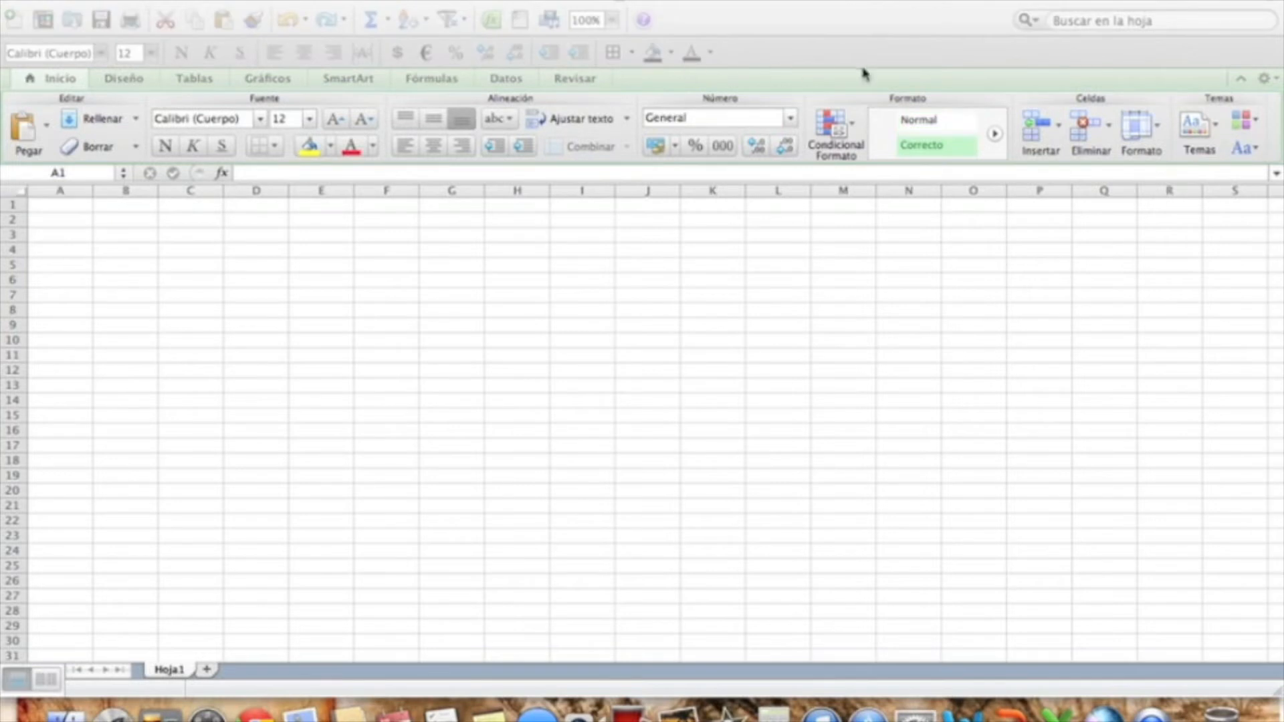
Enter 1 in cell B5 and 2 in cell C5.
{"action": "left_click", "coordinate": [209, 281]}
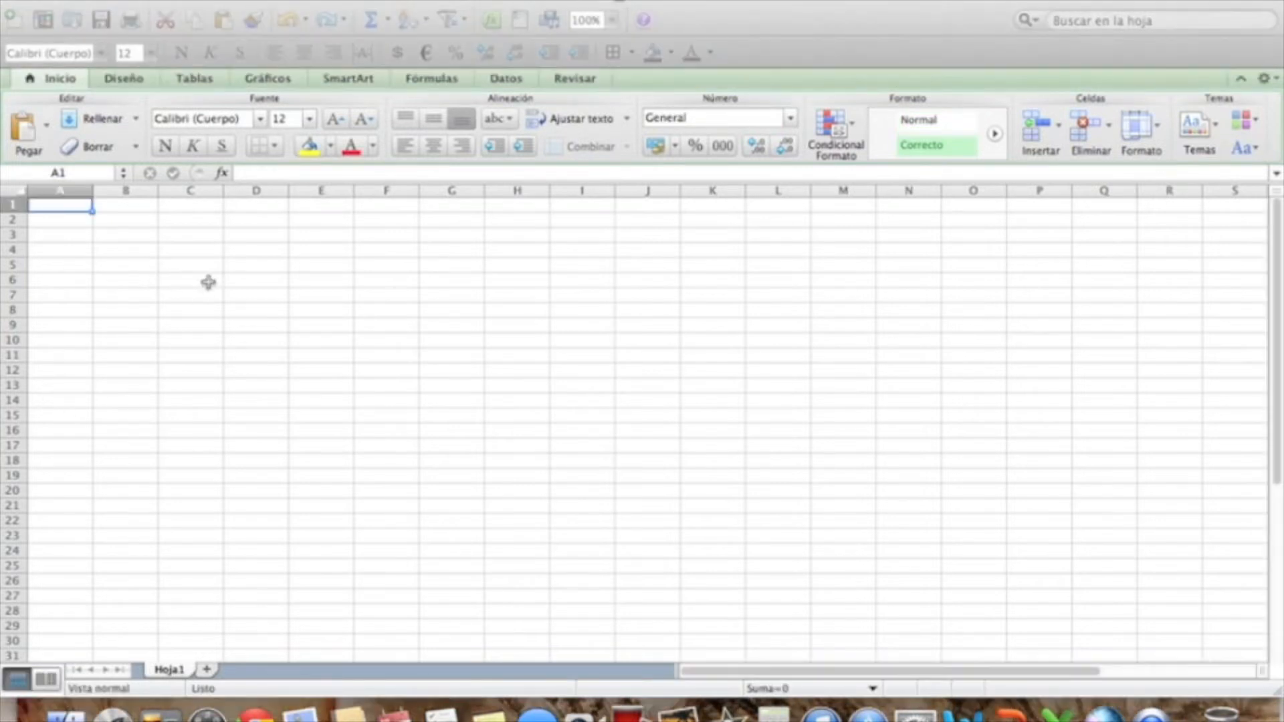
{"action": "left_click", "coordinate": [137, 271]}
{"action": "type", "text": "1"}
{"action": "key", "text": "Tab"}
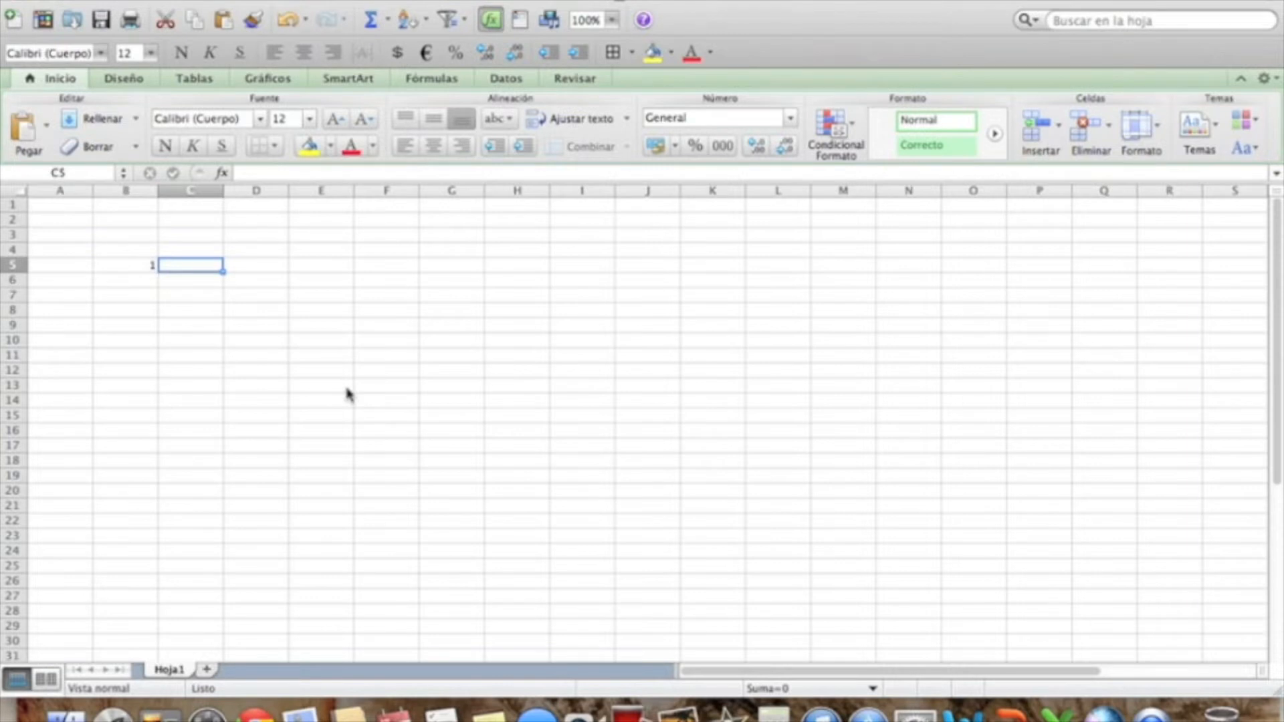
{"action": "type", "text": "2"}
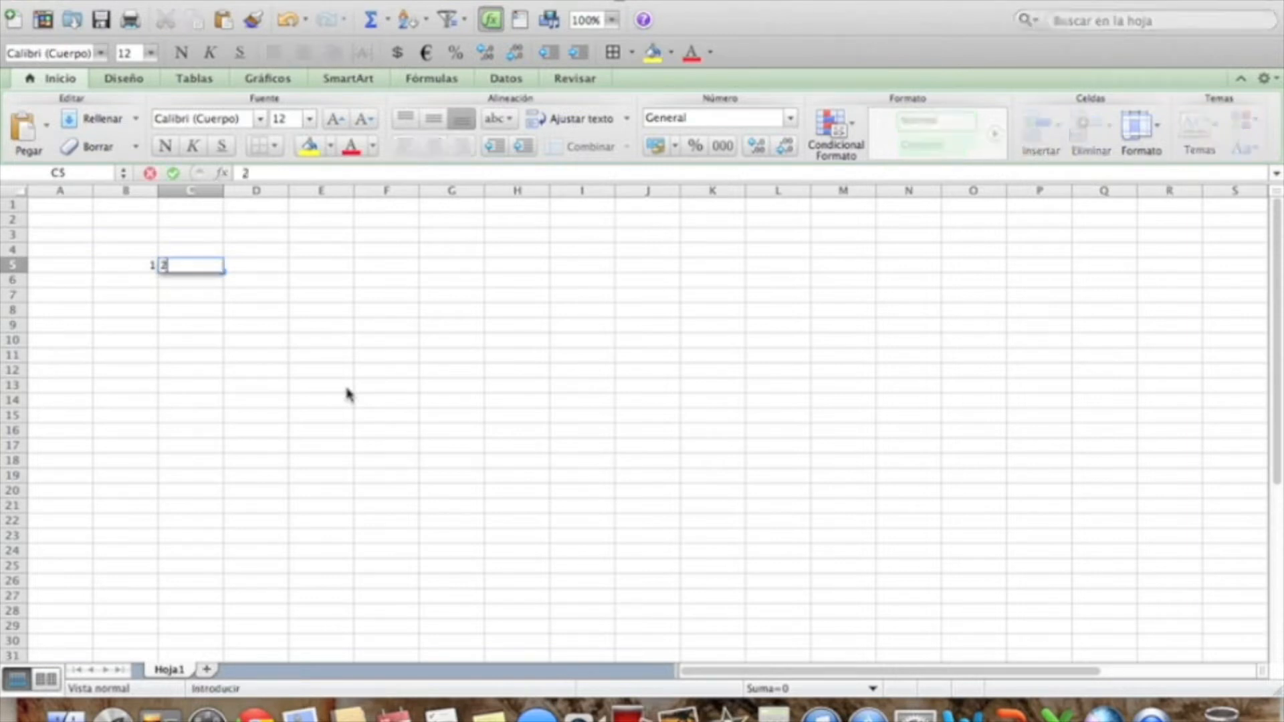
{"action": "key", "text": "Tab"}
Enter the formula =B5+C5 in cell E5 to add the two numbers.
{"action": "key", "text": "Tab"}
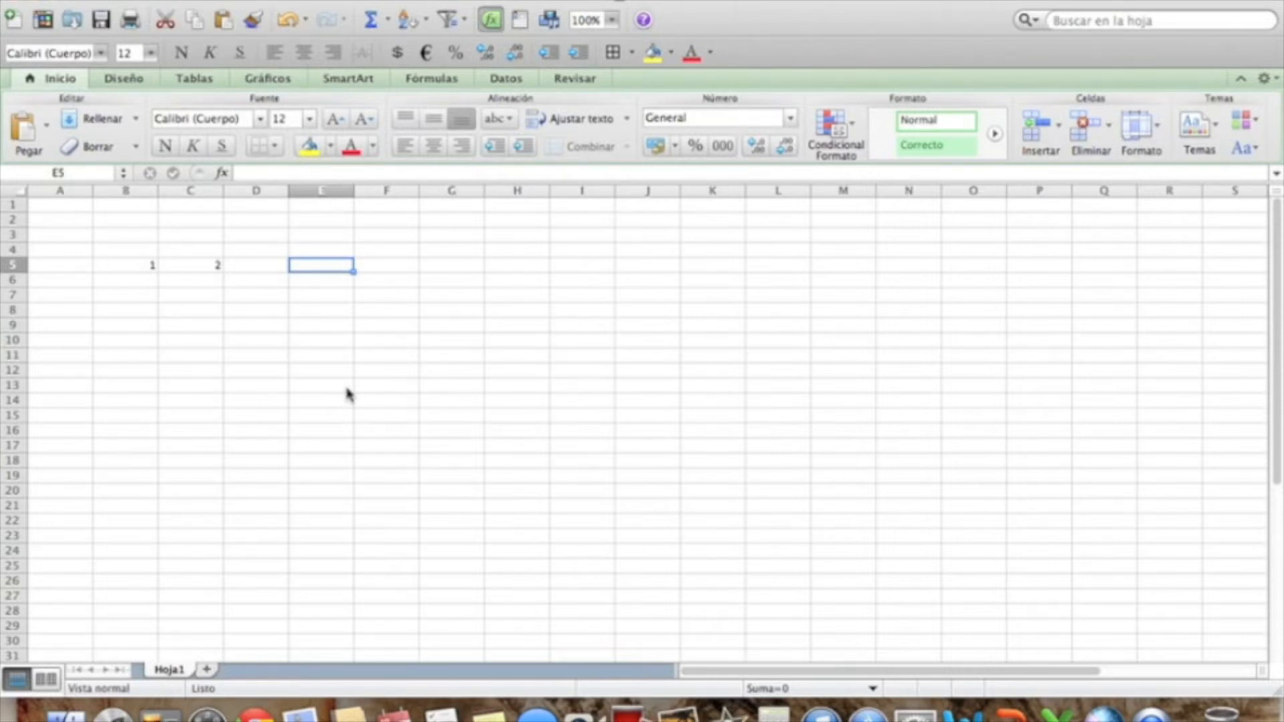
{"action": "type", "text": "="}
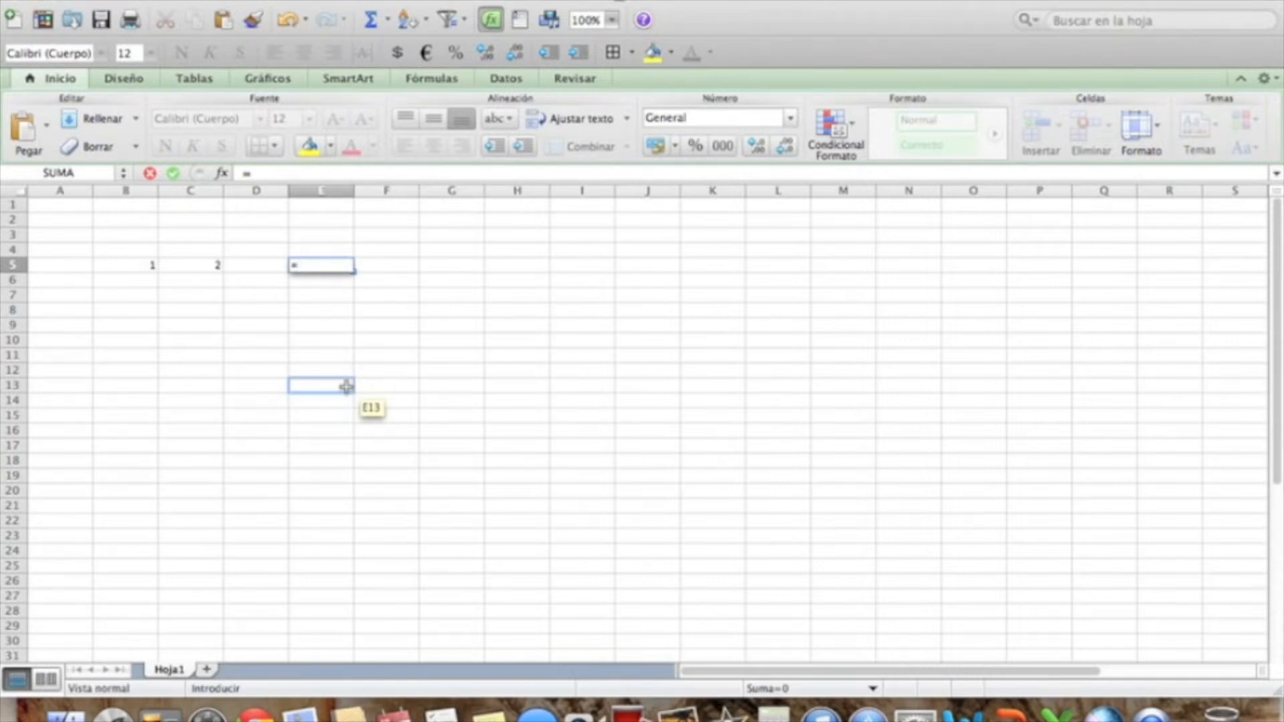
{"action": "left_click", "coordinate": [128, 267]}
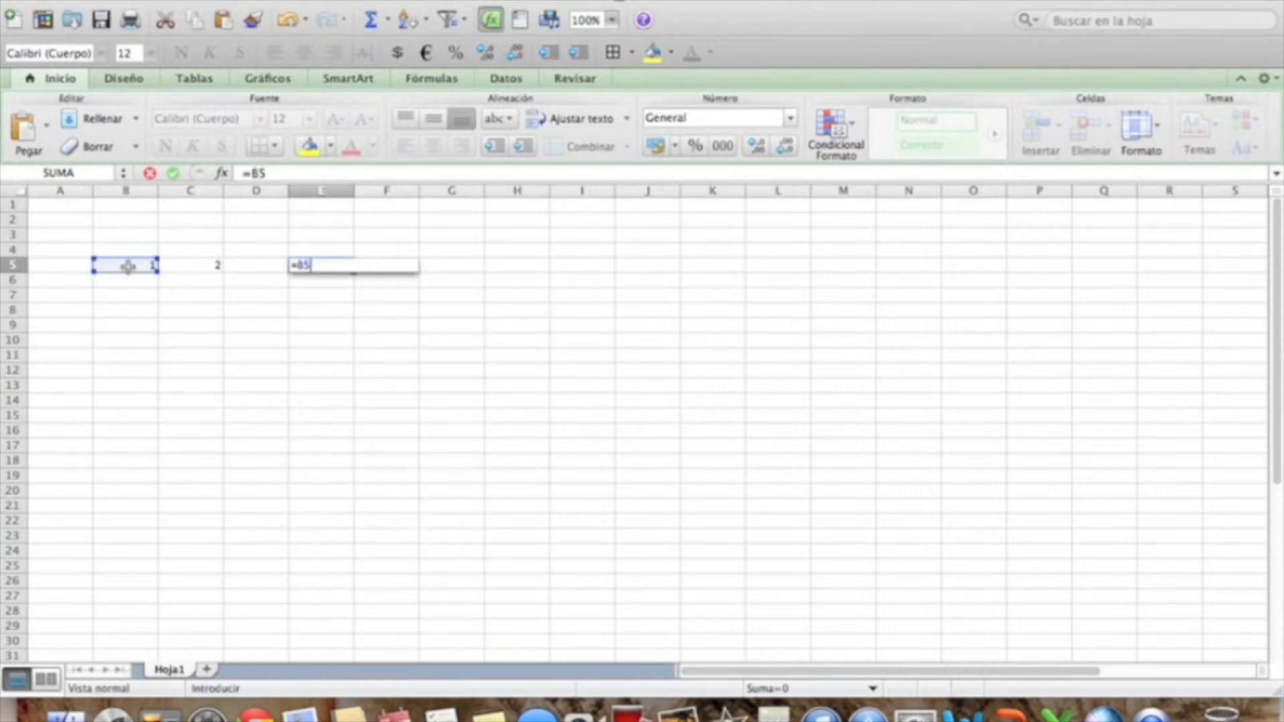
{"action": "type", "text": "+"}
{"action": "left_click", "coordinate": [194, 265]}
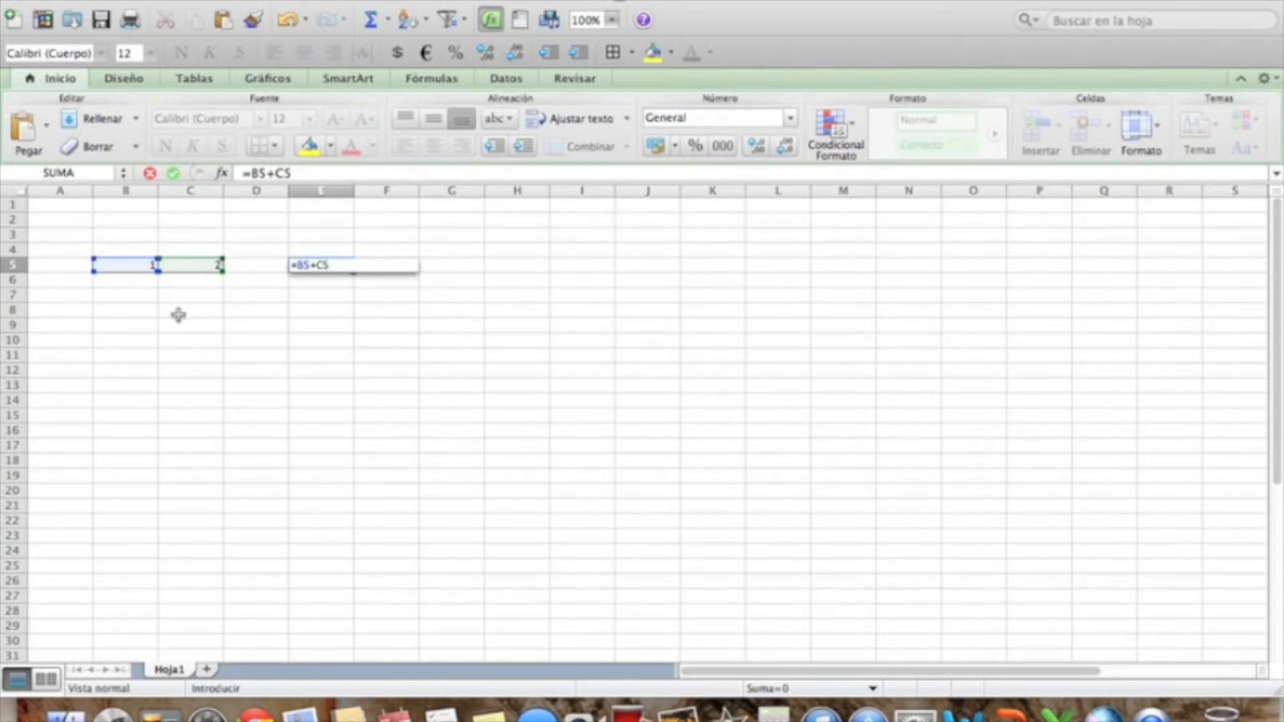
{"action": "key", "text": "Return"}
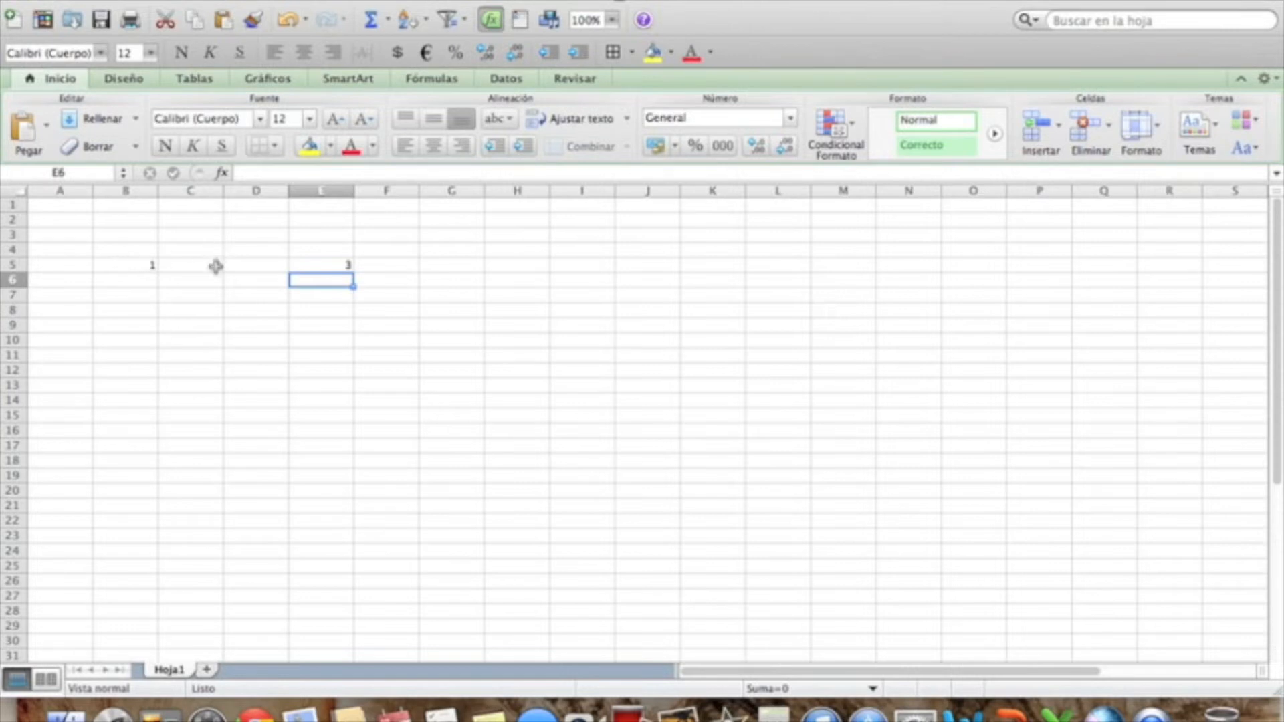
Change the value in B5 to 7 and check the formula in E5.
{"action": "left_click", "coordinate": [127, 266]}
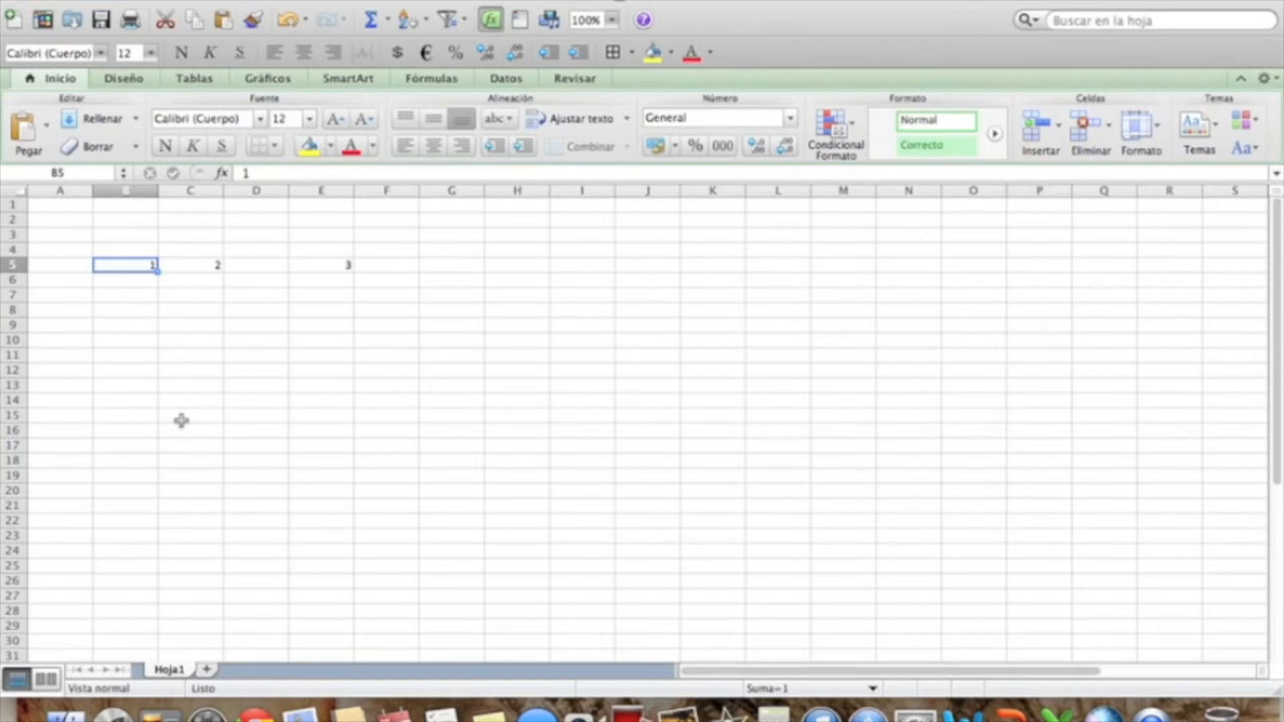
{"action": "type", "text": "7"}
{"action": "key", "text": "Return"}
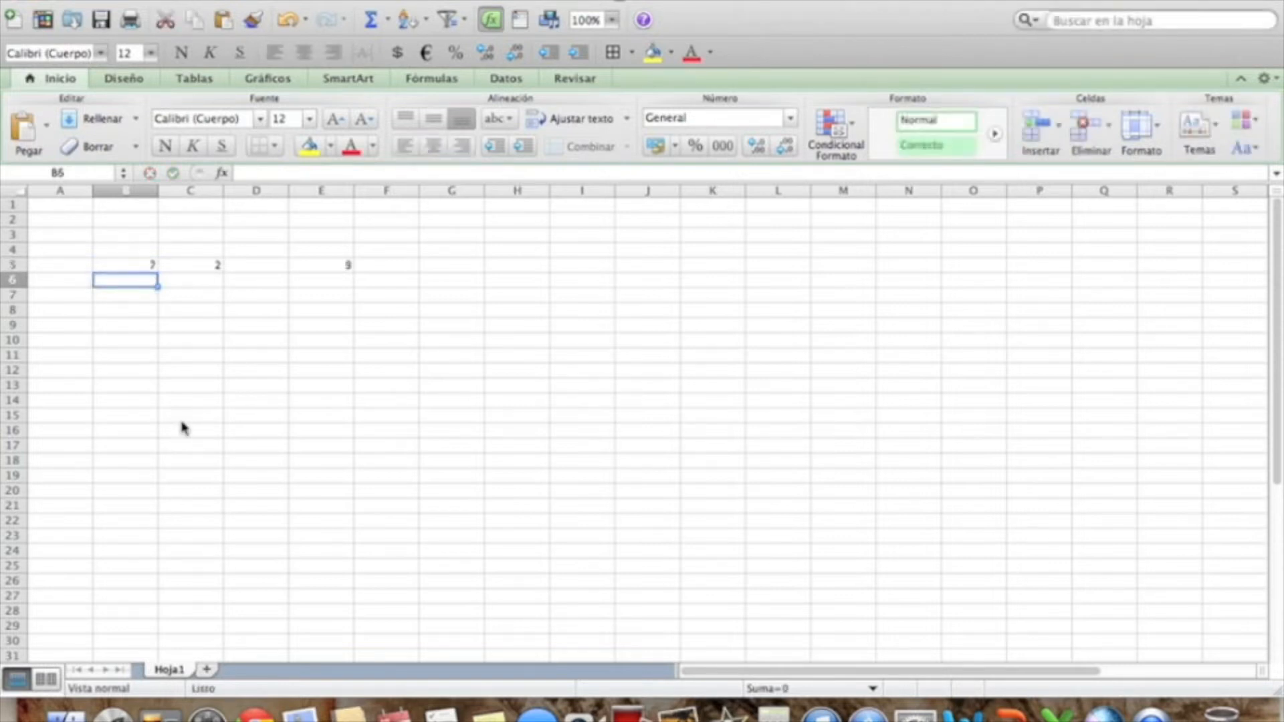
{"action": "left_click", "coordinate": [336, 265]}
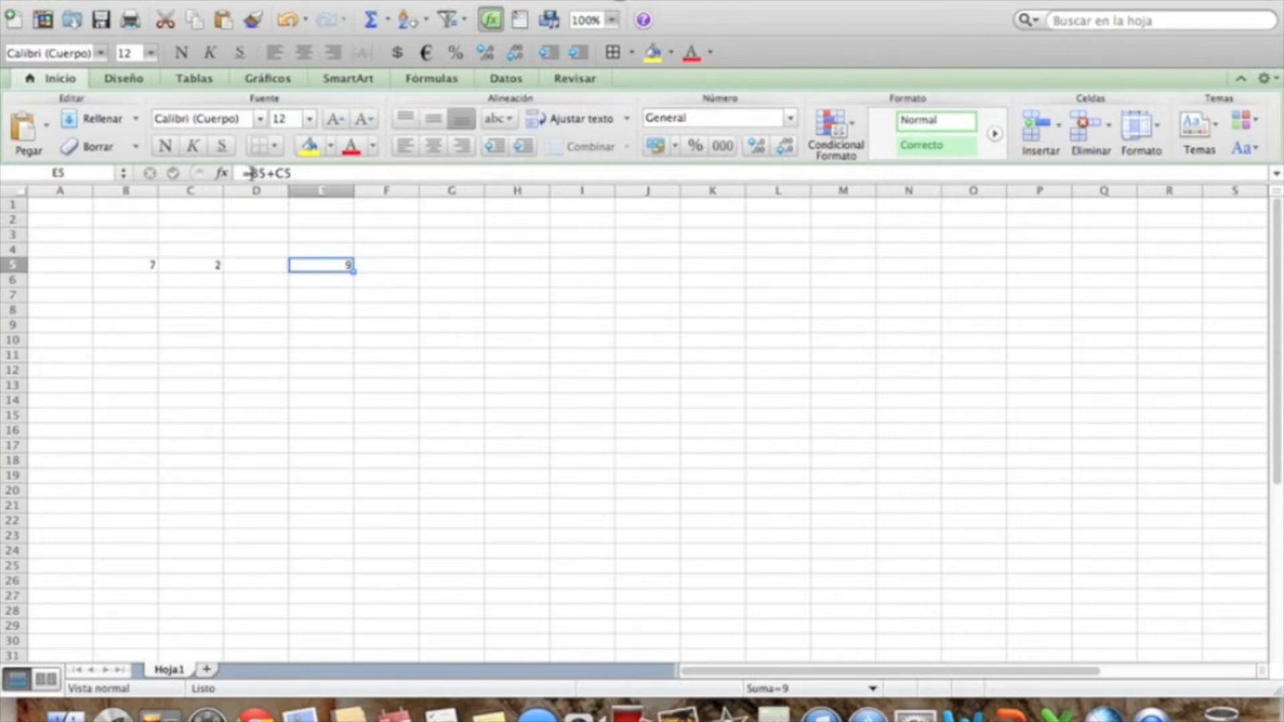
Enter the same sum in cell E6, starting the formula with a plus sign: +B5+C5.
{"action": "left_click", "coordinate": [329, 280]}
{"action": "type", "text": "="}
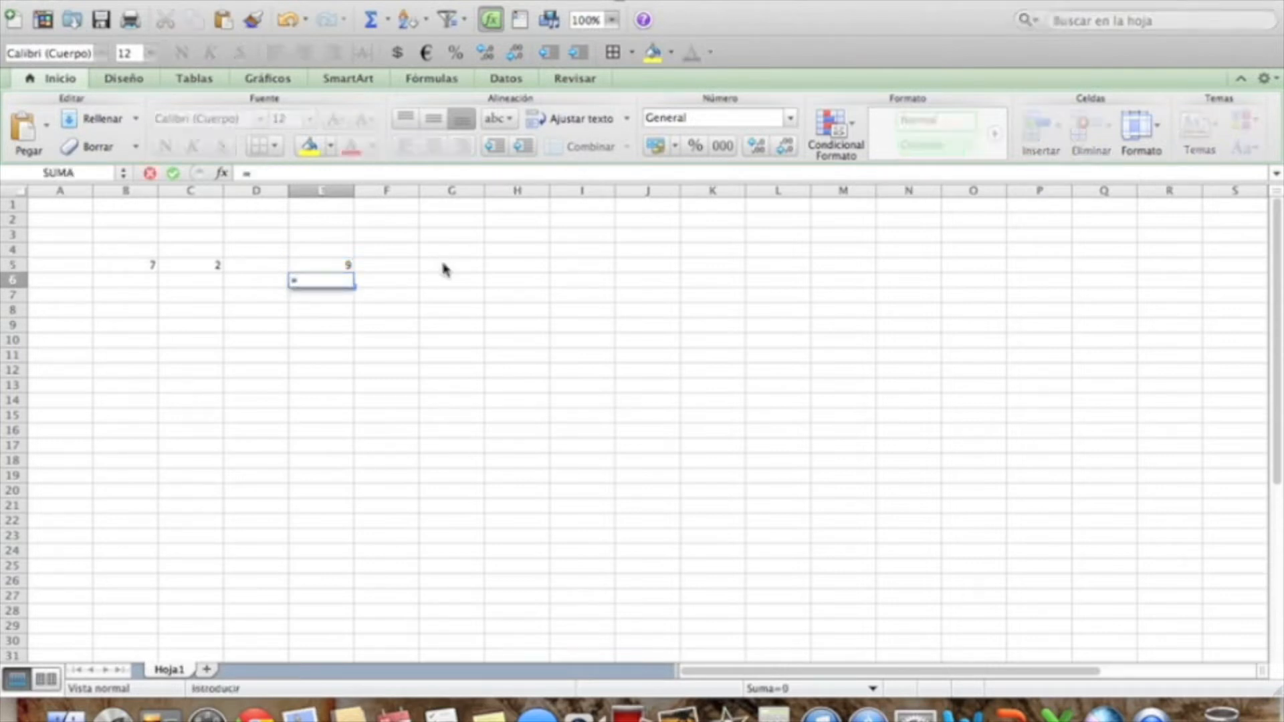
{"action": "key", "text": "BackSpace"}
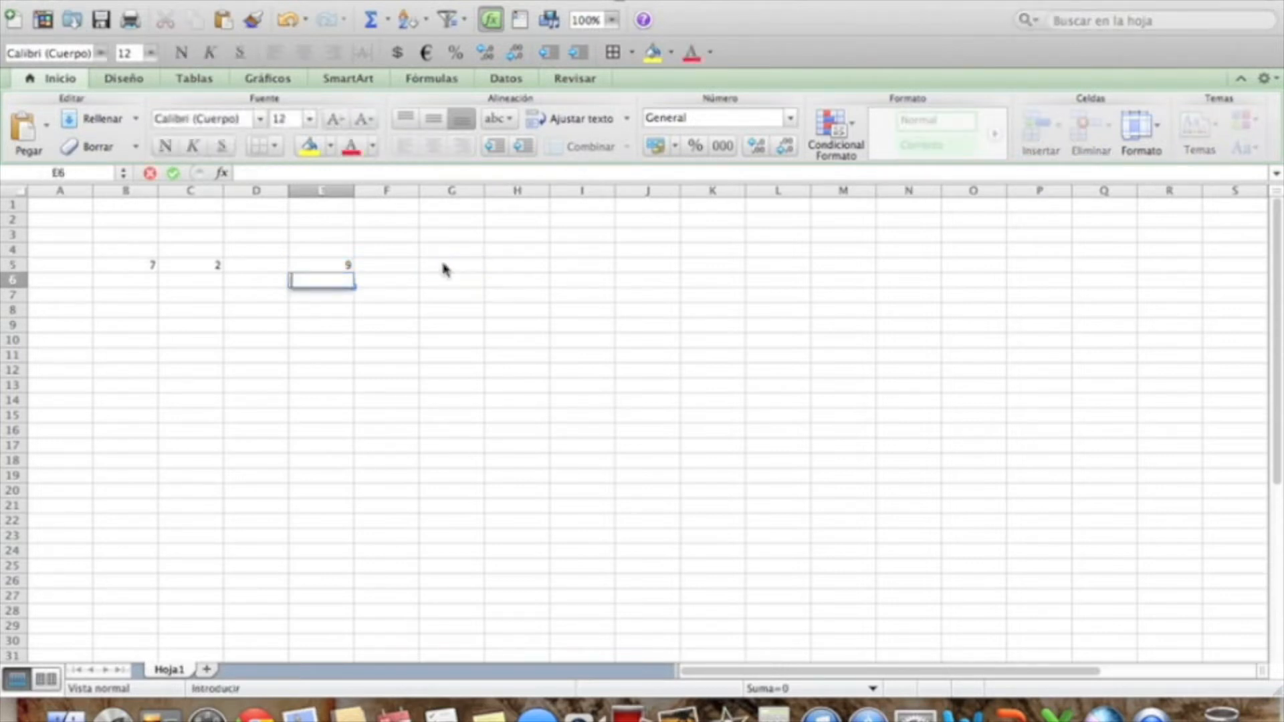
{"action": "type", "text": "+"}
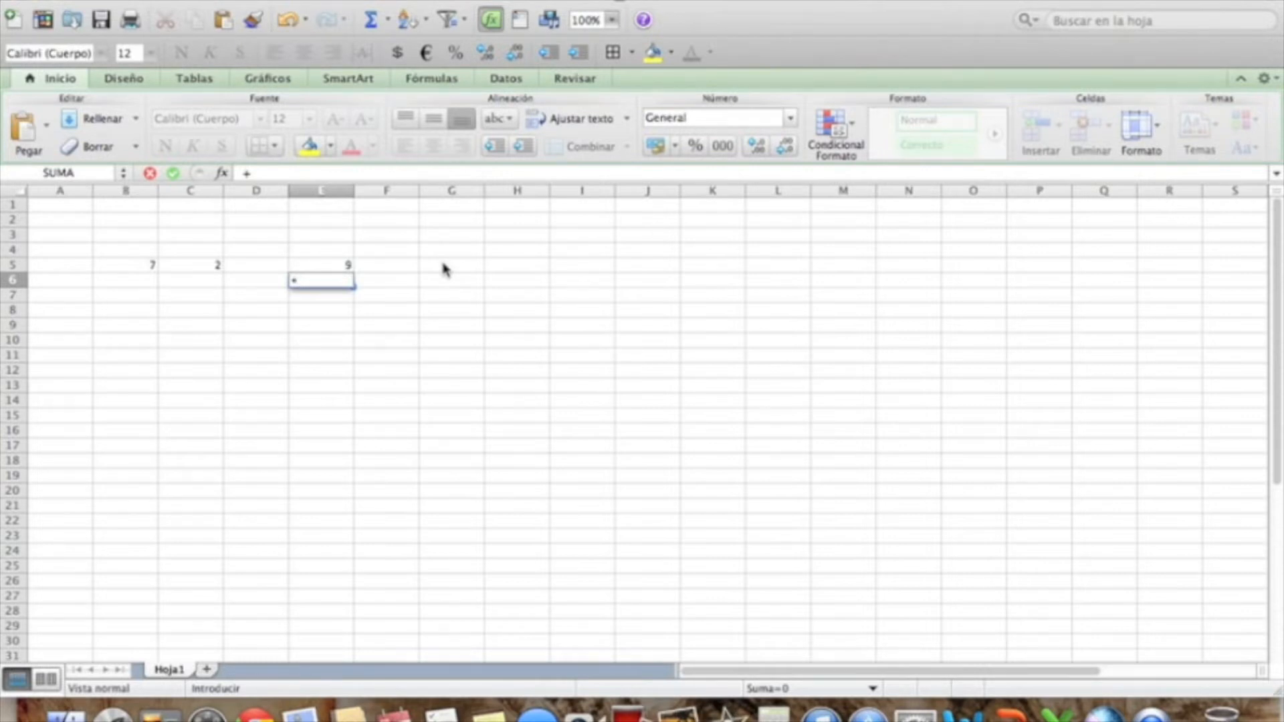
{"action": "type", "text": "B5"}
{"action": "type", "text": "+C5"}
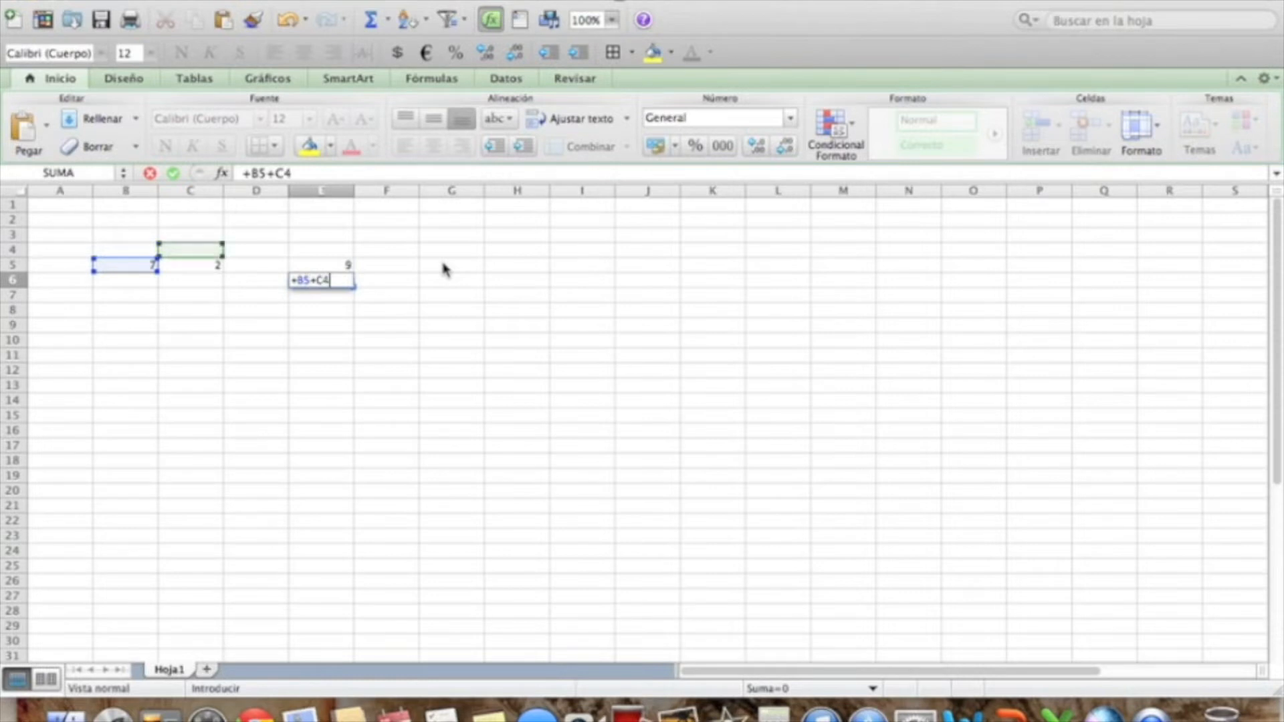
{"action": "key", "text": "Return"}
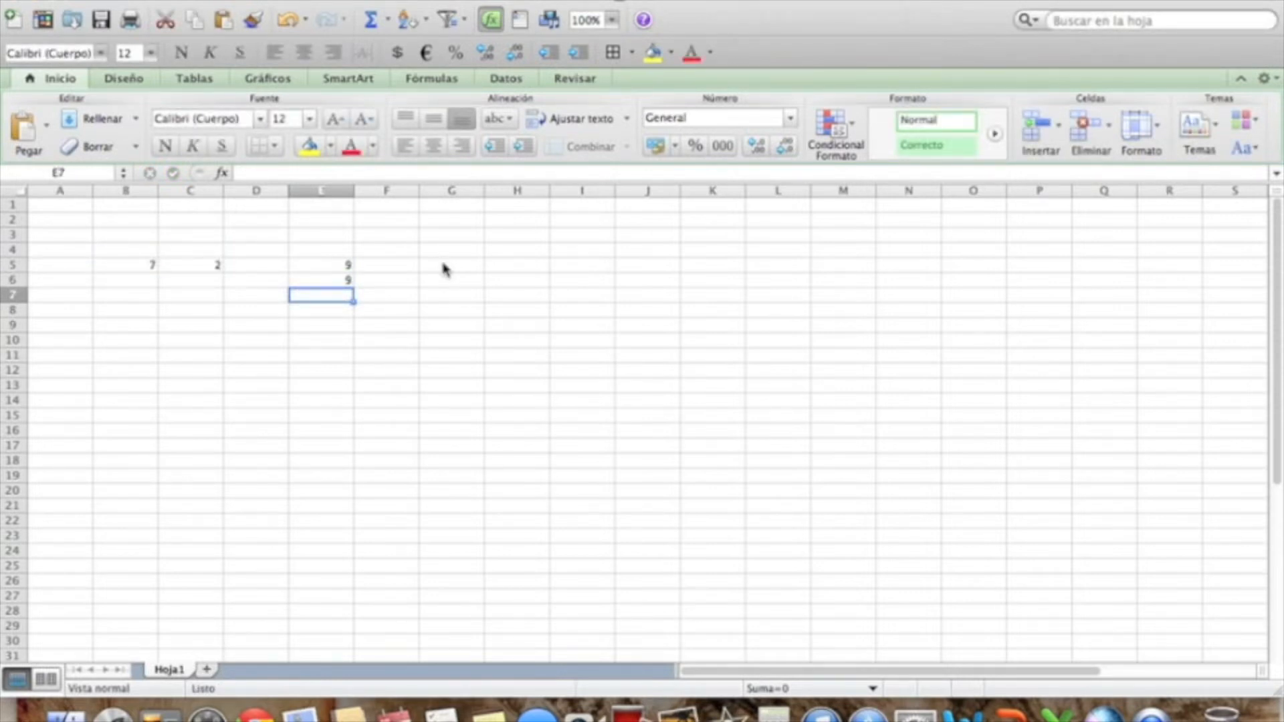
Enter B5+C5 in cell E7 without a leading equals or plus sign.
{"action": "type", "text": "B5"}
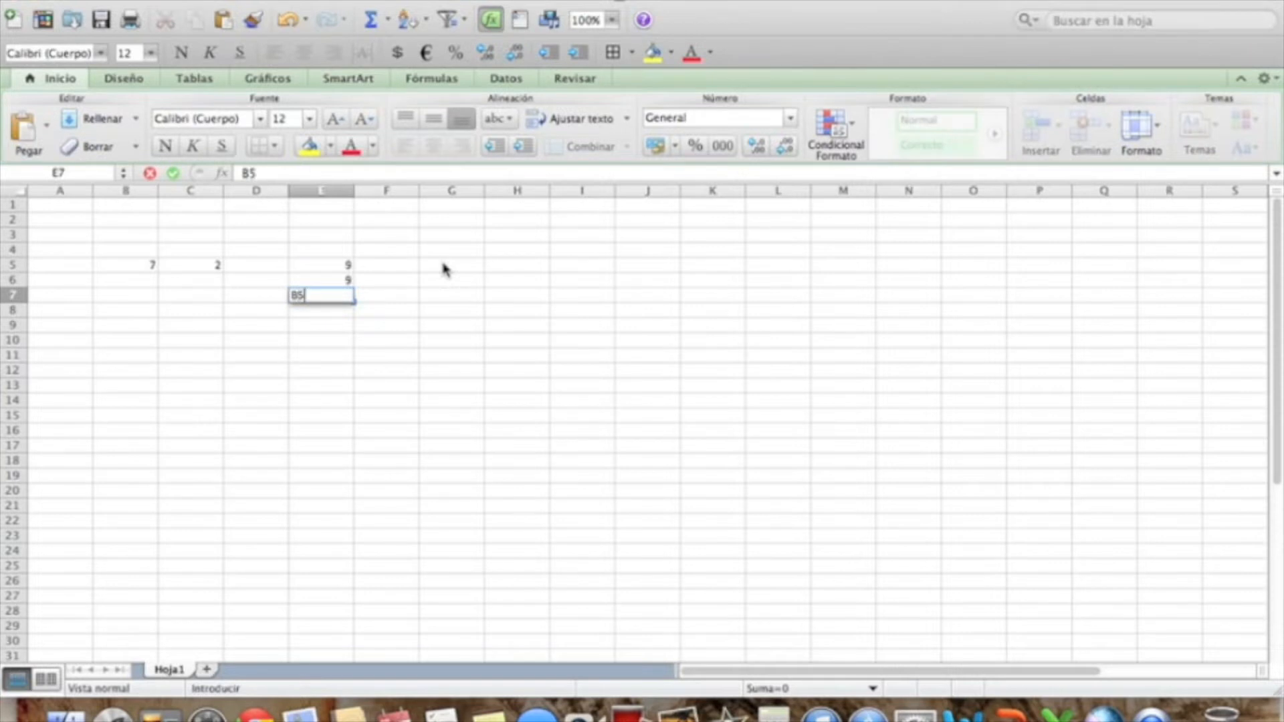
{"action": "type", "text": "+C5"}
{"action": "key", "text": "Return"}
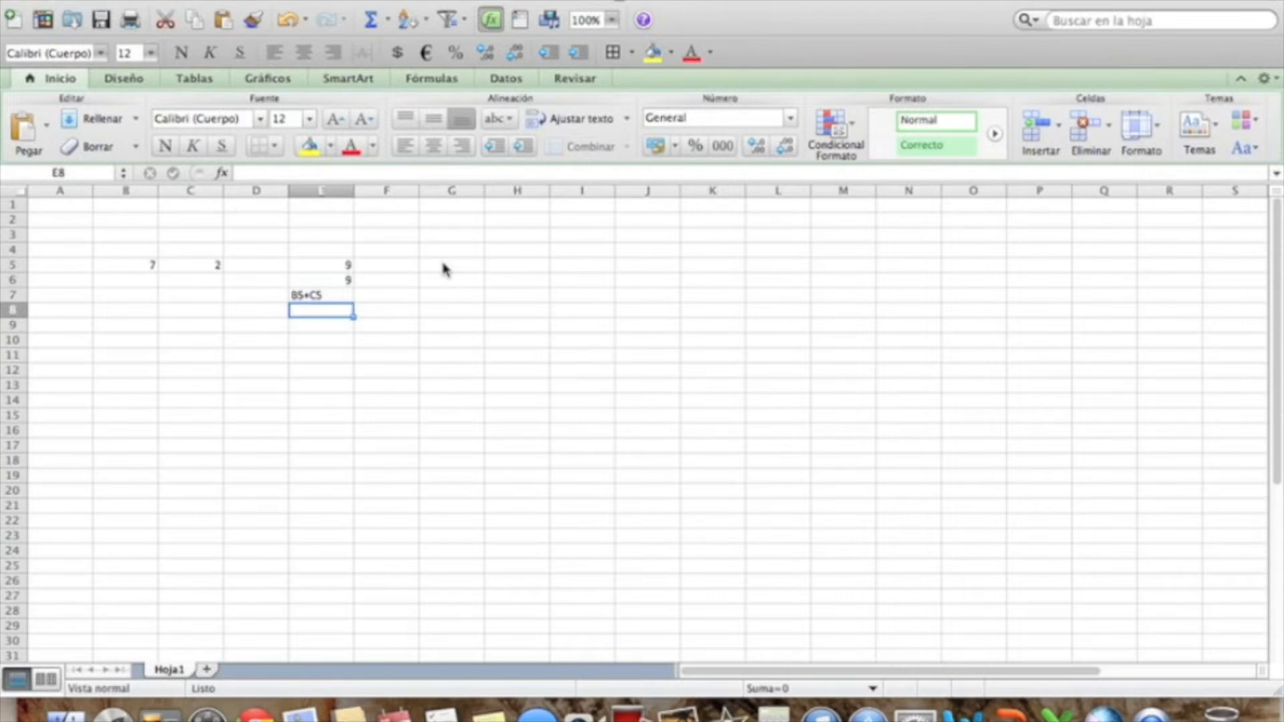
Enter the date 17/6/2010 in cell B11.
{"action": "left_click", "coordinate": [134, 356]}
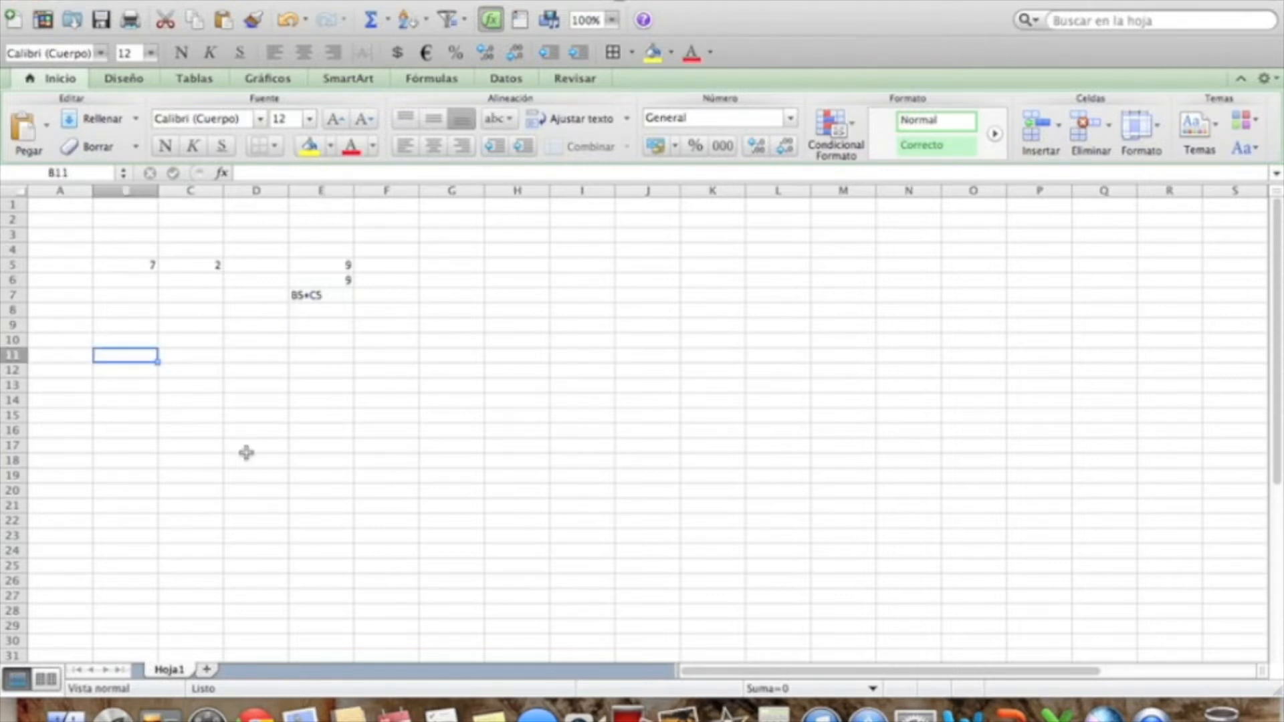
{"action": "type", "text": "17/"}
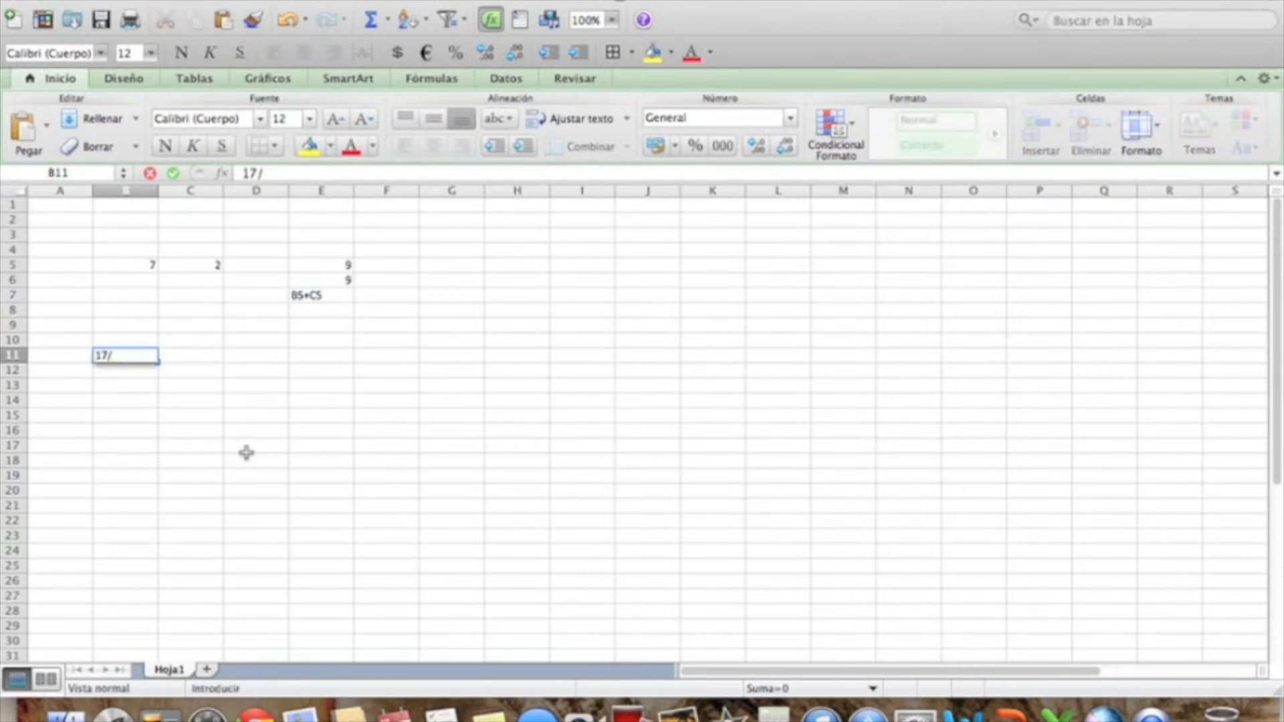
{"action": "type", "text": "6/2010"}
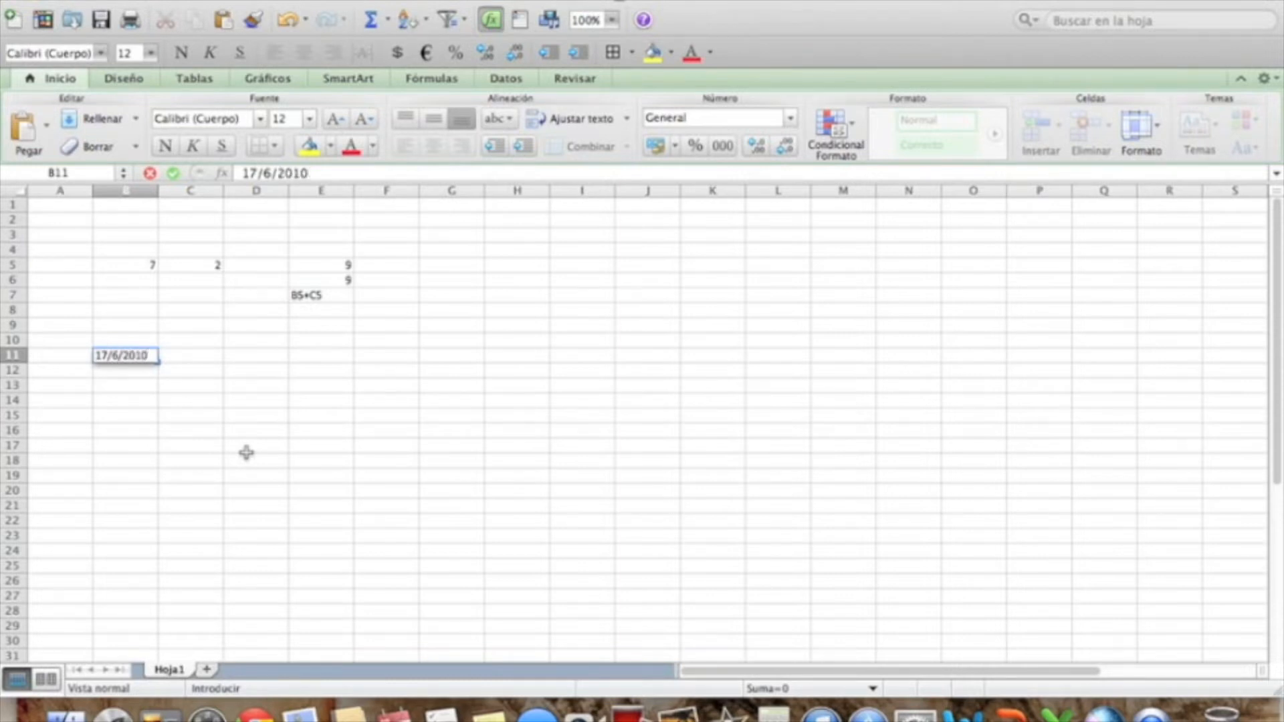
{"action": "key", "text": "Return"}
Enter the date 11-6-2010 in cell C11, using hyphens as separators.
{"action": "key", "text": "Right"}
{"action": "key", "text": "Up"}
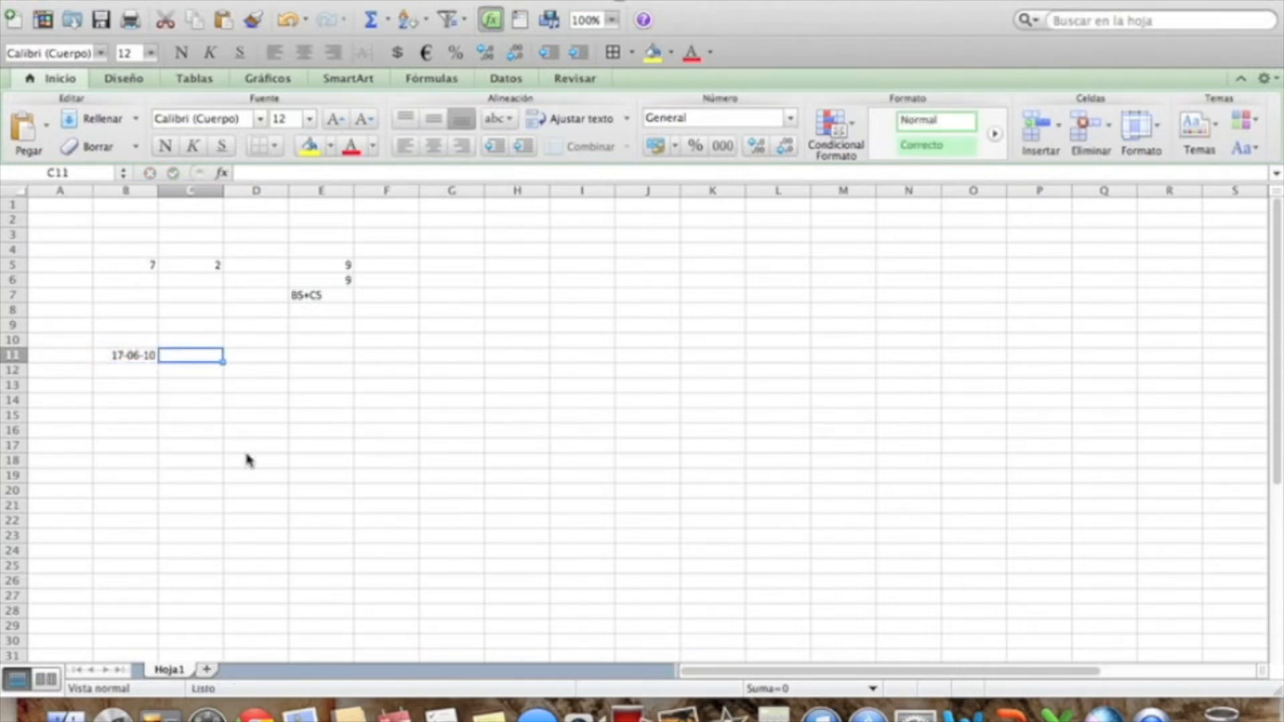
{"action": "type", "text": "11"}
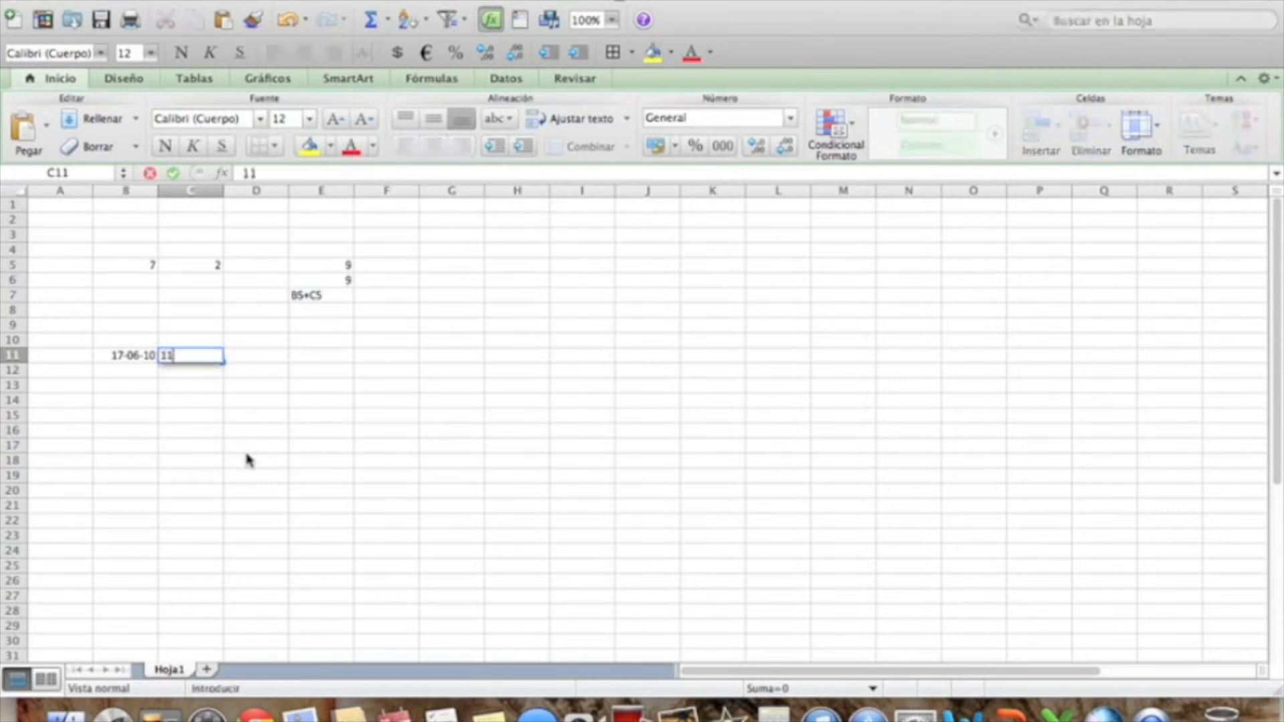
{"action": "type", "text": "-6-2010"}
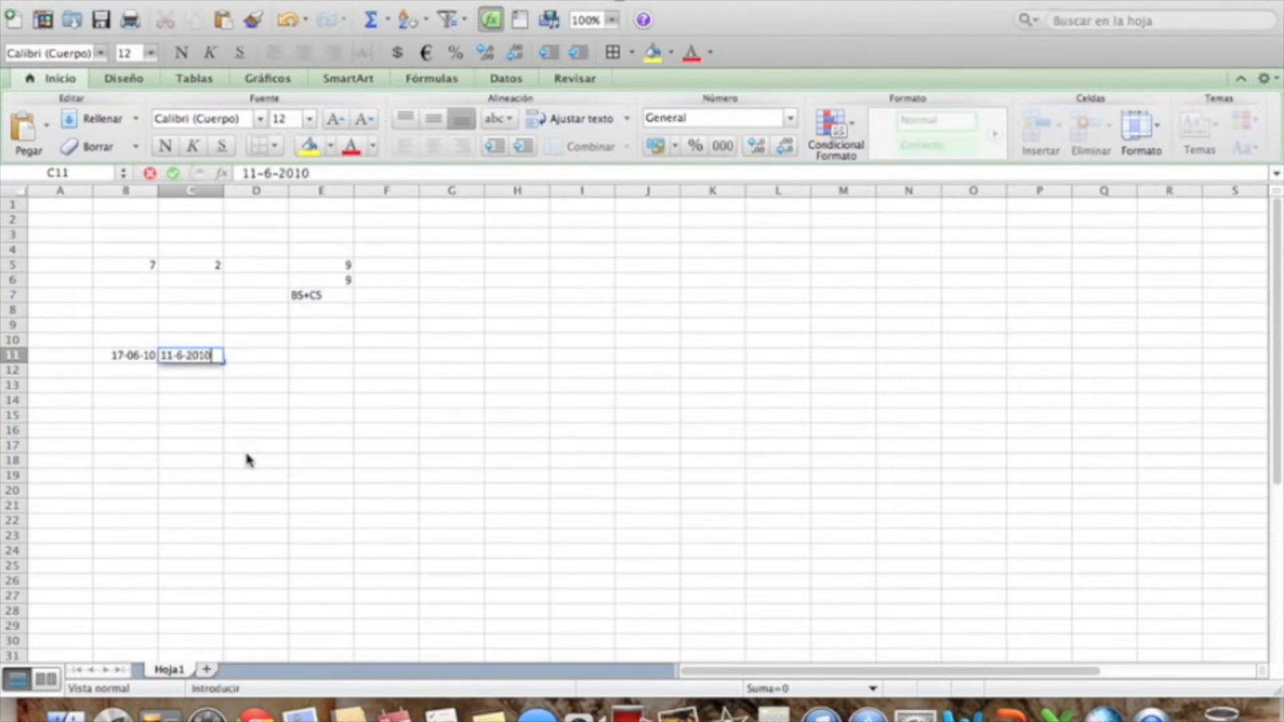
{"action": "key", "text": "Return"}
Compare how the two dates in B11 and C11 are stored and formatted.
{"action": "key", "text": "Up"}
{"action": "key", "text": "Left"}
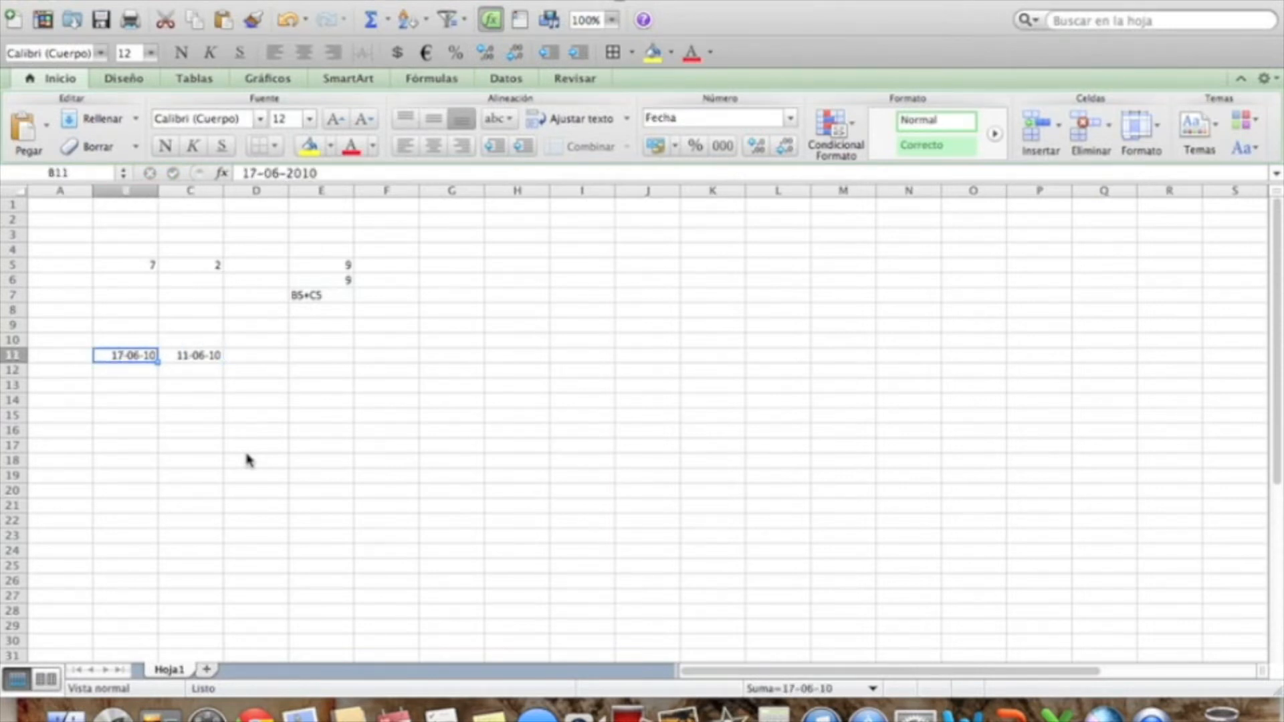
{"action": "key", "text": "Right"}
{"action": "key", "text": "Left"}
{"action": "key", "text": "Right"}
{"action": "key", "text": "Left"}
{"action": "key", "text": "Right"}
{"action": "key", "text": "Left"}
{"action": "key", "text": "Right"}
Enter the formula ="17-06-10"-"11-06-10" in cell E11 to subtract the two quoted dates.
{"action": "key", "text": "Right"}
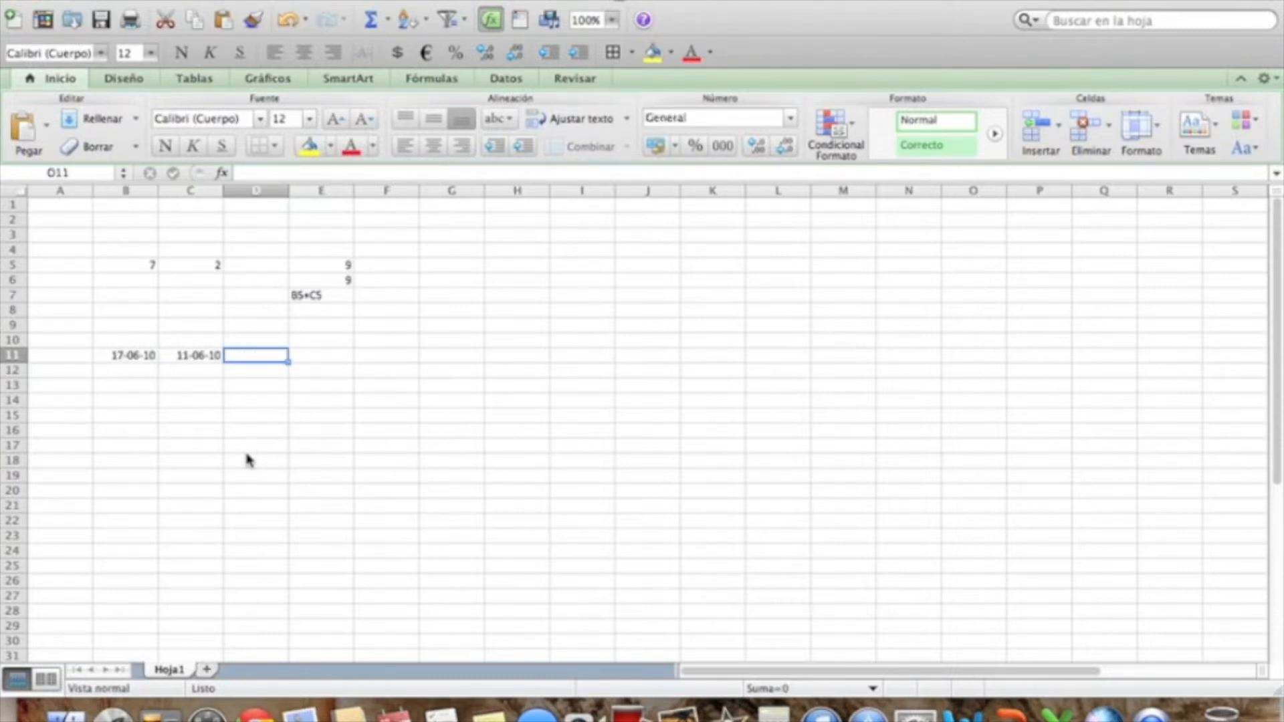
{"action": "key", "text": "Right"}
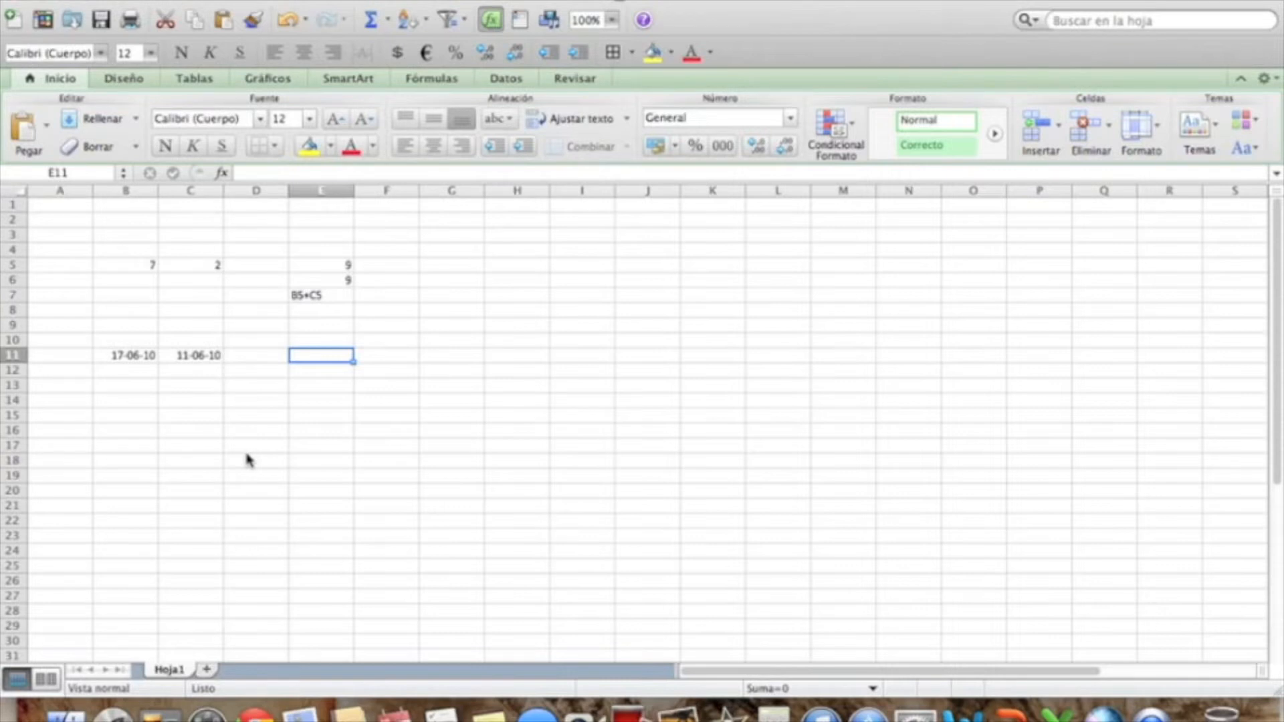
{"action": "type", "text": "="}
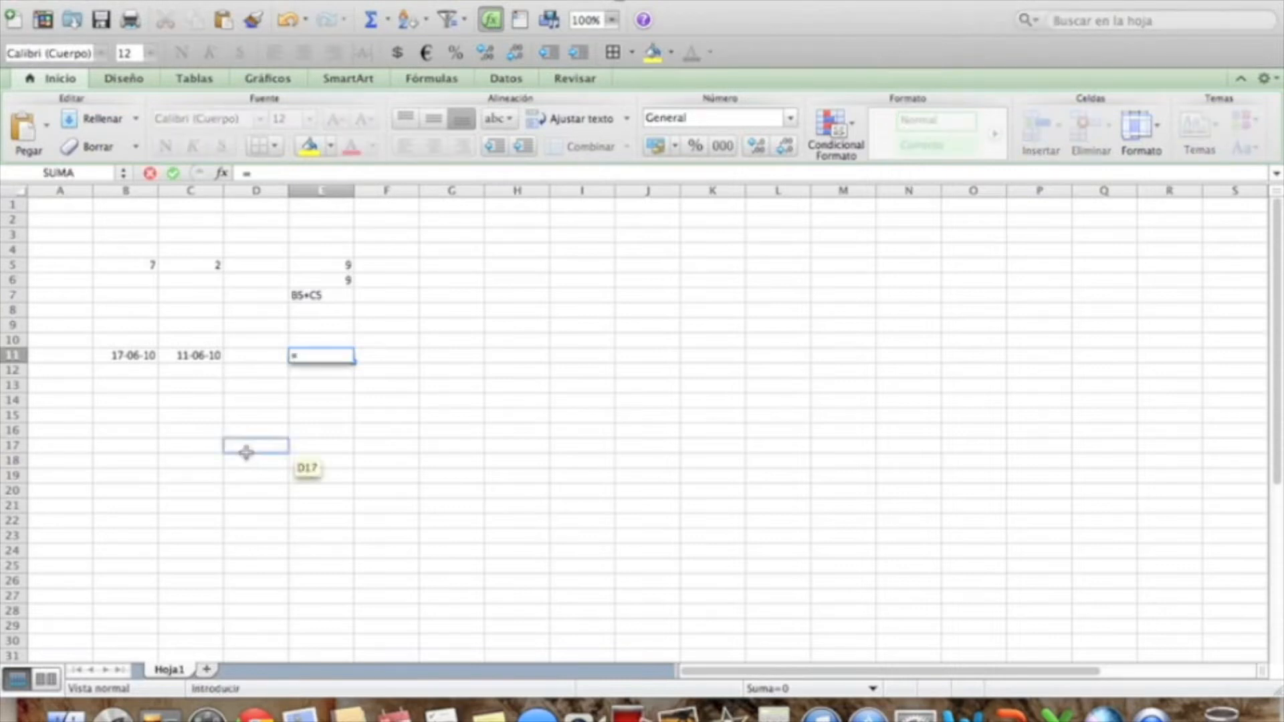
{"action": "type", "text": "\"17-"}
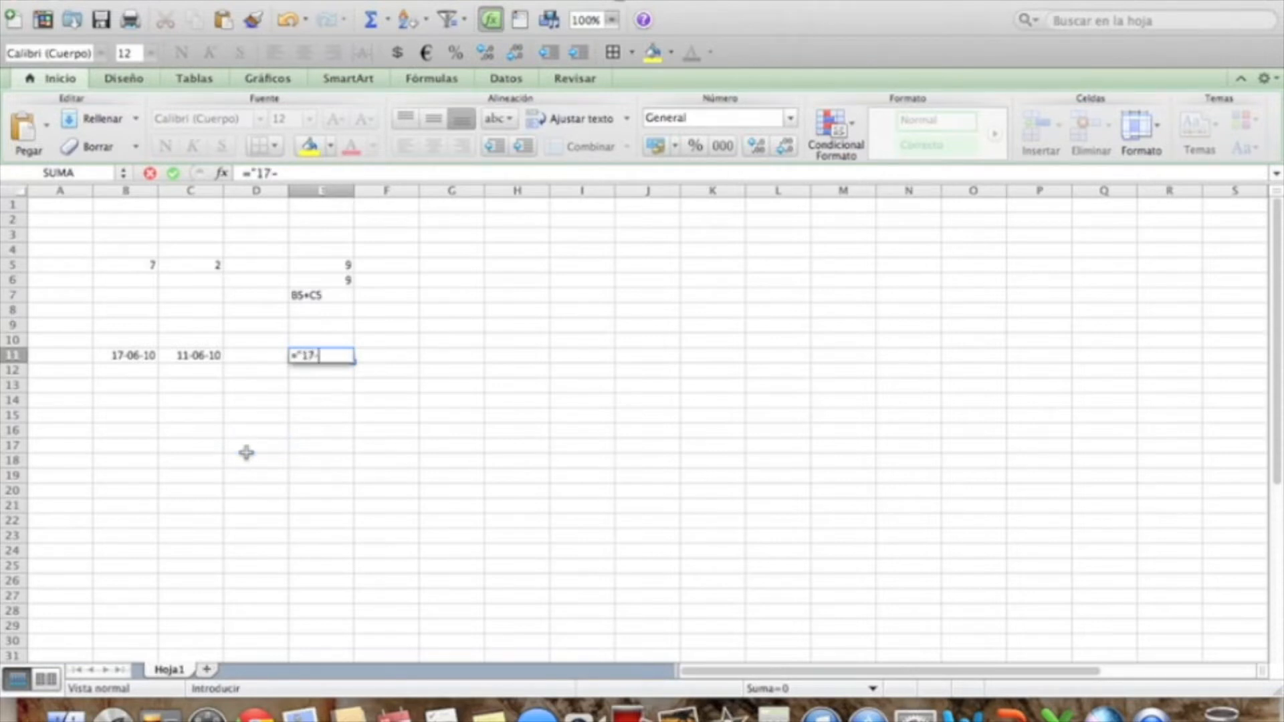
{"action": "type", "text": "06-10\""}
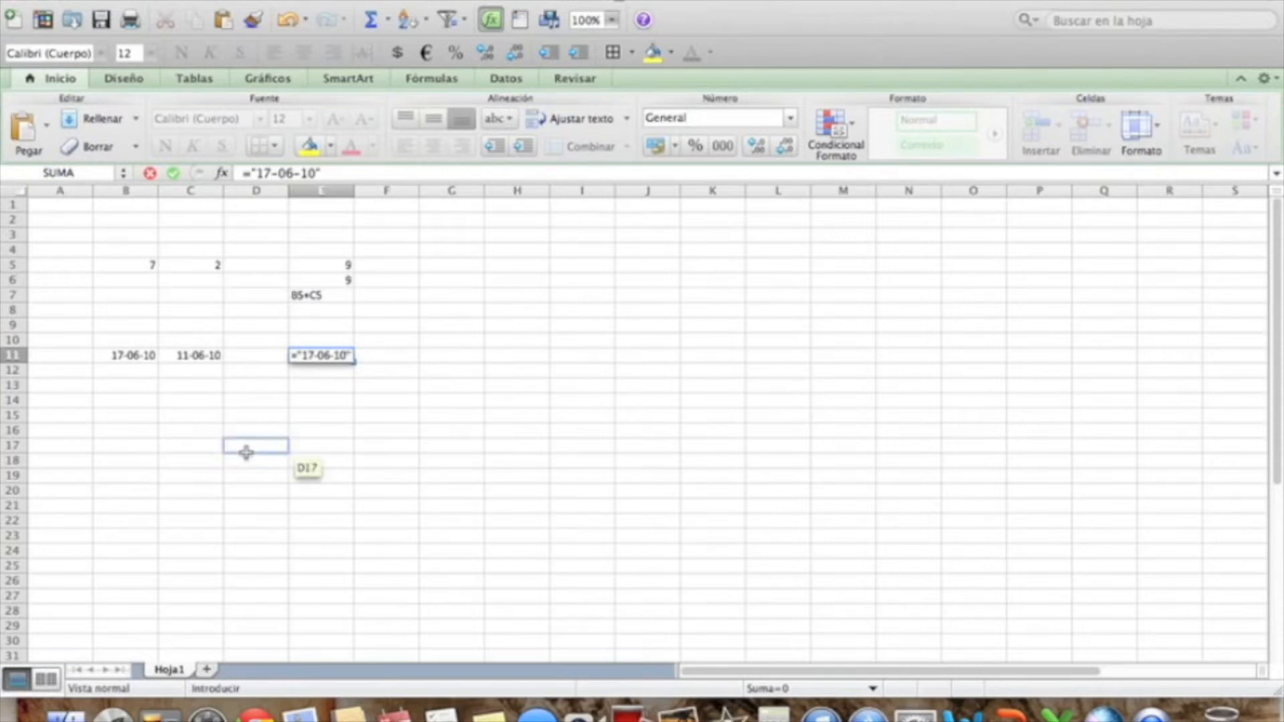
{"action": "type", "text": "-\"11"}
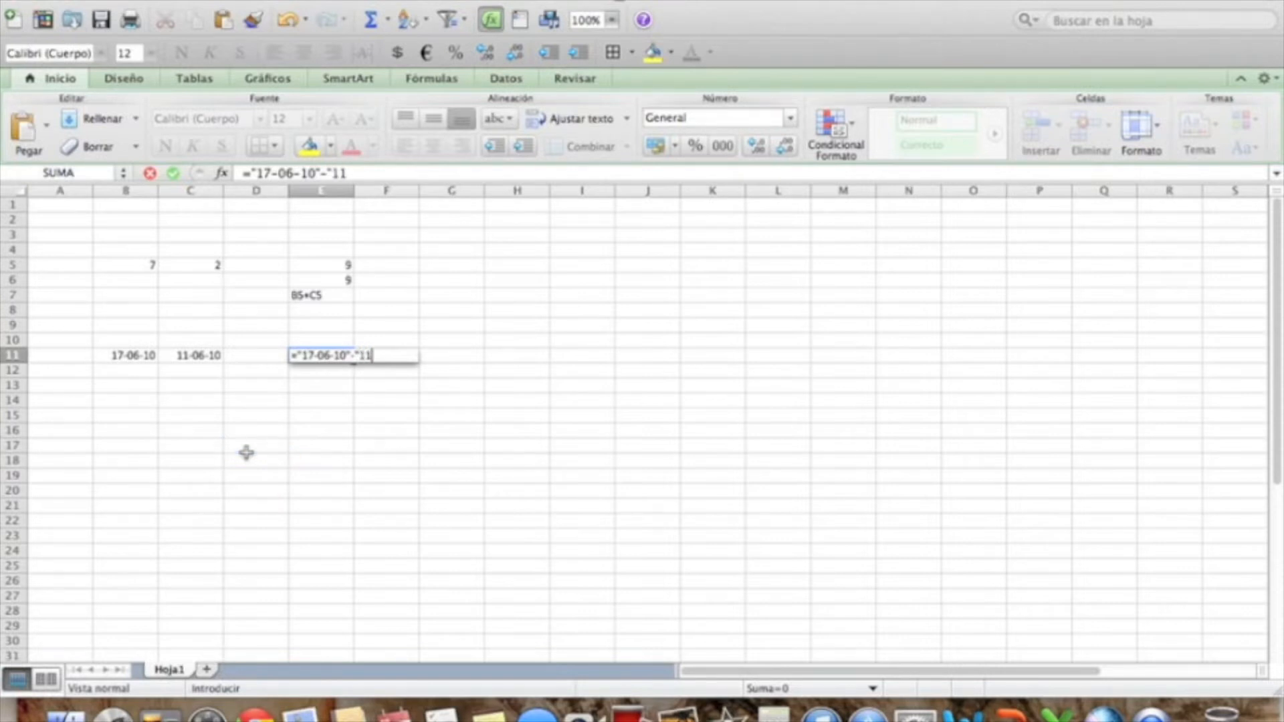
{"action": "type", "text": "-06-10\""}
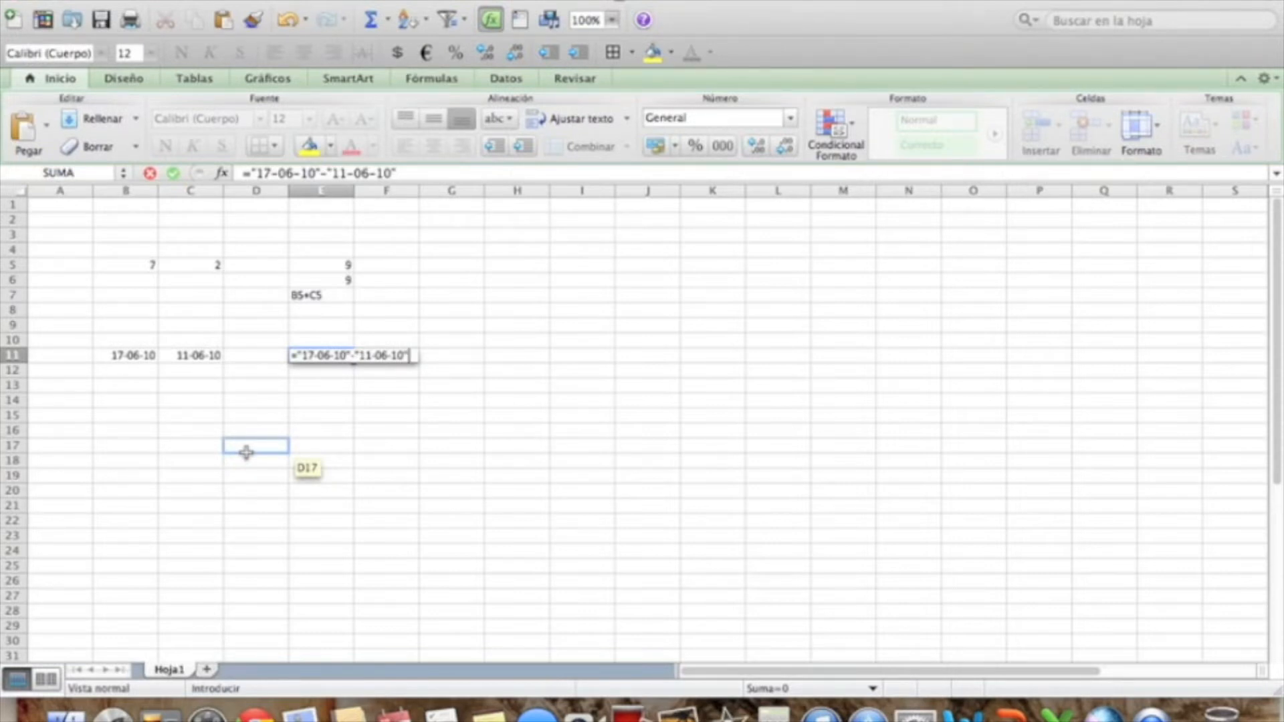
{"action": "key", "text": "Return"}
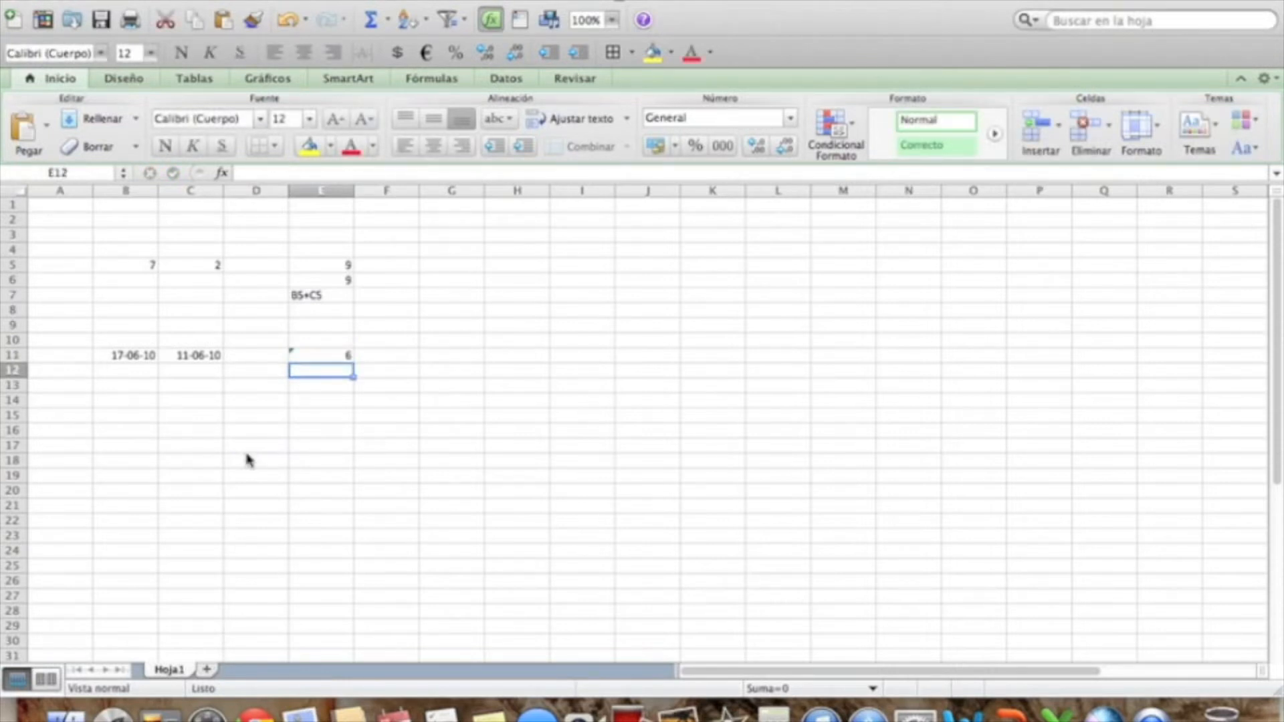
Examine the error-checking options for the date formula in E11 and close them without choosing any.
{"action": "left_click", "coordinate": [302, 353]}
{"action": "left_click", "coordinate": [274, 362]}
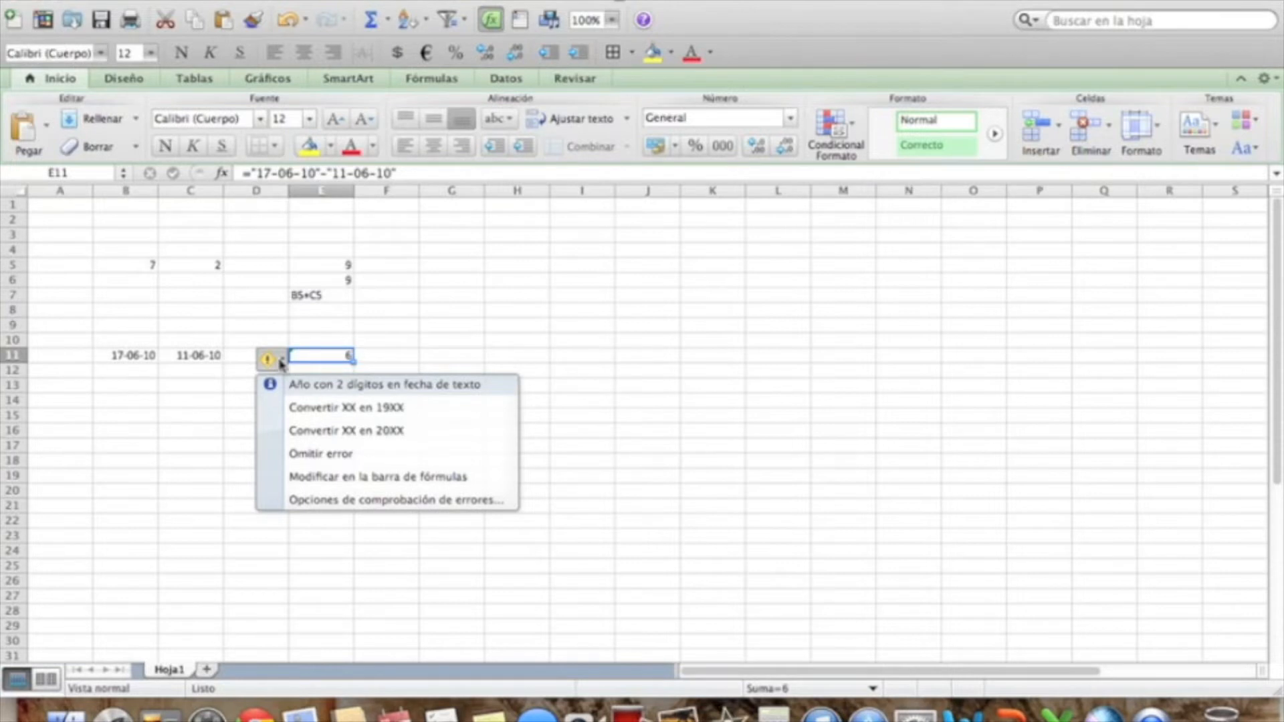
{"action": "left_click", "coordinate": [562, 389]}
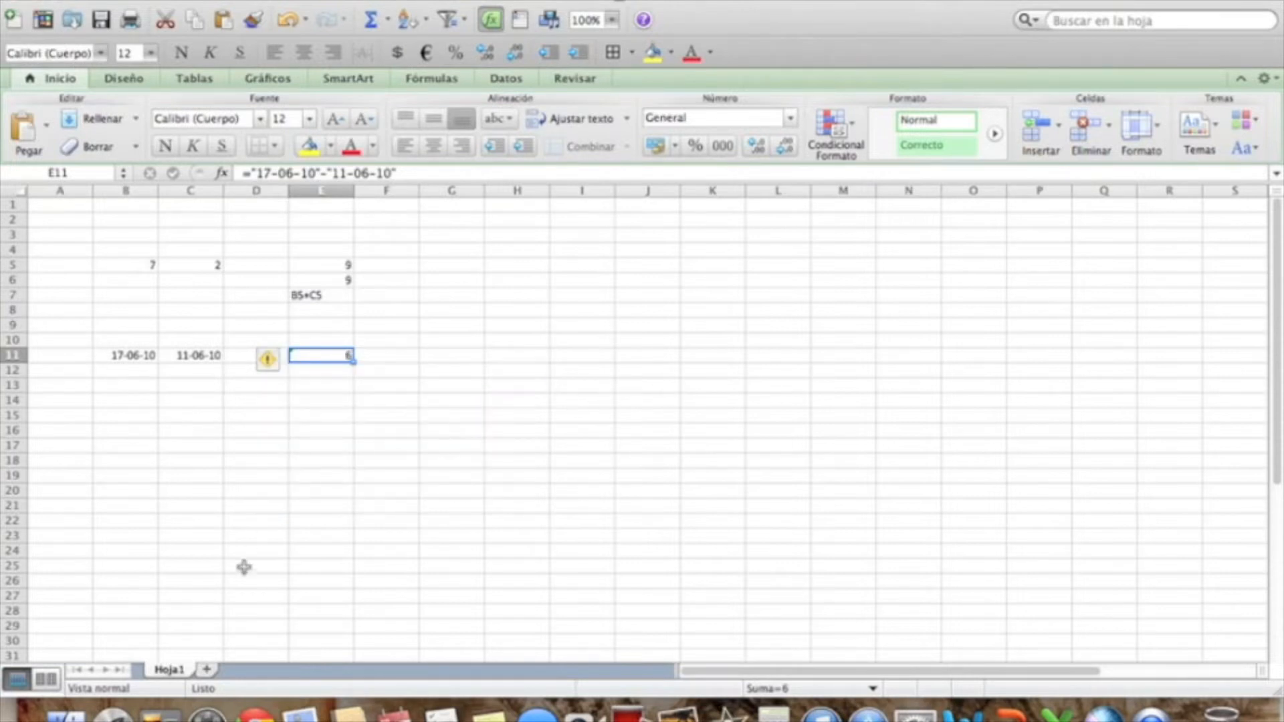
Add a new sheet and fill B4:B23 with the series 1 to 20, extended from the values 1 and 2.
{"action": "left_click", "coordinate": [207, 670]}
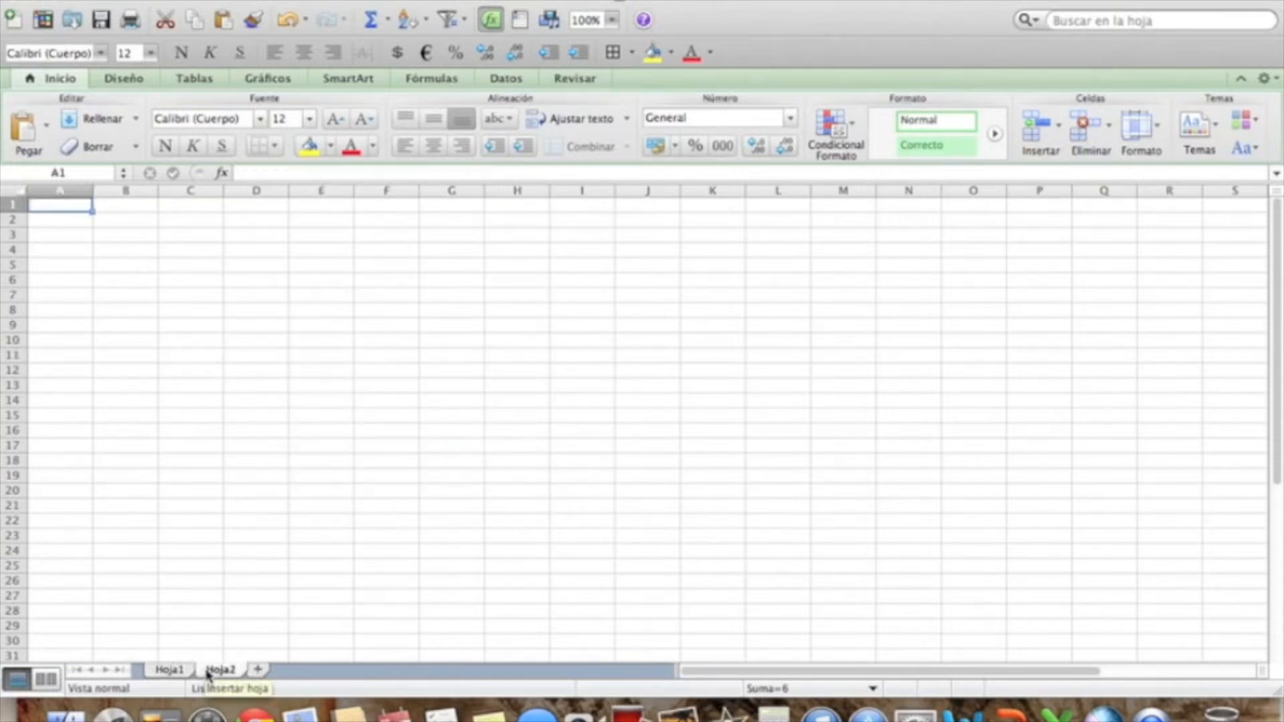
{"action": "left_click", "coordinate": [130, 268]}
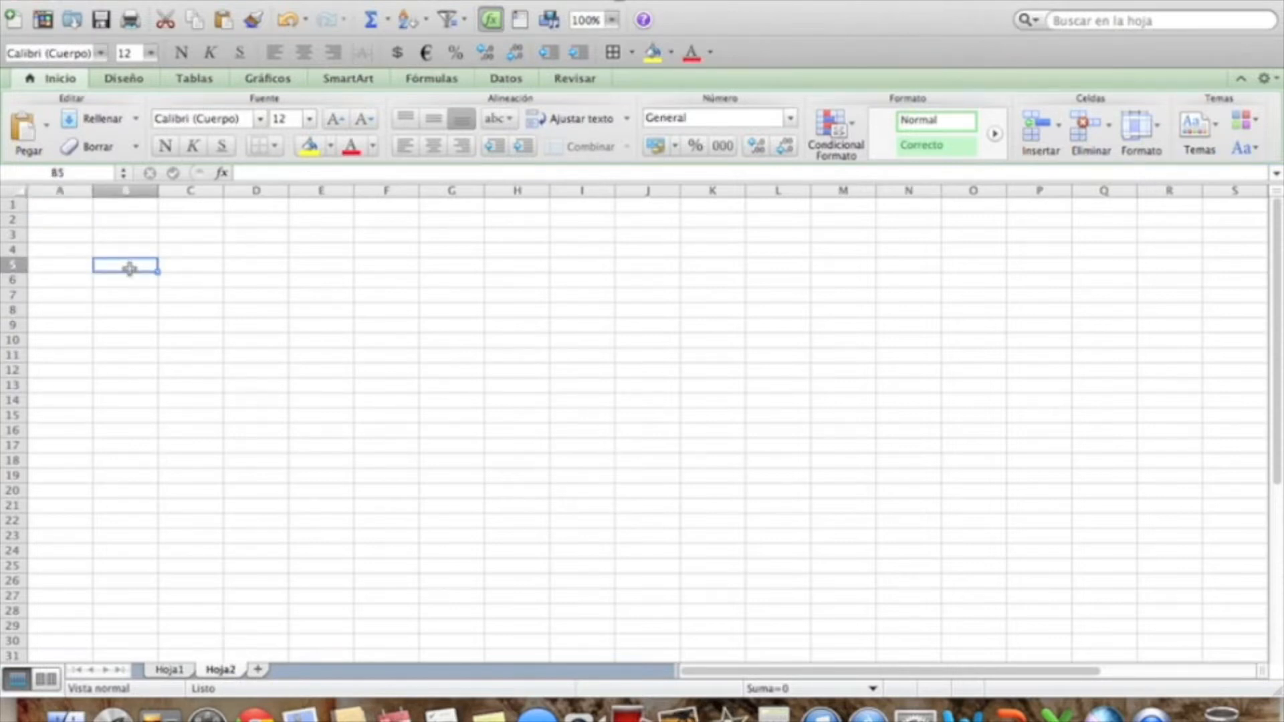
{"action": "key", "text": "Up"}
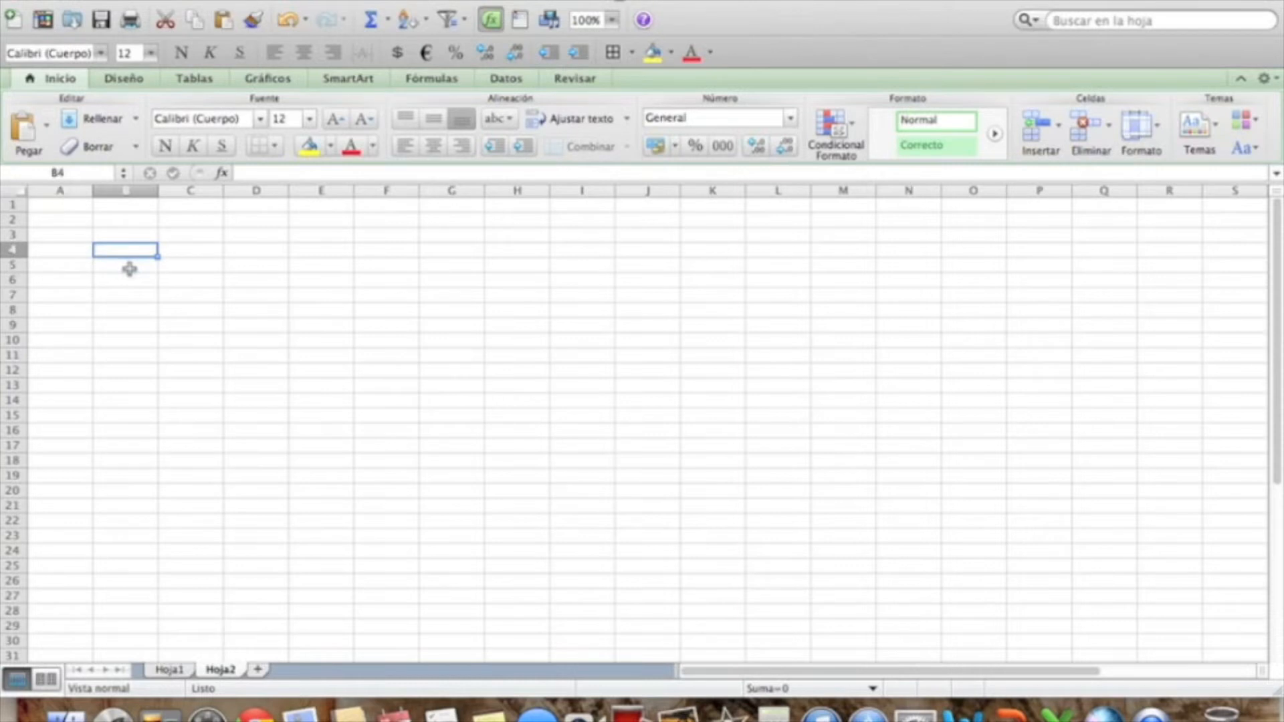
{"action": "type", "text": "1"}
{"action": "key", "text": "Return"}
{"action": "type", "text": "2"}
{"action": "key", "text": "Return"}
{"action": "left_click_drag", "start_coordinate": [126, 246], "coordinate": [147, 544]}
{"action": "left_click", "coordinate": [378, 444]}
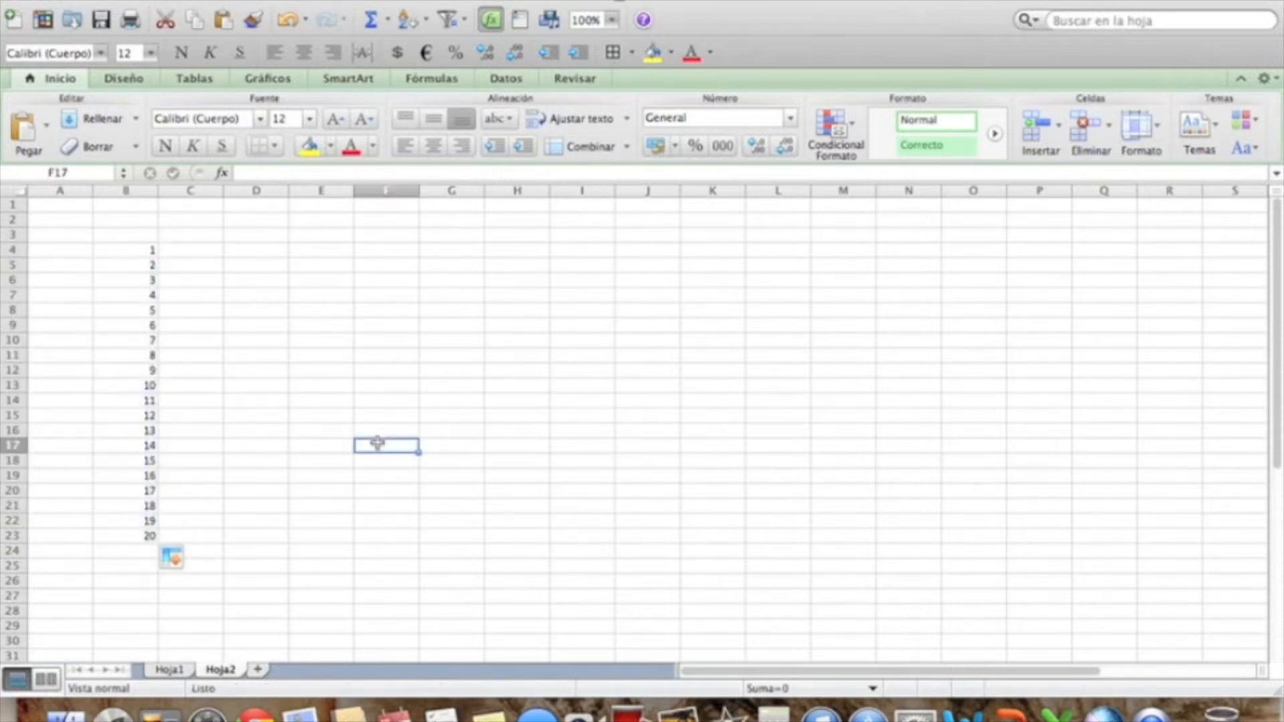
{"action": "left_click", "coordinate": [281, 253]}
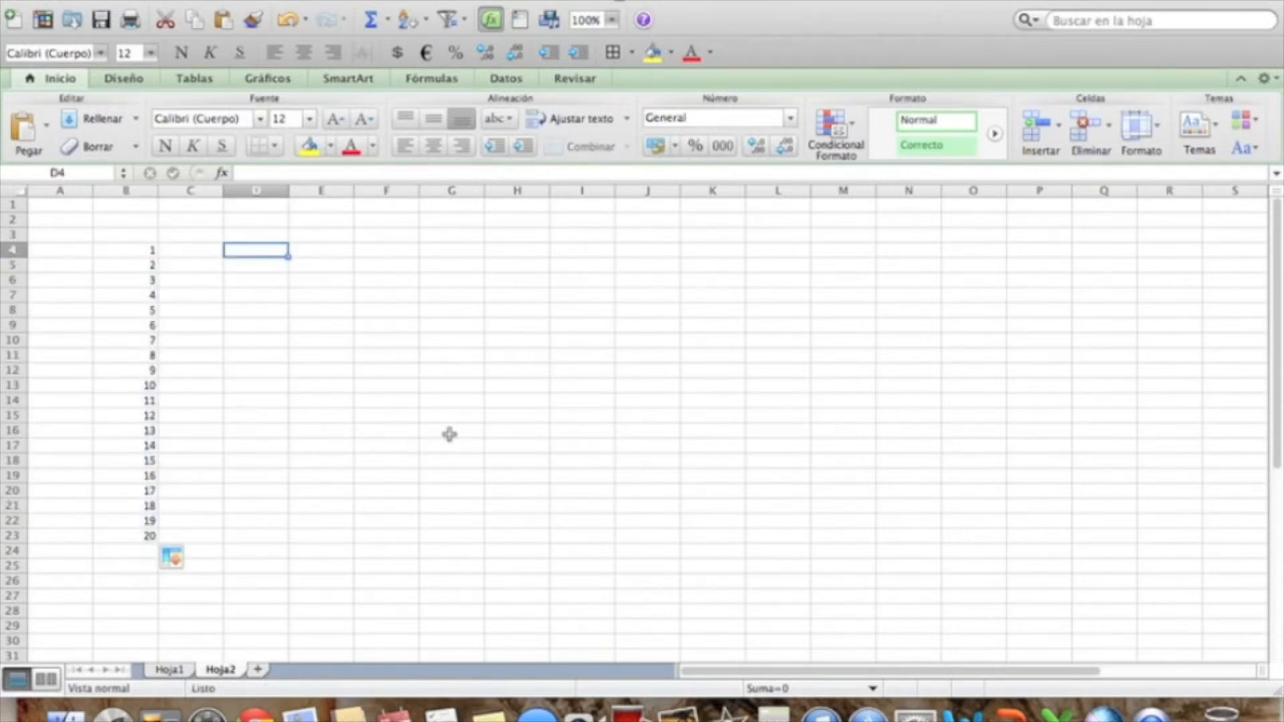
{"action": "type", "text": "="}
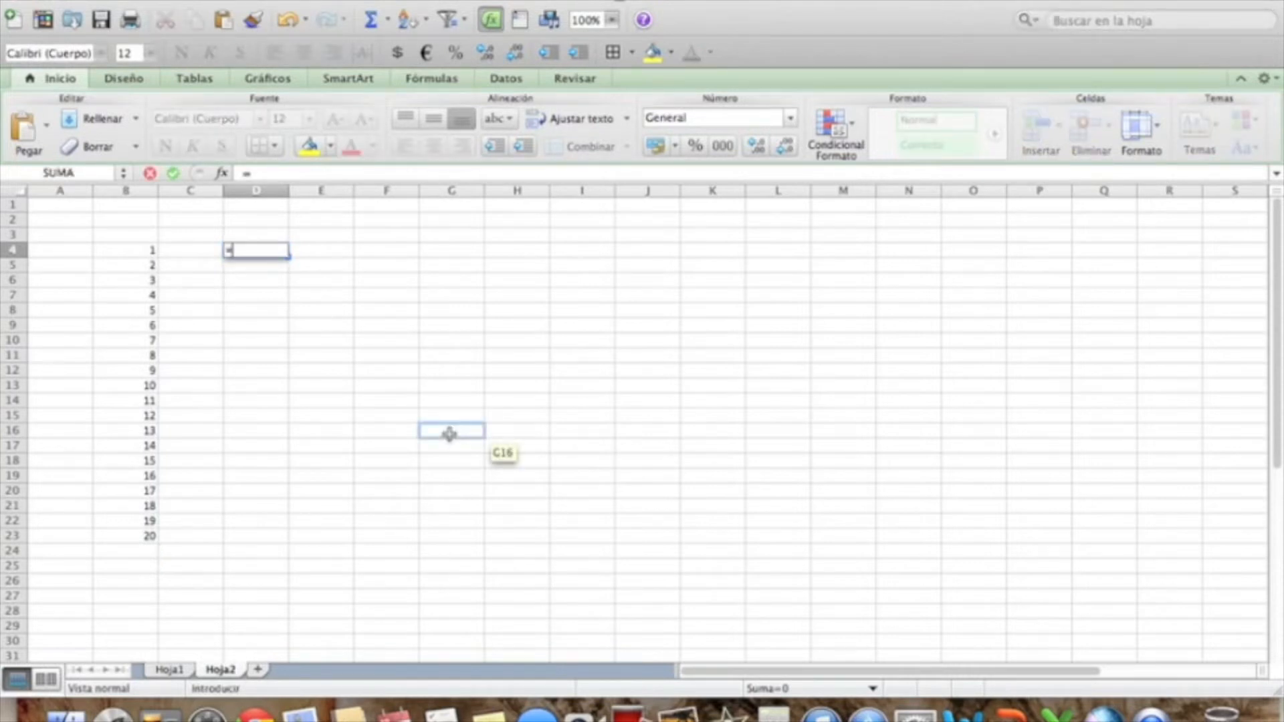
{"action": "type", "text": "B4+"}
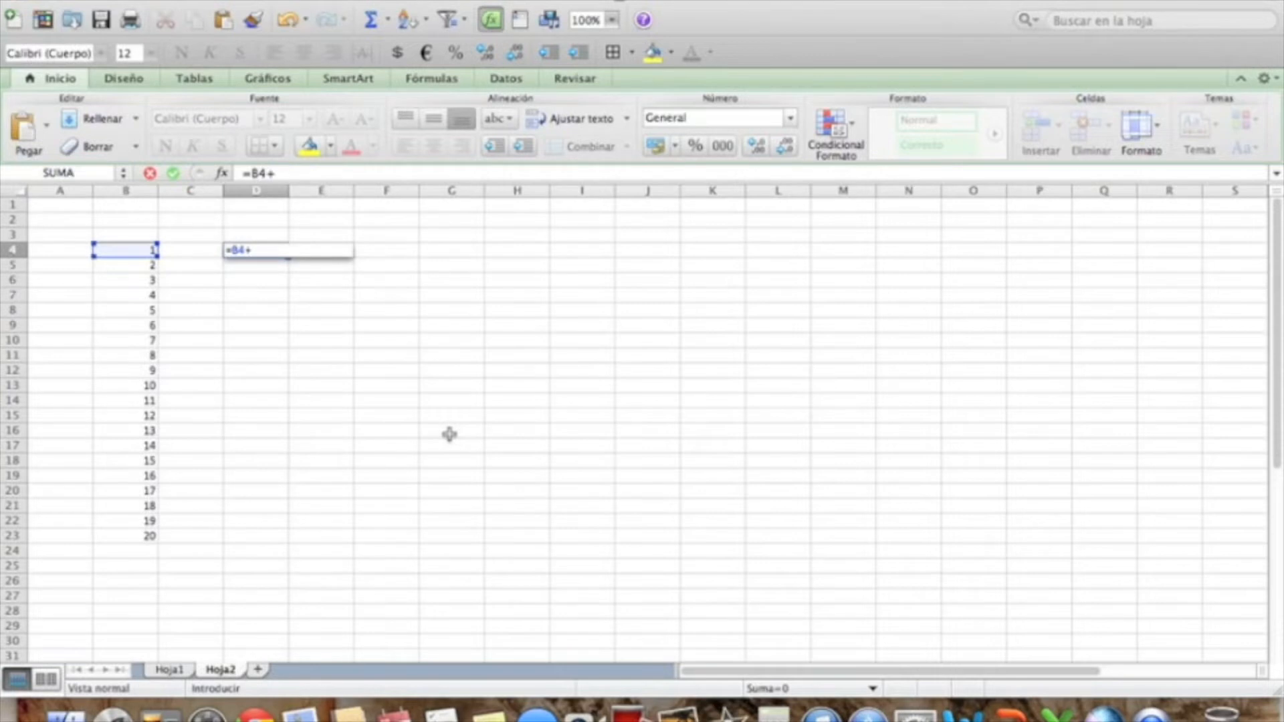
{"action": "type", "text": "B5+B6+B7+B8"}
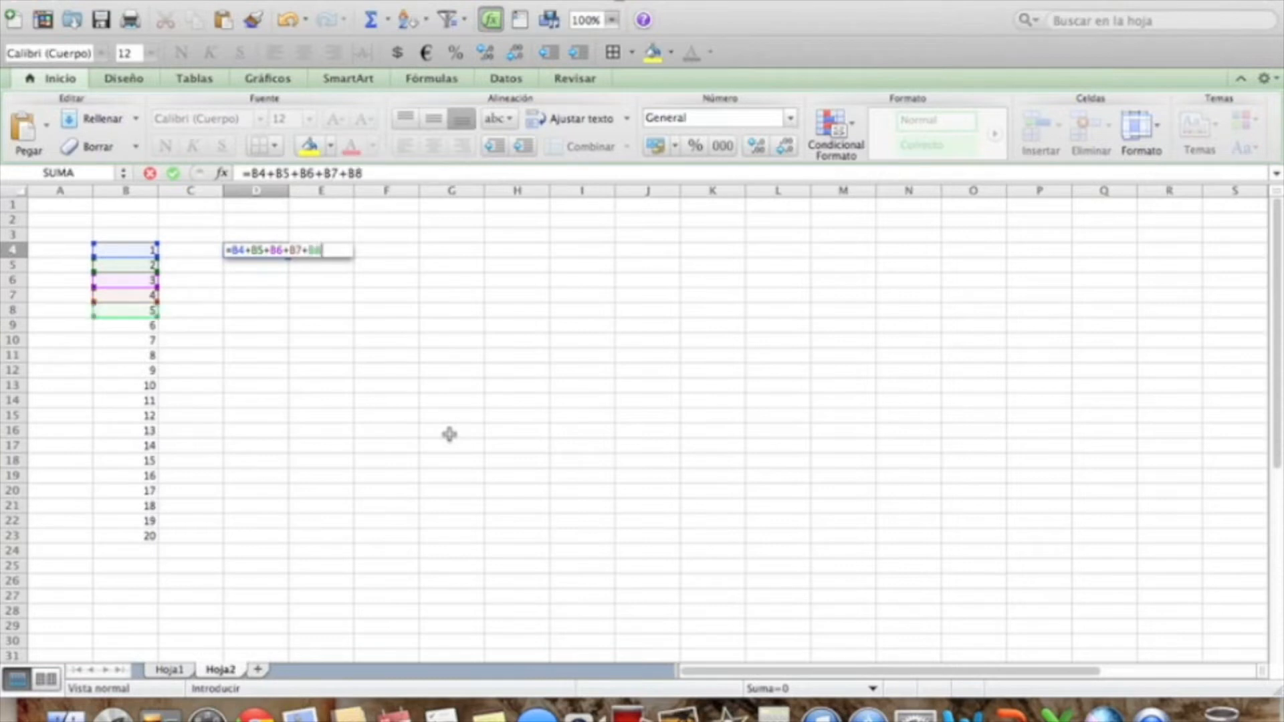
{"action": "type", "text": "+"}
{"action": "key", "text": "BackSpace"}
{"action": "key", "text": "BackSpace"}
{"action": "key", "text": "BackSpace"}
{"action": "key", "text": "BackSpace"}
{"action": "key", "text": "BackSpace"}
{"action": "key", "text": "BackSpace"}
{"action": "key", "text": "BackSpace"}
{"action": "key", "text": "BackSpace"}
{"action": "key", "text": "BackSpace"}
{"action": "key", "text": "BackSpace"}
{"action": "key", "text": "BackSpace"}
{"action": "key", "text": "BackSpace"}
{"action": "key", "text": "BackSpace"}
{"action": "key", "text": "BackSpace"}
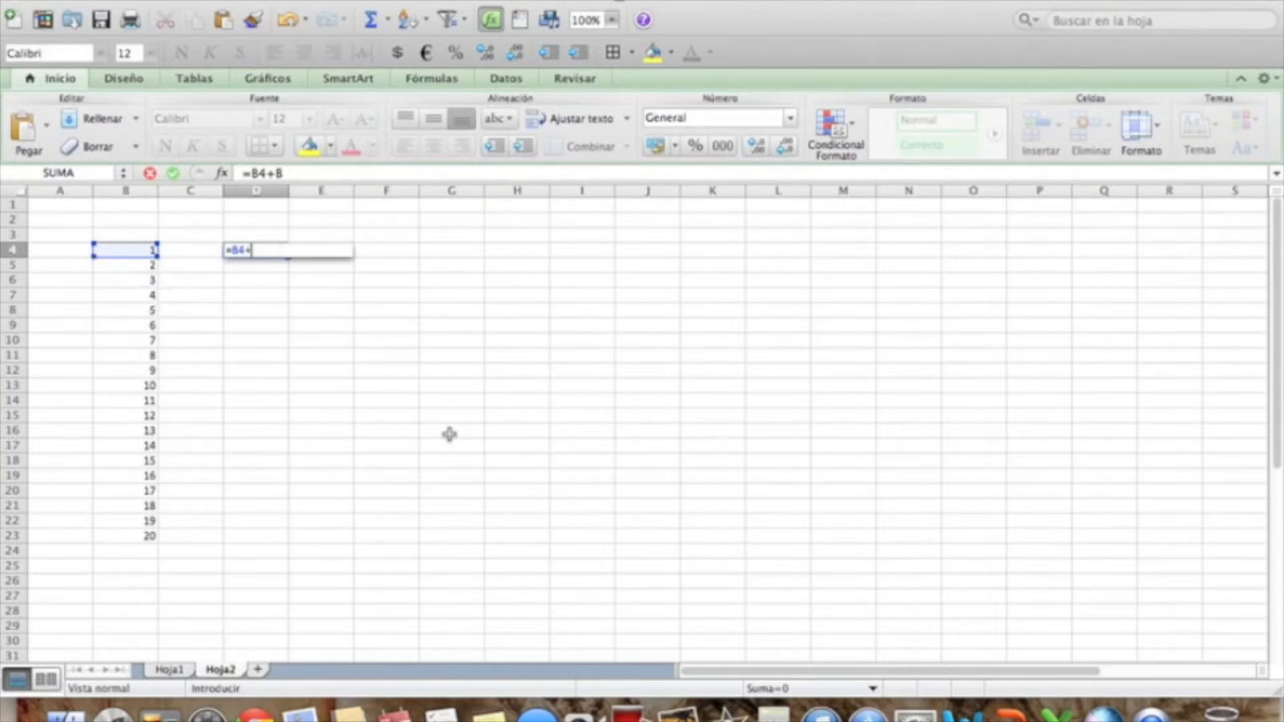
{"action": "key", "text": "BackSpace"}
{"action": "key", "text": "BackSpace"}
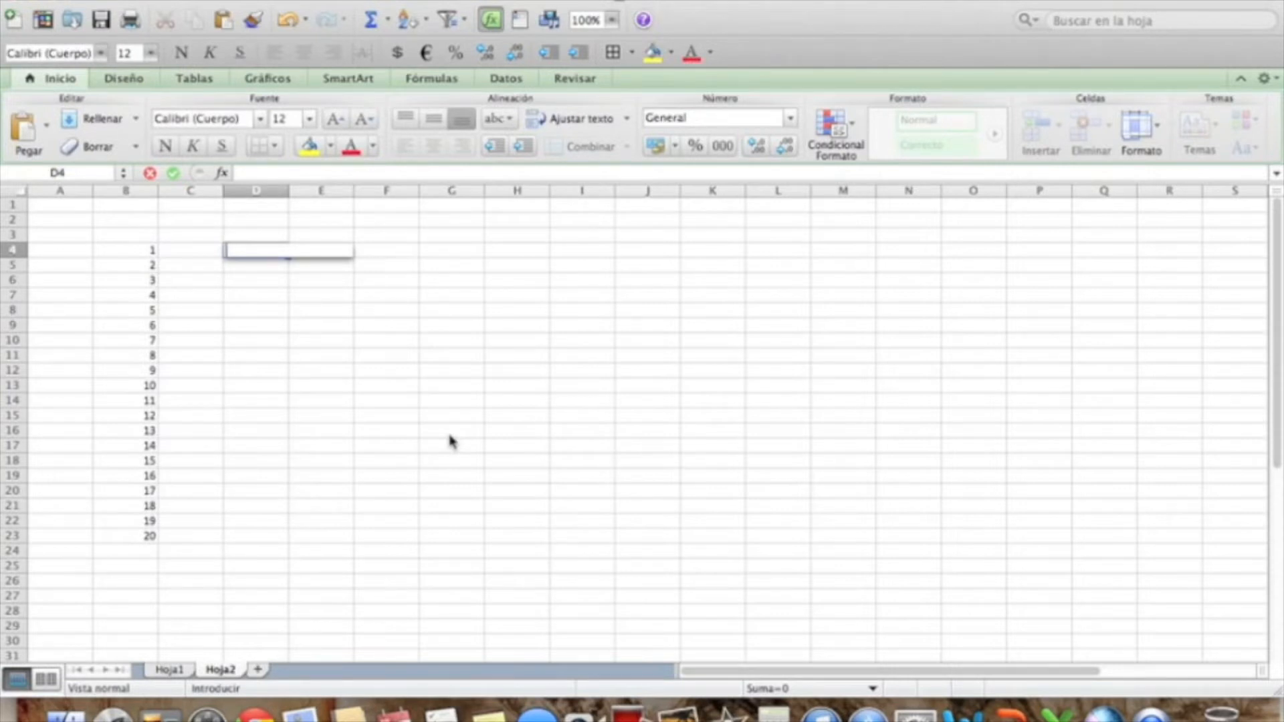
Enter the formula =SUMA(B4:B23) in cell D4 to add up the whole number series.
{"action": "type", "text": "=SUMA"}
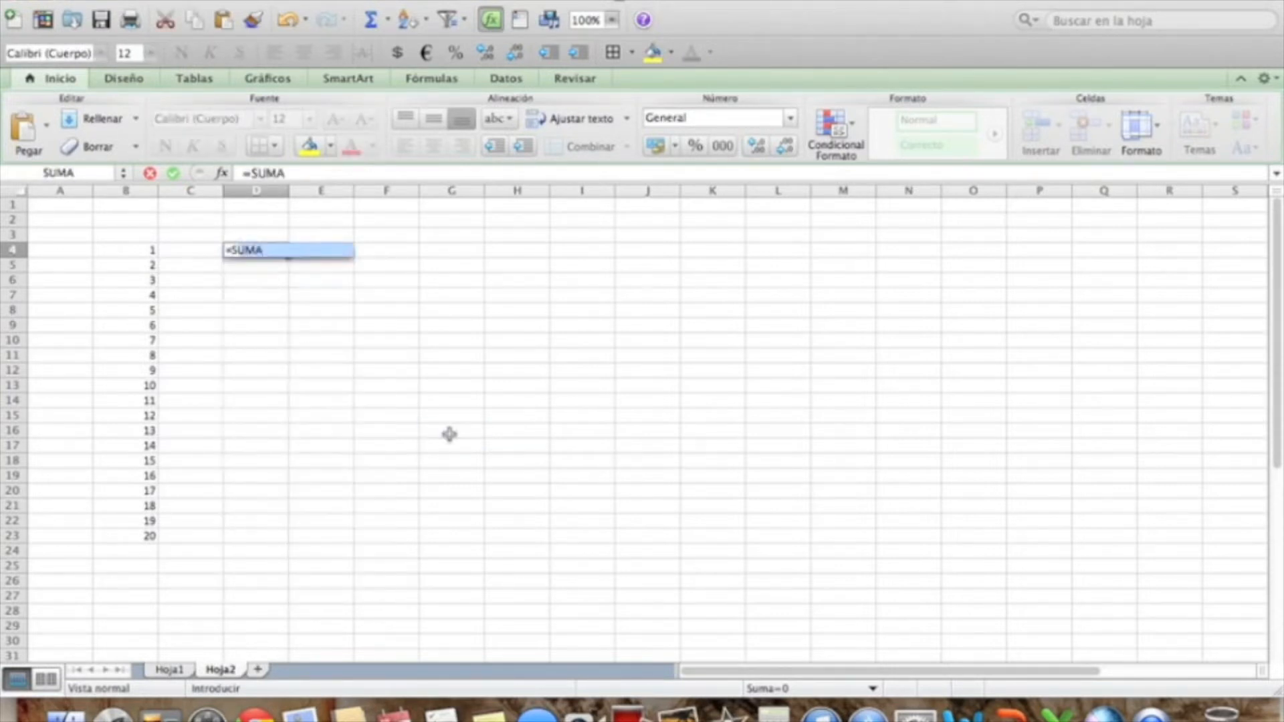
{"action": "type", "text": "("}
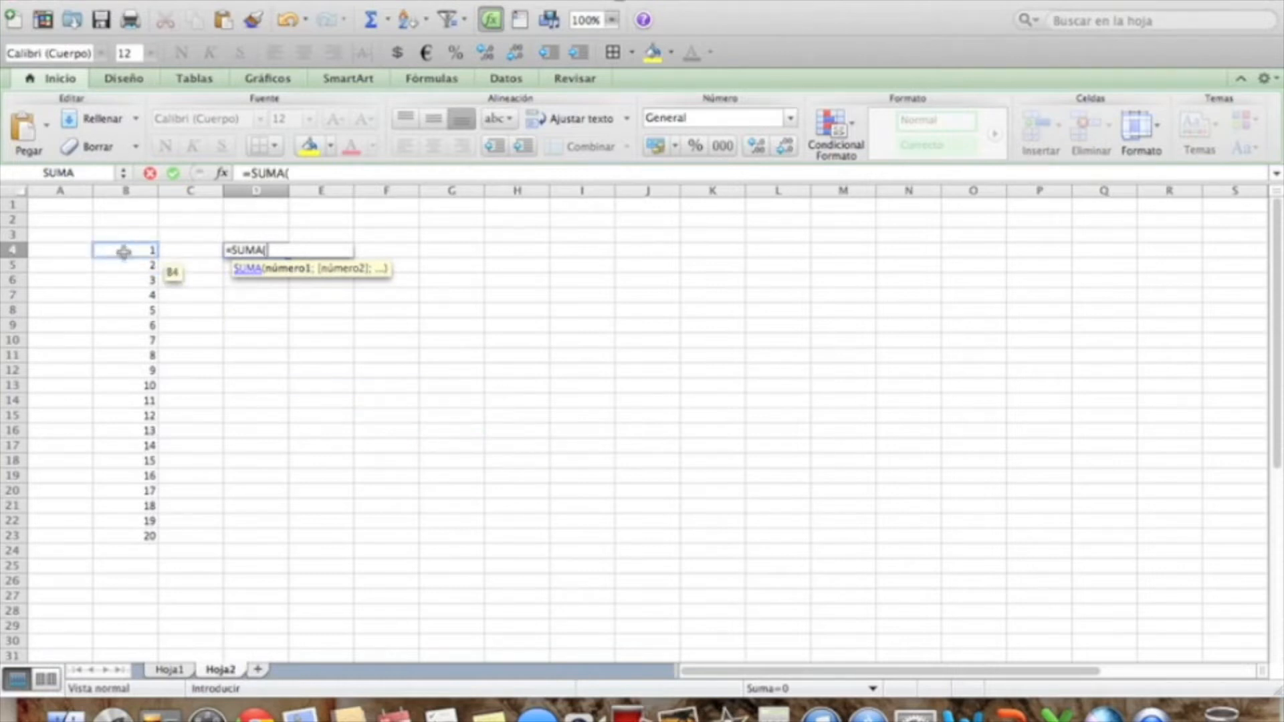
{"action": "left_click_drag", "start_coordinate": [124, 250], "coordinate": [131, 535]}
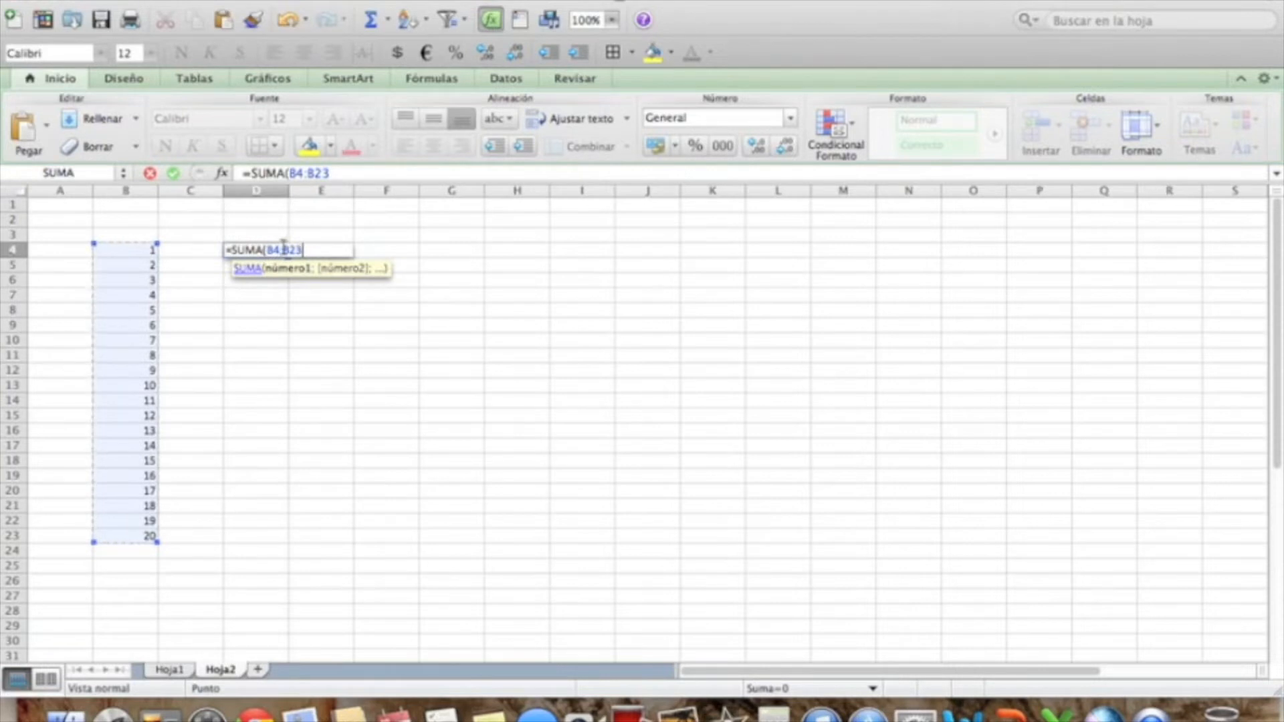
{"action": "type", "text": ")"}
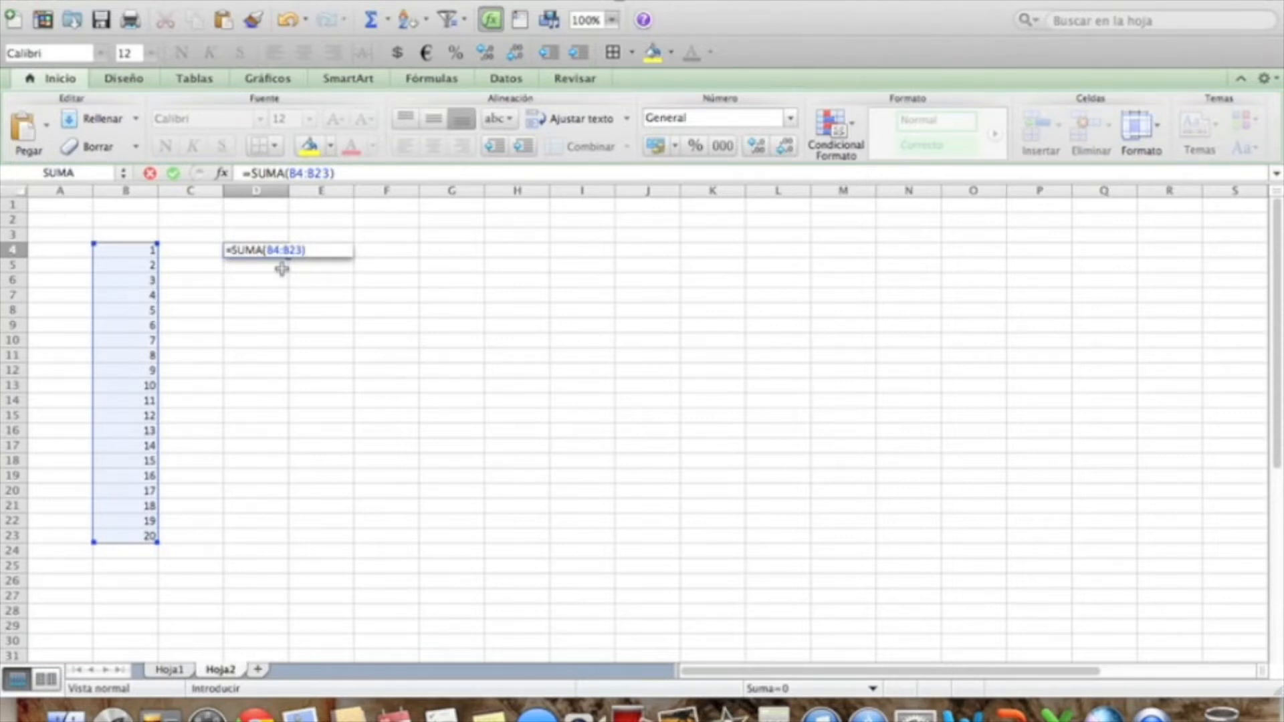
{"action": "key", "text": "Return"}
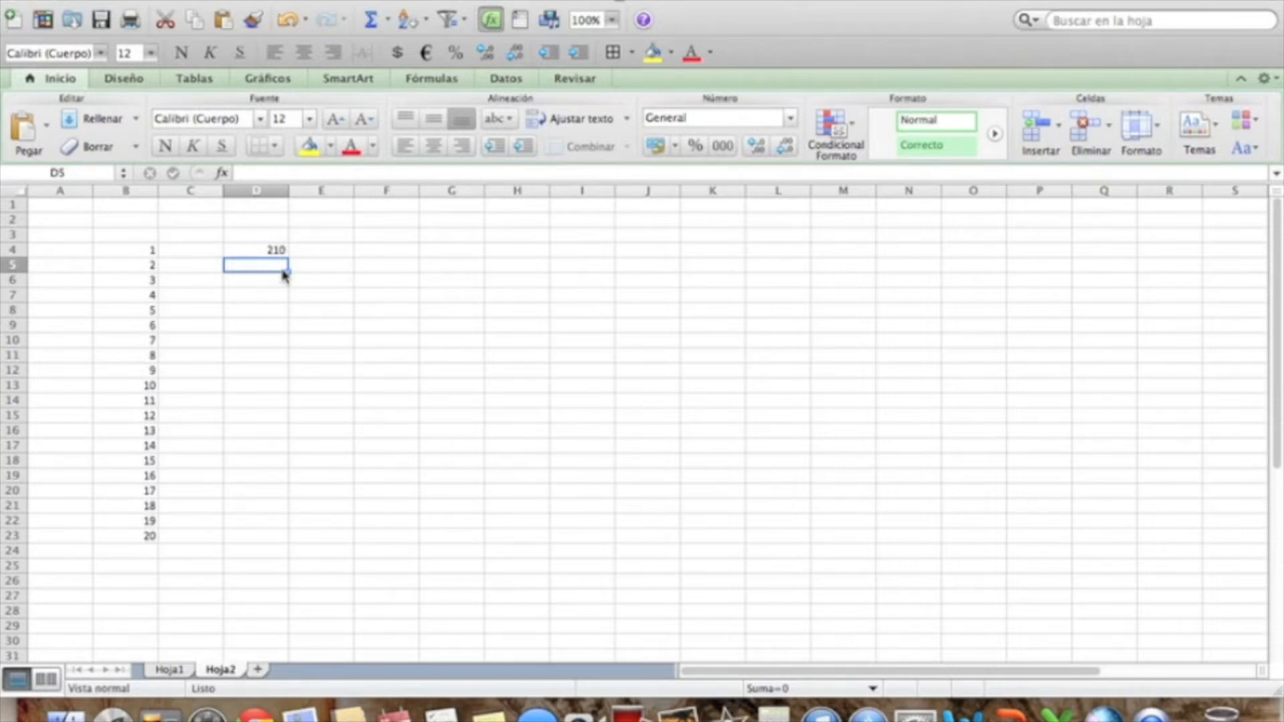
List the arithmetic operators +, -, *, / and ^ one per cell in D6:D10.
{"action": "key", "text": "Down"}
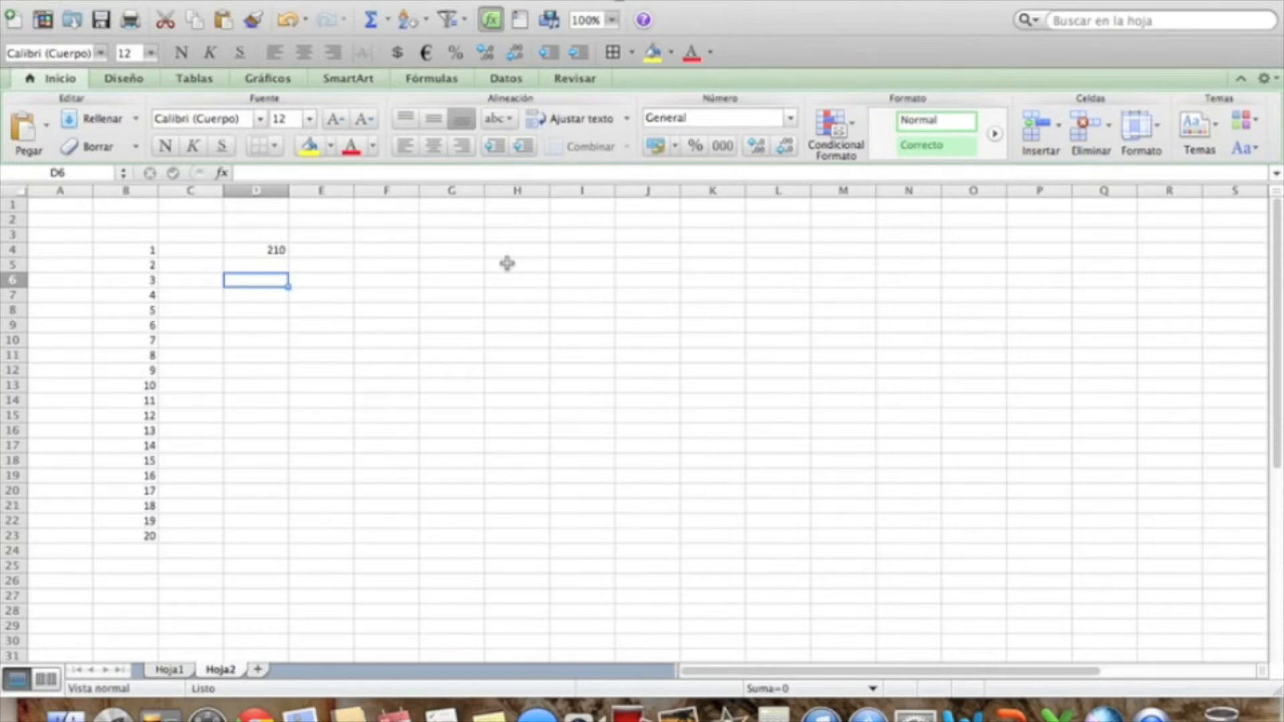
{"action": "type", "text": "+"}
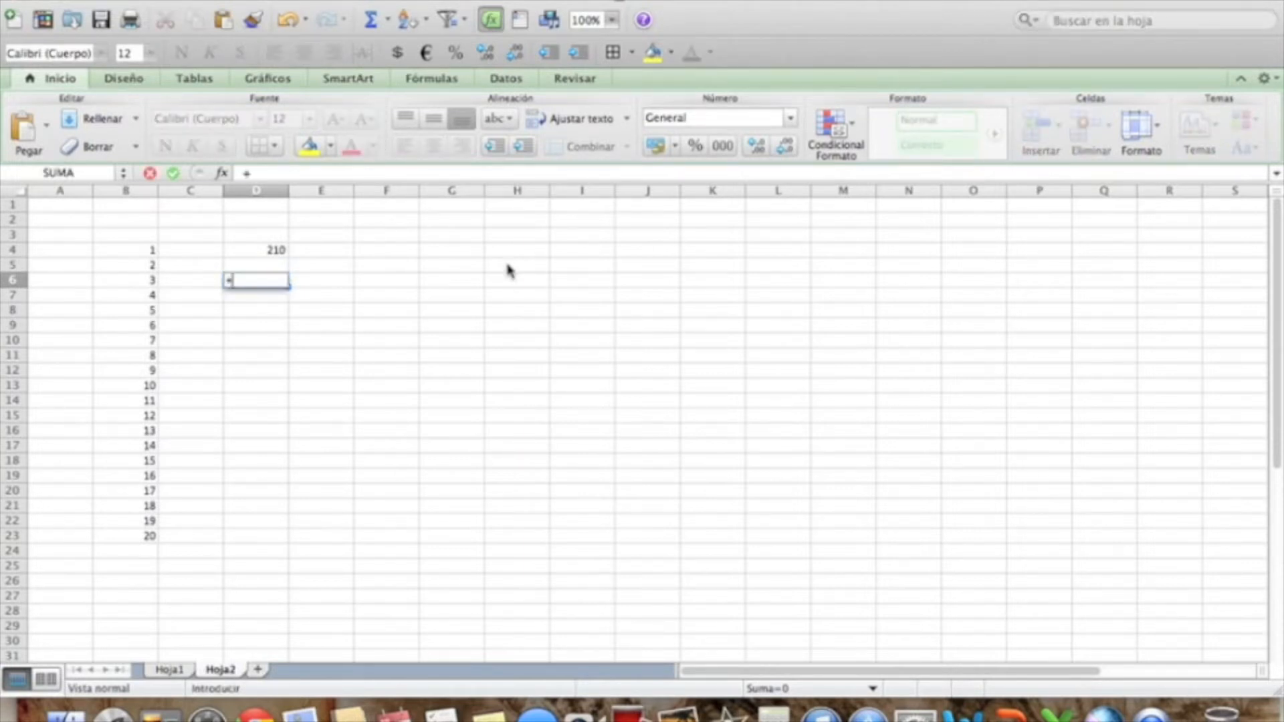
{"action": "key", "text": "Return"}
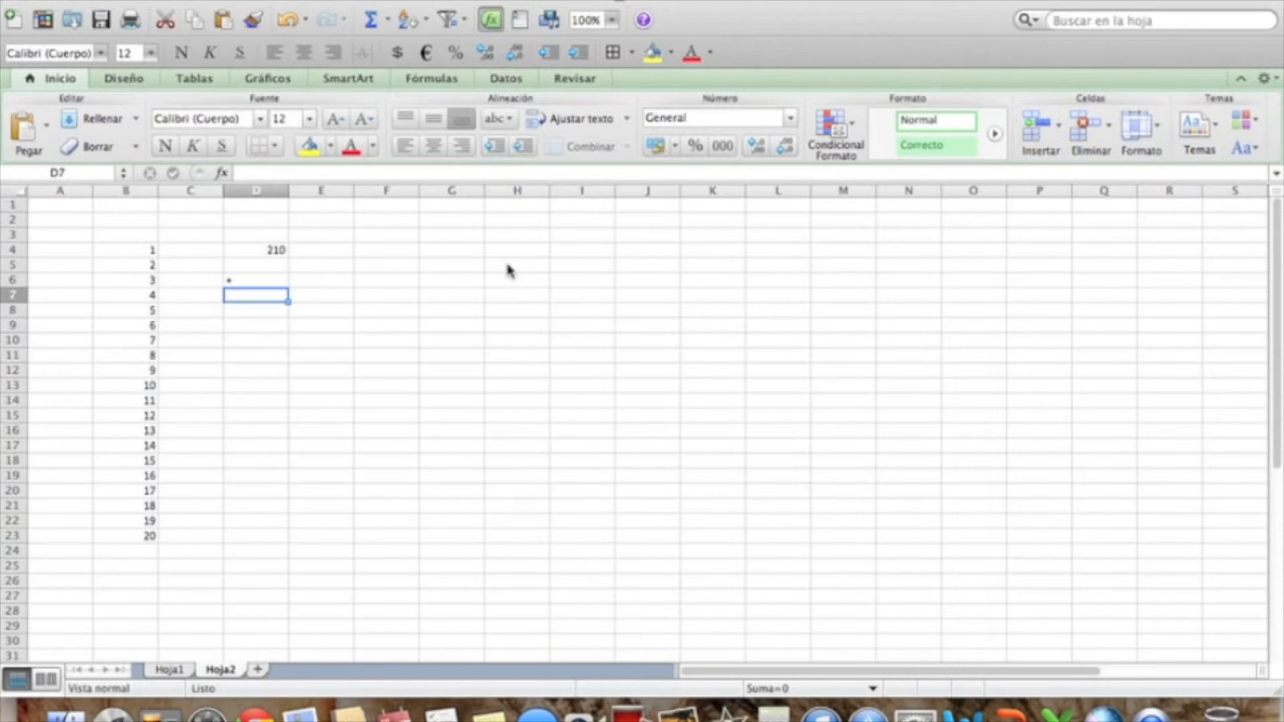
{"action": "type", "text": "="}
{"action": "left_click", "coordinate": [507, 264]}
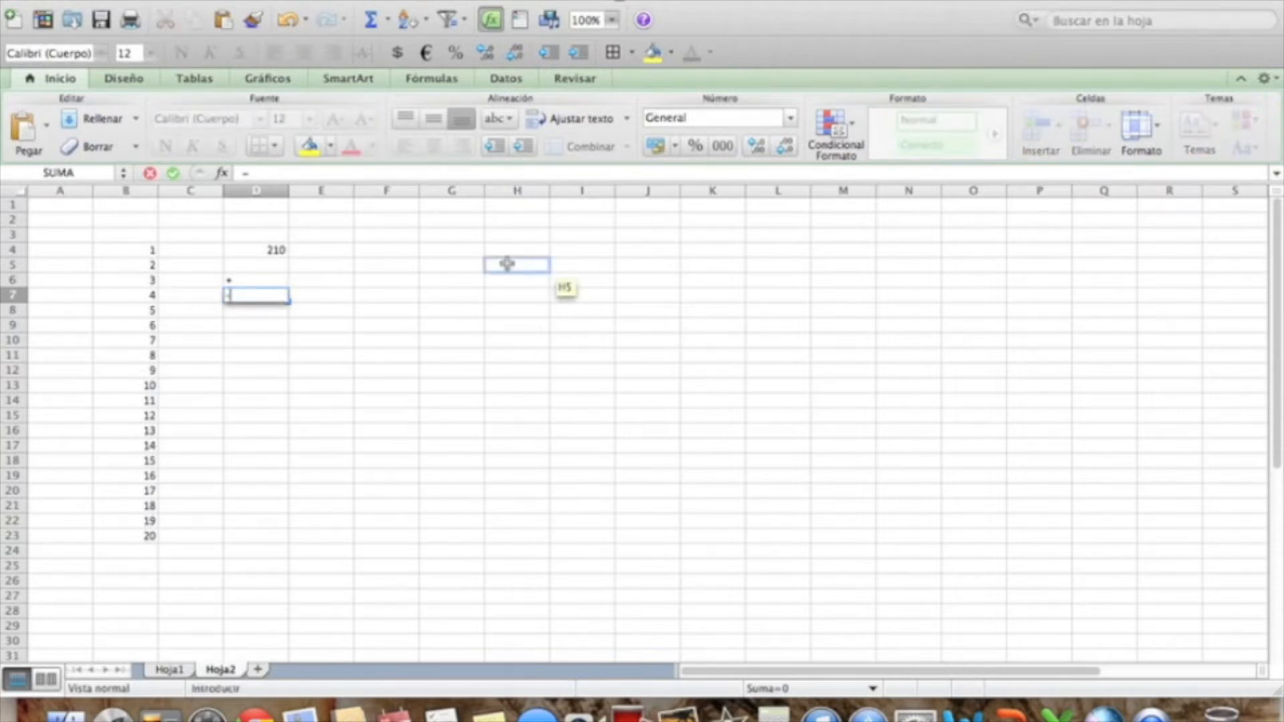
{"action": "key", "text": "Return"}
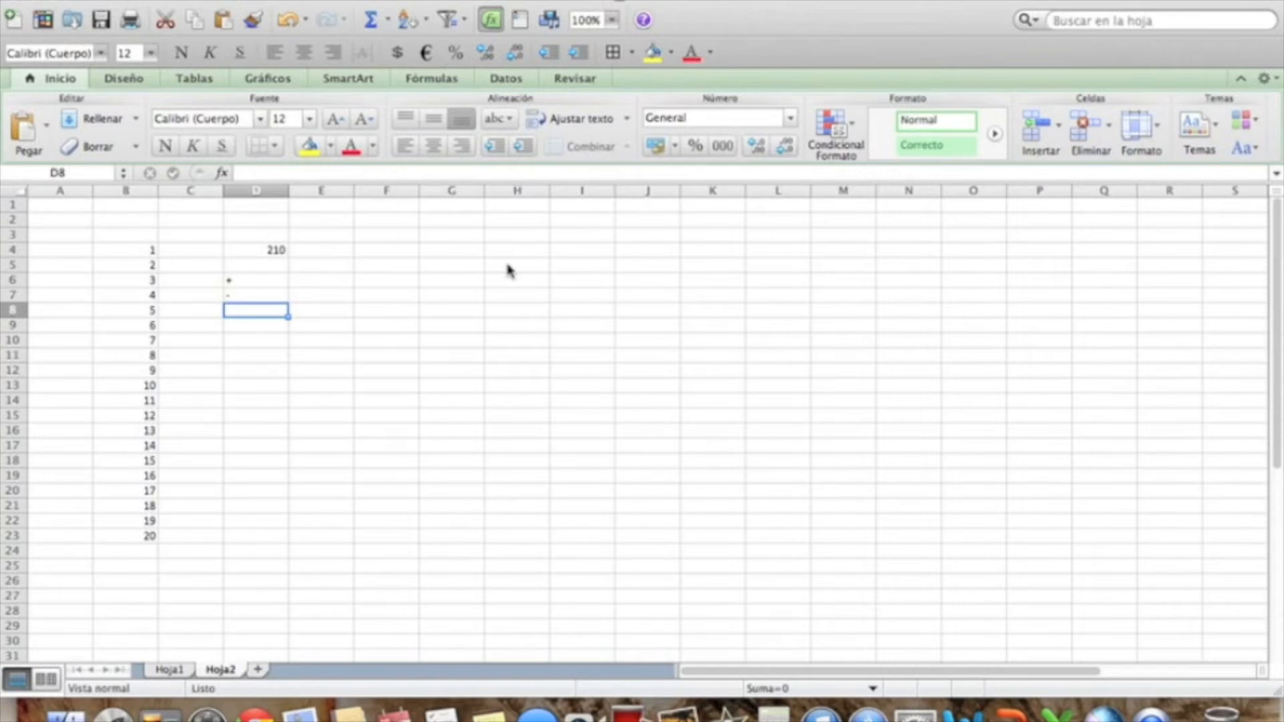
{"action": "type", "text": "*"}
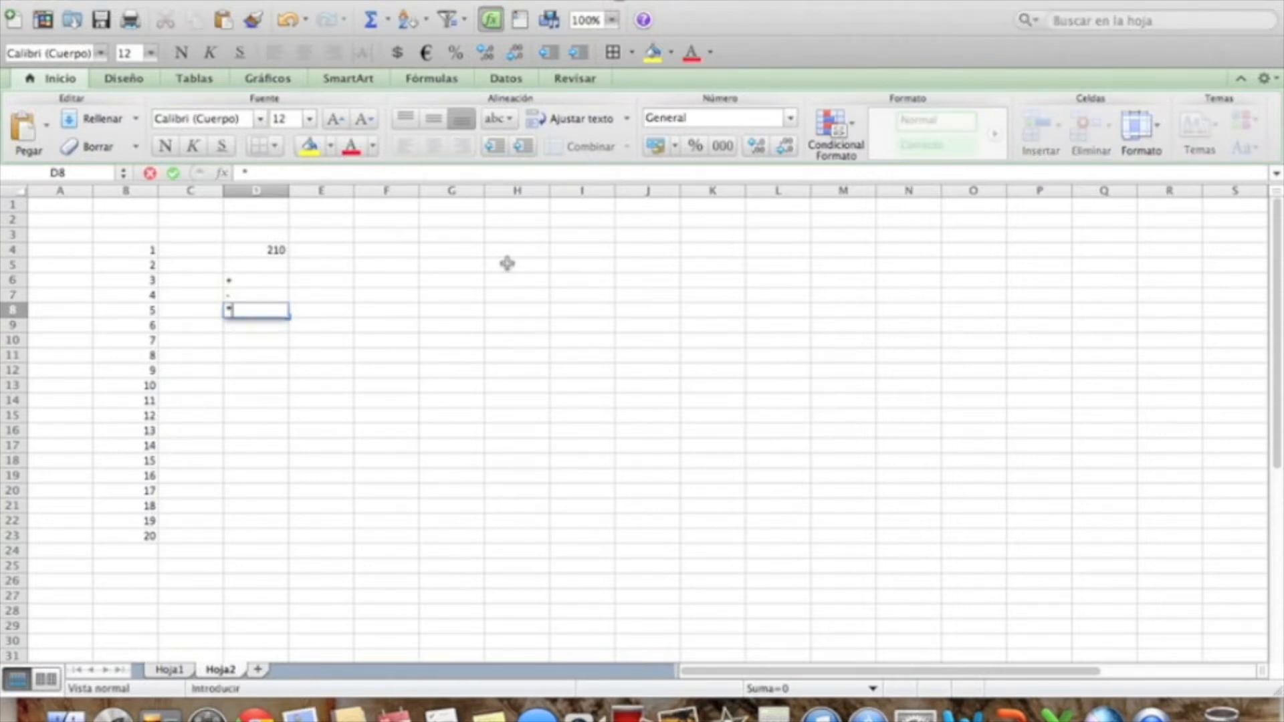
{"action": "key", "text": "Return"}
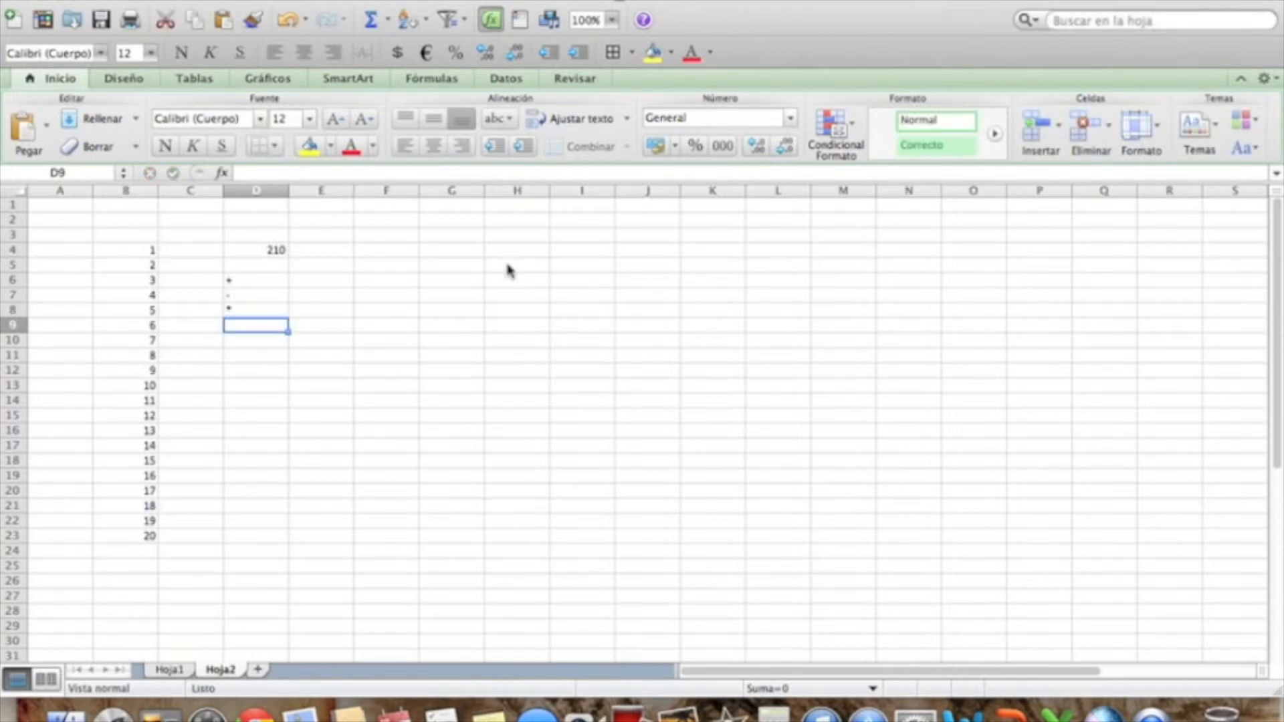
{"action": "type", "text": "/"}
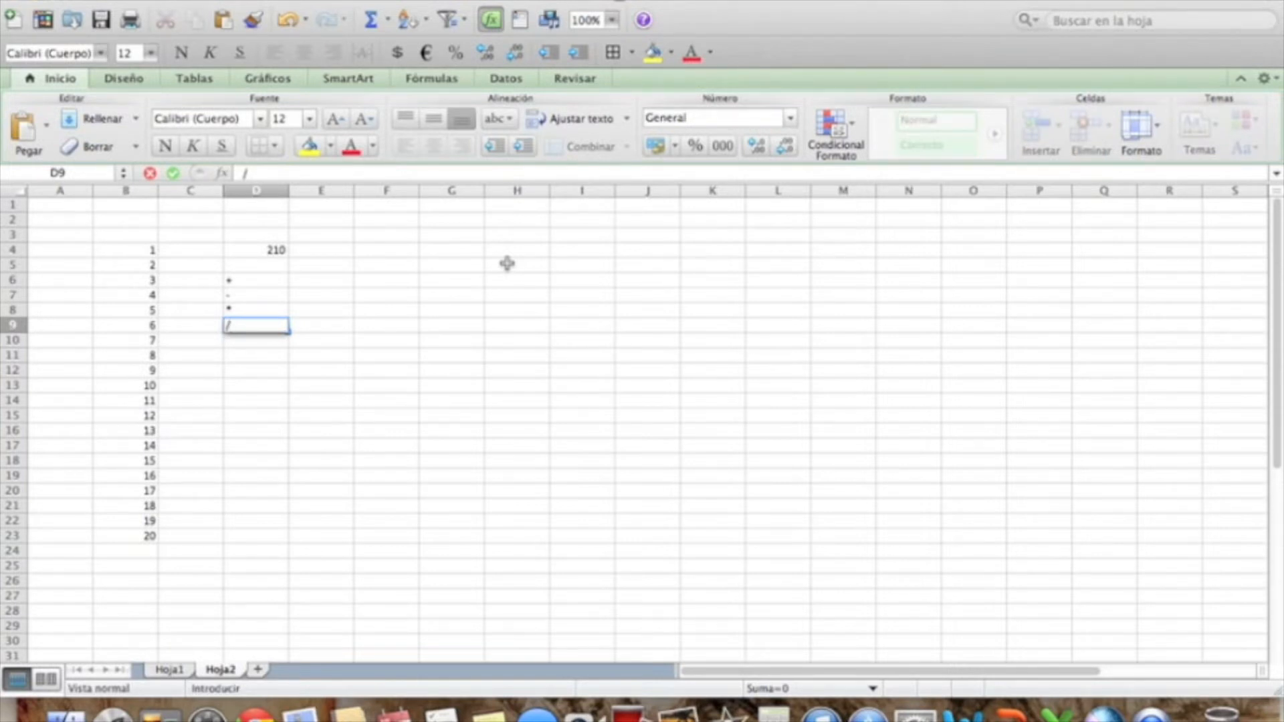
{"action": "key", "text": "Return"}
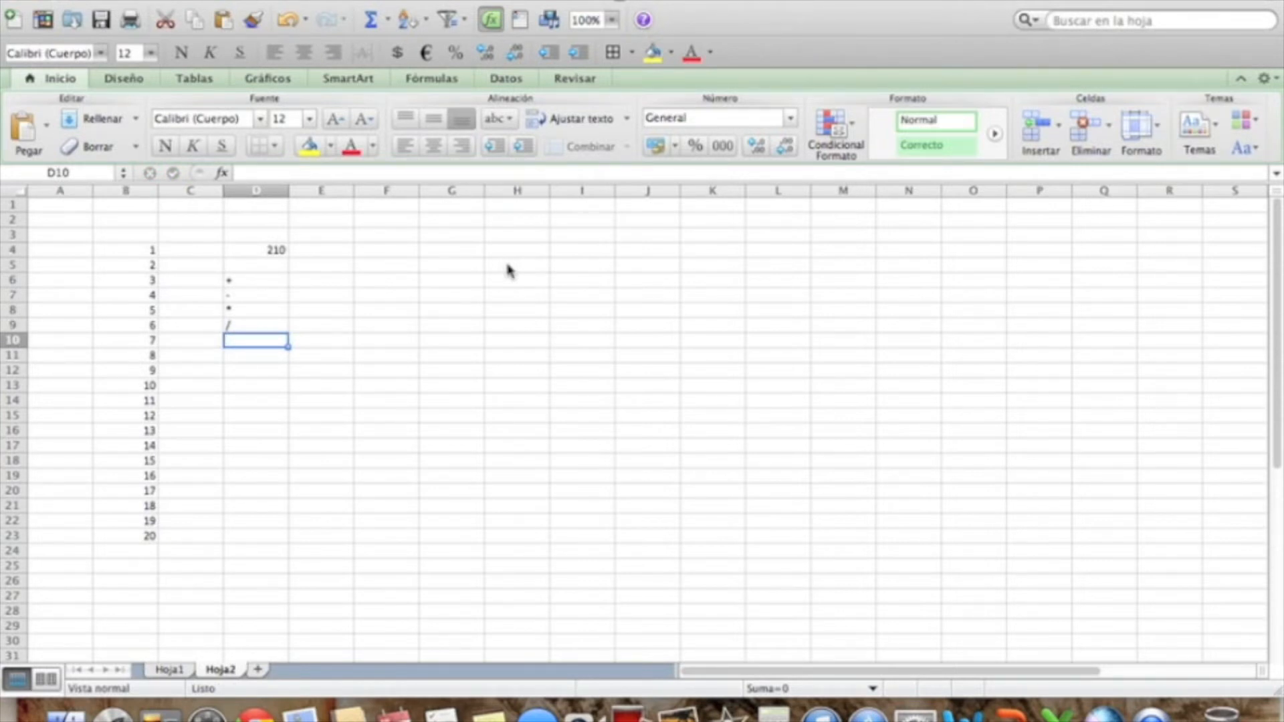
{"action": "type", "text": "^"}
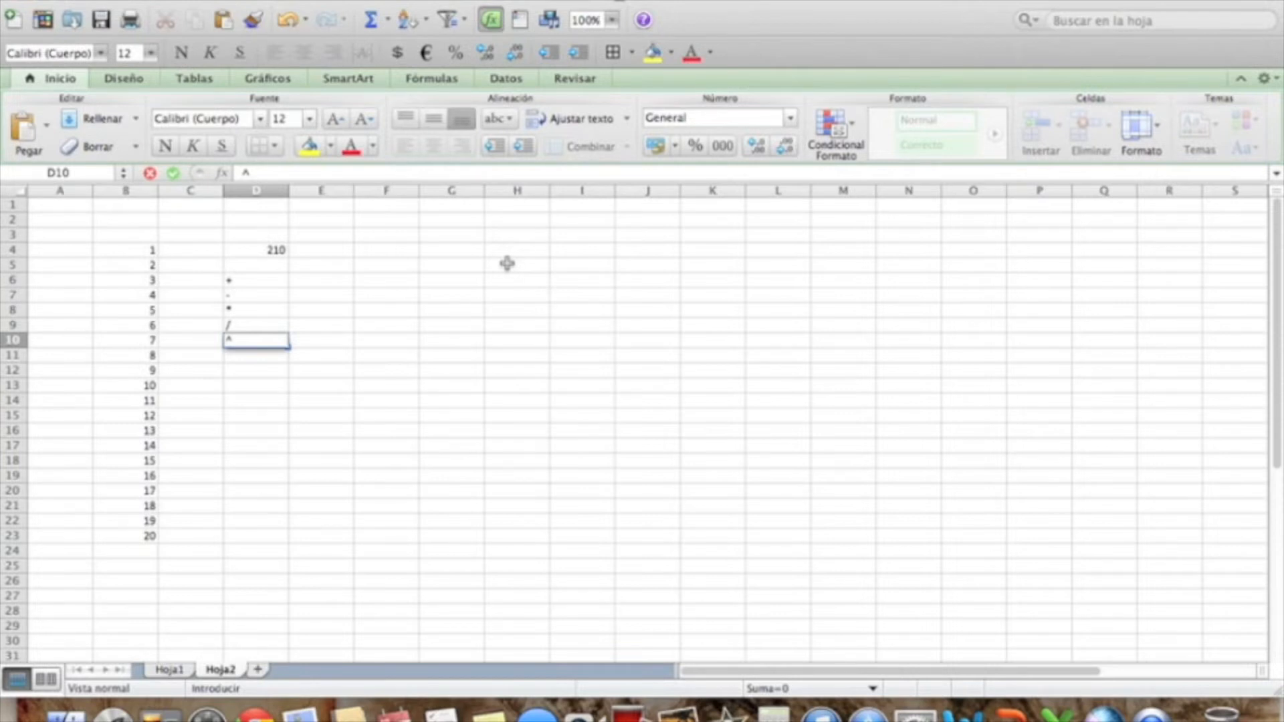
{"action": "key", "text": "Return"}
List the comparison operators =, >, <, >= and <= one per cell in D13:D17.
{"action": "key", "text": "Return"}
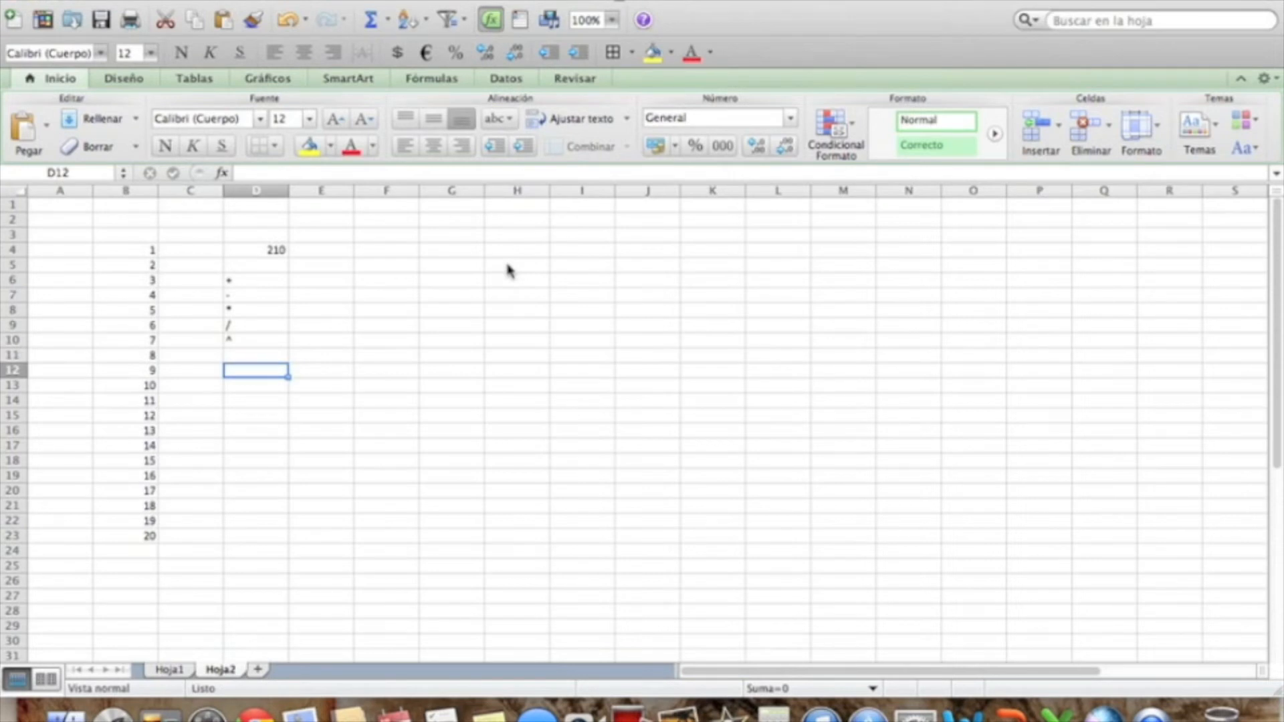
{"action": "key", "text": "Return"}
{"action": "type", "text": "="}
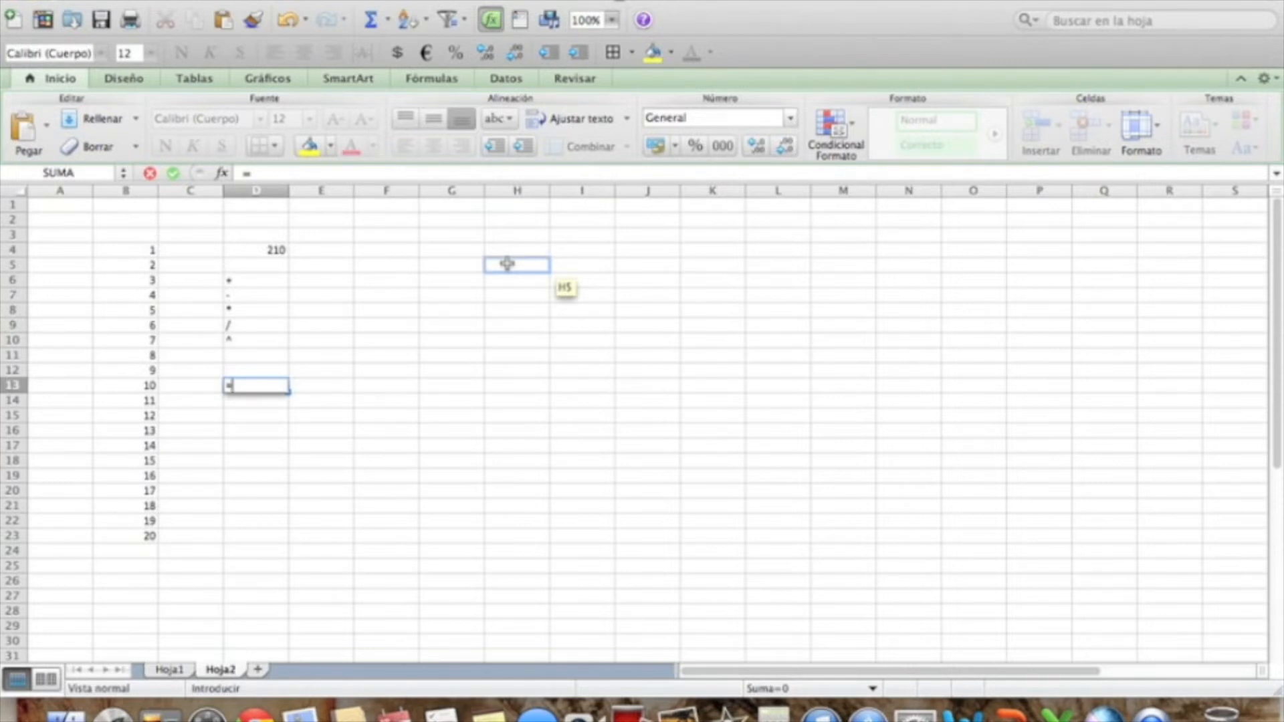
{"action": "key", "text": "Return"}
{"action": "type", "text": ">"}
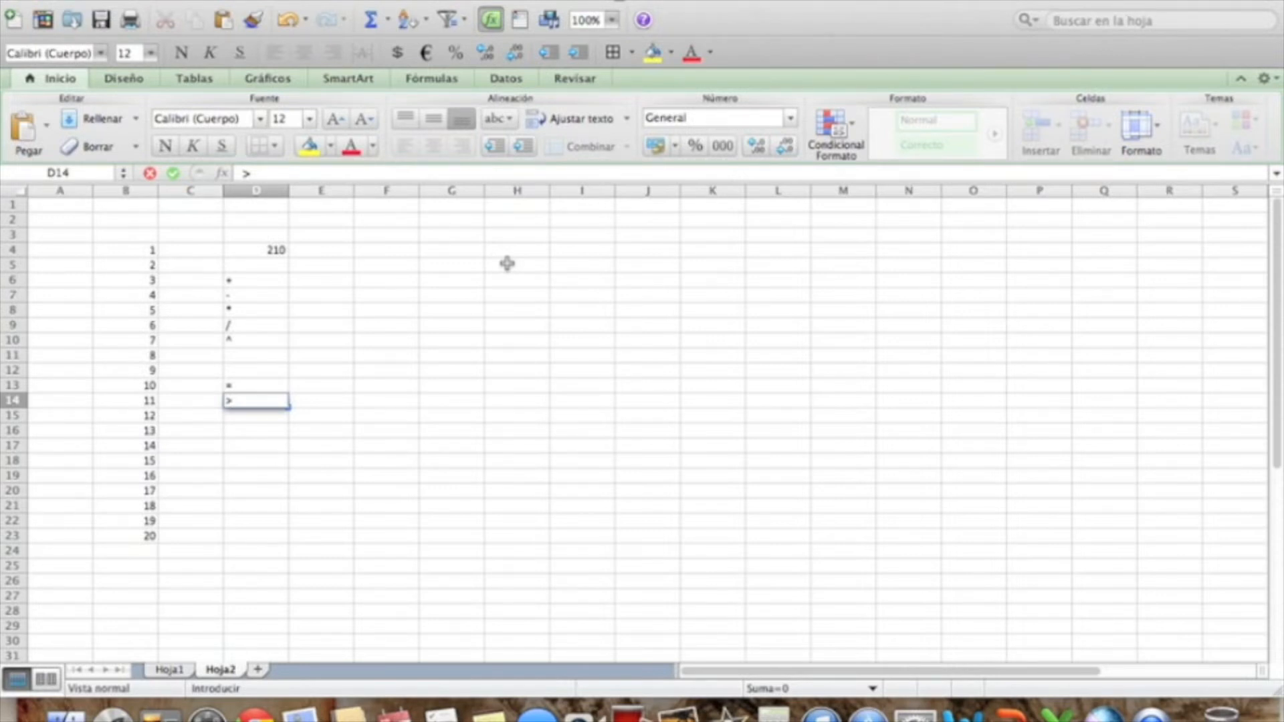
{"action": "key", "text": "Return"}
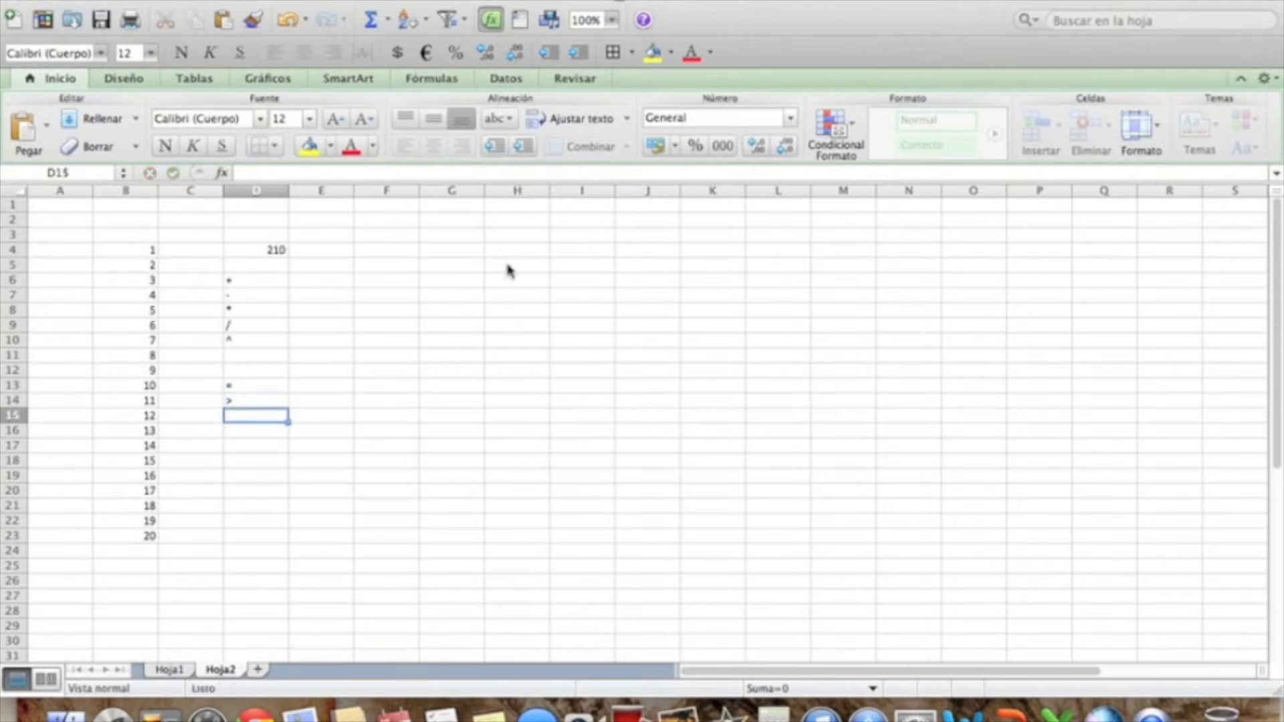
{"action": "type", "text": "<"}
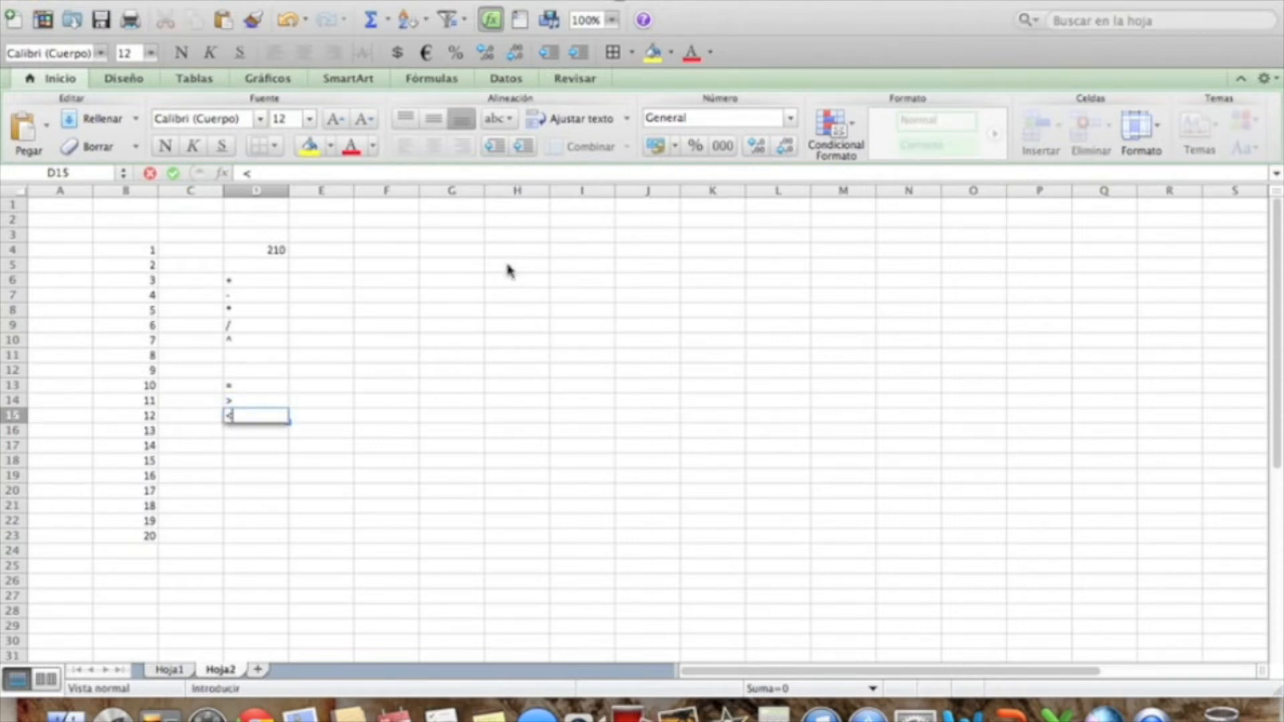
{"action": "key", "text": "Return"}
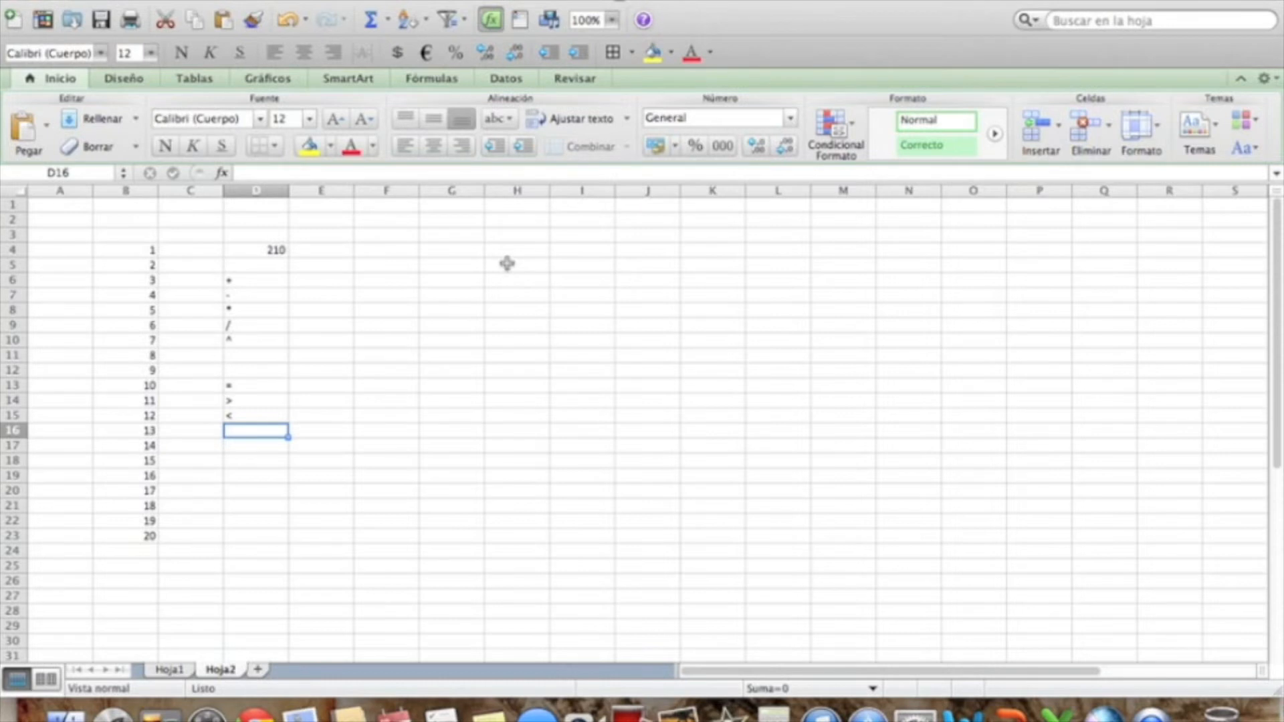
{"action": "type", "text": ">="}
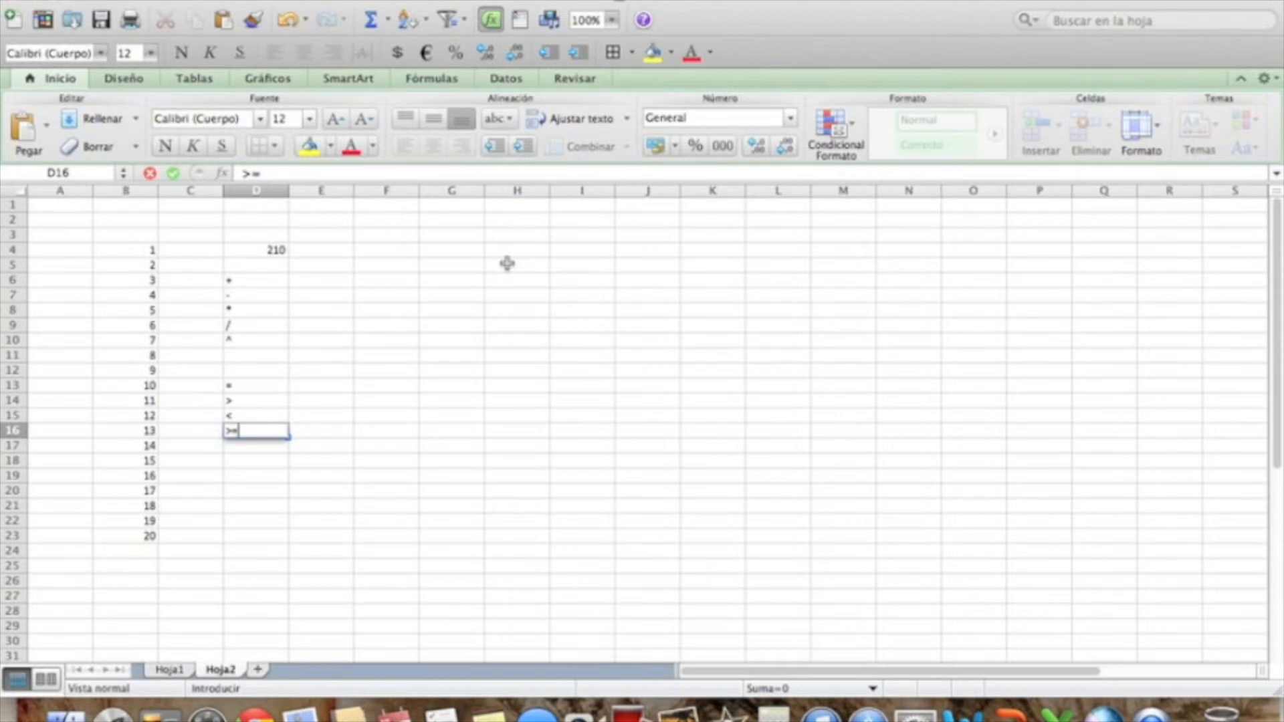
{"action": "key", "text": "Return"}
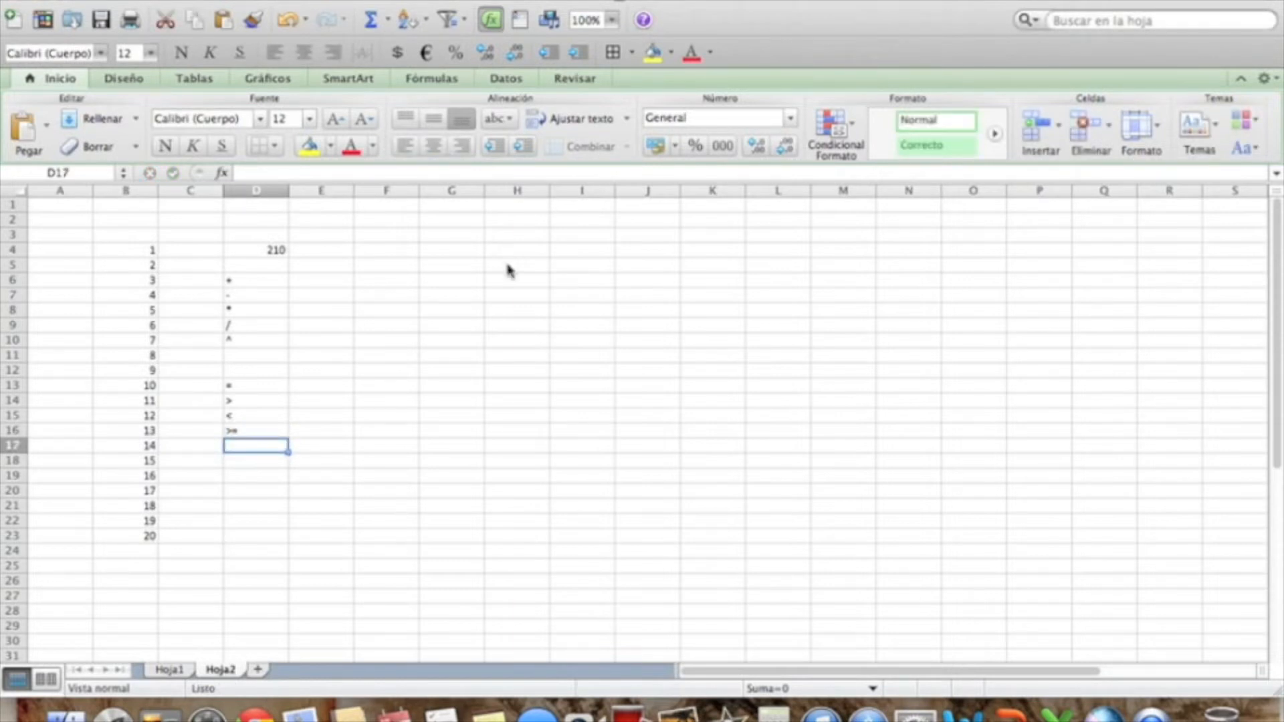
{"action": "type", "text": "<="}
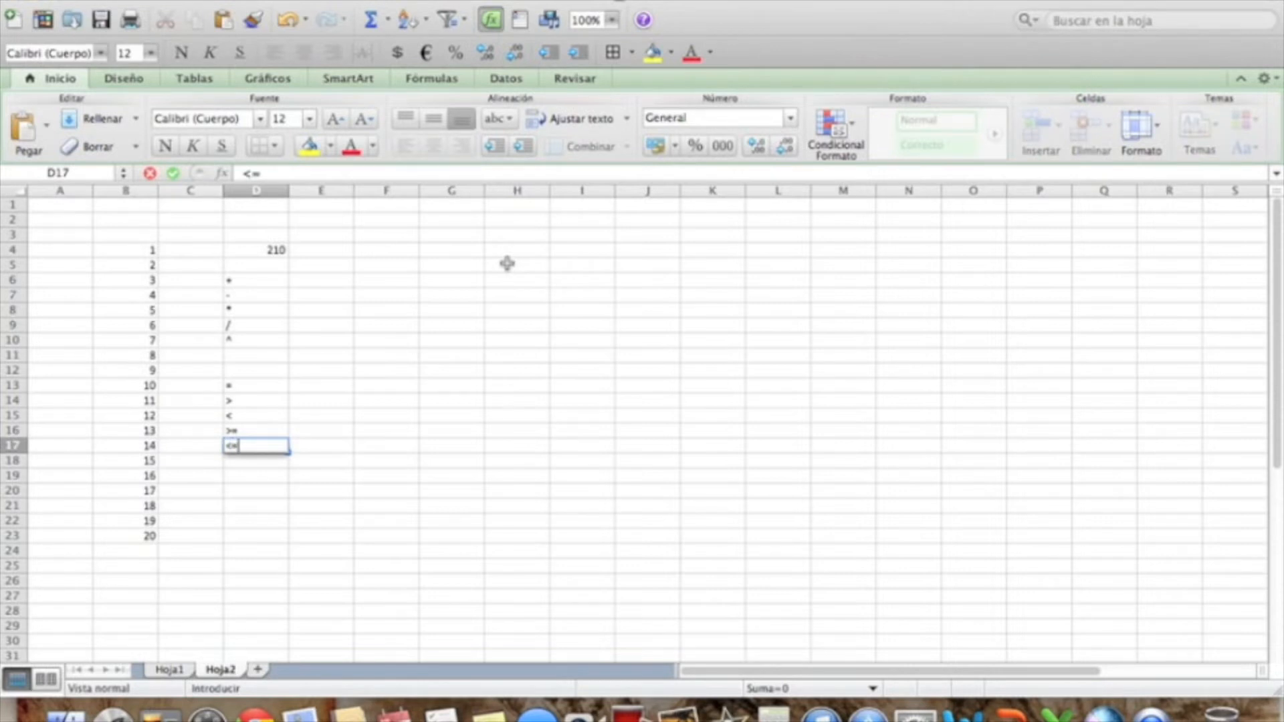
{"action": "key", "text": "Return"}
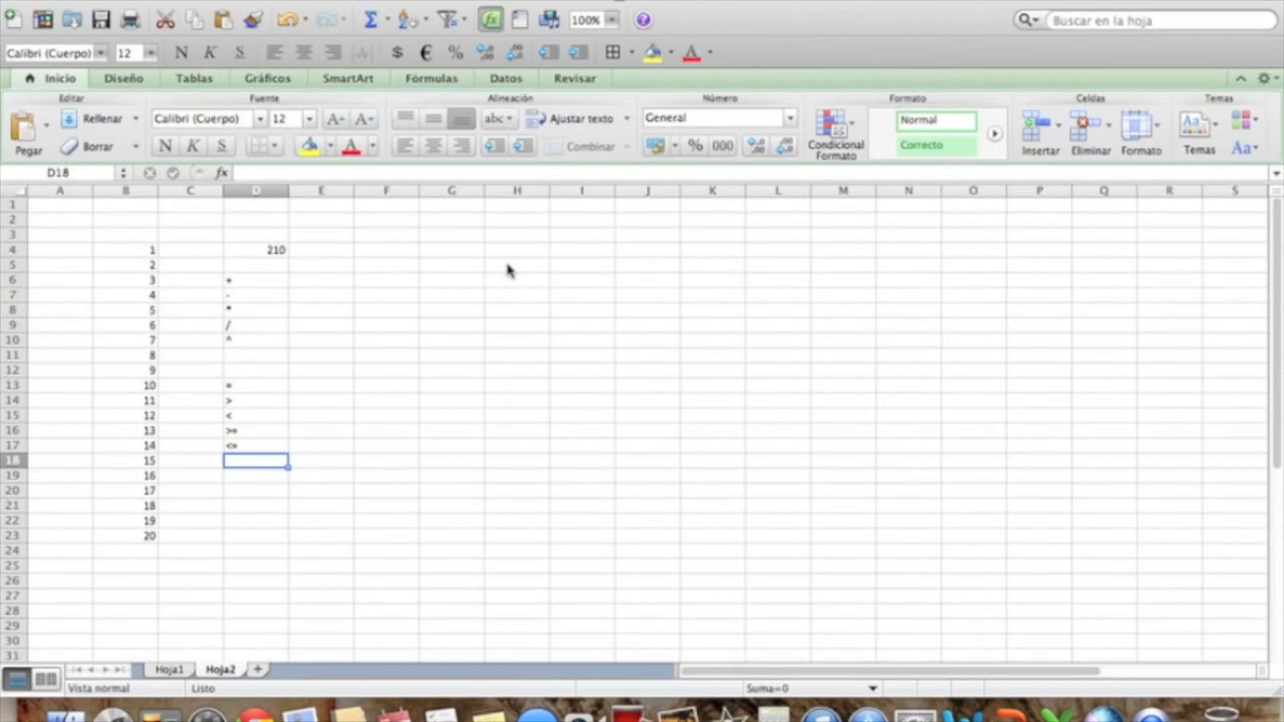
Add the not-equal operator <> to the comparison operator list in cell D18.
{"action": "type", "text": "<>"}
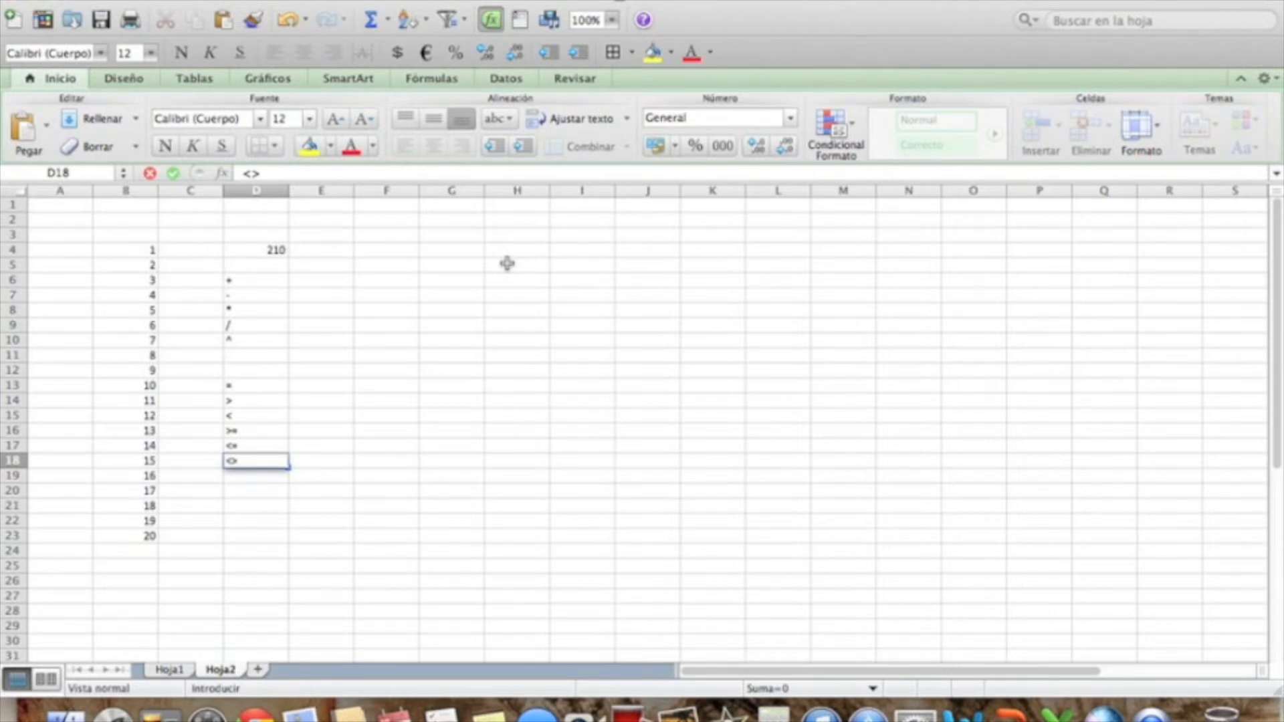
{"action": "key", "text": "Return"}
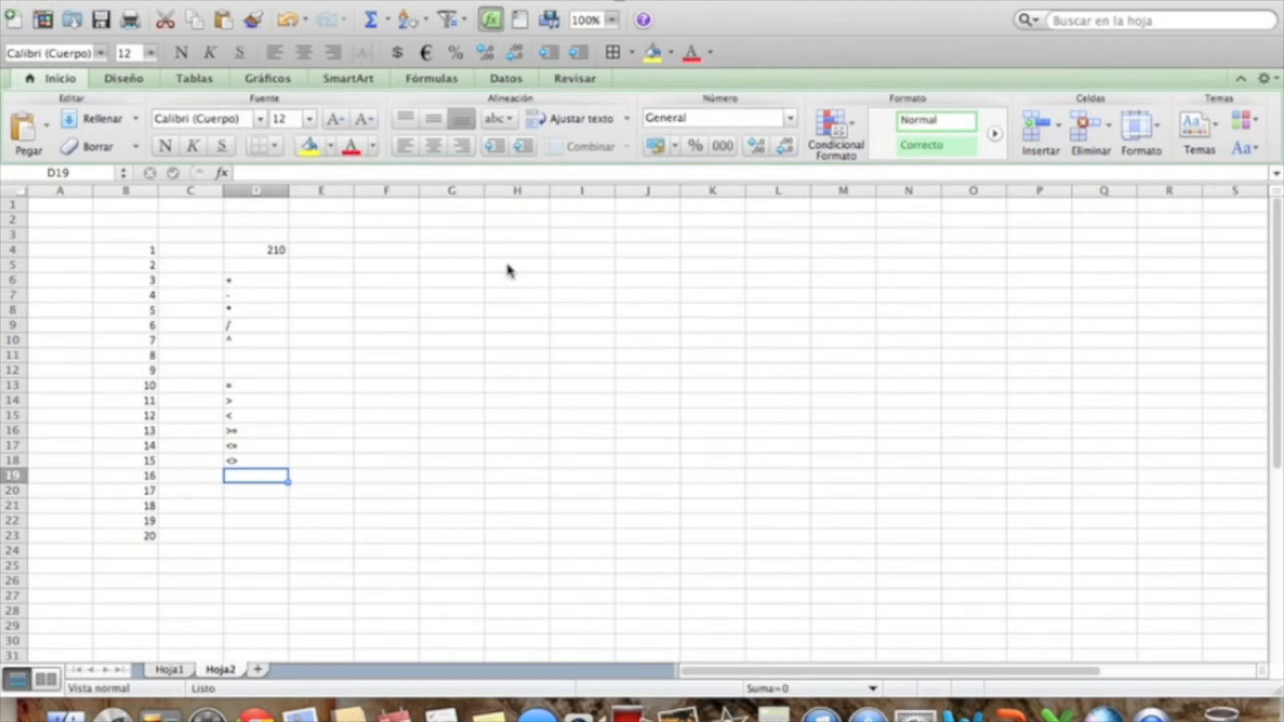
Add a new sheet to the workbook and set its zoom to 200%.
{"action": "left_click", "coordinate": [258, 670]}
{"action": "left_click", "coordinate": [186, 250]}
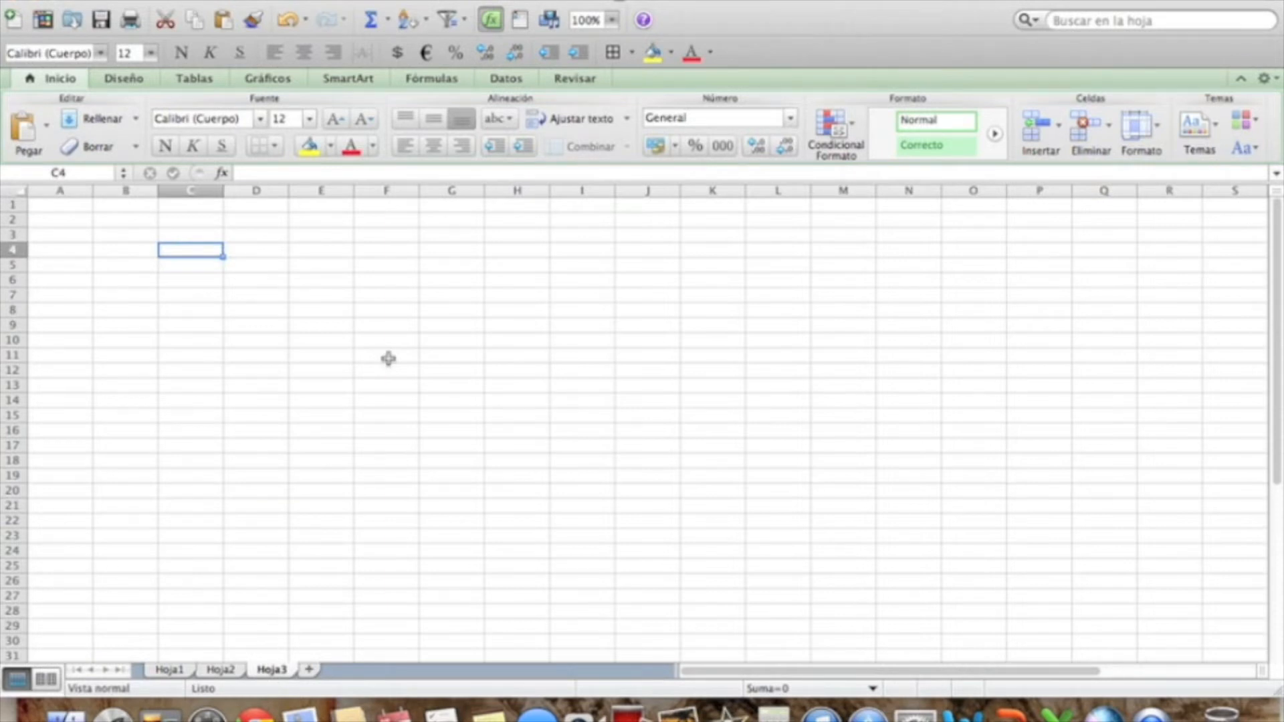
{"action": "left_click", "coordinate": [613, 20]}
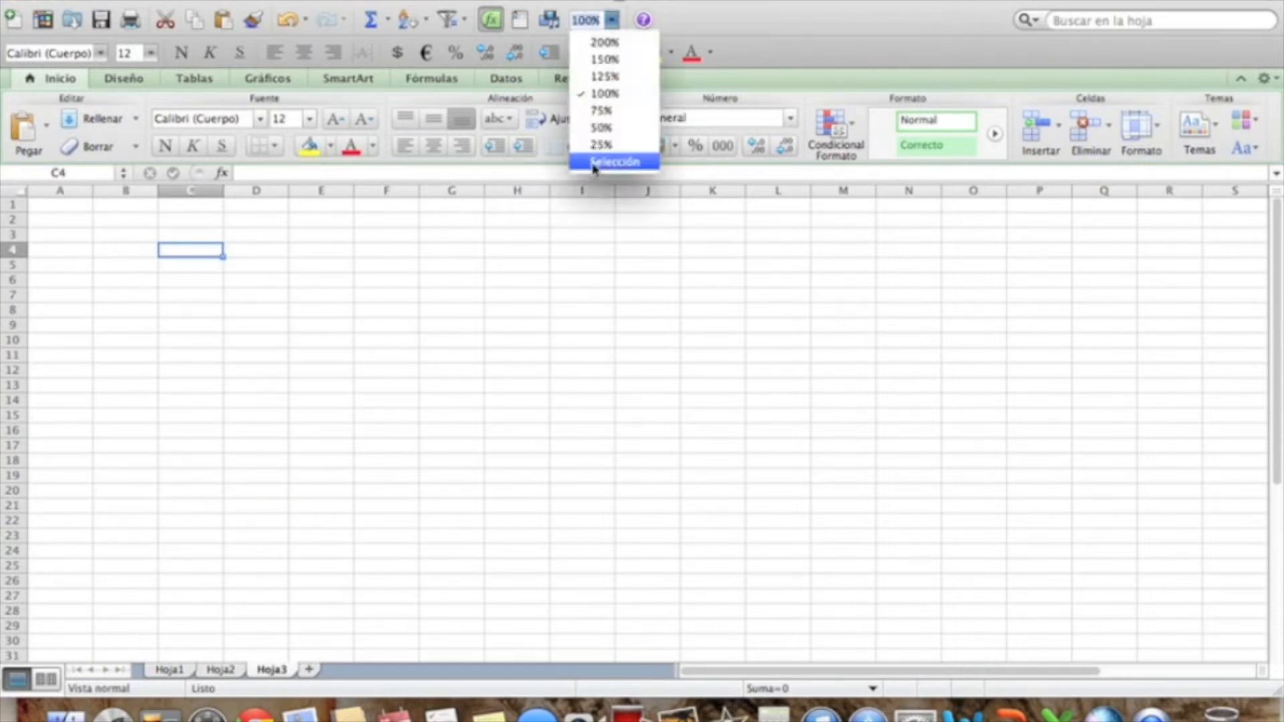
{"action": "left_click", "coordinate": [604, 42]}
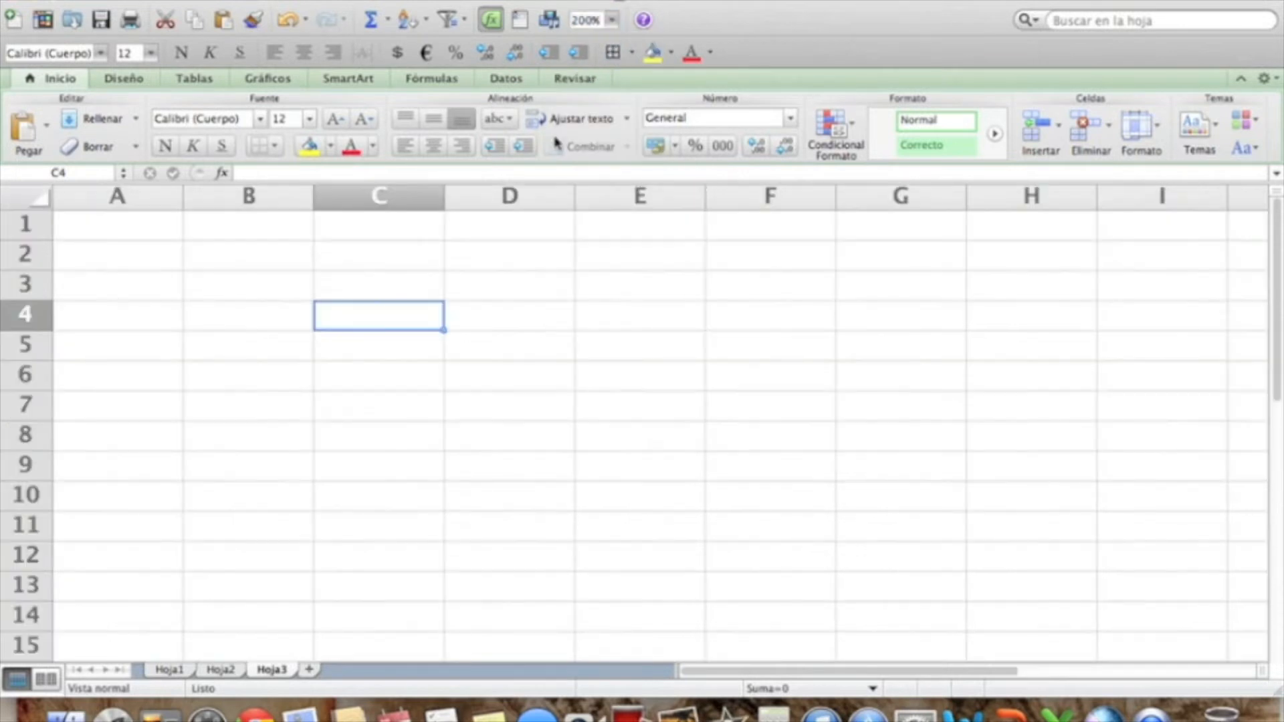
Enter the table headers PRODUCTO, SUC A and SUC B in cells B3:D3.
{"action": "left_click", "coordinate": [229, 295]}
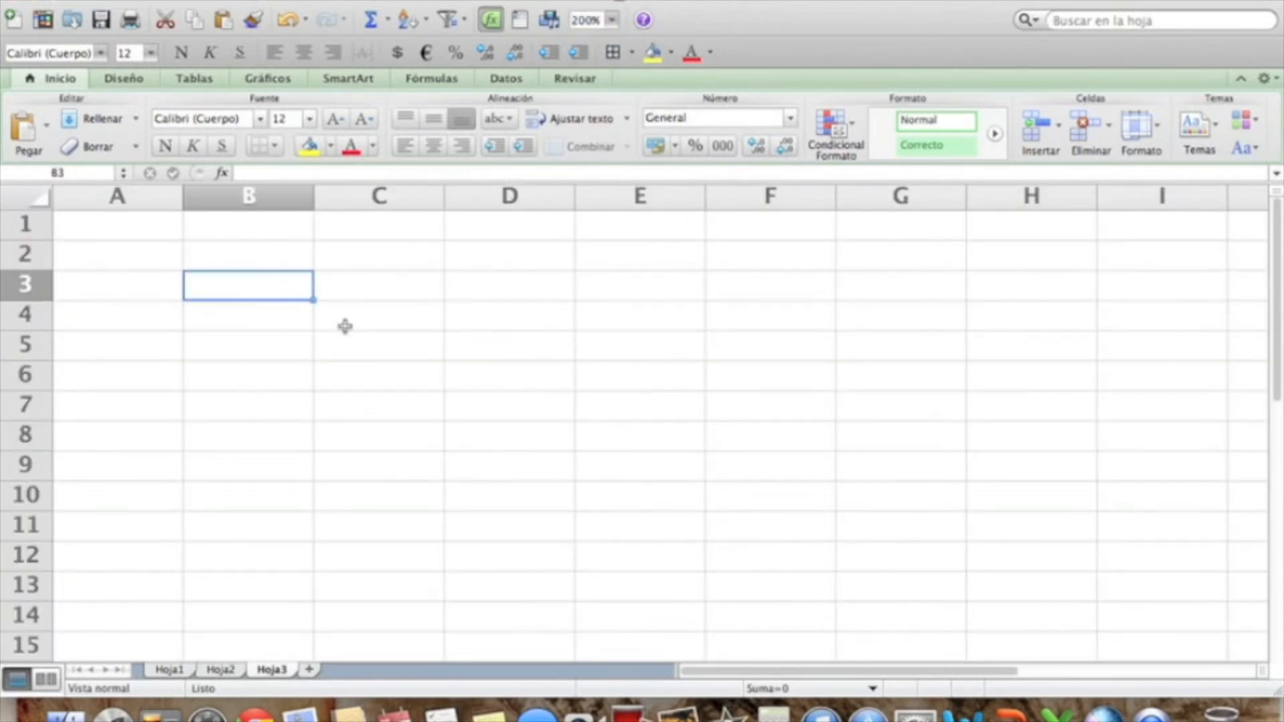
{"action": "type", "text": "PRODUCTO"}
{"action": "key", "text": "Return"}
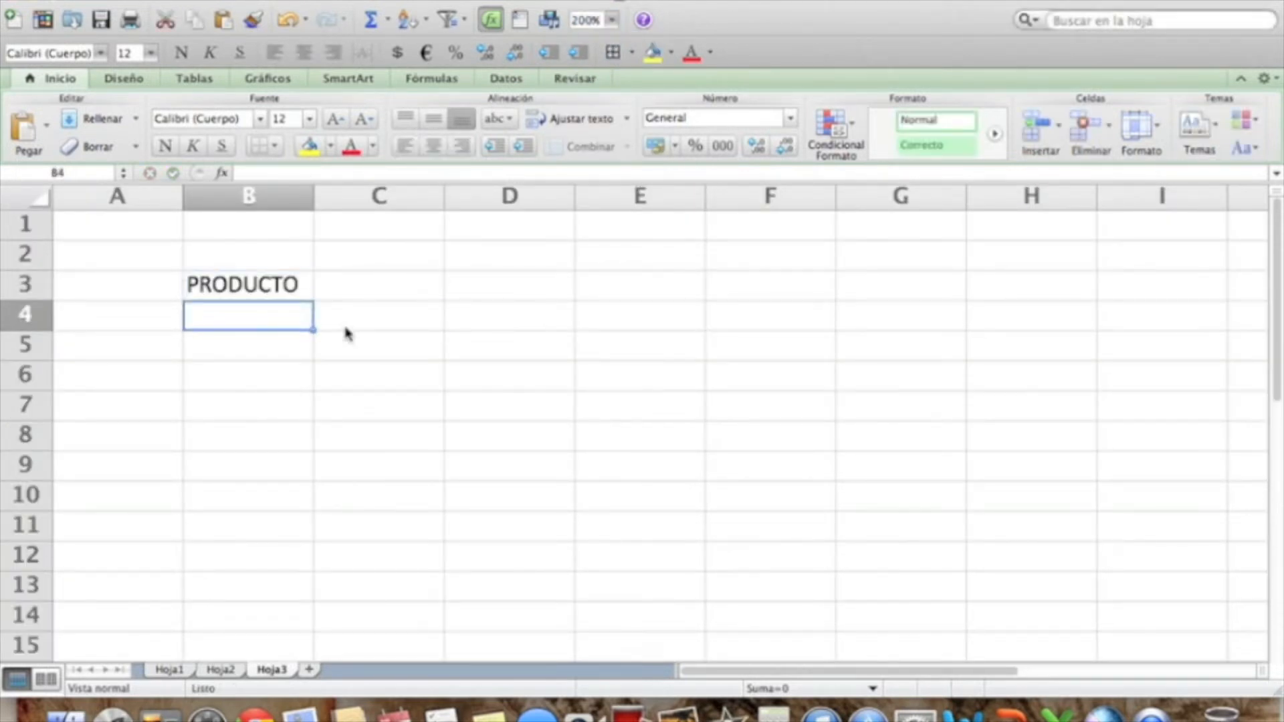
{"action": "left_click", "coordinate": [346, 328]}
{"action": "key", "text": "Up"}
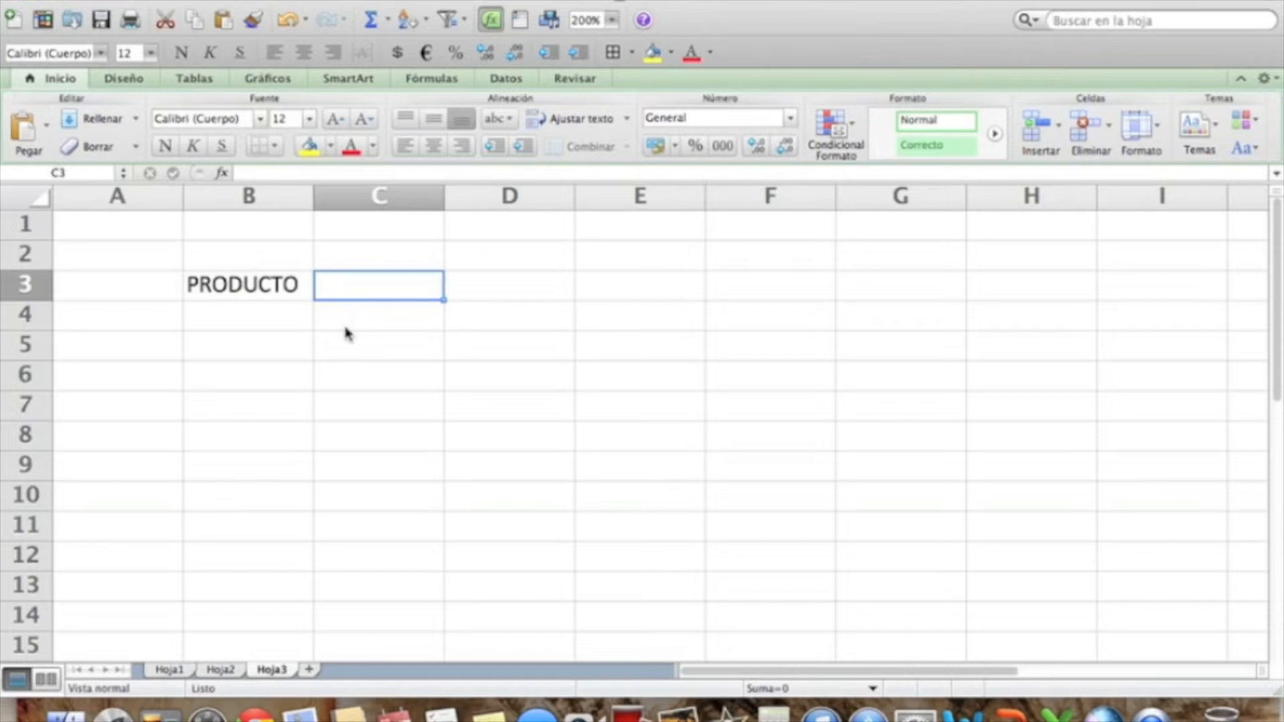
{"action": "type", "text": "SUC A"}
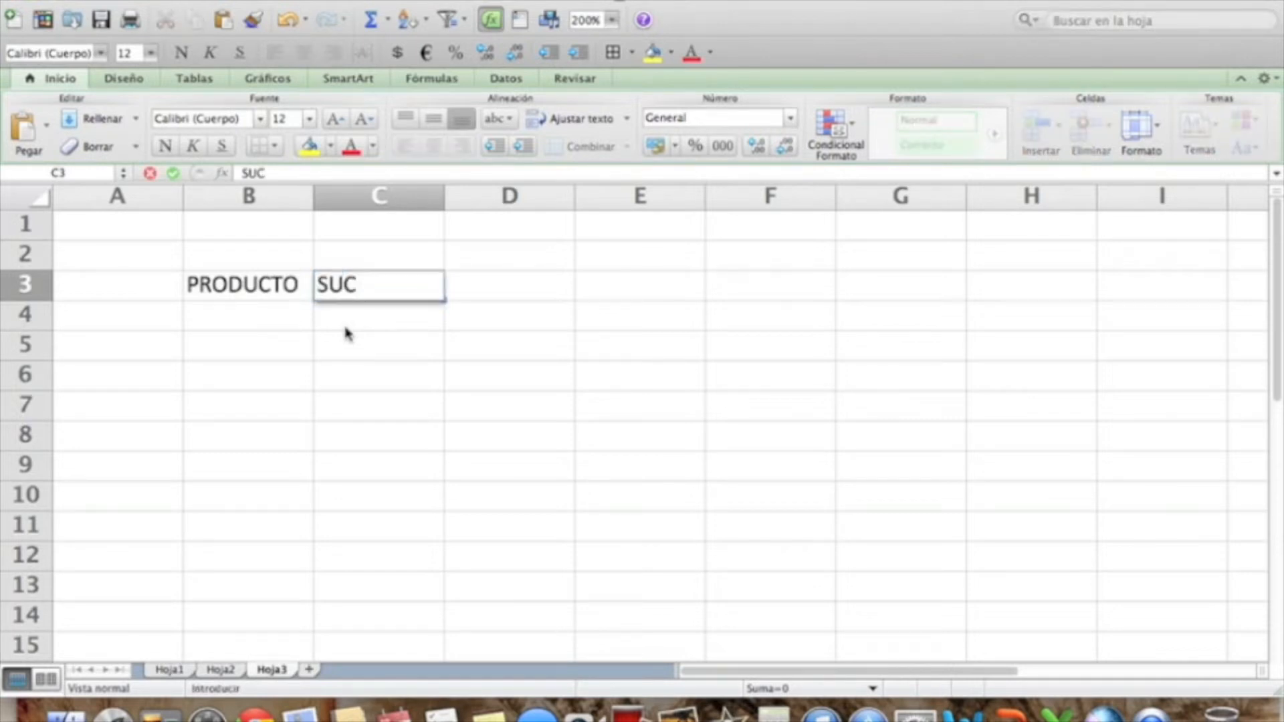
{"action": "key", "text": "Tab"}
{"action": "type", "text": "SUC"}
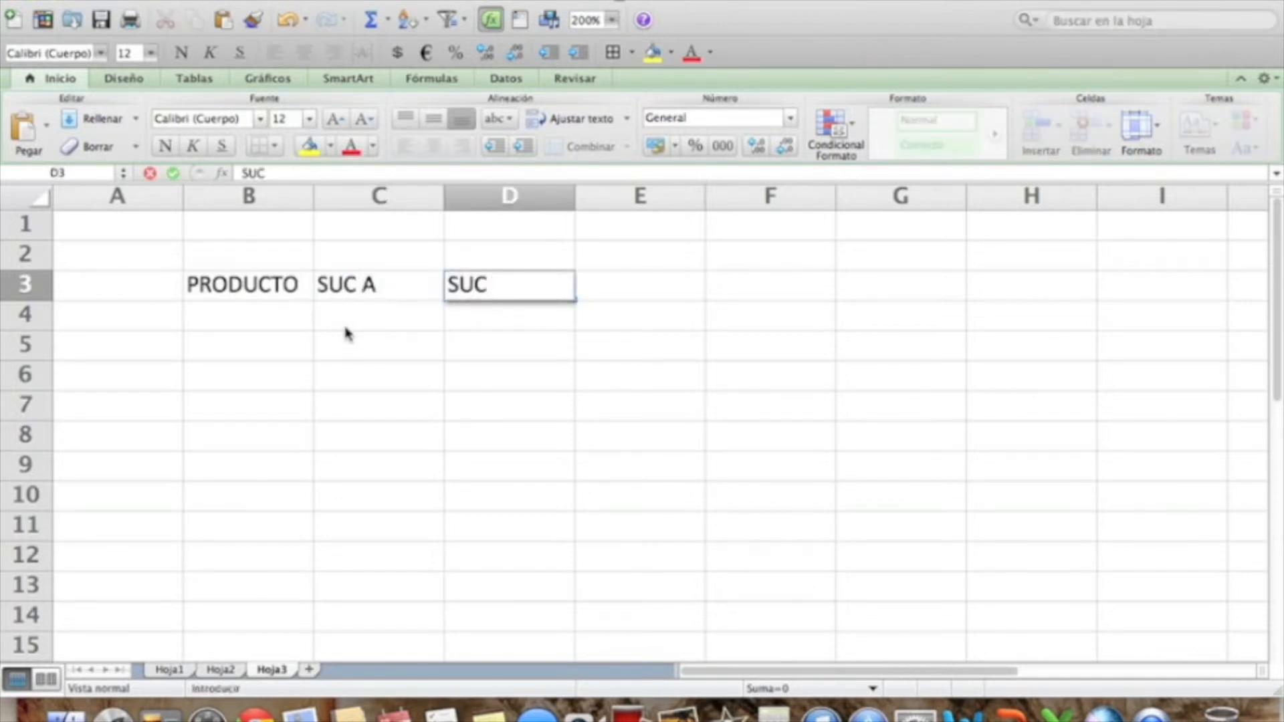
{"action": "key", "text": "Tab"}
{"action": "type", "text": "B"}
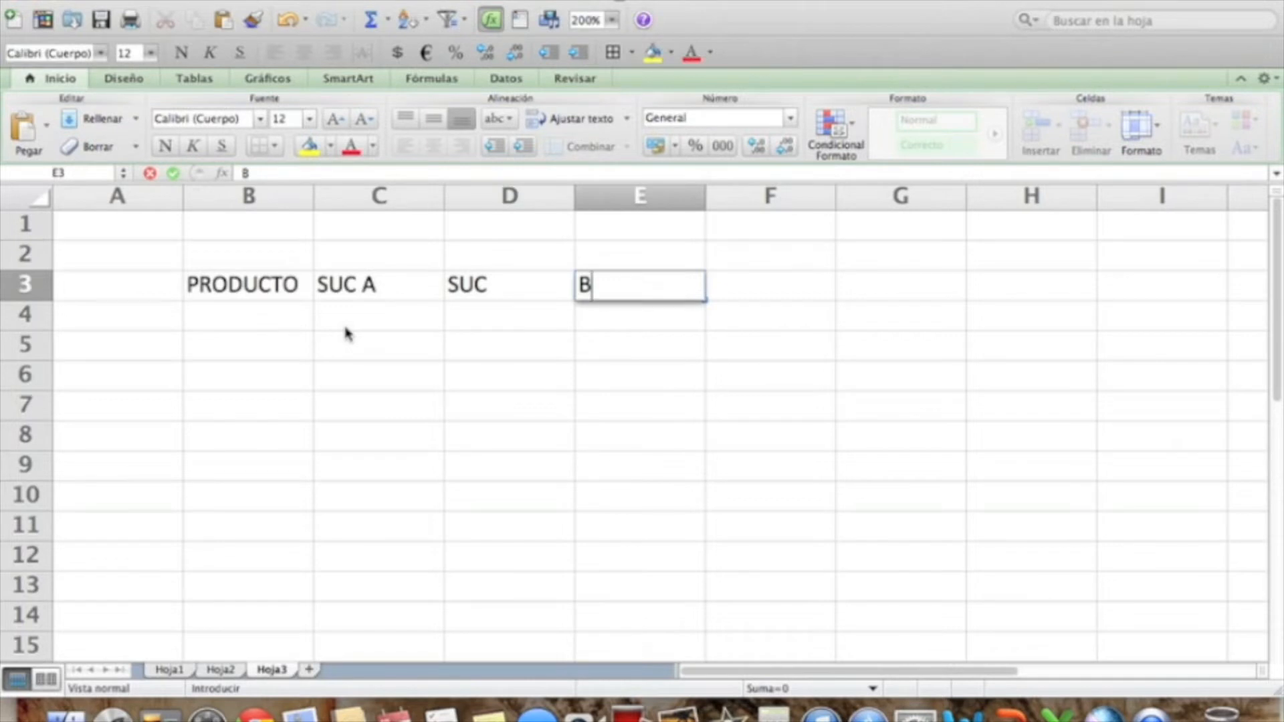
{"action": "key", "text": "BackSpace"}
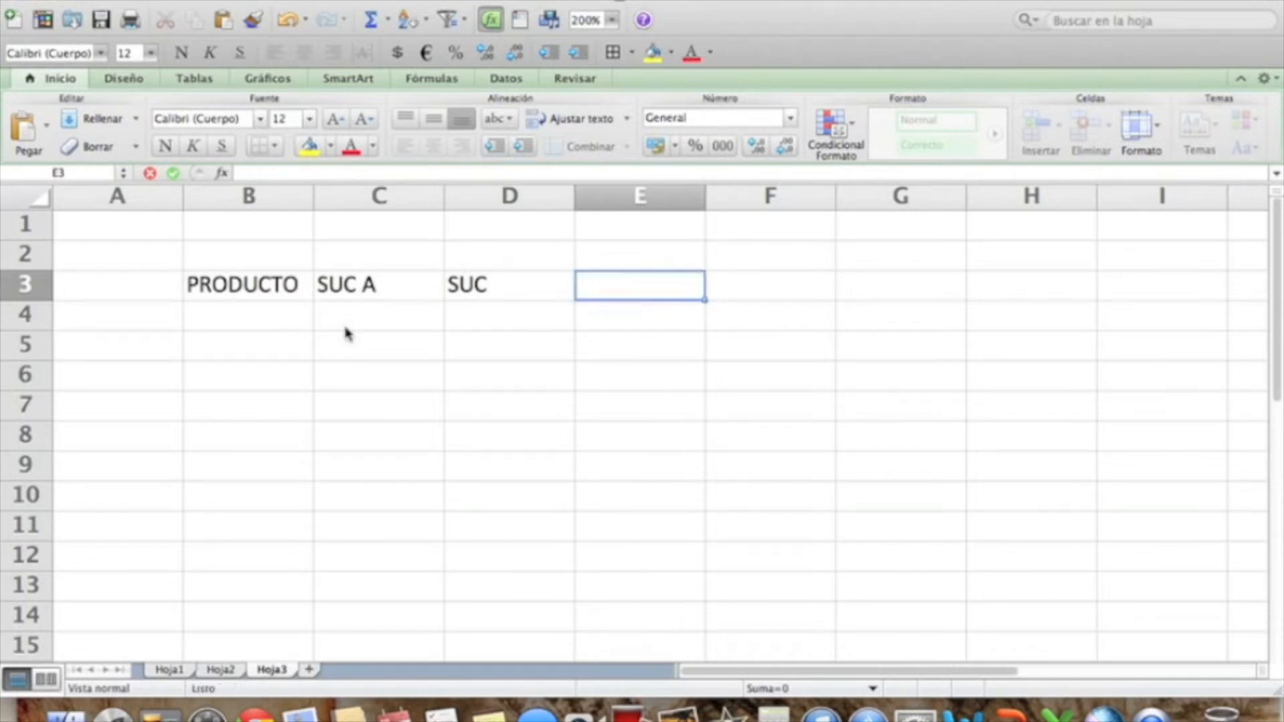
{"action": "key", "text": "Left"}
{"action": "key", "text": "ctrl+u"}
{"action": "type", "text": "B"}
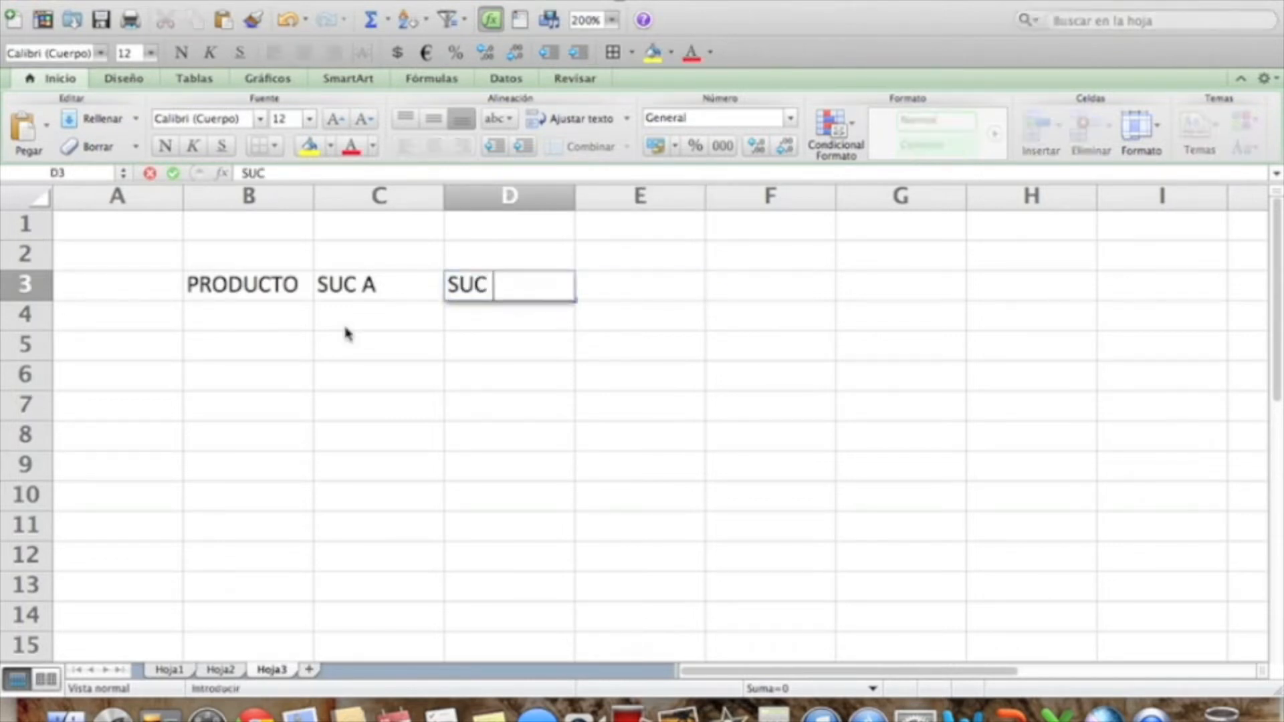
{"action": "key", "text": "Return"}
List the products Mac, Mouse and Teclados under the PRODUCTO header in B4:B6.
{"action": "key", "text": "Left"}
{"action": "key", "text": "Left"}
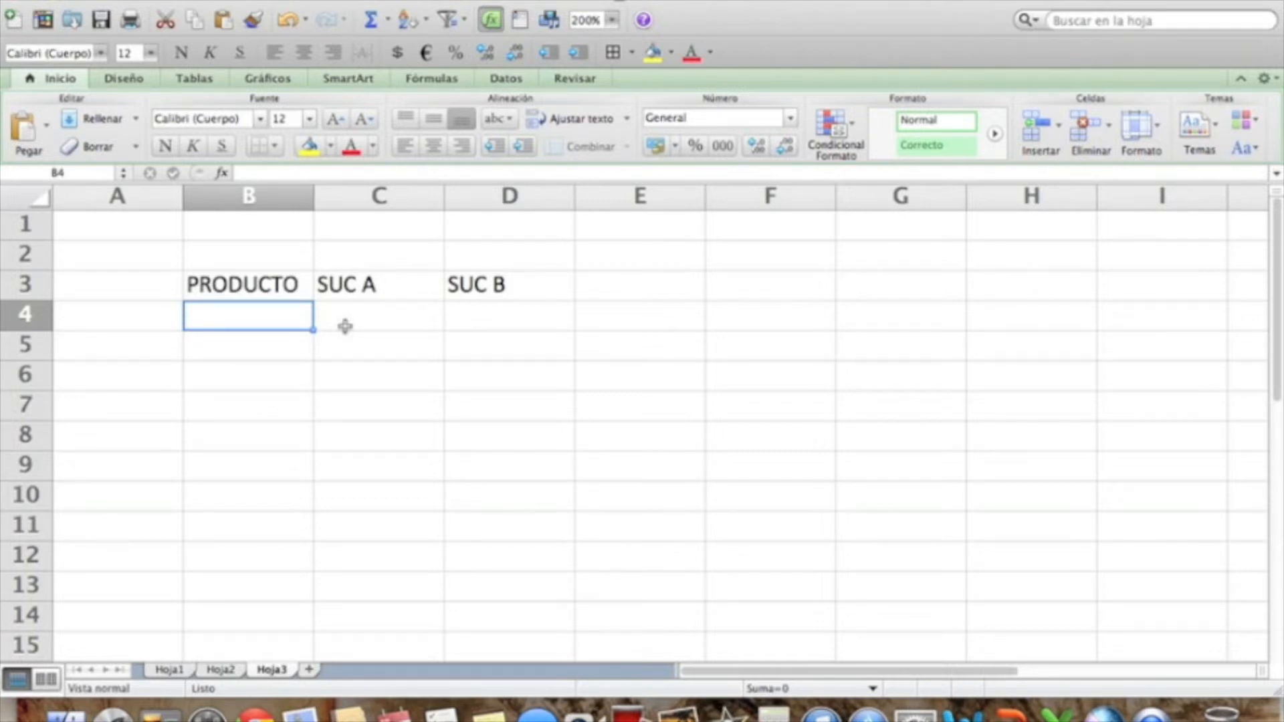
{"action": "type", "text": "Mac"}
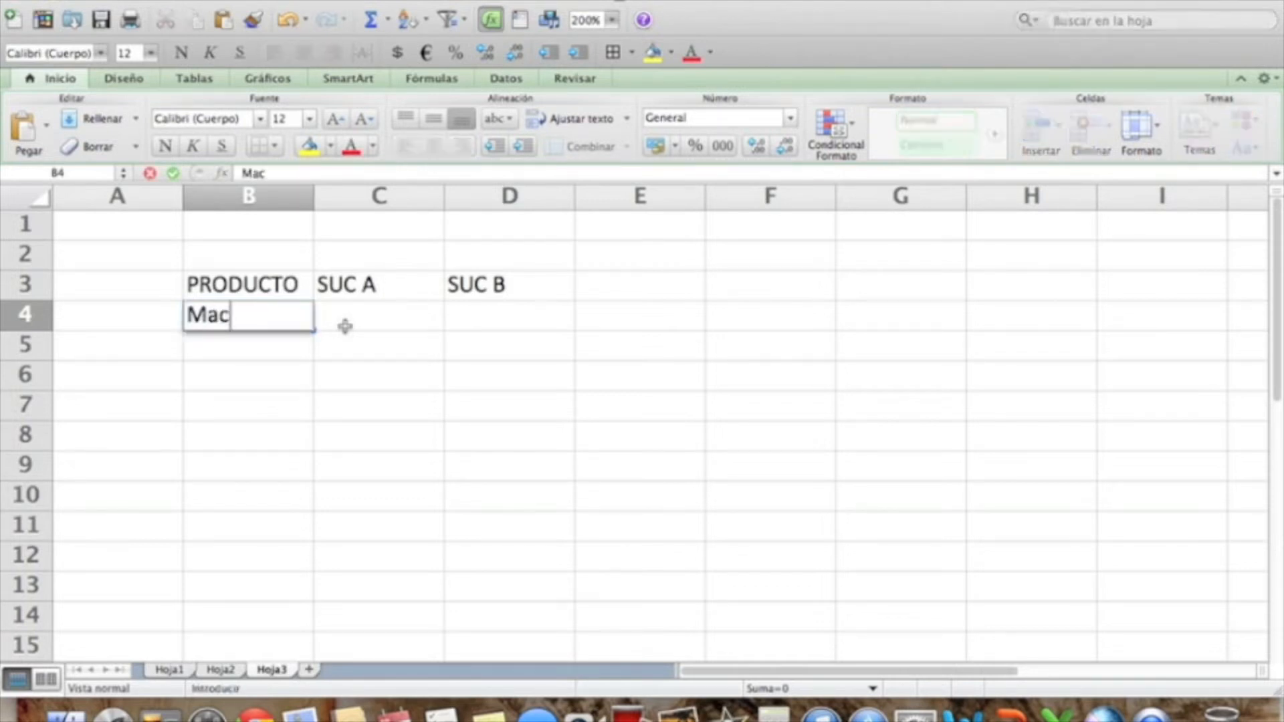
{"action": "key", "text": "Return"}
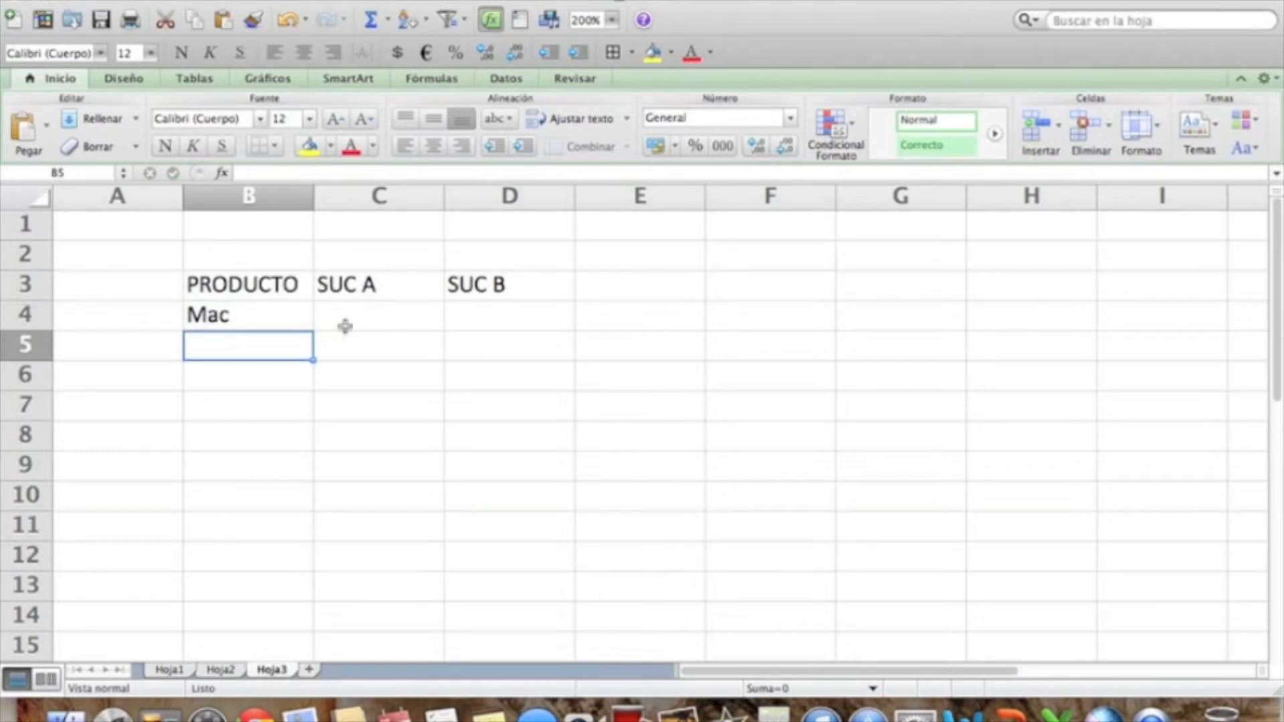
{"action": "type", "text": "Mouse"}
{"action": "key", "text": "Return"}
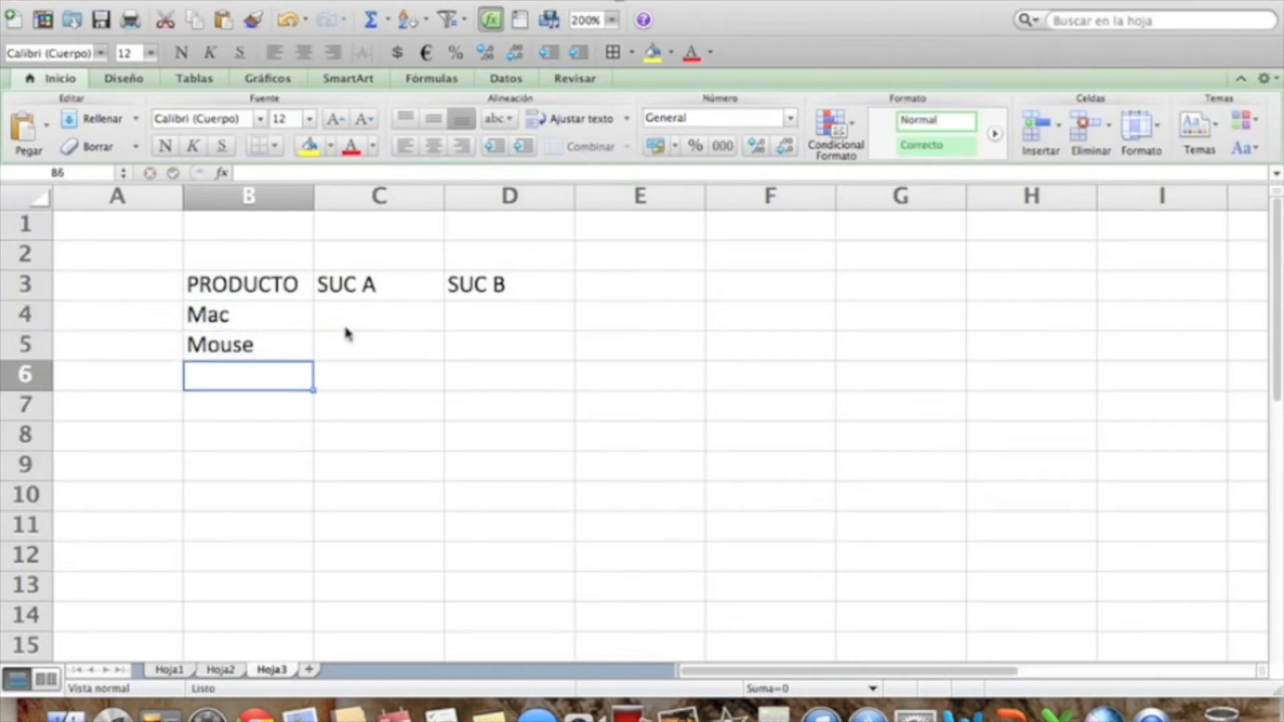
{"action": "type", "text": "Teclados"}
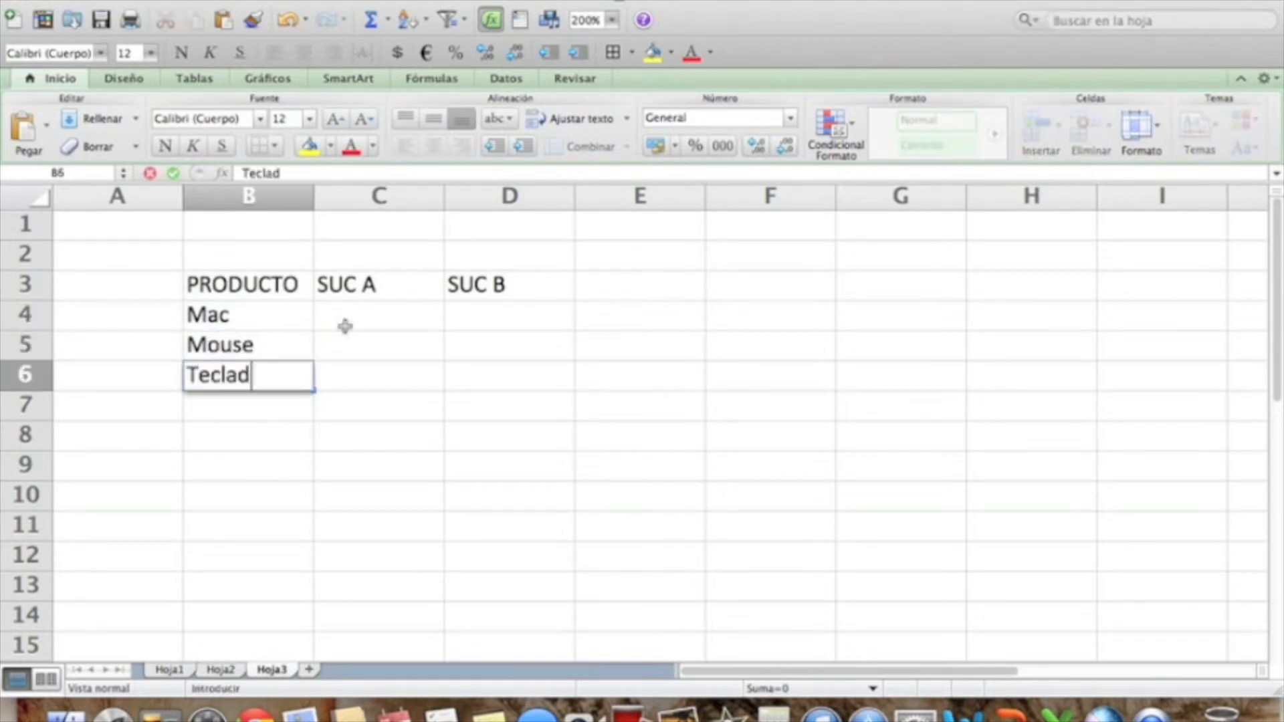
{"action": "key", "text": "Return"}
Fill in the Mac row with 23 for SUC A and 40 for SUC B.
{"action": "key", "text": "Right"}
{"action": "key", "text": "Up"}
{"action": "key", "text": "Up"}
{"action": "key", "text": "Up"}
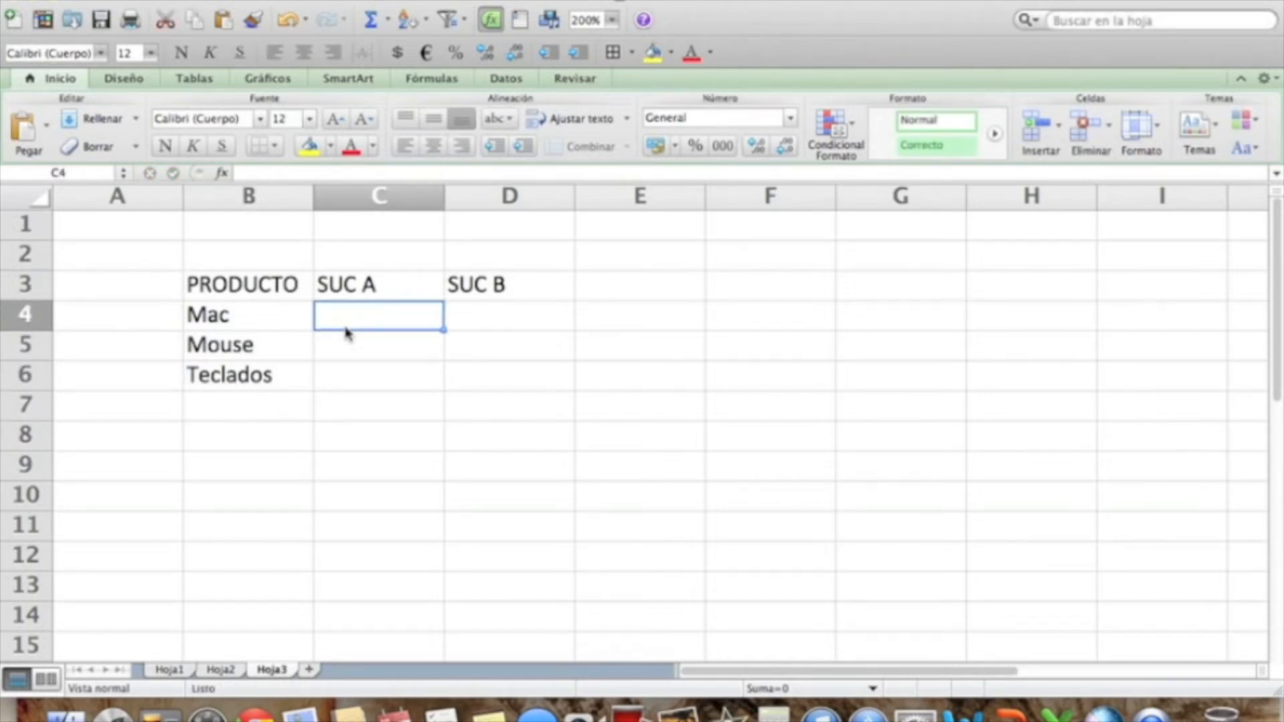
{"action": "type", "text": "23"}
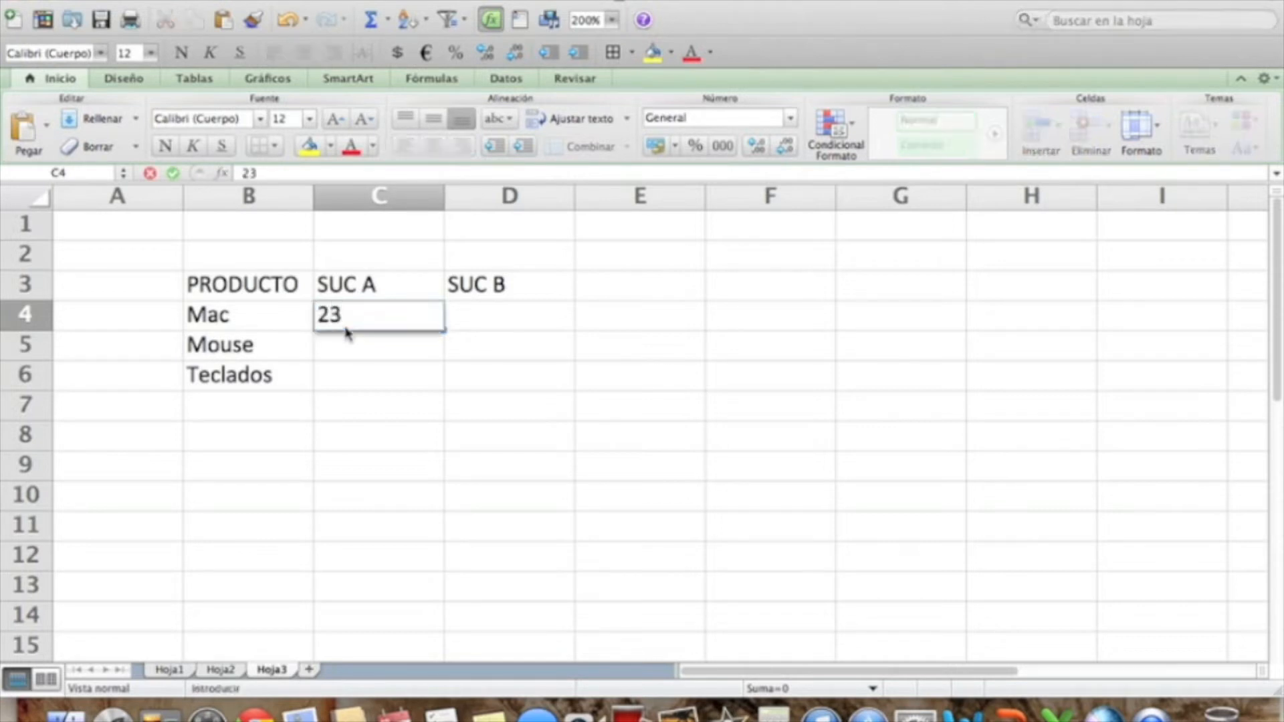
{"action": "key", "text": "Tab"}
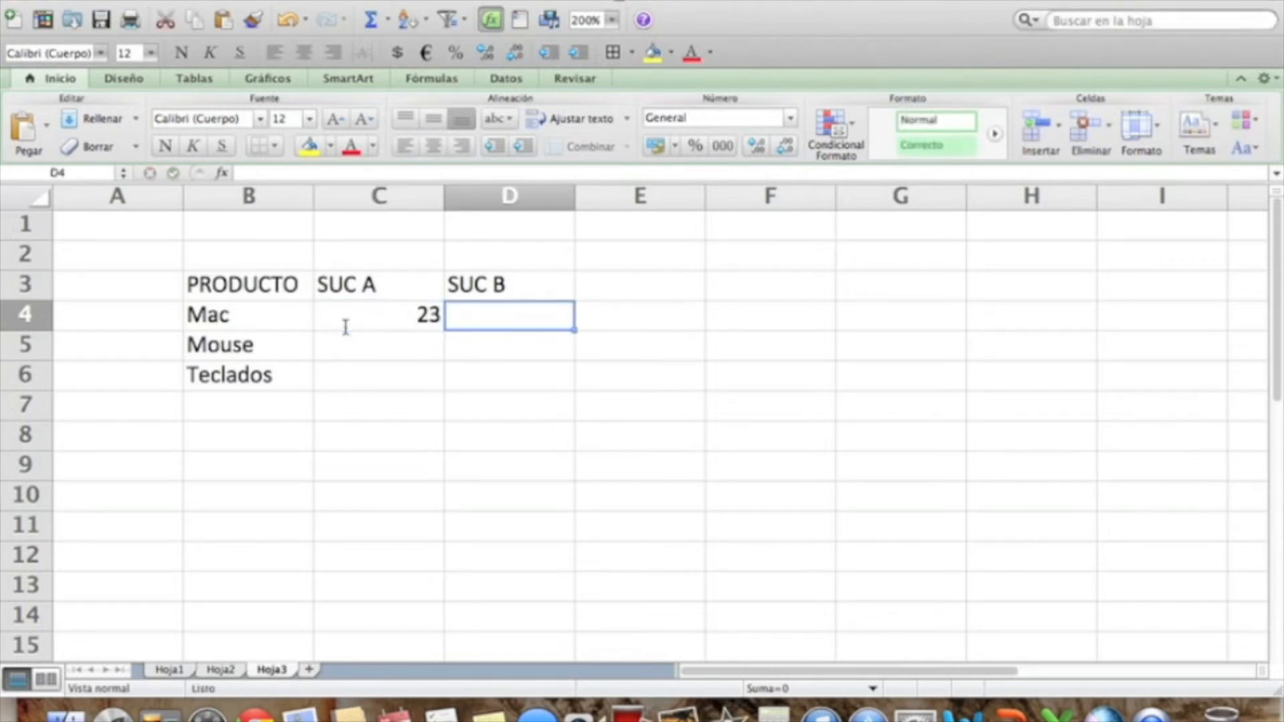
{"action": "type", "text": "40"}
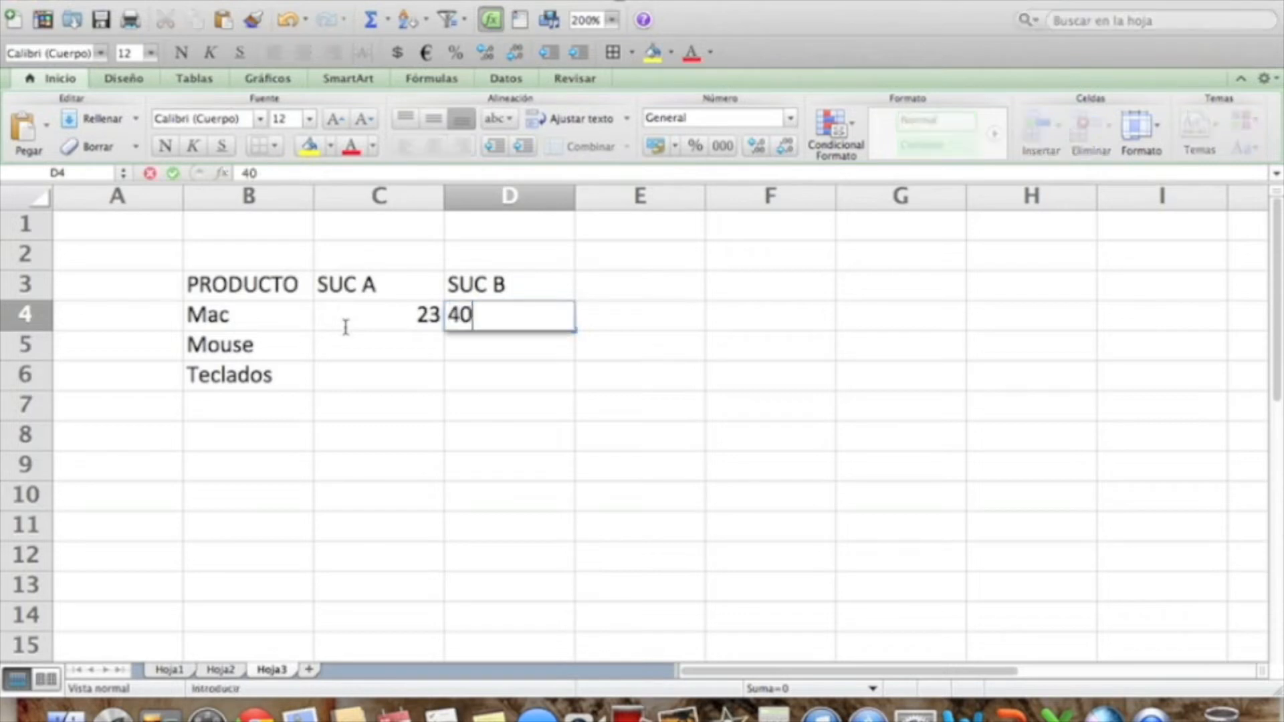
{"action": "key", "text": "Return"}
Fill in SUC A and SUC B with 10 and 20 for Mouse, and 12 and 30 for Teclados.
{"action": "left_click", "coordinate": [348, 333]}
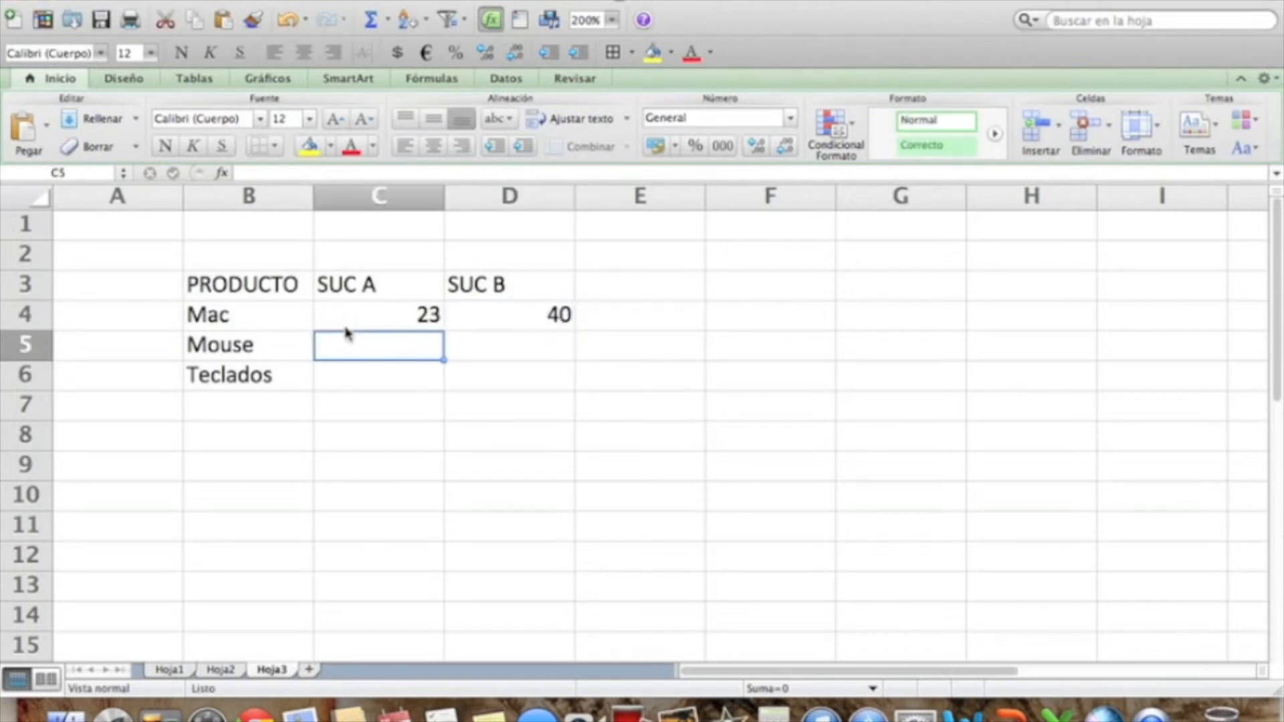
{"action": "type", "text": "10"}
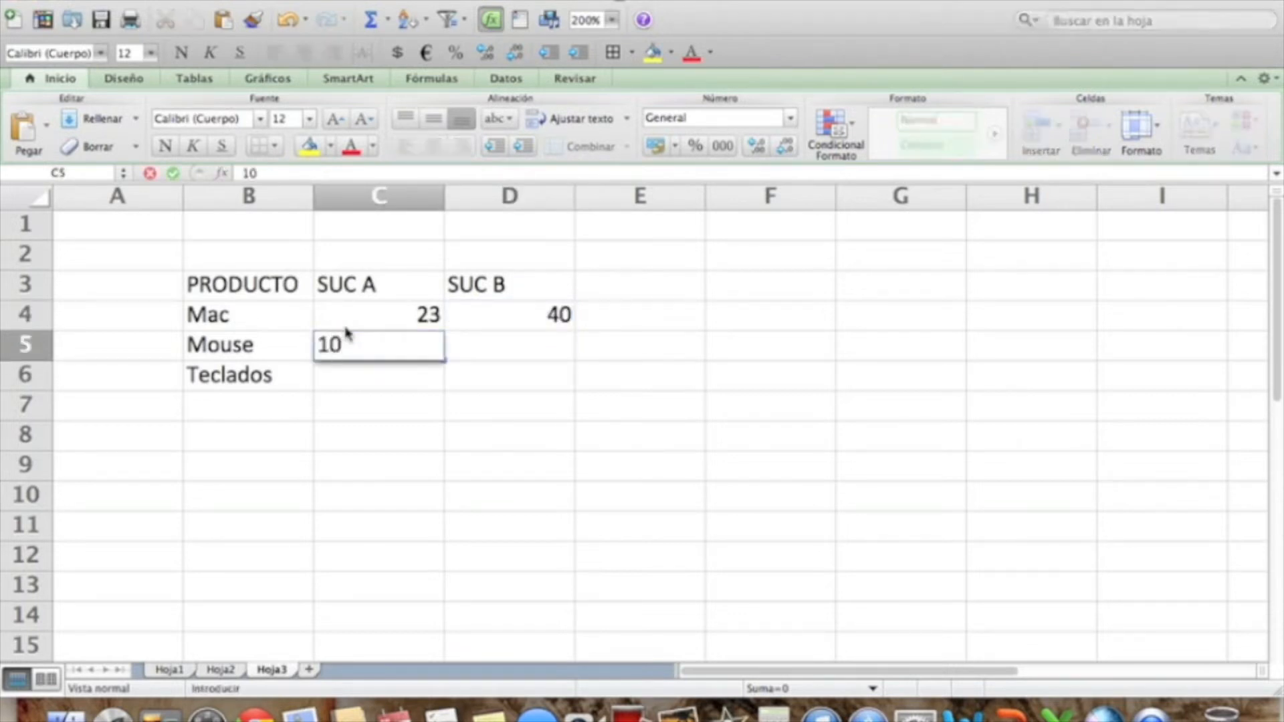
{"action": "key", "text": "Tab"}
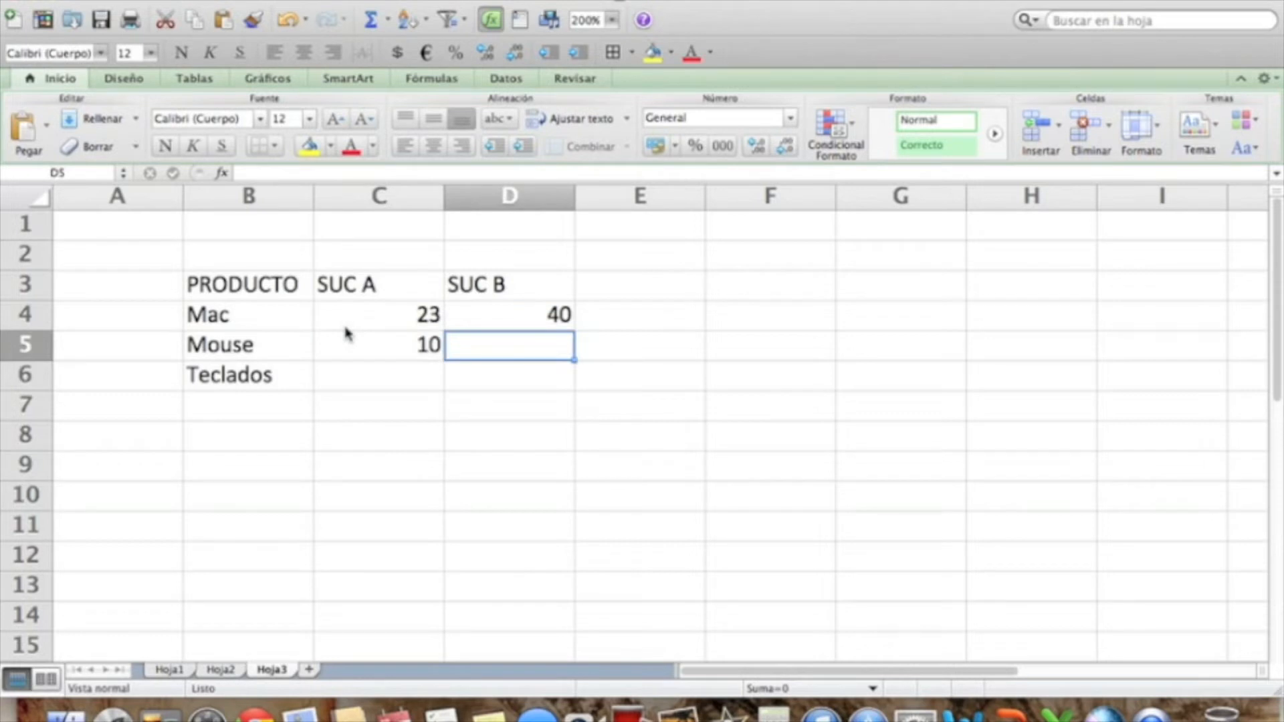
{"action": "type", "text": "20"}
{"action": "key", "text": "Return"}
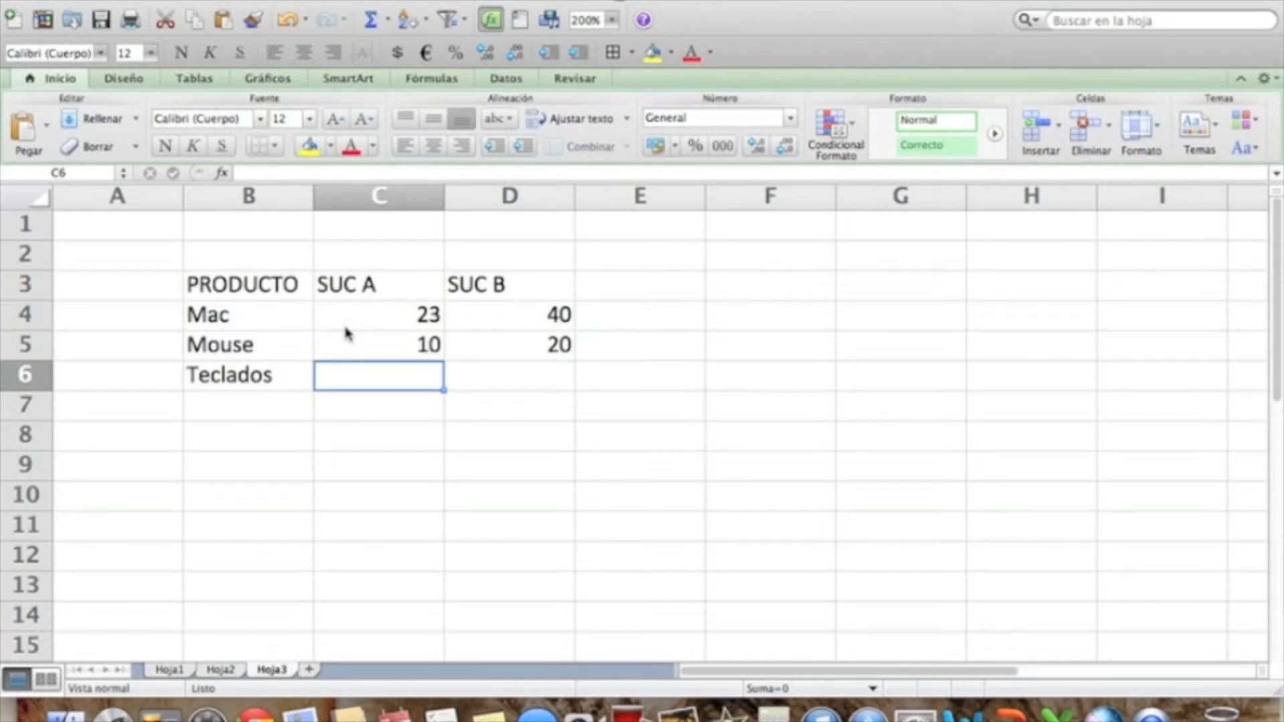
{"action": "type", "text": "12"}
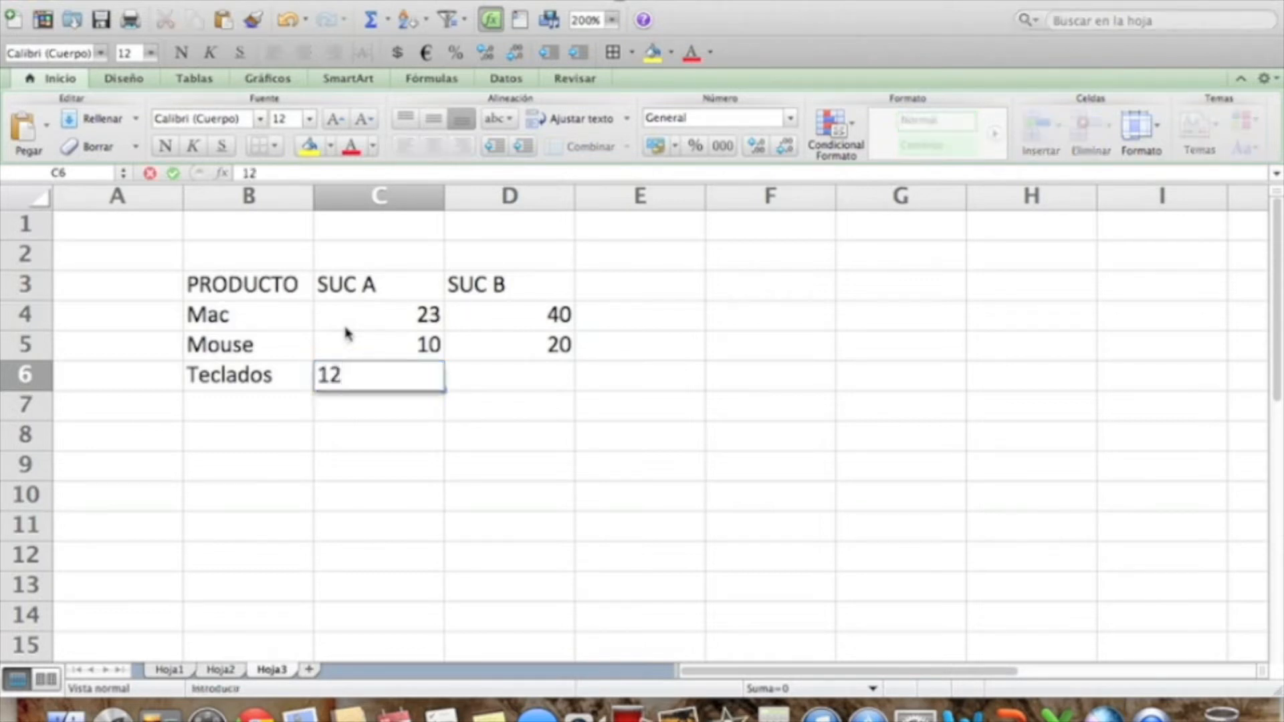
{"action": "key", "text": "Tab"}
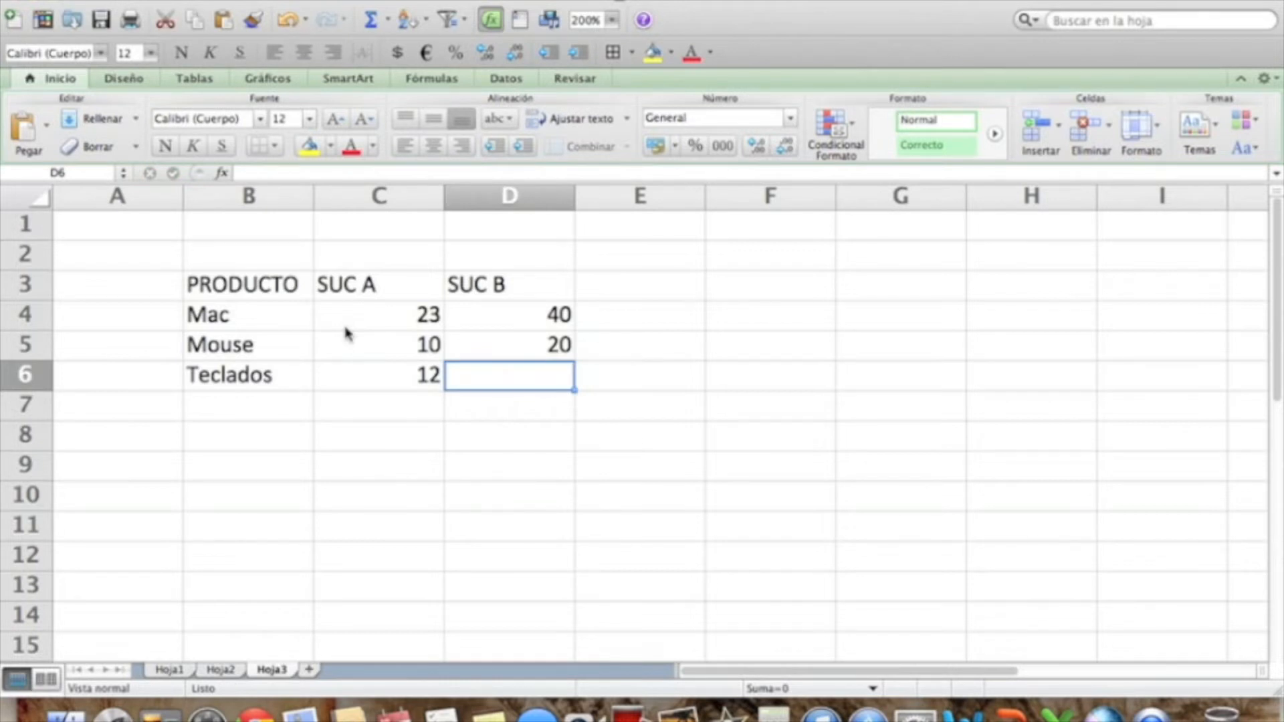
{"action": "type", "text": "30"}
{"action": "key", "text": "Return"}
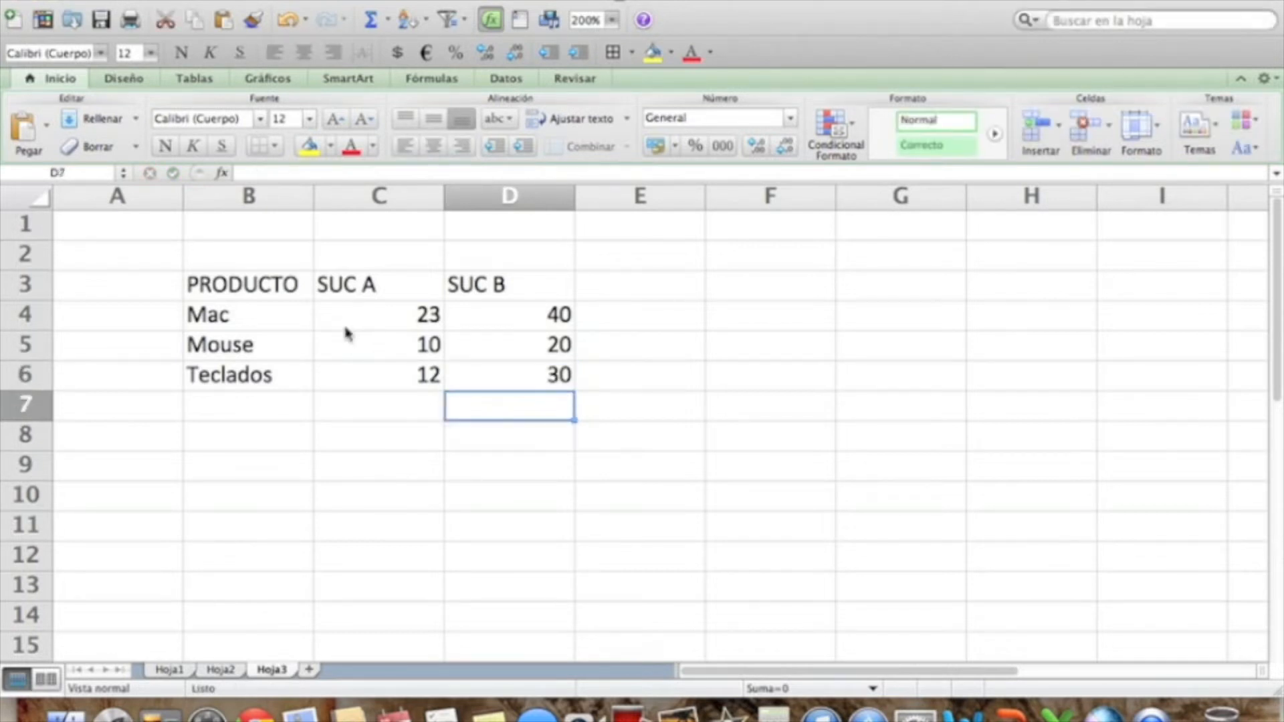
Add a Nº header in A3 and number the three products 1, 2 and 3 in A4:A6.
{"action": "key", "text": "Left"}
{"action": "key", "text": "Left"}
{"action": "key", "text": "Left"}
{"action": "key", "text": "Up"}
{"action": "key", "text": "Up"}
{"action": "key", "text": "Up"}
{"action": "key", "text": "Up"}
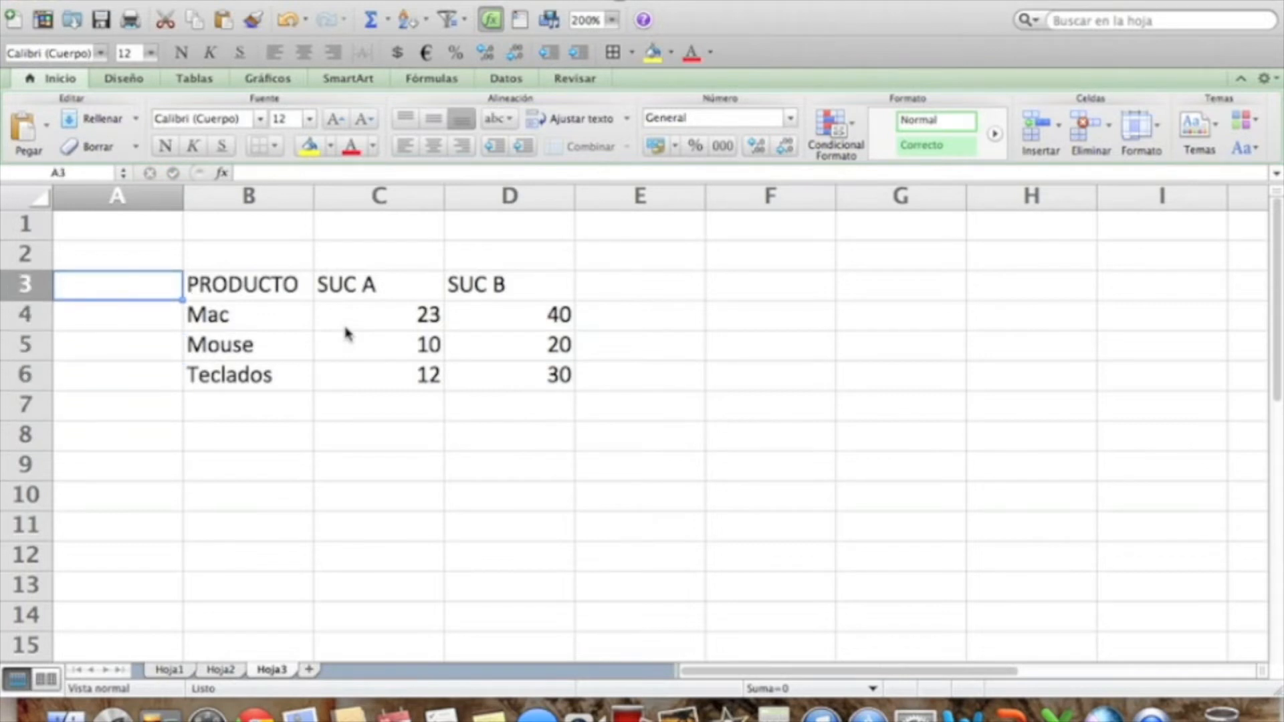
{"action": "type", "text": "nº"}
{"action": "key", "text": "BackSpace"}
{"action": "key", "text": "BackSpace"}
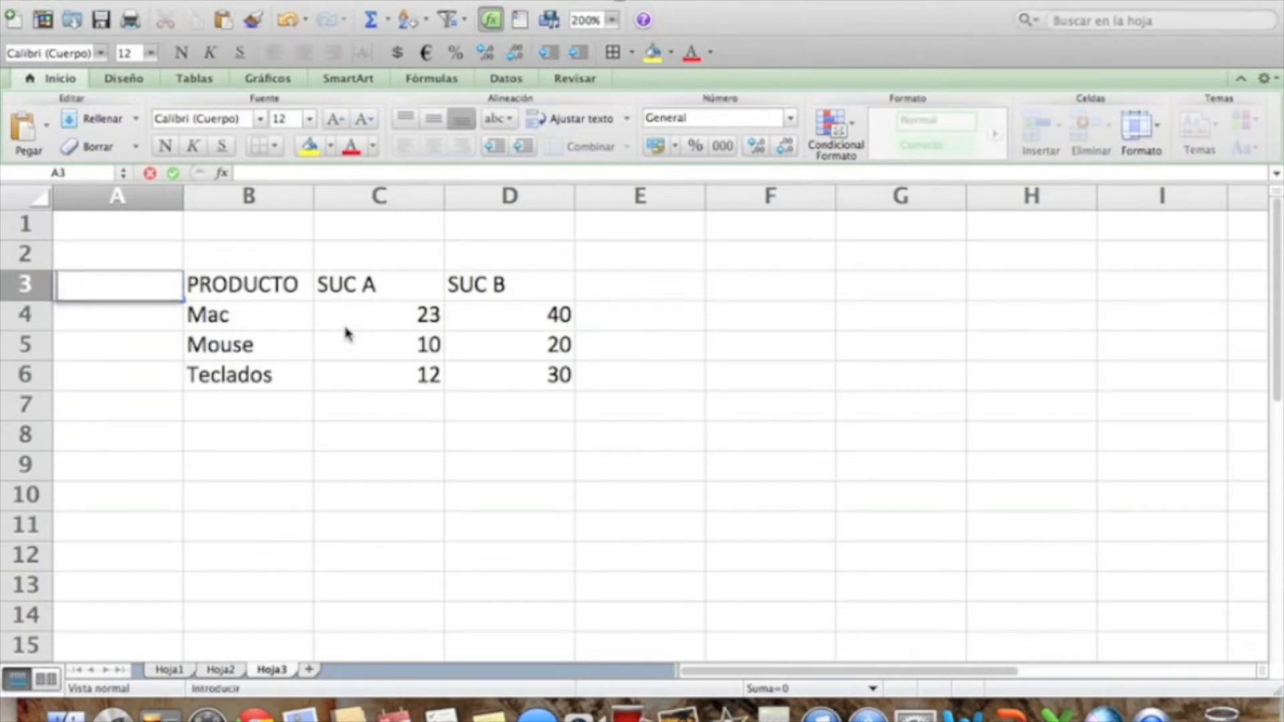
{"action": "type", "text": "Nº"}
{"action": "key", "text": "Return"}
{"action": "type", "text": "1"}
{"action": "key", "text": "Return"}
{"action": "type", "text": "2"}
{"action": "key", "text": "Return"}
{"action": "type", "text": "3"}
{"action": "key", "text": "Return"}
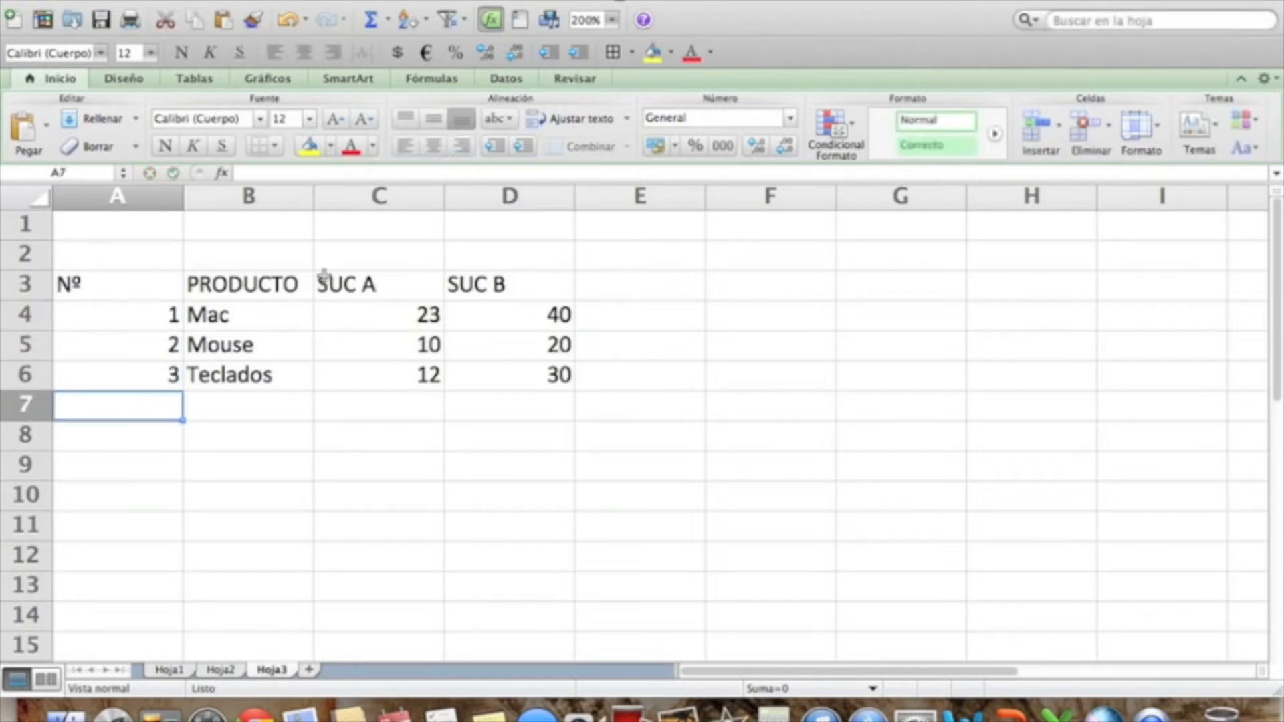
Autofit the widths of columns A to D to their contents.
{"action": "double_click", "coordinate": [184, 196]}
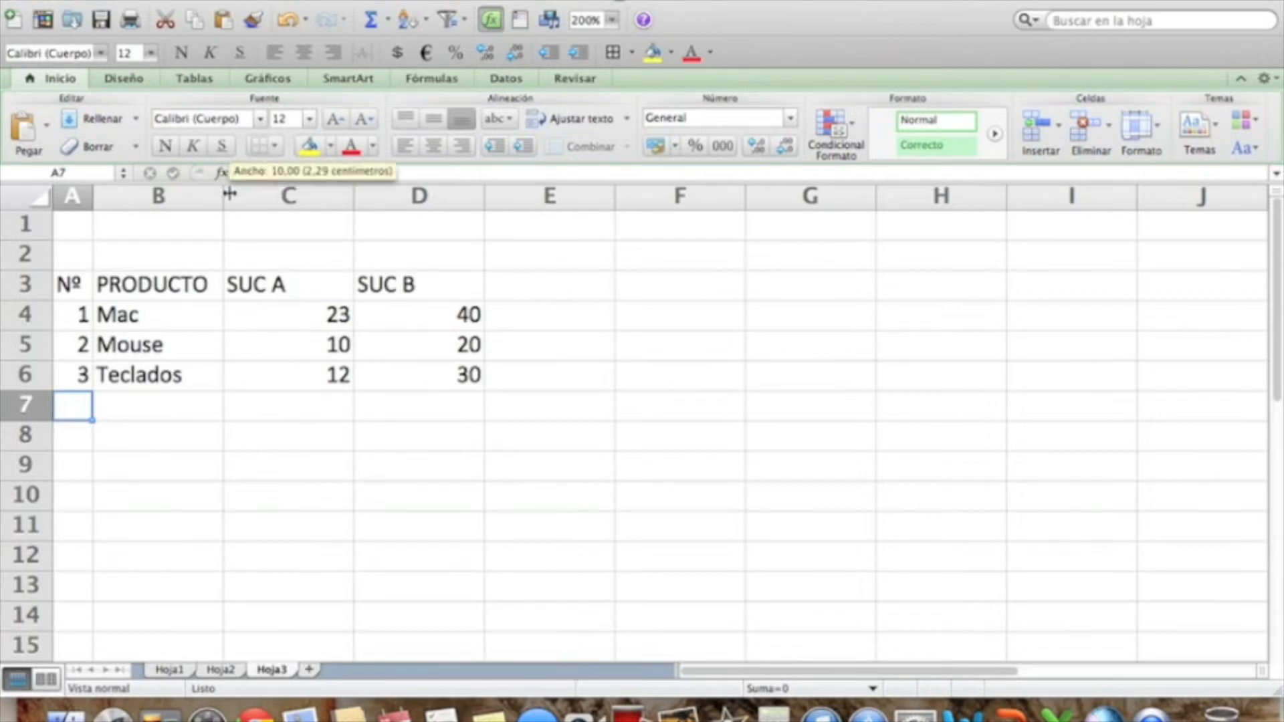
{"action": "double_click", "coordinate": [223, 196]}
{"action": "double_click", "coordinate": [348, 196]}
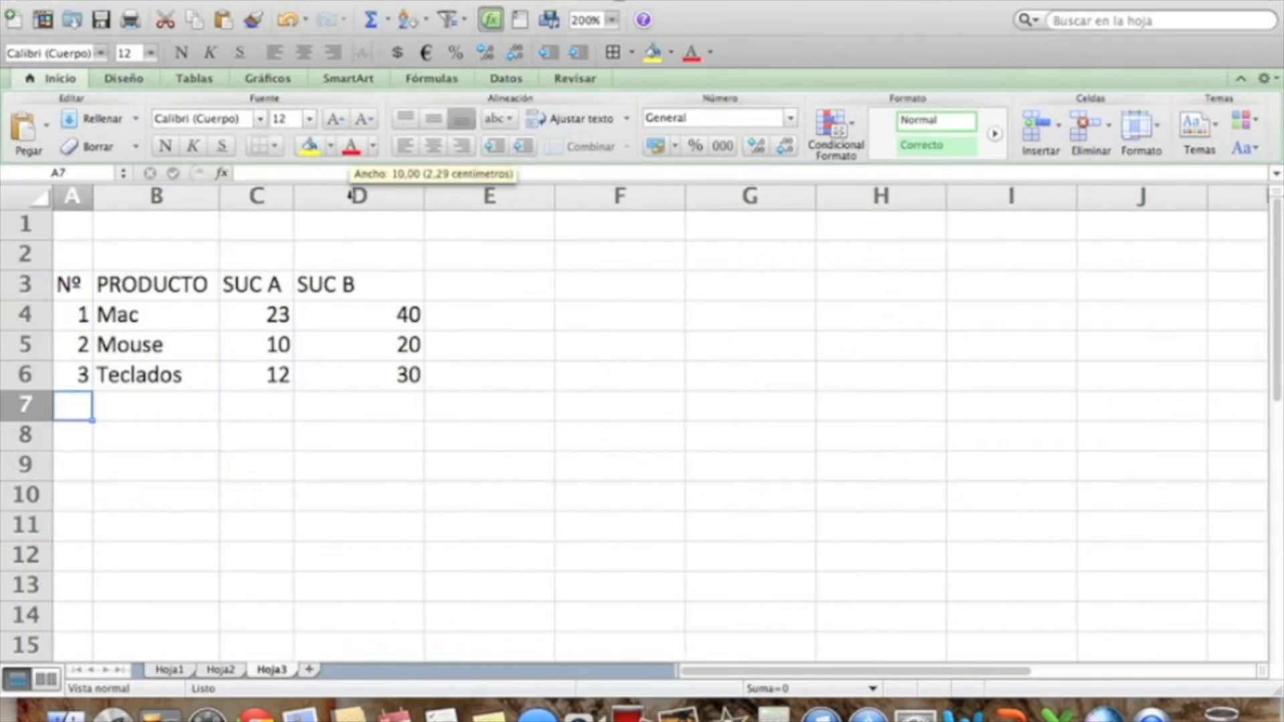
{"action": "double_click", "coordinate": [419, 196]}
{"action": "left_click", "coordinate": [479, 415]}
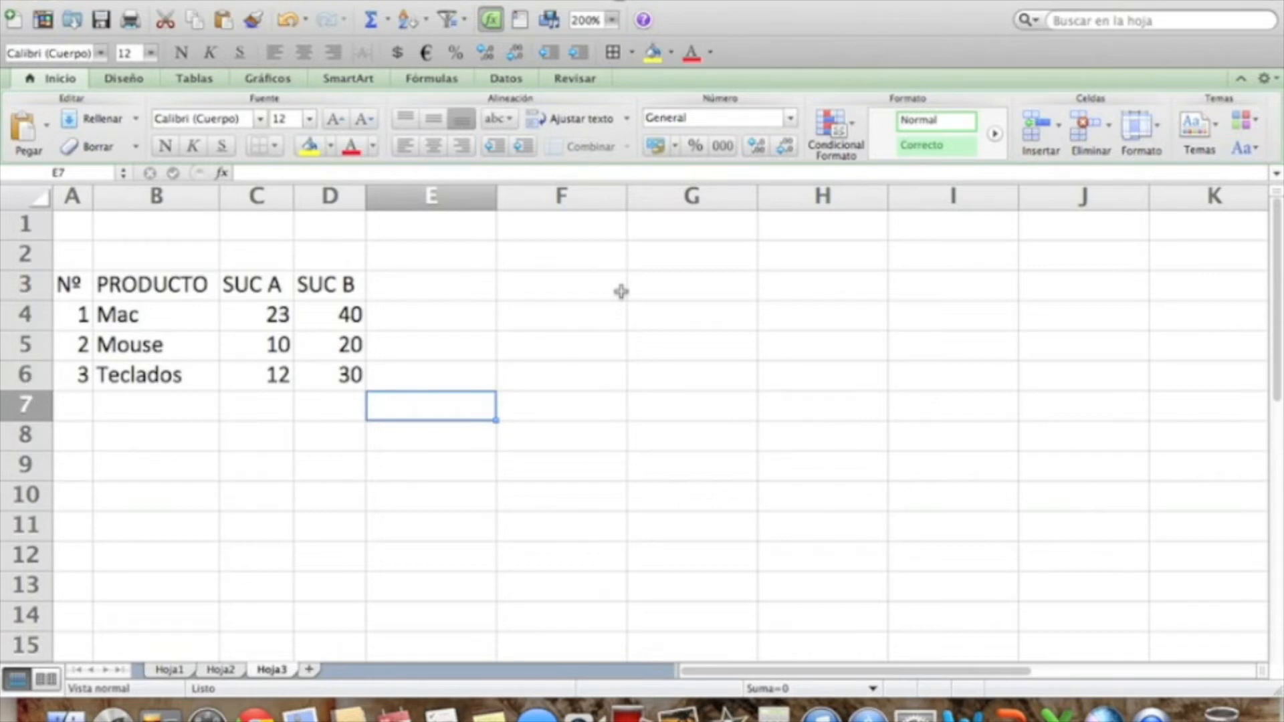
Enter the labels SUMA, PROMEDIO, MAX, MIN and CONTAR down cells G3 to G7.
{"action": "left_click", "coordinate": [666, 285]}
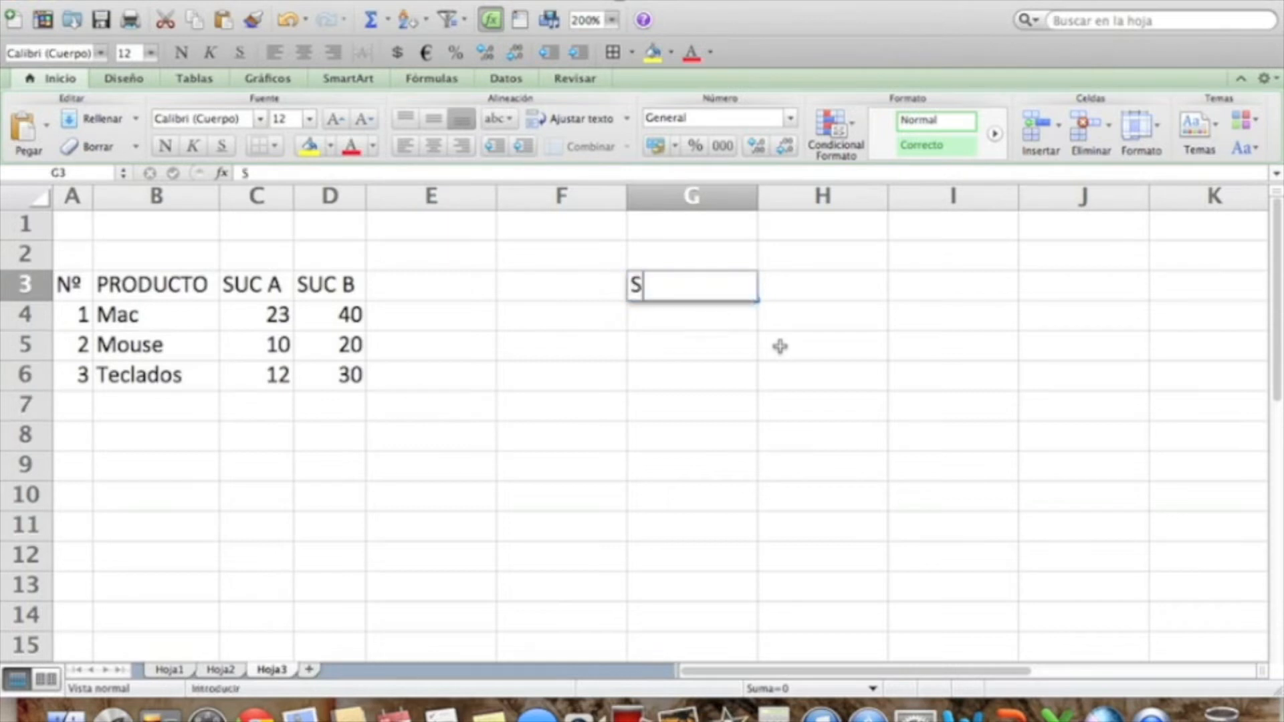
{"action": "type", "text": "SUMA"}
{"action": "key", "text": "Return"}
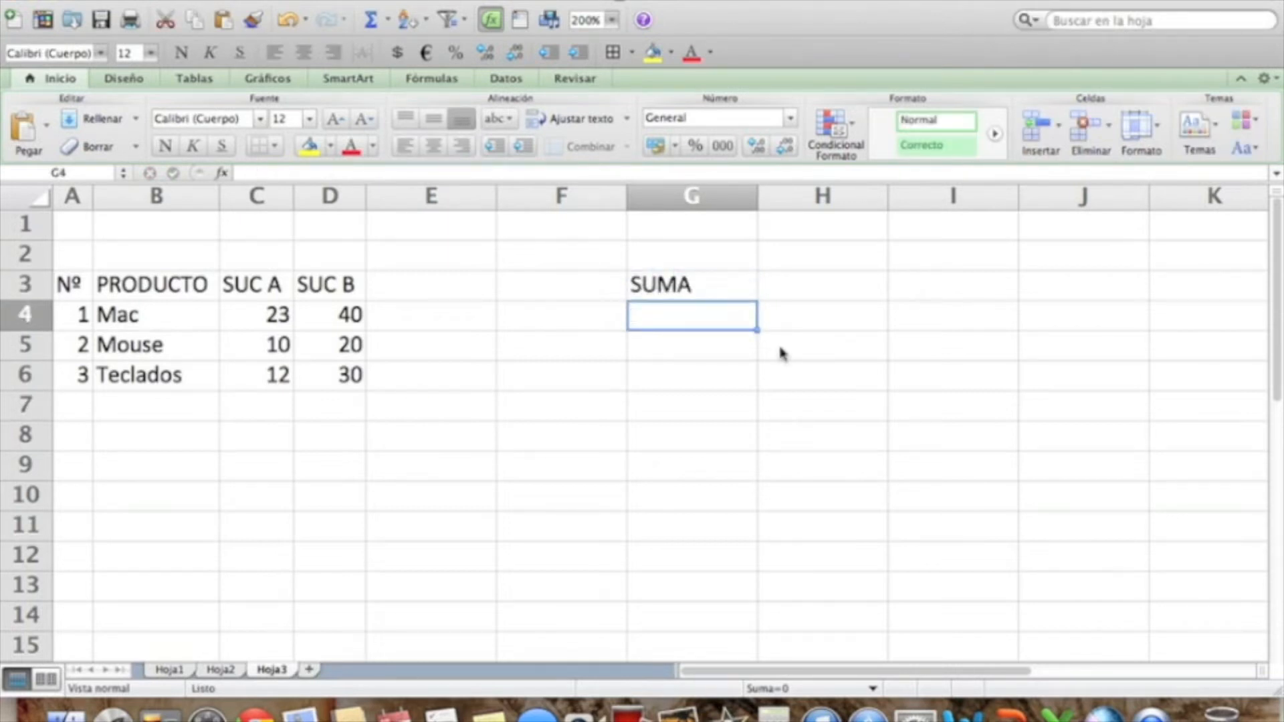
{"action": "type", "text": "PROMEDIO"}
{"action": "key", "text": "Return"}
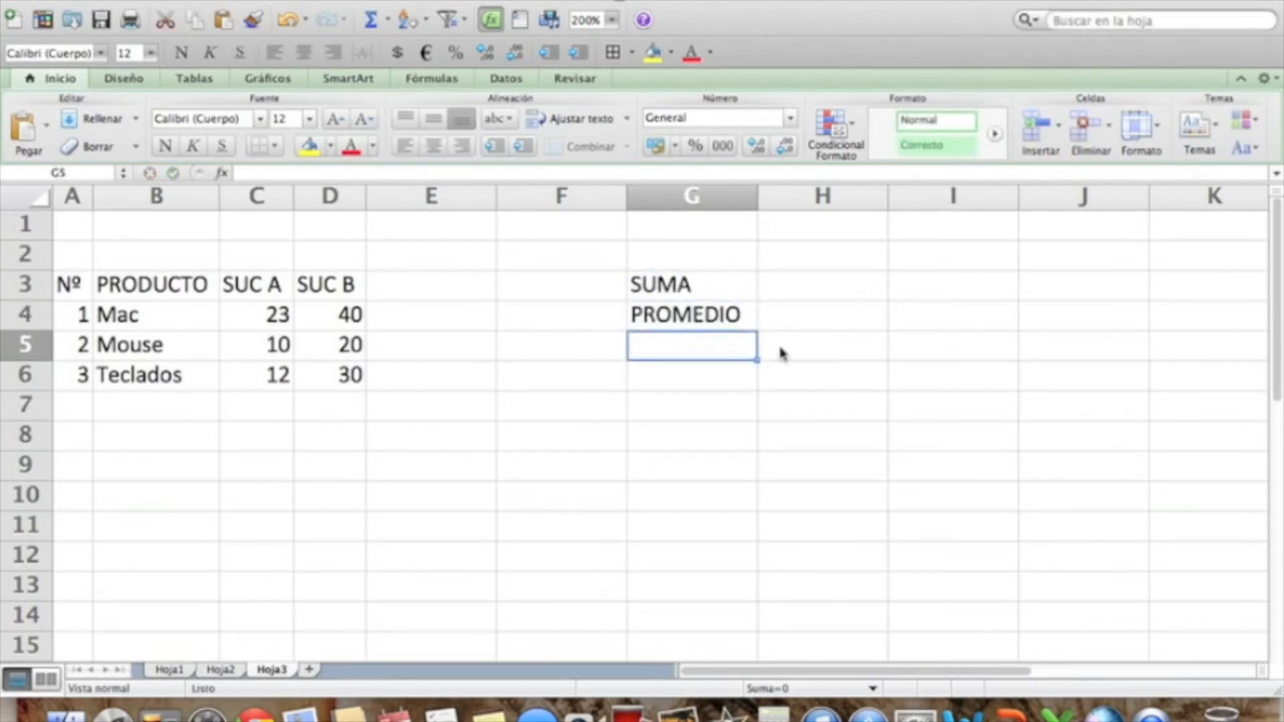
{"action": "type", "text": "MAX"}
{"action": "key", "text": "Return"}
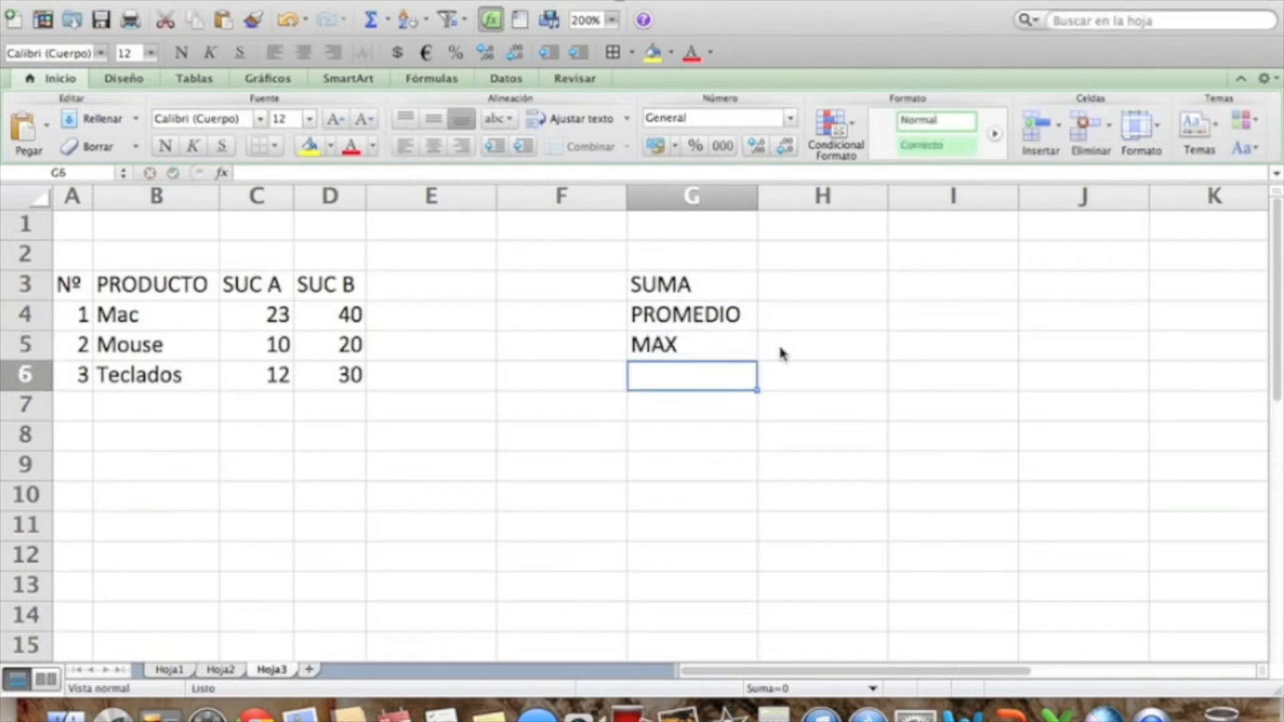
{"action": "type", "text": "MIN"}
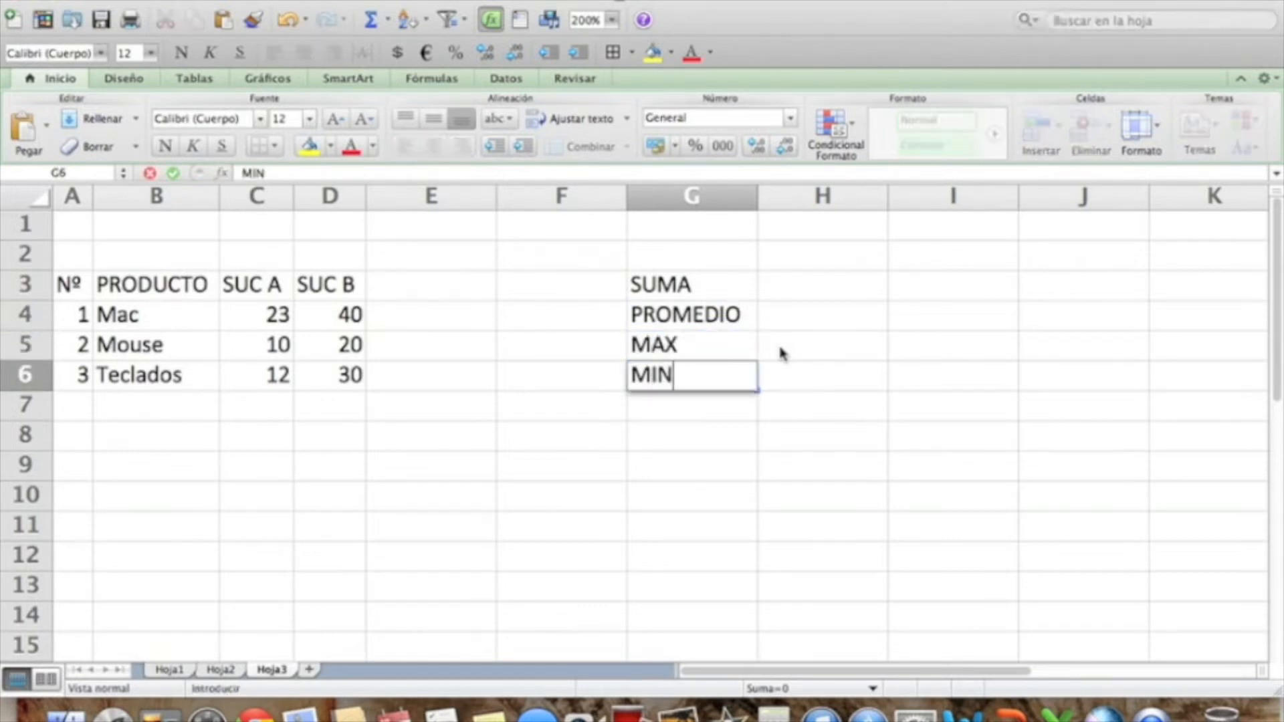
{"action": "key", "text": "Return"}
{"action": "type", "text": "CONTAR"}
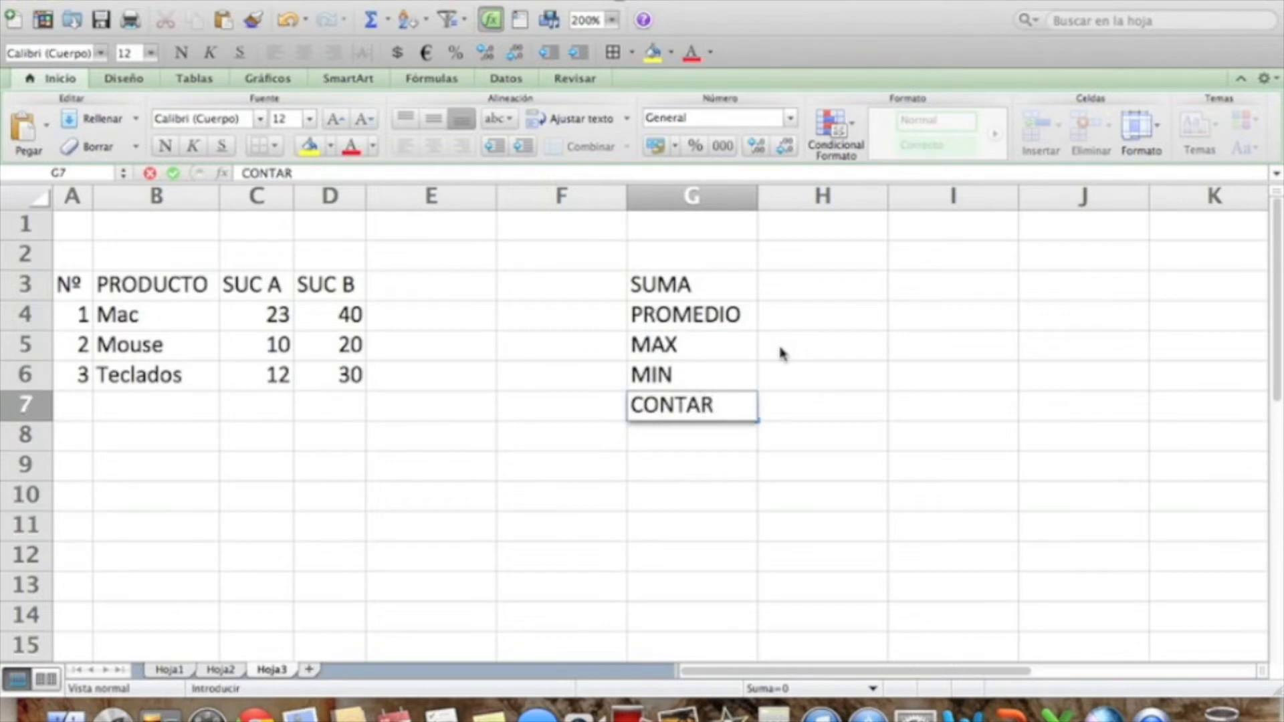
{"action": "key", "text": "Return"}
{"action": "key", "text": "Right"}
{"action": "key", "text": "Right"}
{"action": "key", "text": "Left"}
{"action": "key", "text": "Up"}
{"action": "key", "text": "Up"}
{"action": "key", "text": "Up"}
{"action": "key", "text": "Up"}
{"action": "key", "text": "Up"}
{"action": "key", "text": "Up"}
{"action": "key", "text": "Down"}
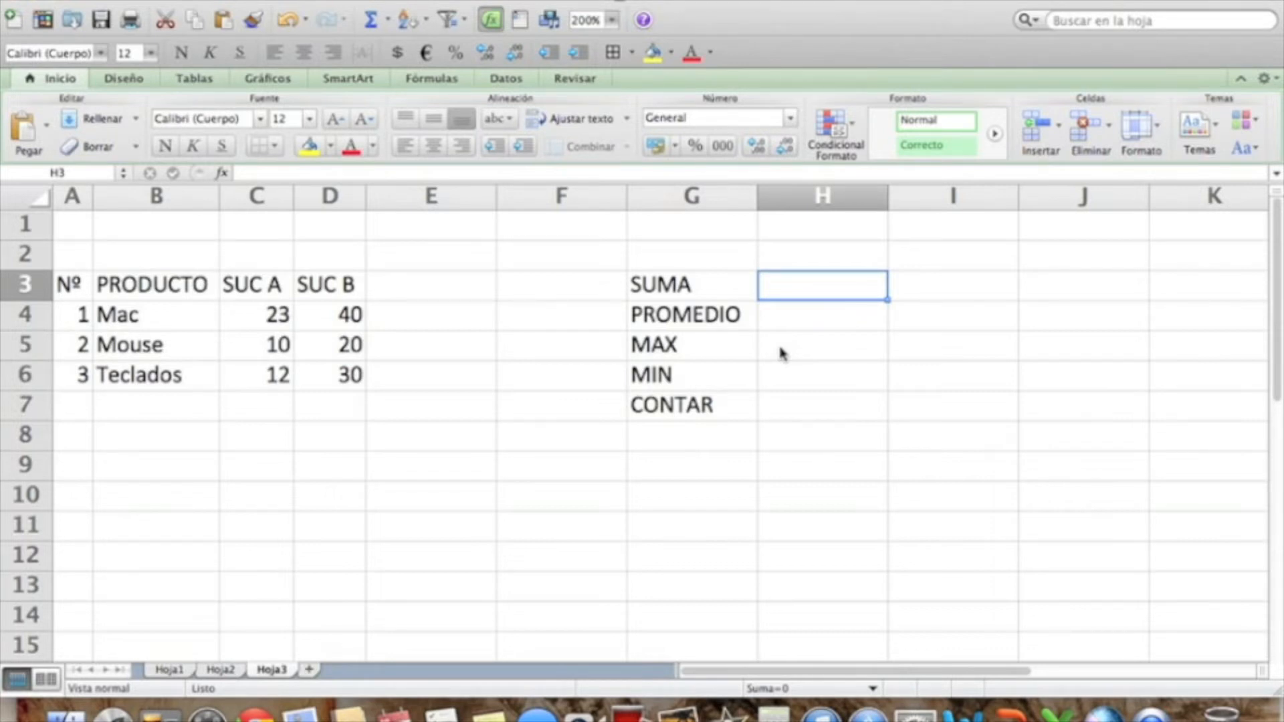
Extend the label in G3 to SUMA DE MAC and widen column G to fit it.
{"action": "left_click", "coordinate": [690, 279]}
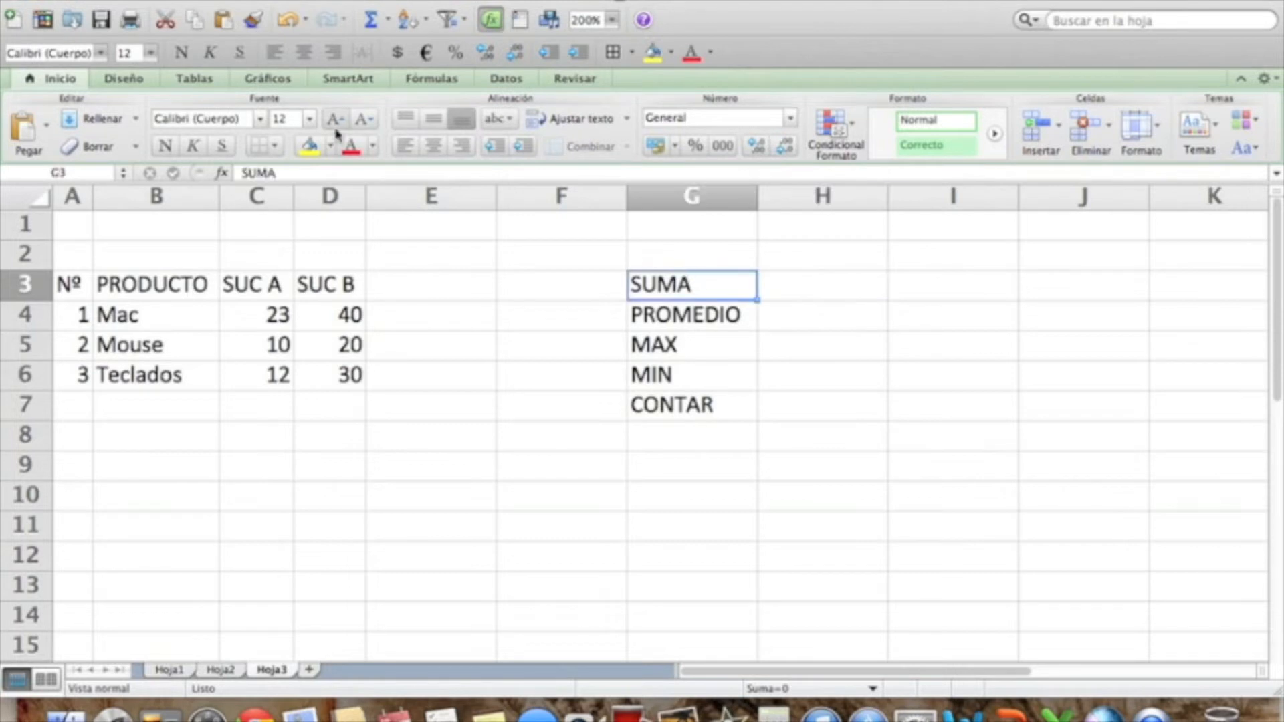
{"action": "left_click", "coordinate": [343, 174]}
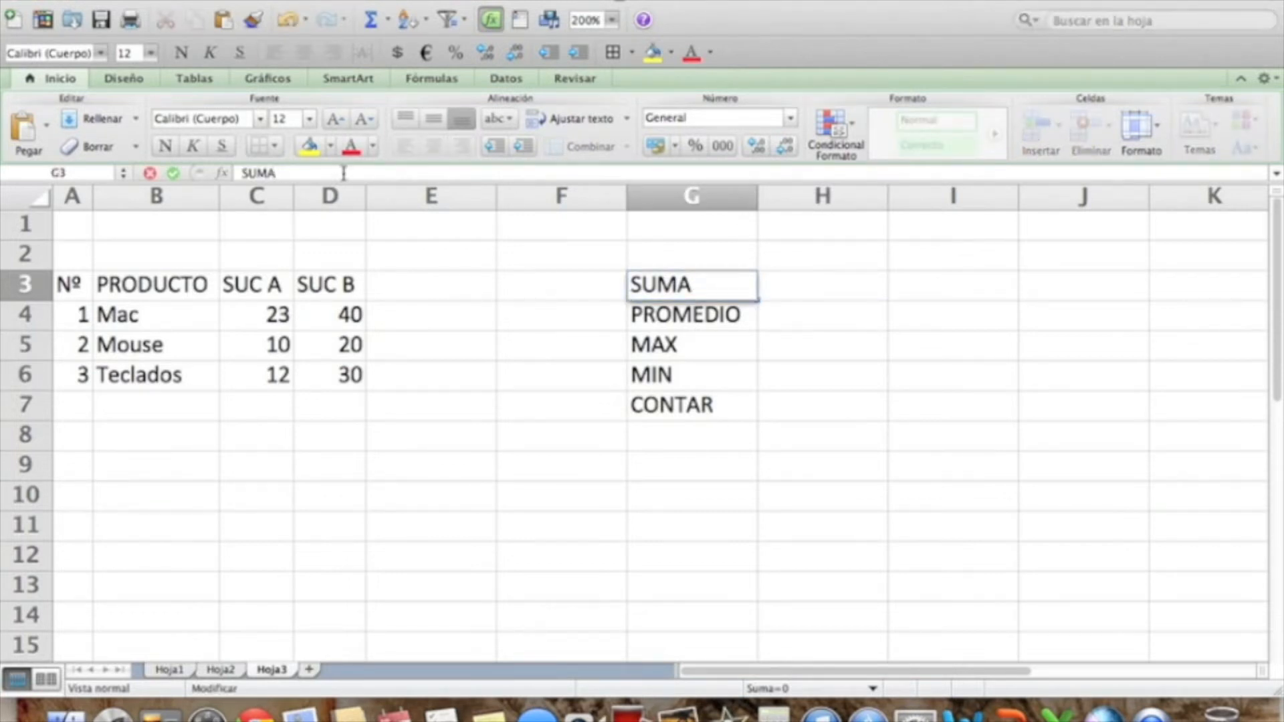
{"action": "type", "text": "DE MAC"}
{"action": "key", "text": "Return"}
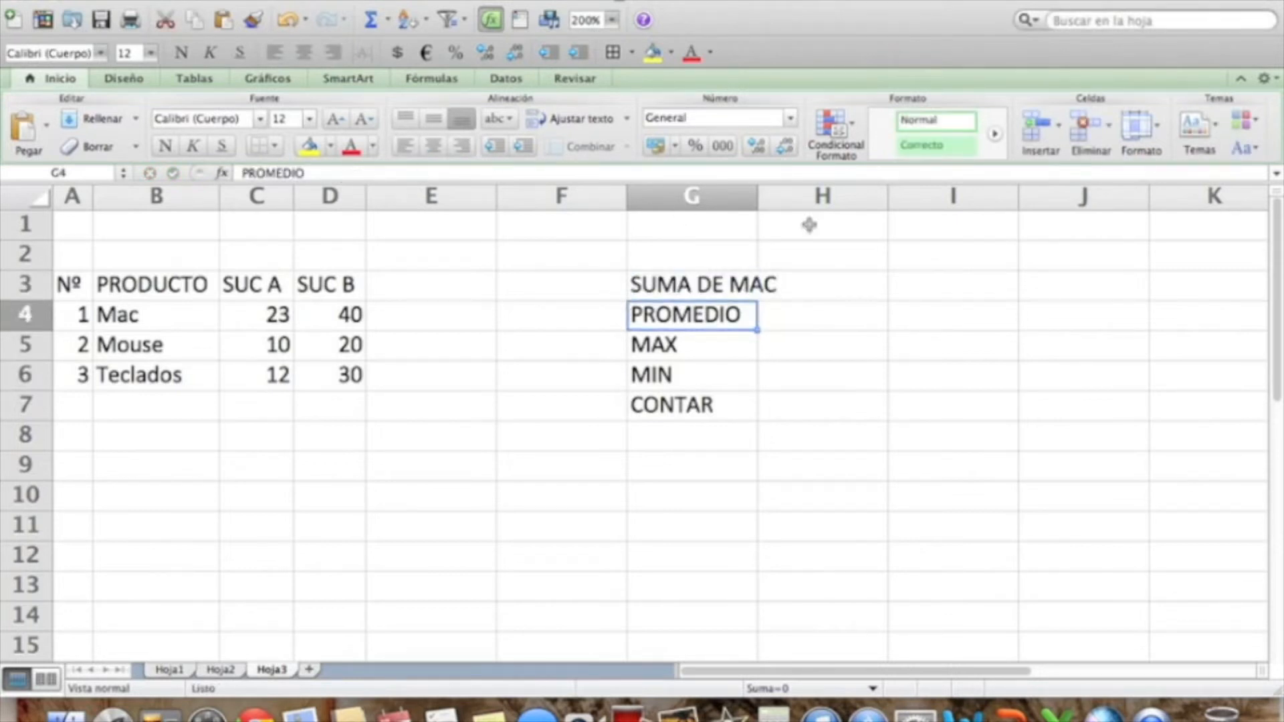
{"action": "left_click_drag", "start_coordinate": [758, 195], "coordinate": [787, 195]}
Enter the formula =SUMA(C4:D4) in H3 to add the Mac values of both branches.
{"action": "left_click", "coordinate": [850, 277]}
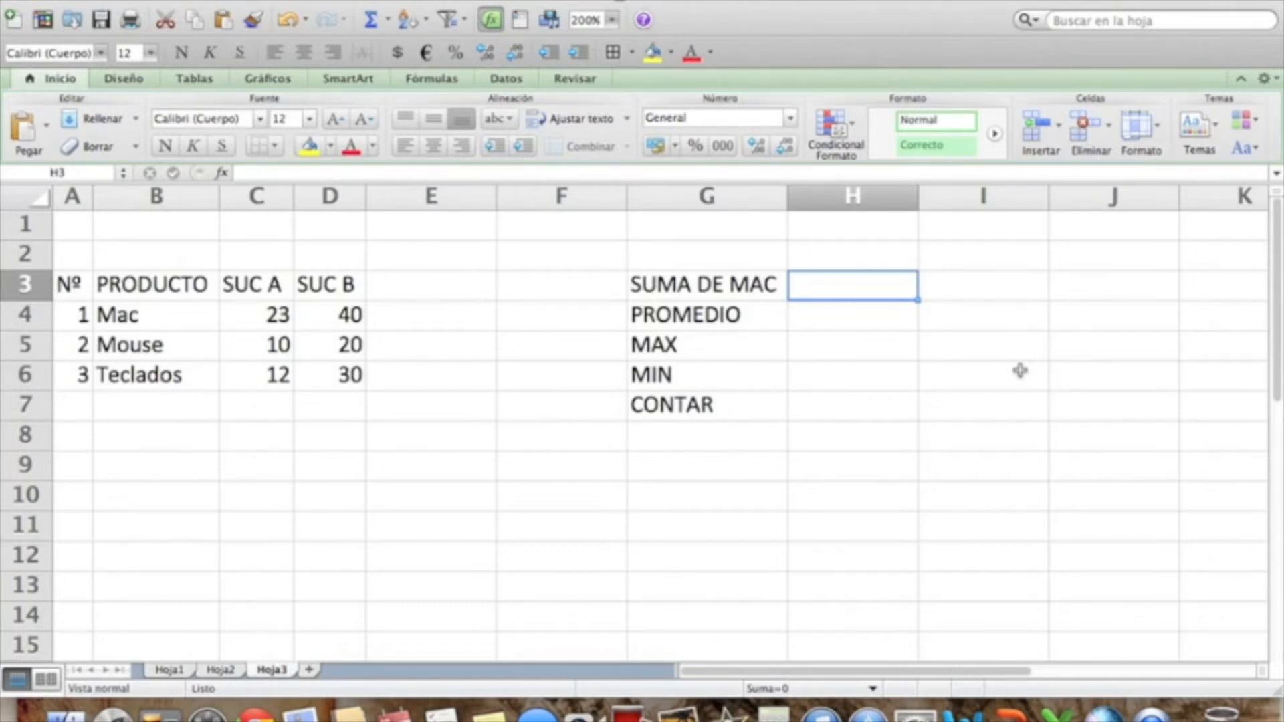
{"action": "type", "text": "="}
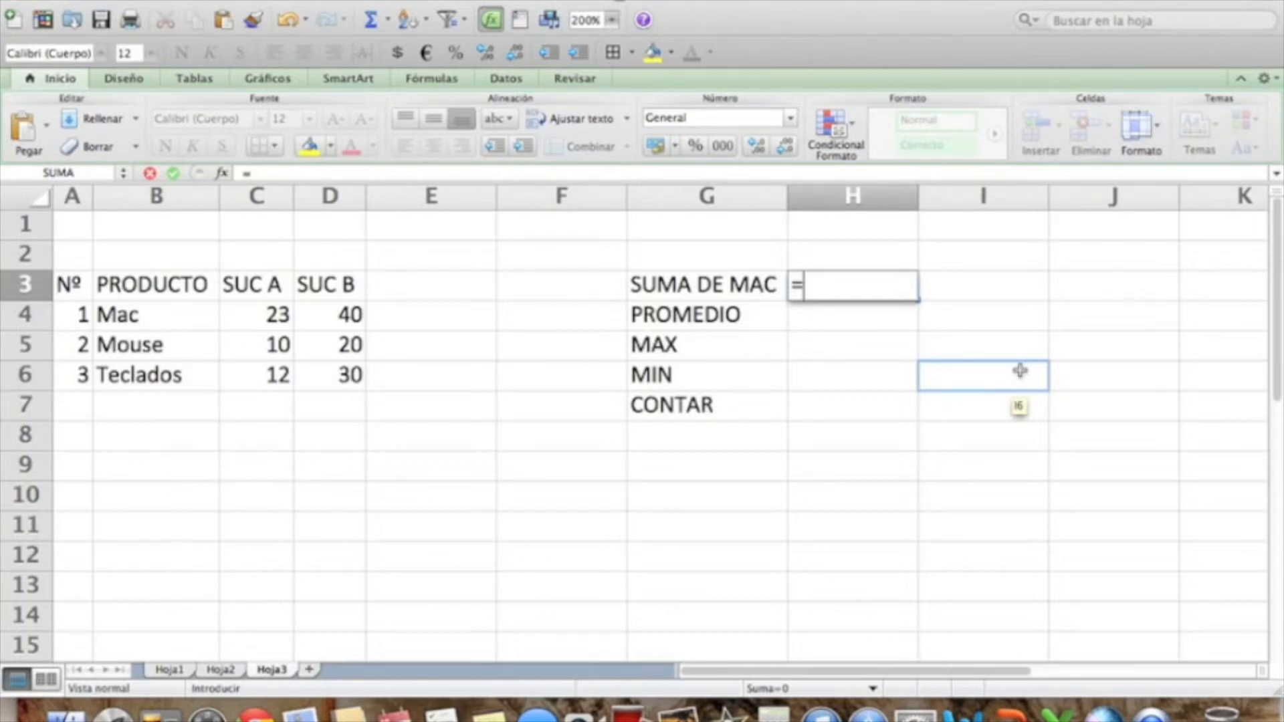
{"action": "type", "text": "SUMA("}
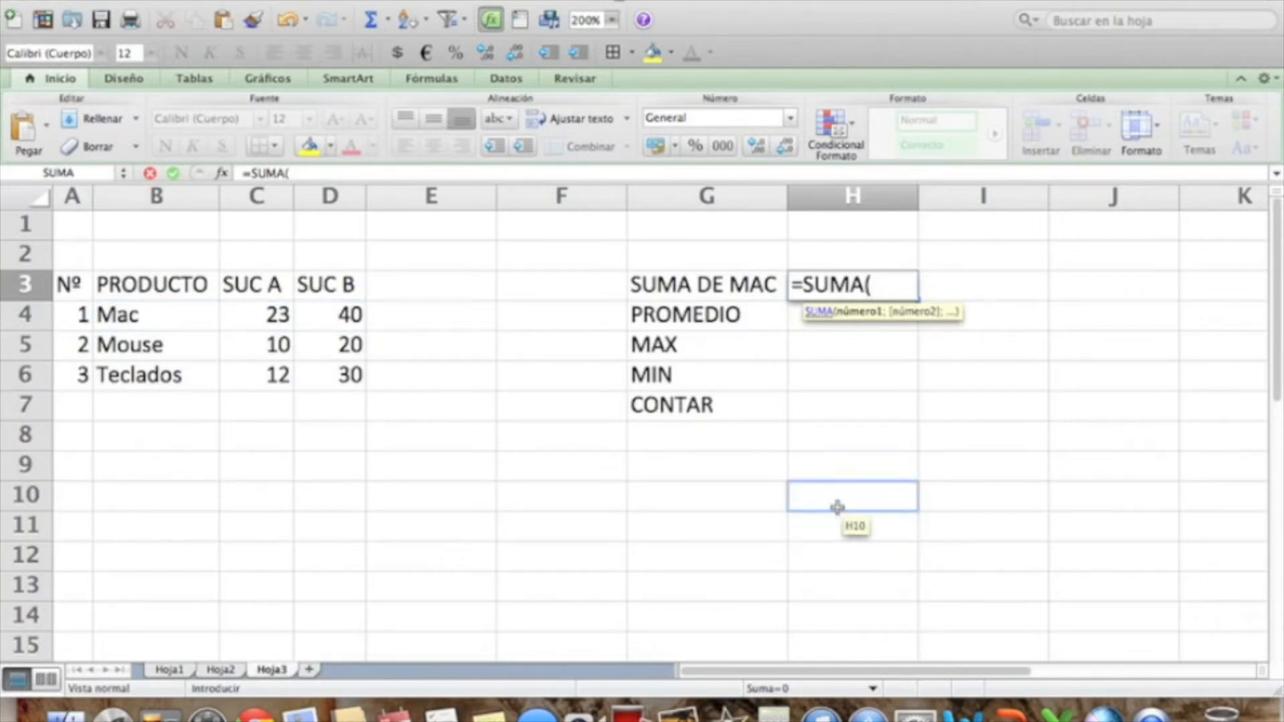
{"action": "type", "text": "C4:D4)"}
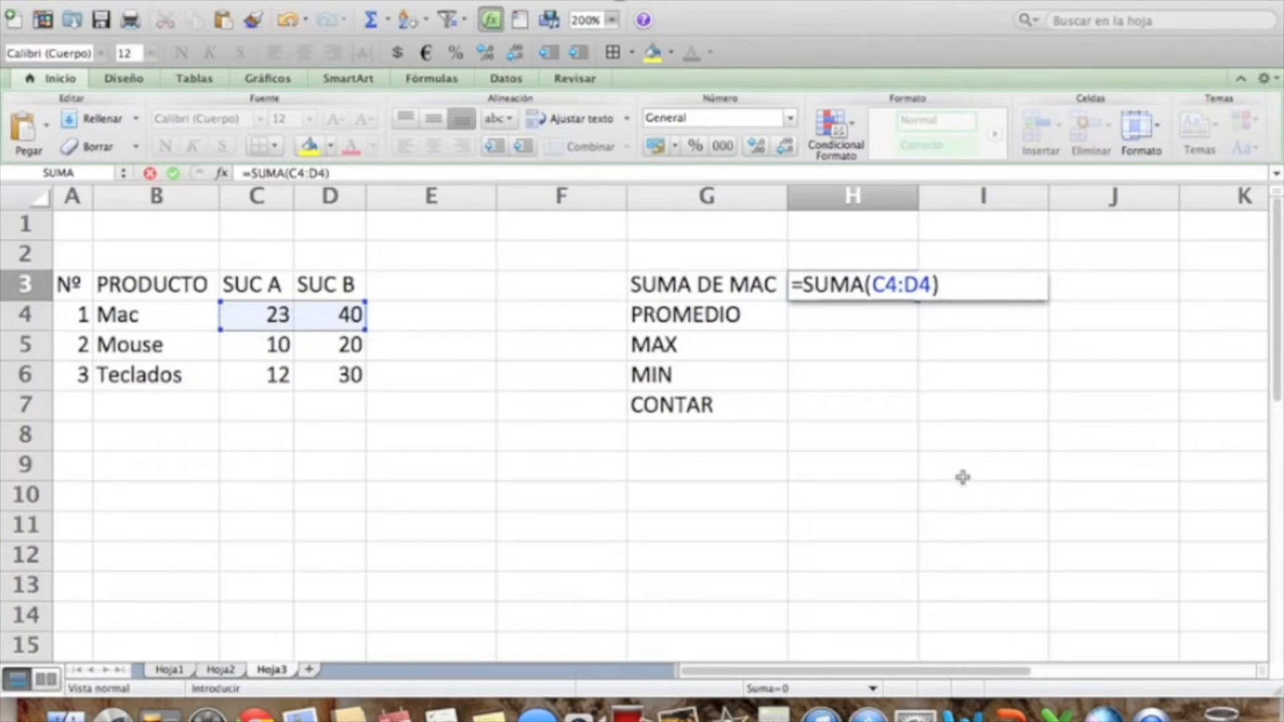
{"action": "key", "text": "Return"}
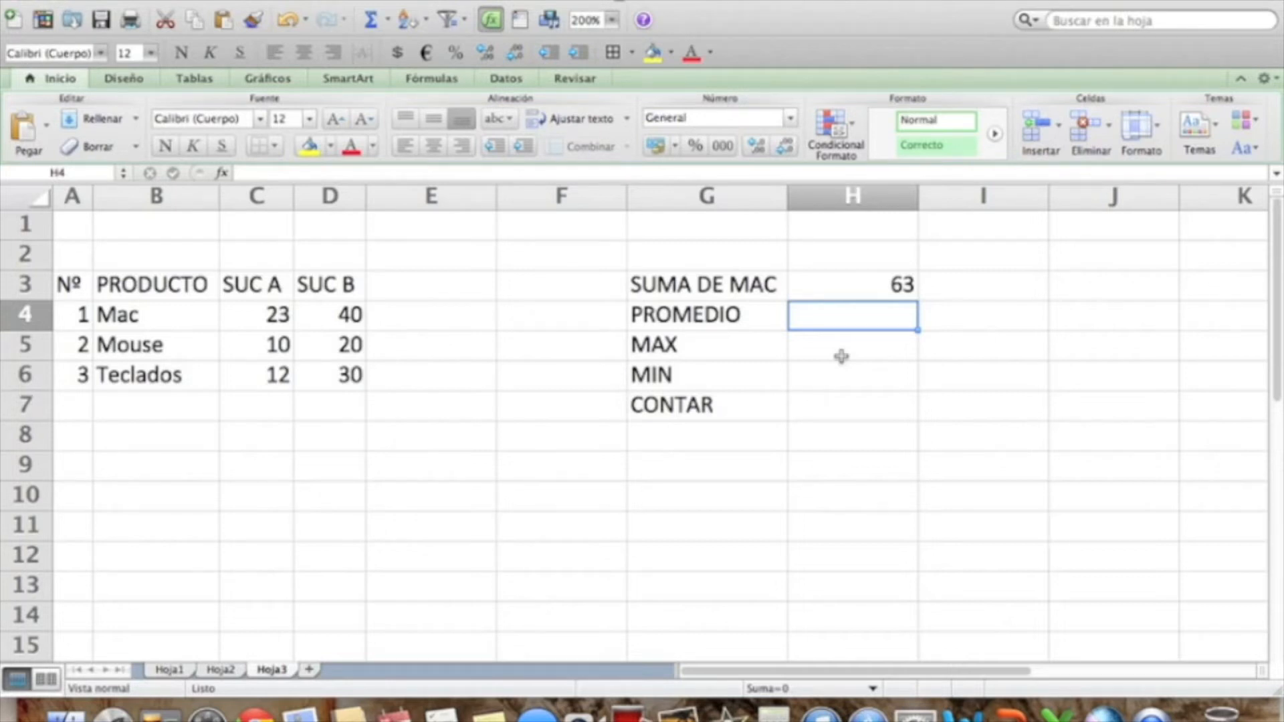
Enter the formula =PROMEDIO(C4:D4) in H4 to average the Mac values.
{"action": "type", "text": "="}
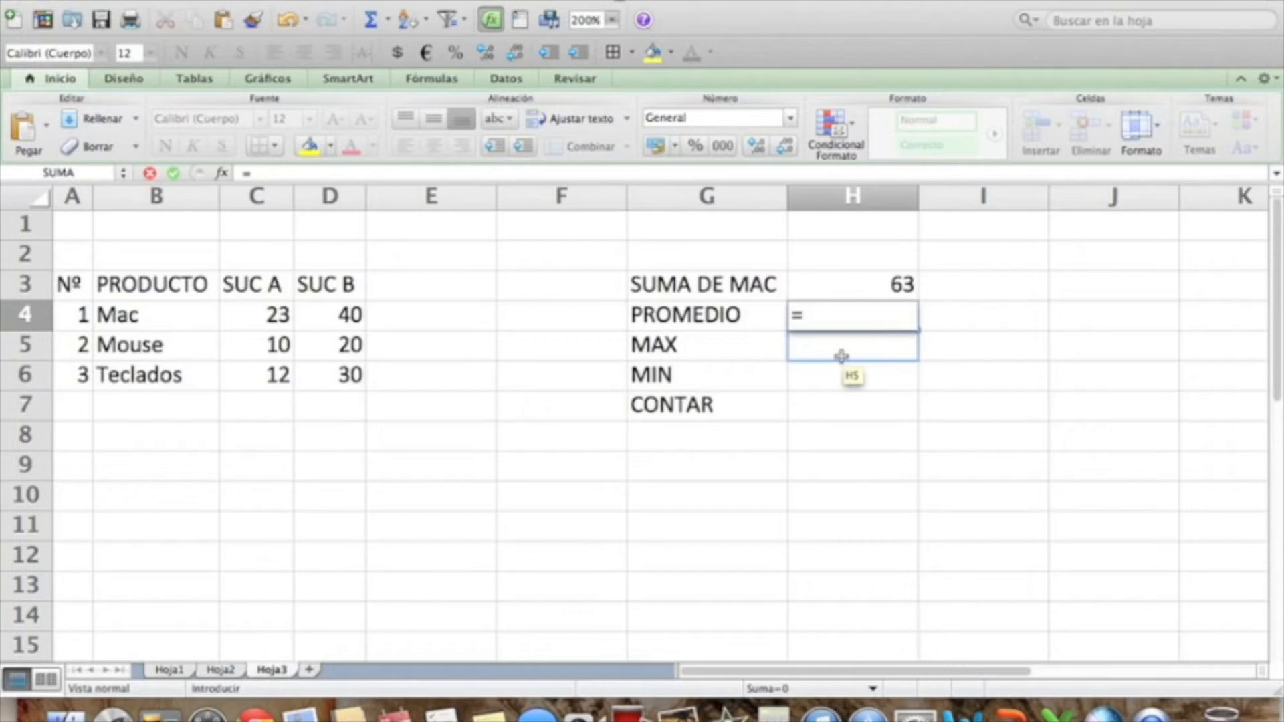
{"action": "type", "text": "PROMEDIO"}
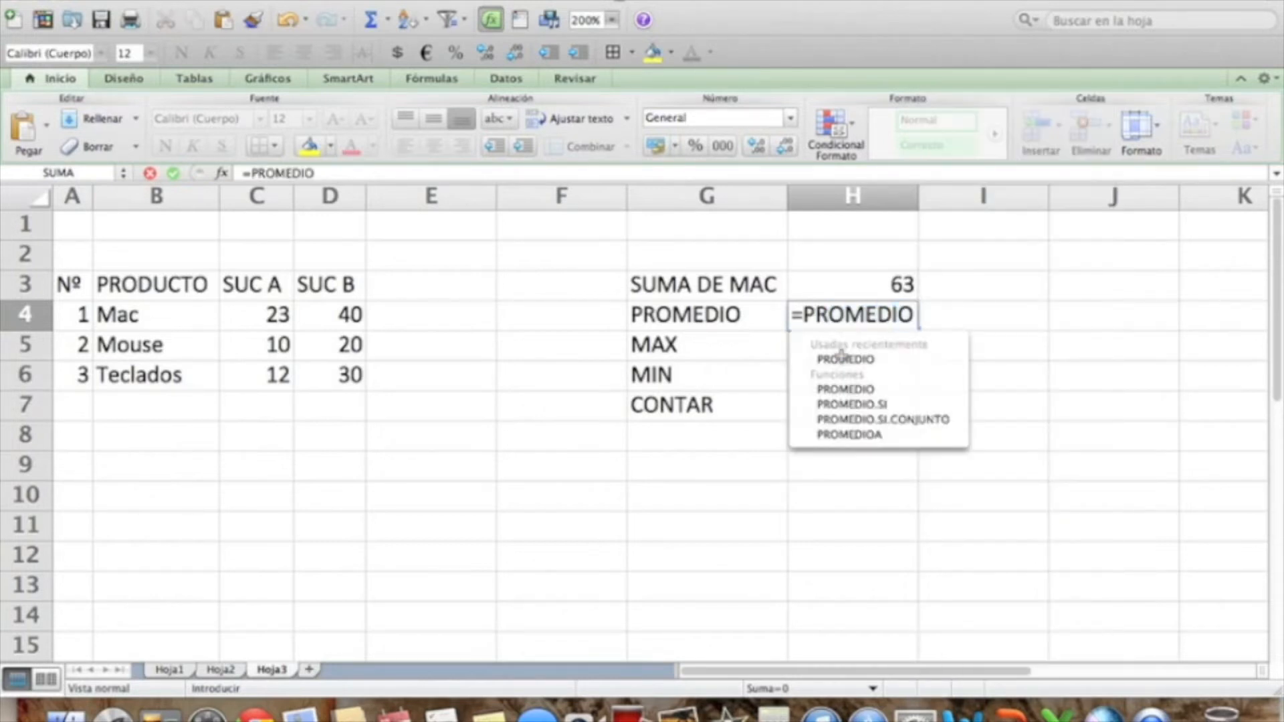
{"action": "type", "text": "("}
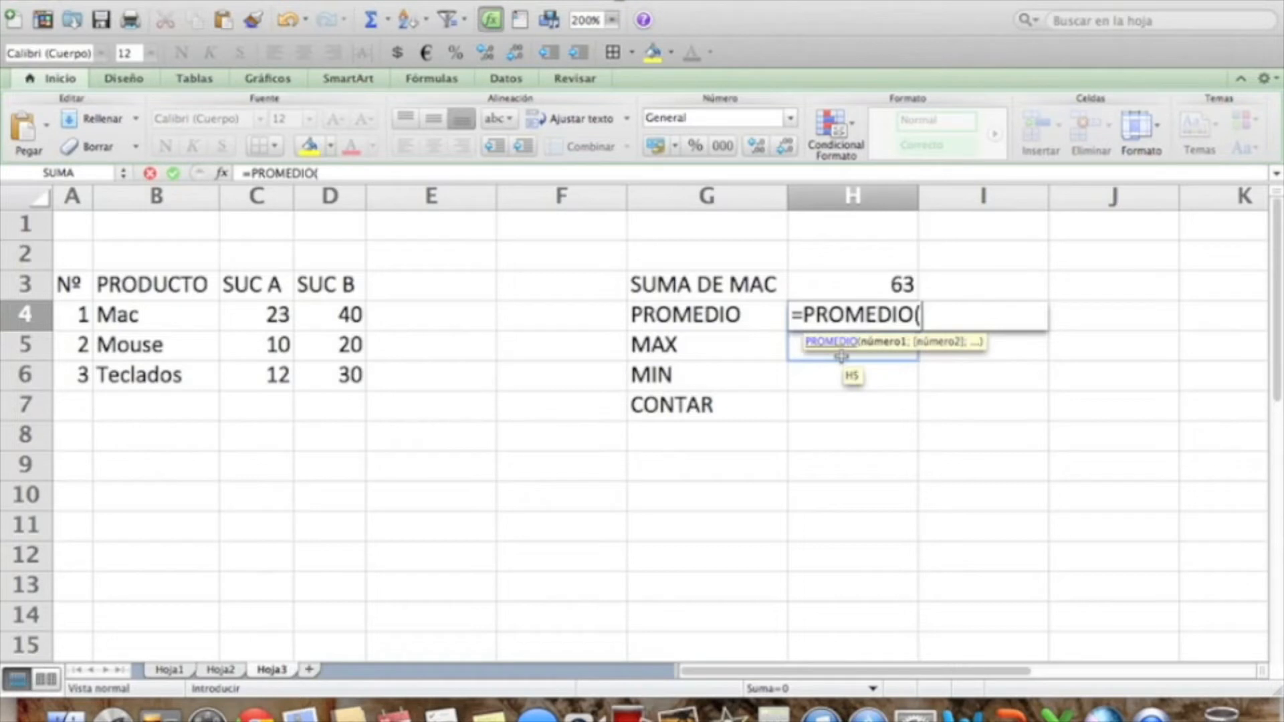
{"action": "type", "text": "C4:"}
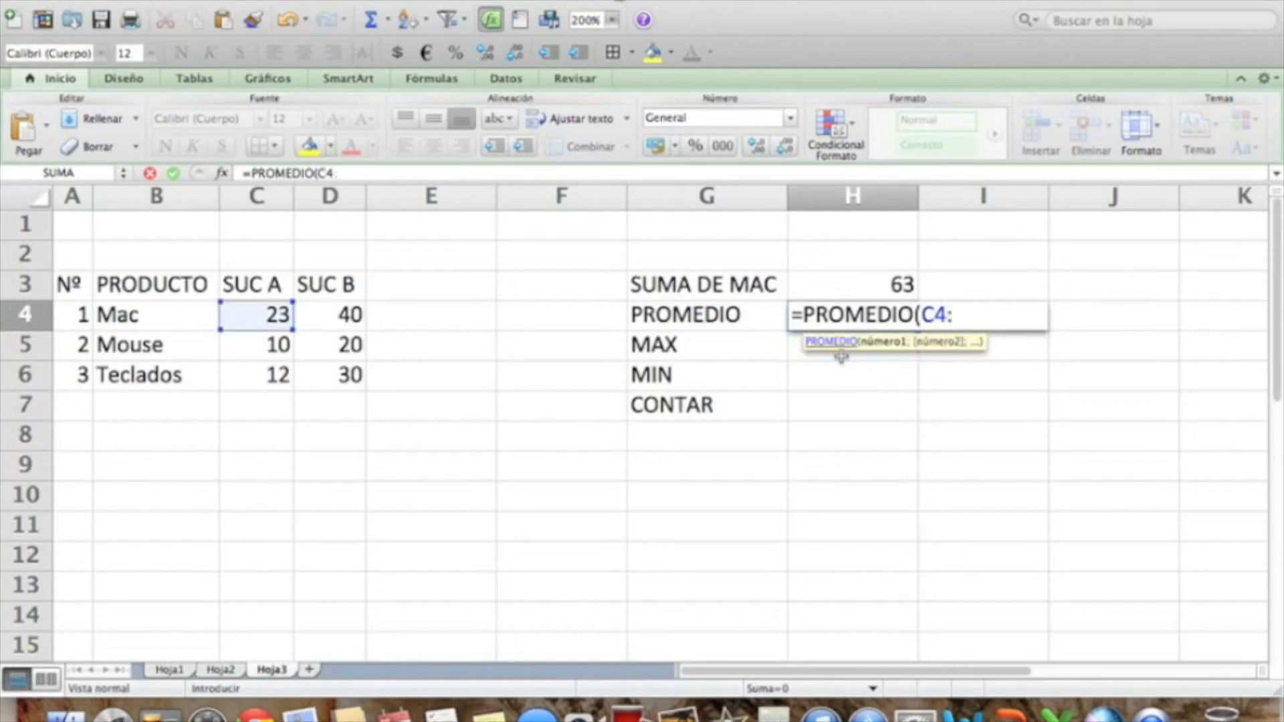
{"action": "type", "text": "D4)"}
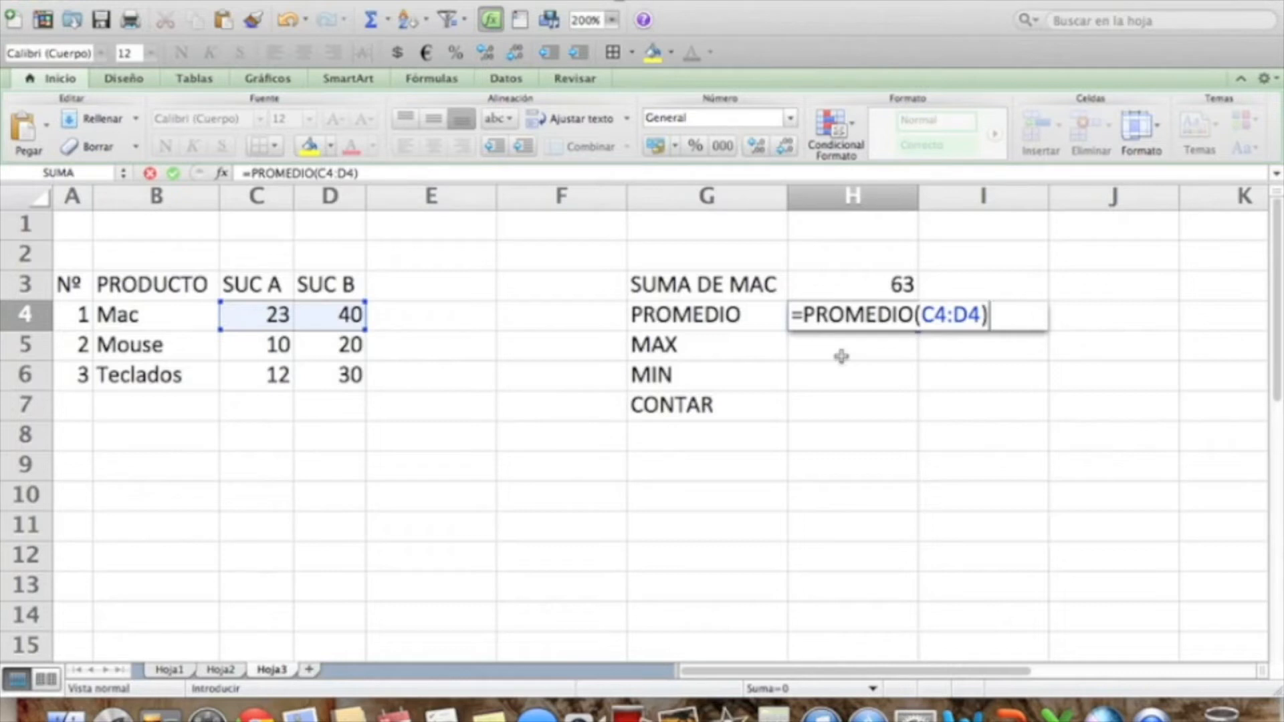
{"action": "key", "text": "Return"}
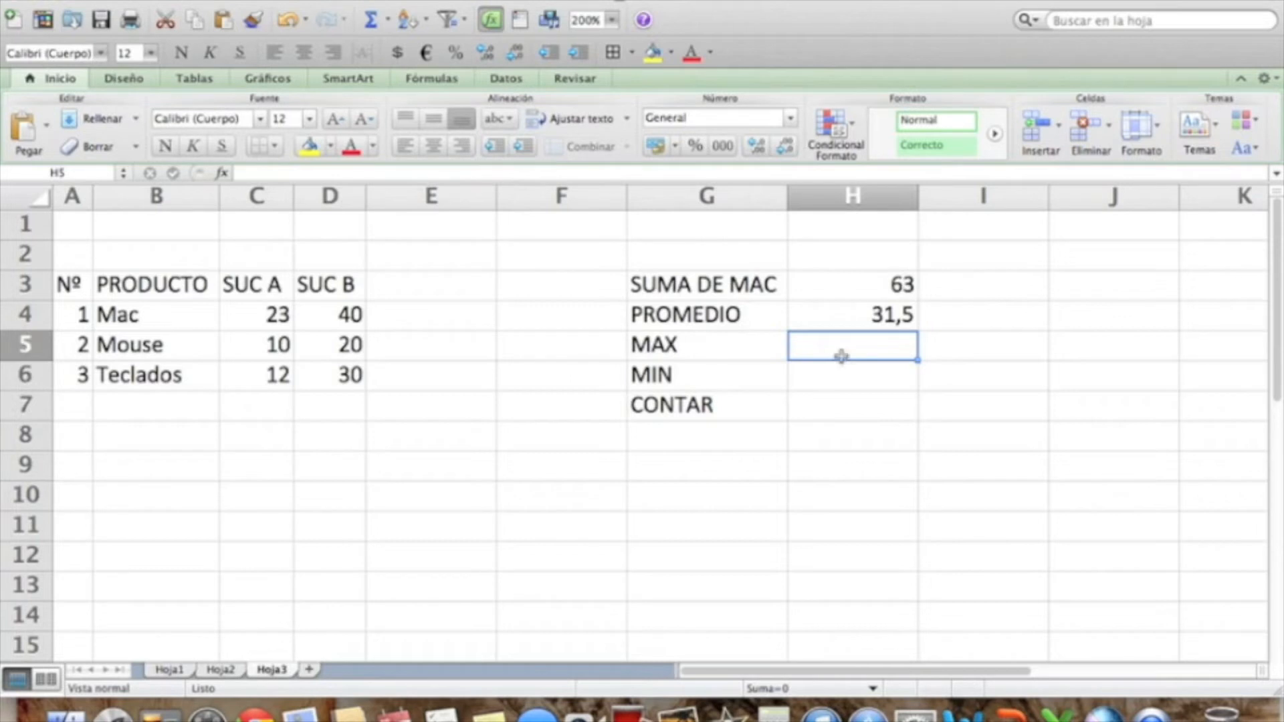
Enter the formula =MAX(C4:D4) in H5 to get the highest Mac value.
{"action": "type", "text": "="}
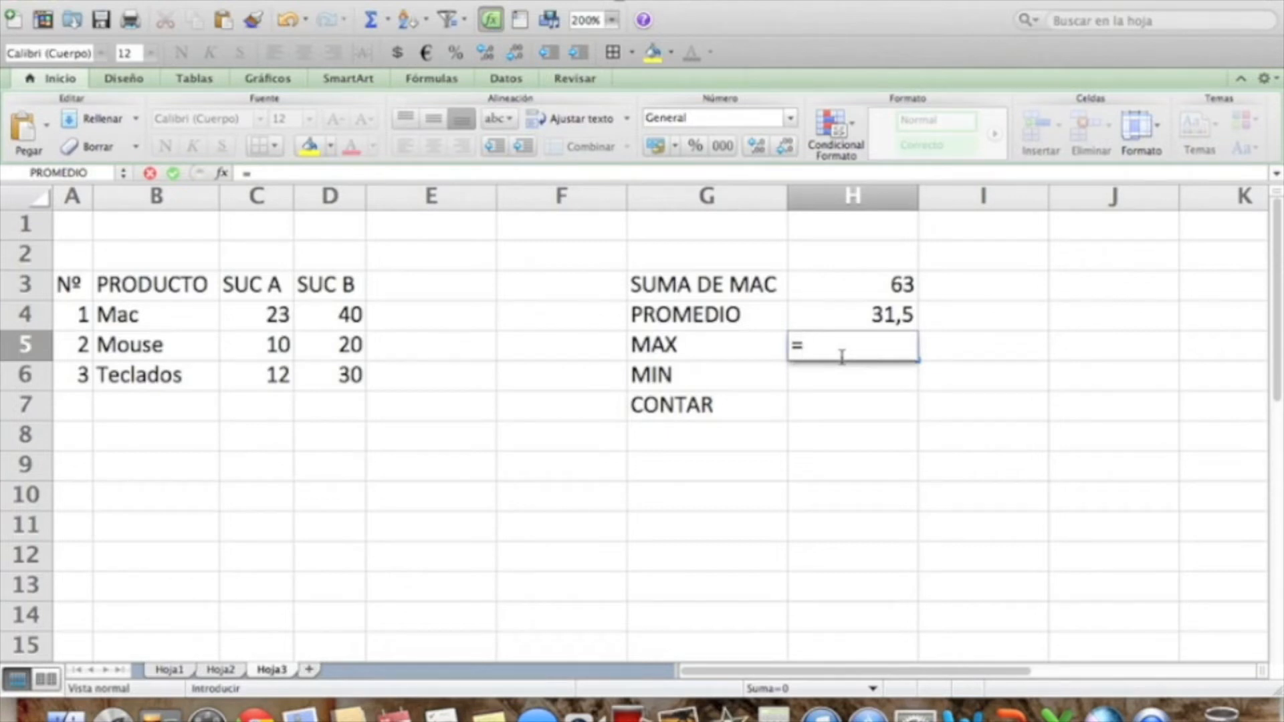
{"action": "type", "text": "MAX"}
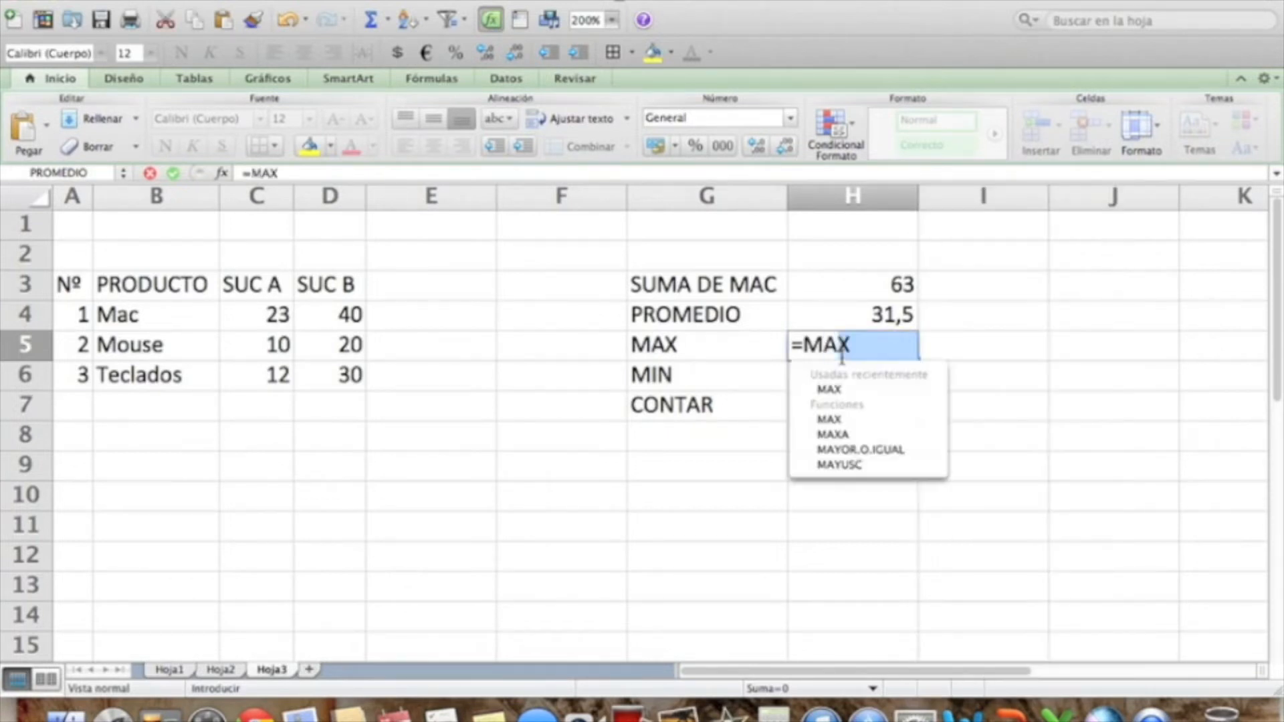
{"action": "type", "text": "("}
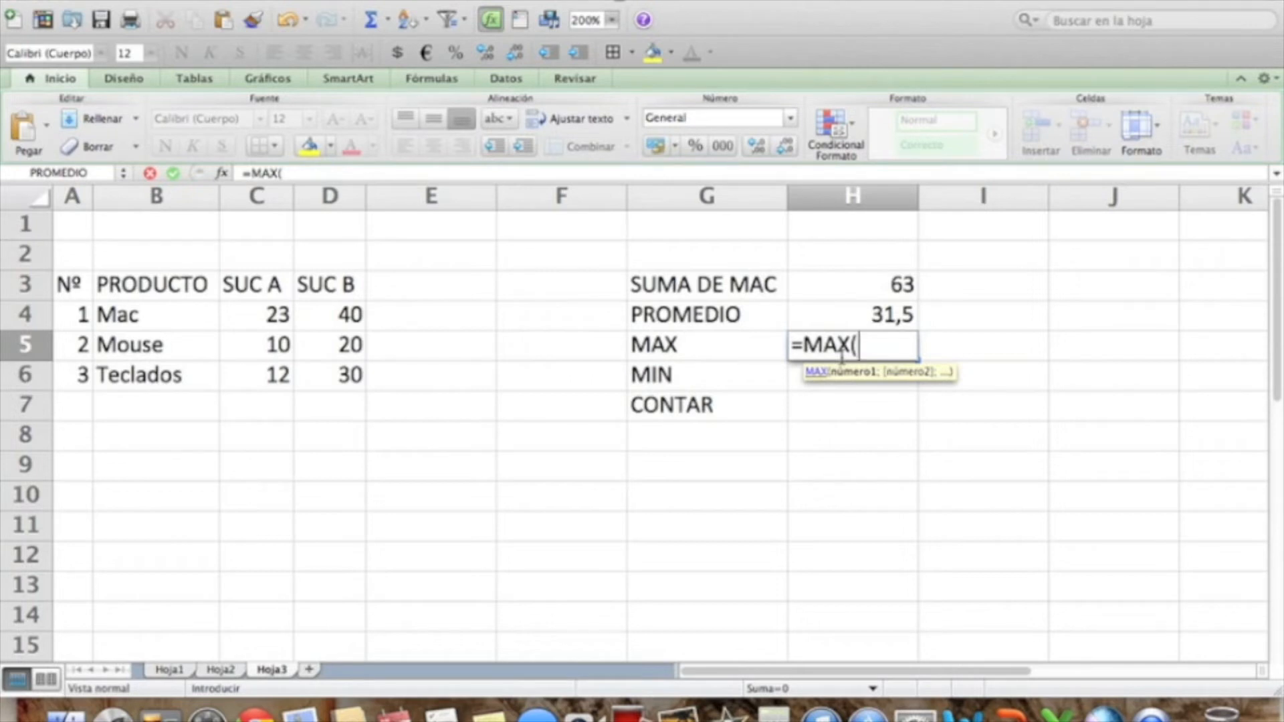
{"action": "type", "text": "C4:D"}
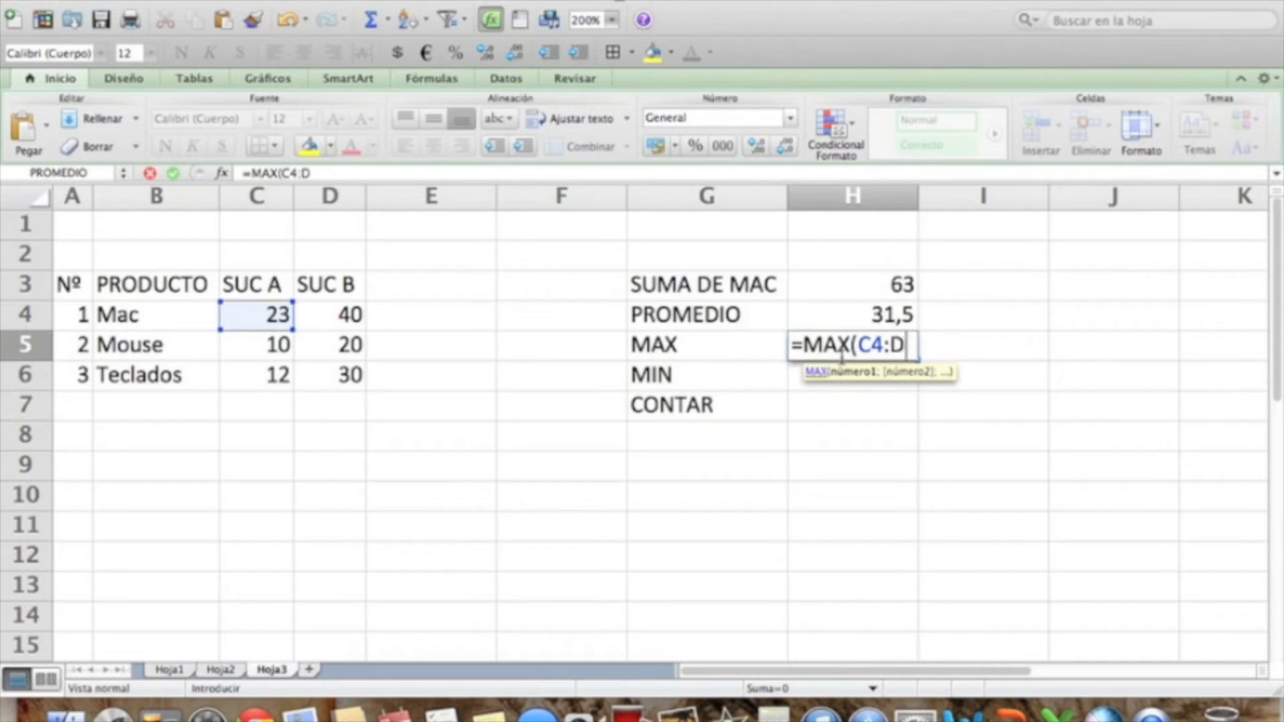
{"action": "type", "text": "4)"}
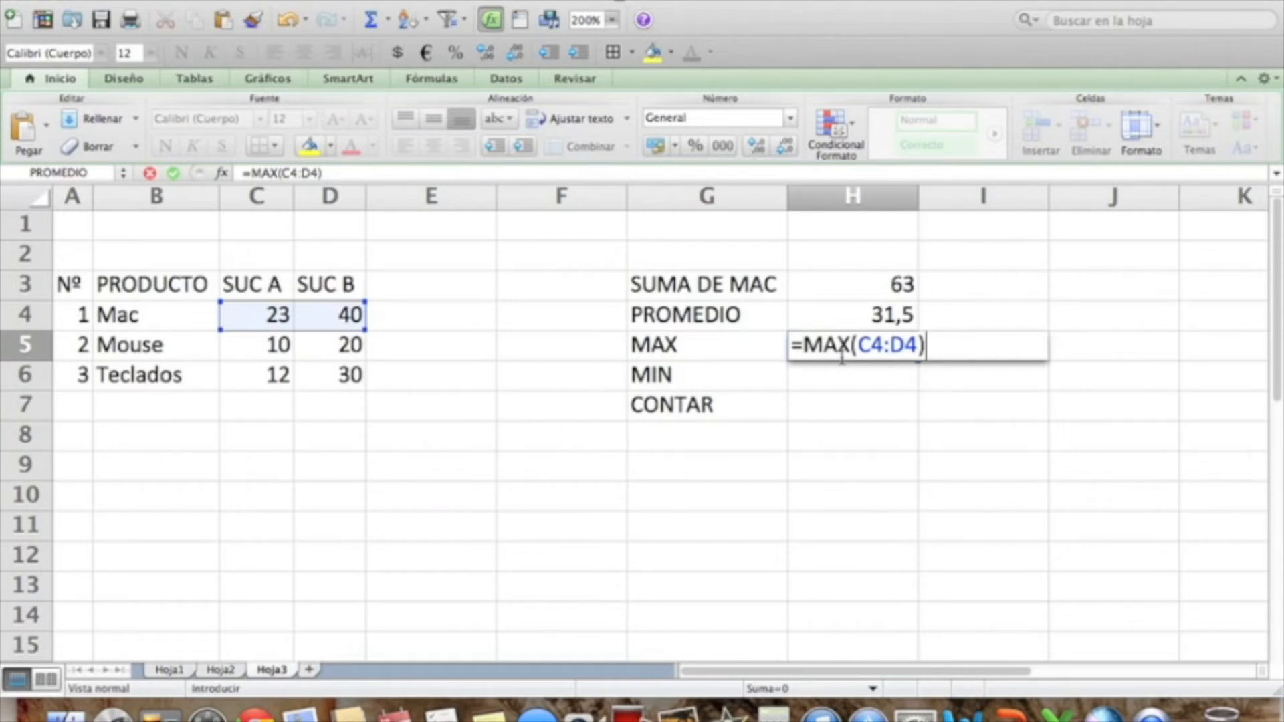
{"action": "key", "text": "Return"}
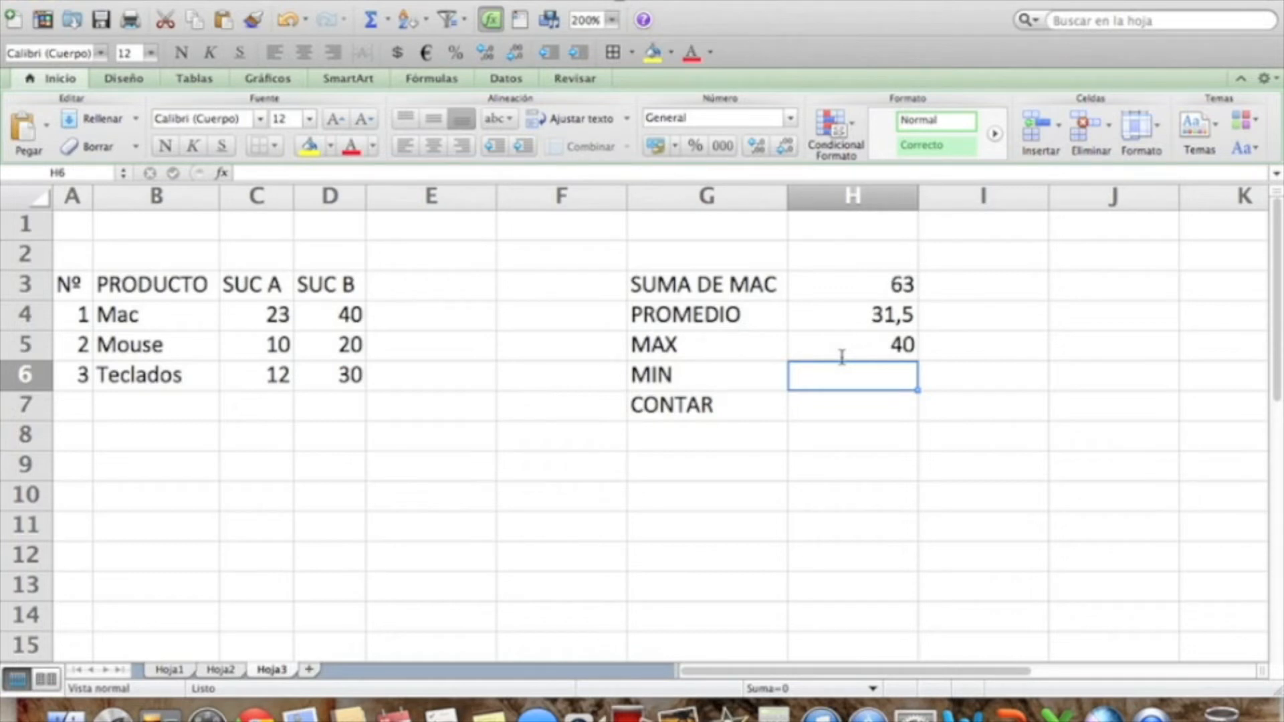
Enter the formula =MIN(C4:D4) in H6 to get the lowest Mac value.
{"action": "type", "text": "="}
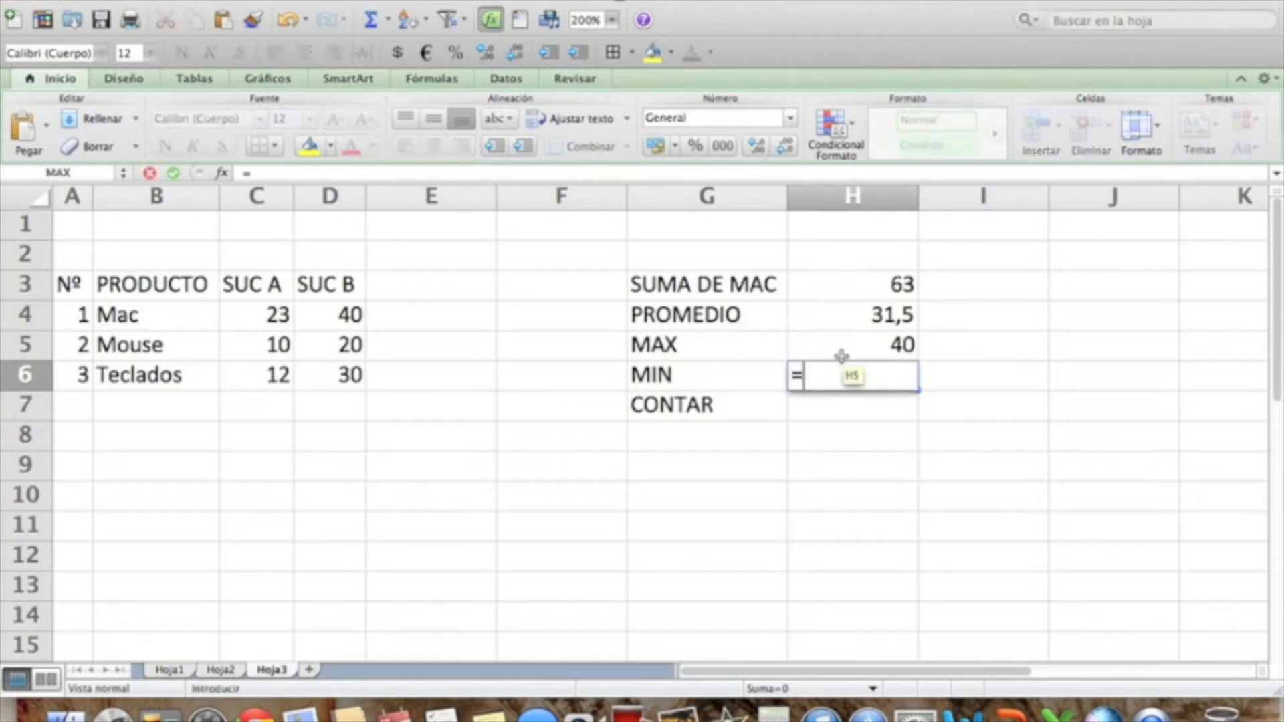
{"action": "type", "text": "MIN"}
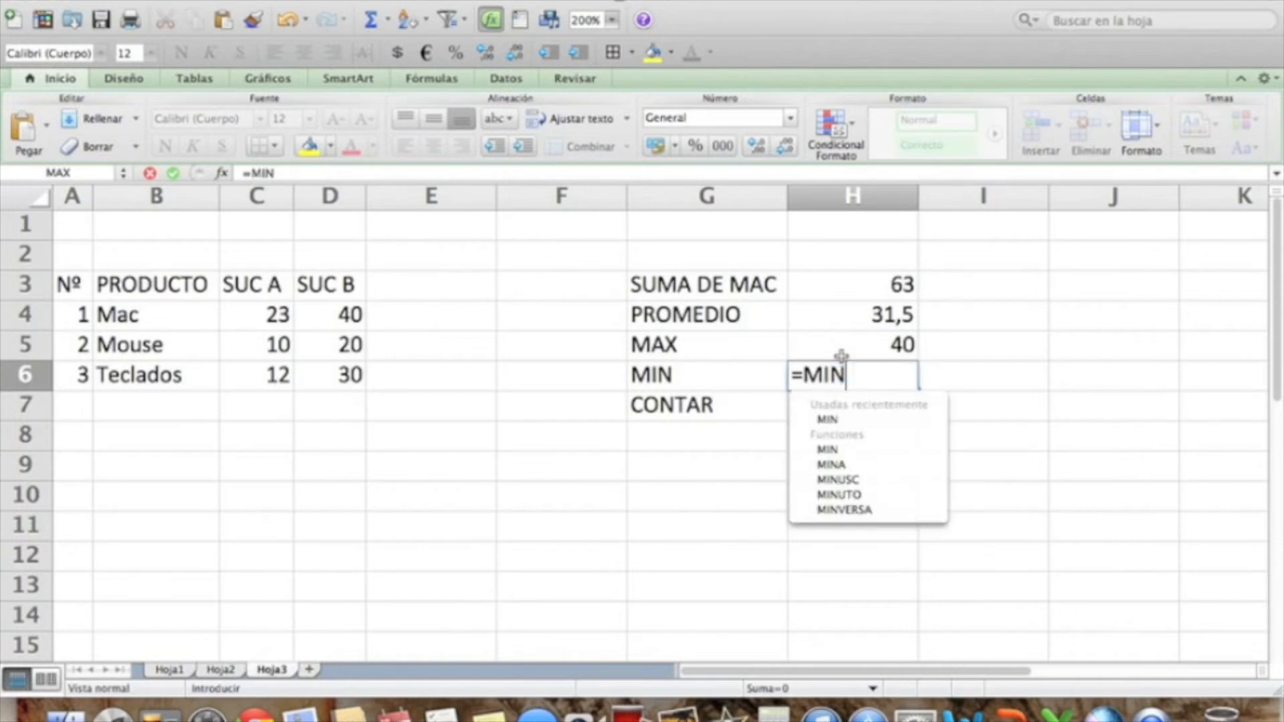
{"action": "type", "text": "("}
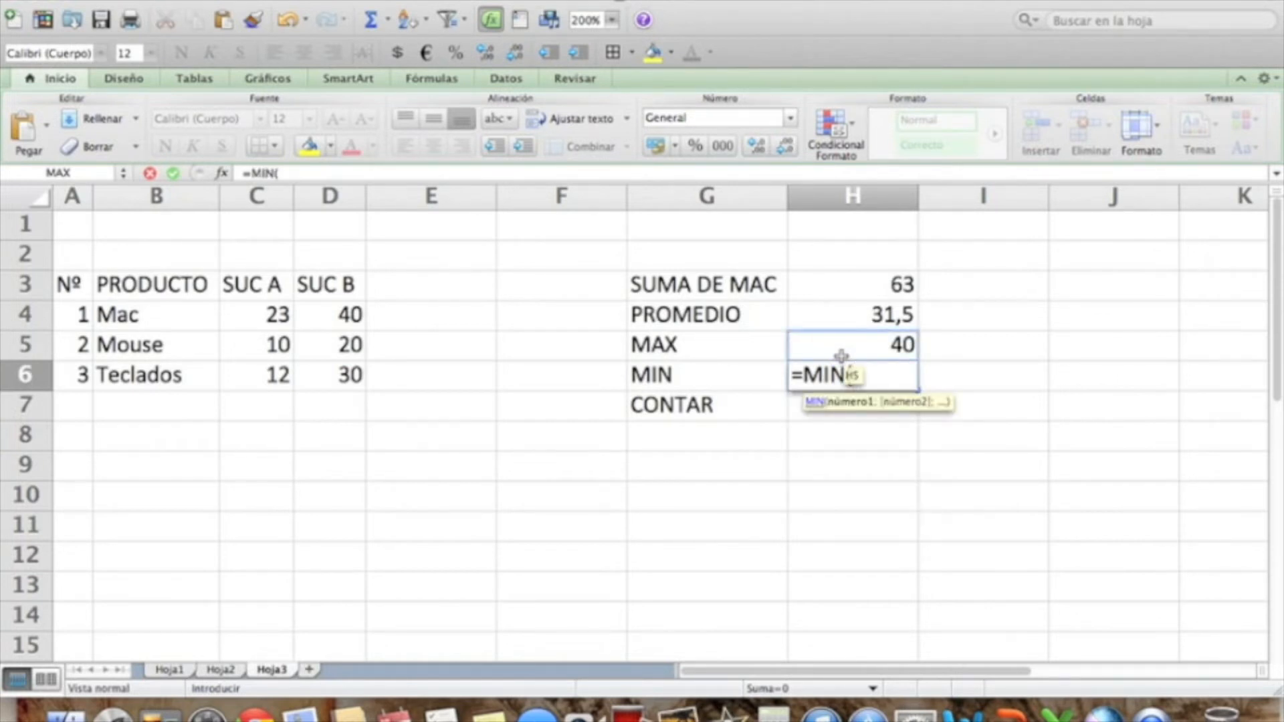
{"action": "type", "text": "C4:"}
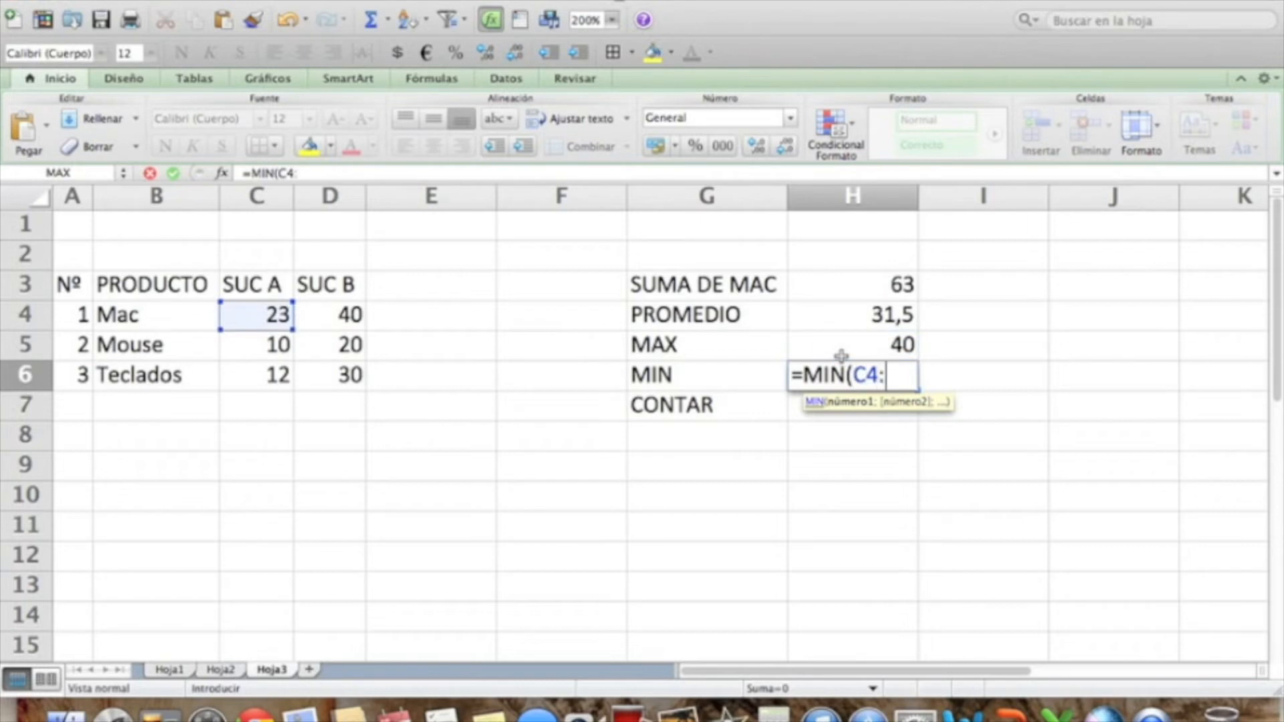
{"action": "type", "text": "D4)"}
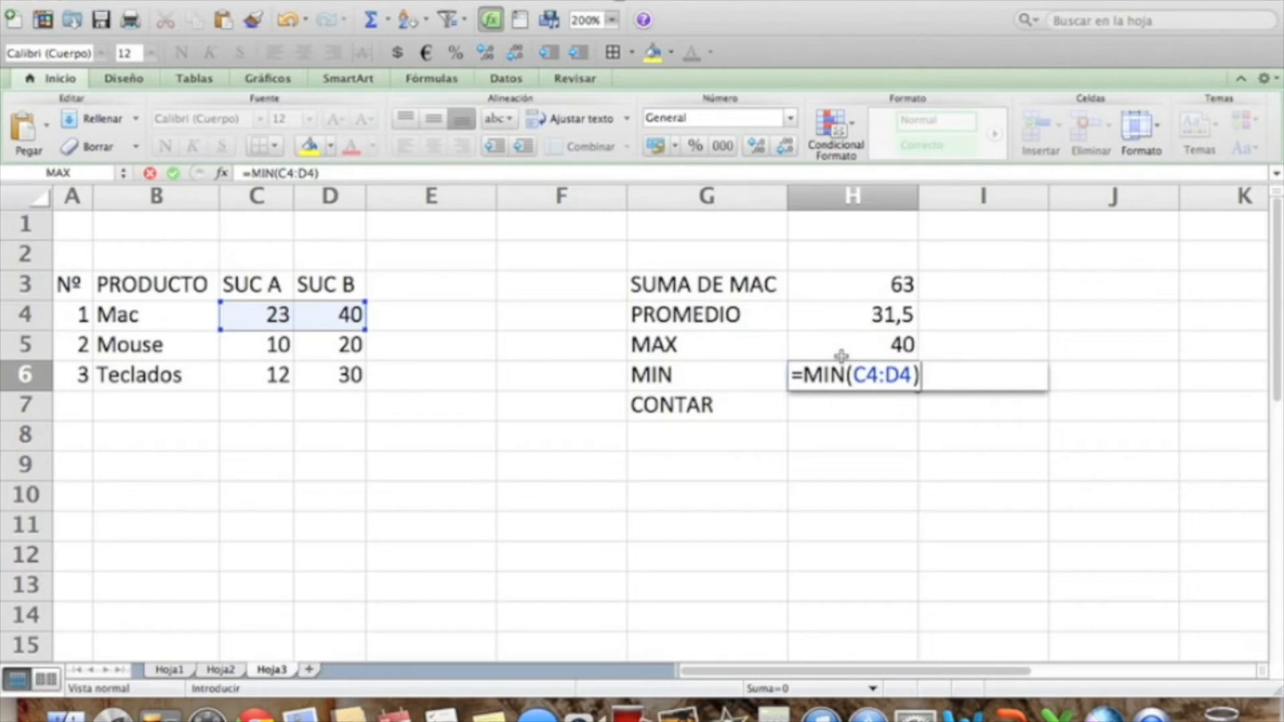
{"action": "key", "text": "Return"}
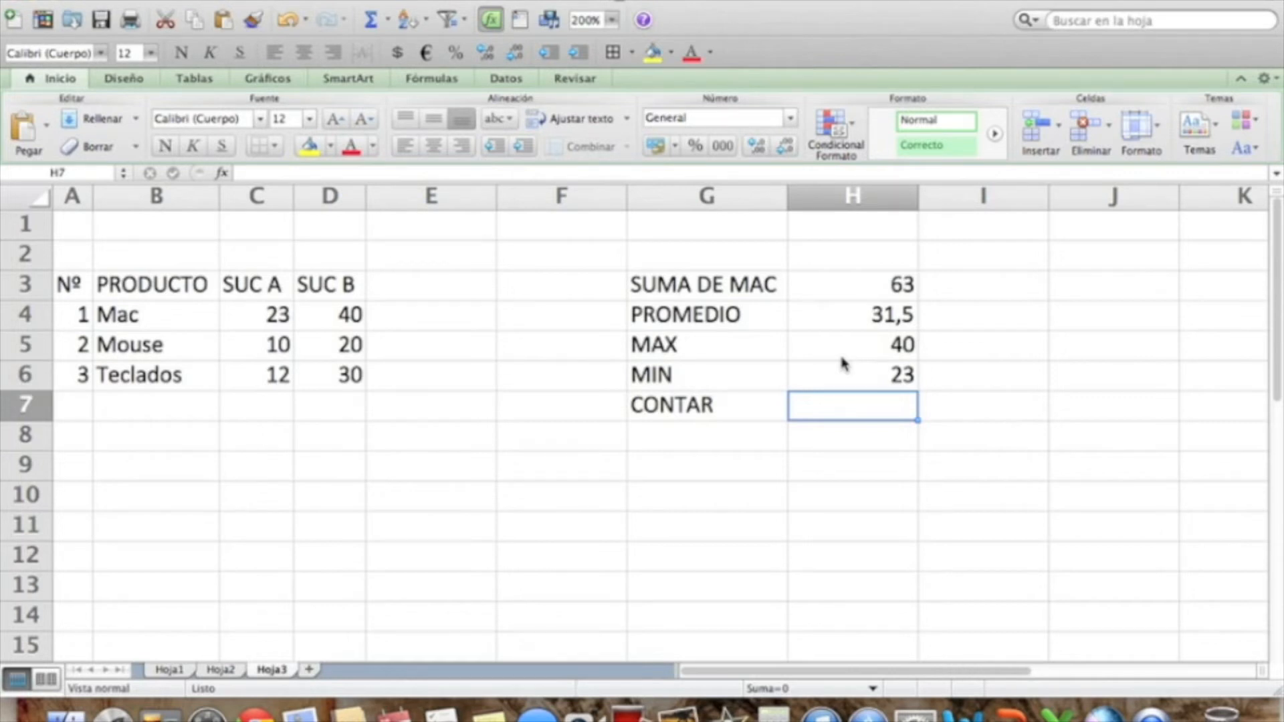
Try counting the products by entering the formula =CONTAR(B4:B6) in H7.
{"action": "type", "text": "="}
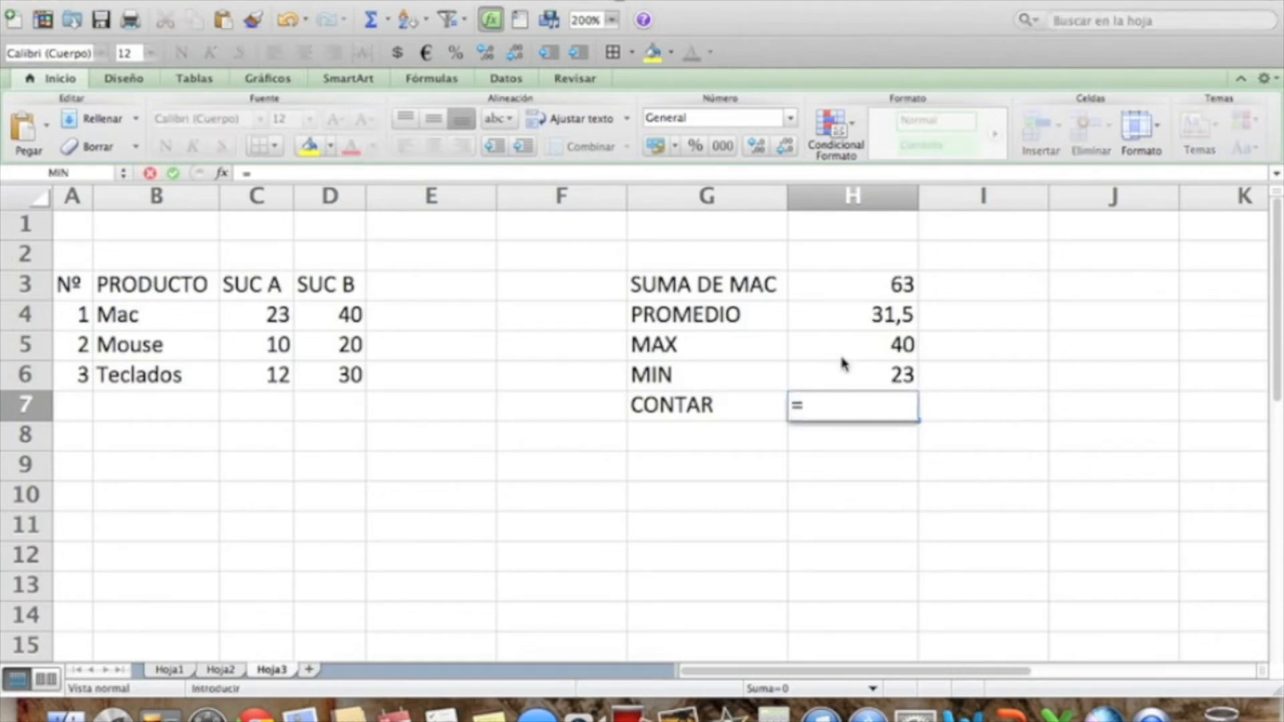
{"action": "type", "text": "CONTAR"}
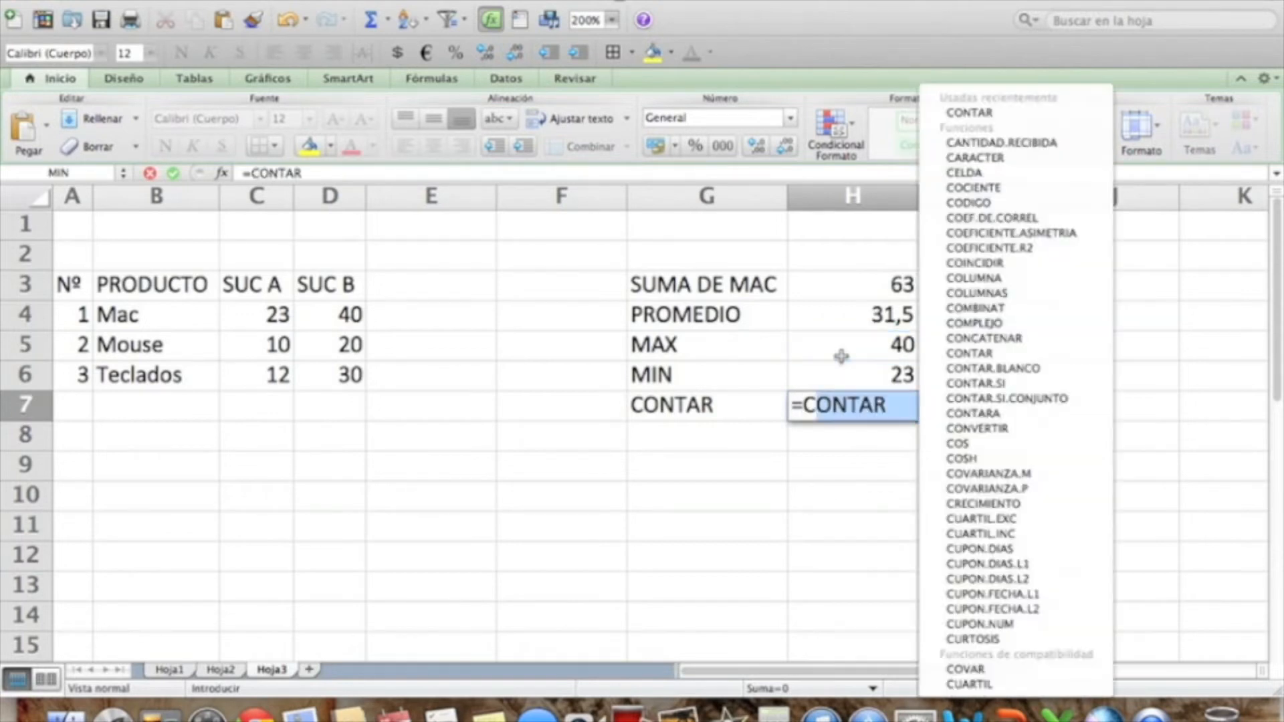
{"action": "type", "text": "("}
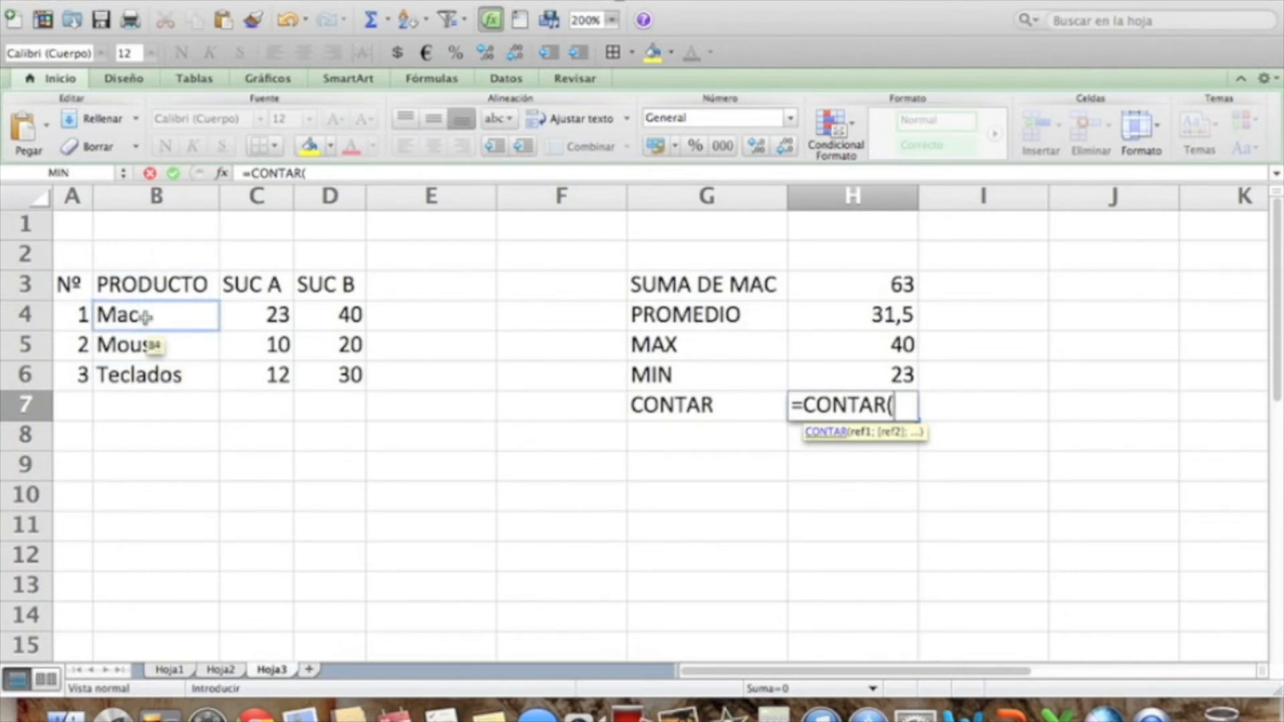
{"action": "type", "text": "B4"}
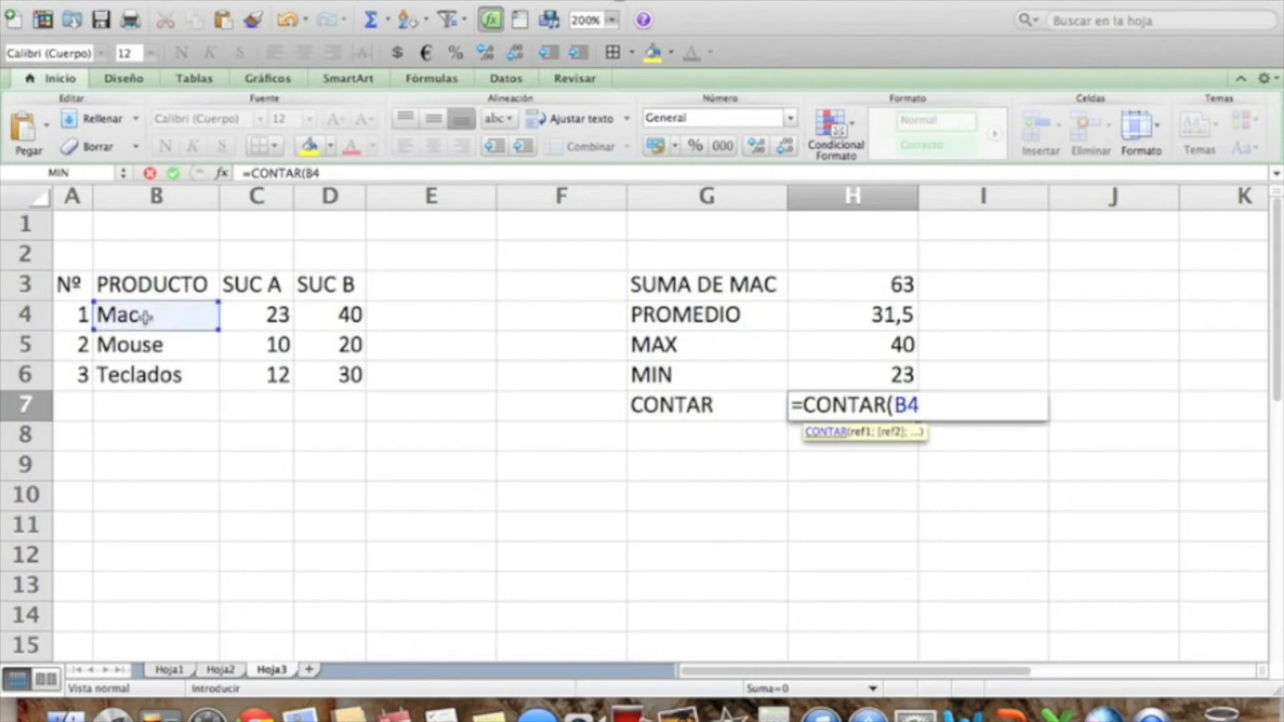
{"action": "type", "text": ":B6)"}
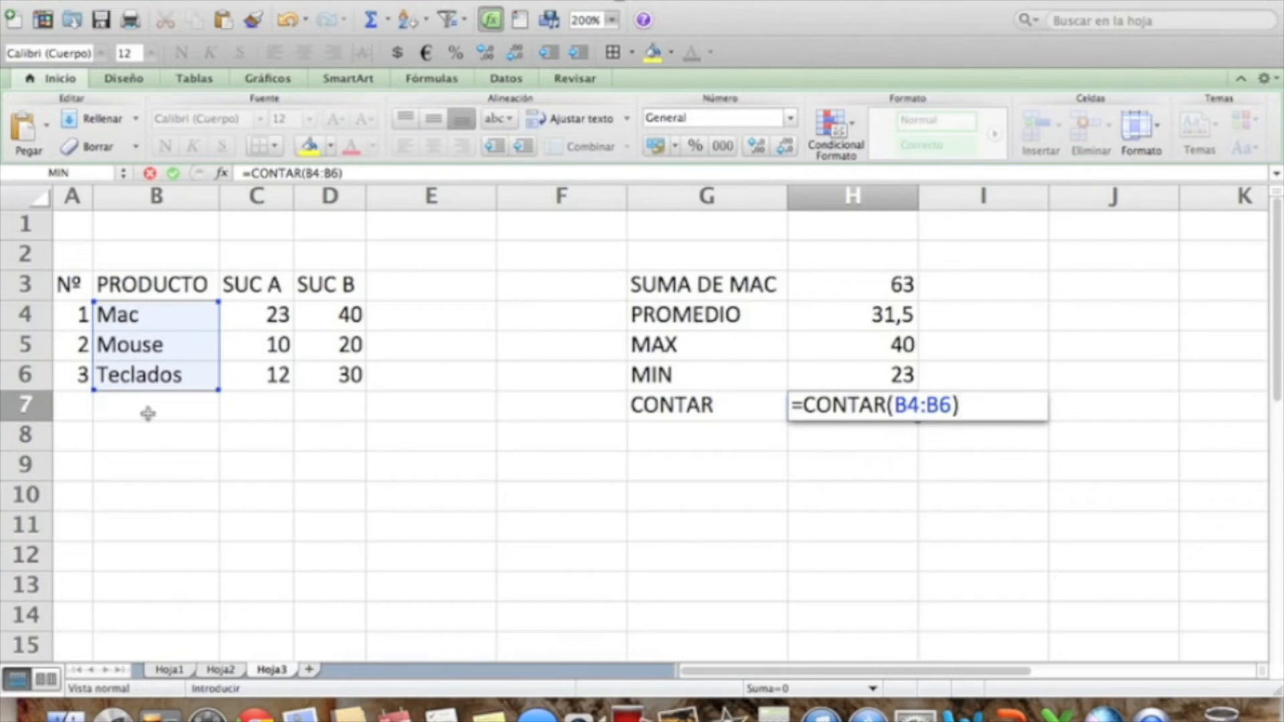
{"action": "key", "text": "Return"}
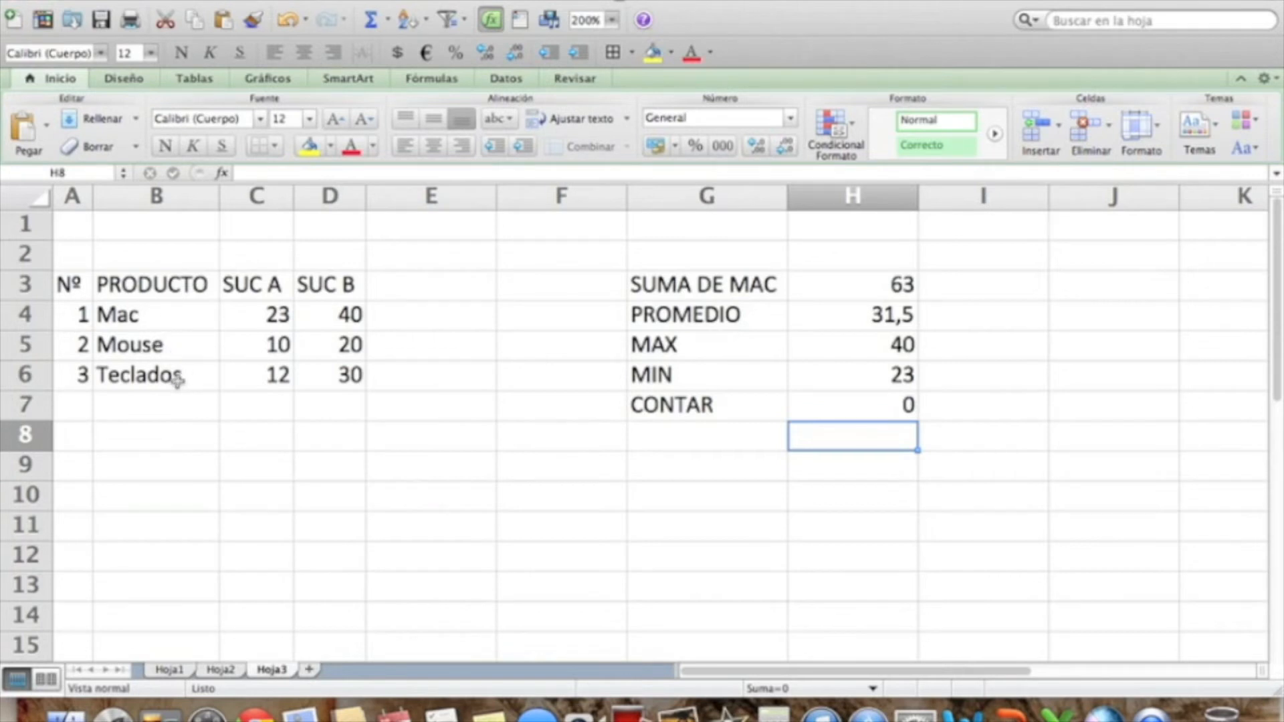
Replace the formula in H7 with =CONTAR(A4:A6) to count the numbered product entries.
{"action": "left_click", "coordinate": [845, 410]}
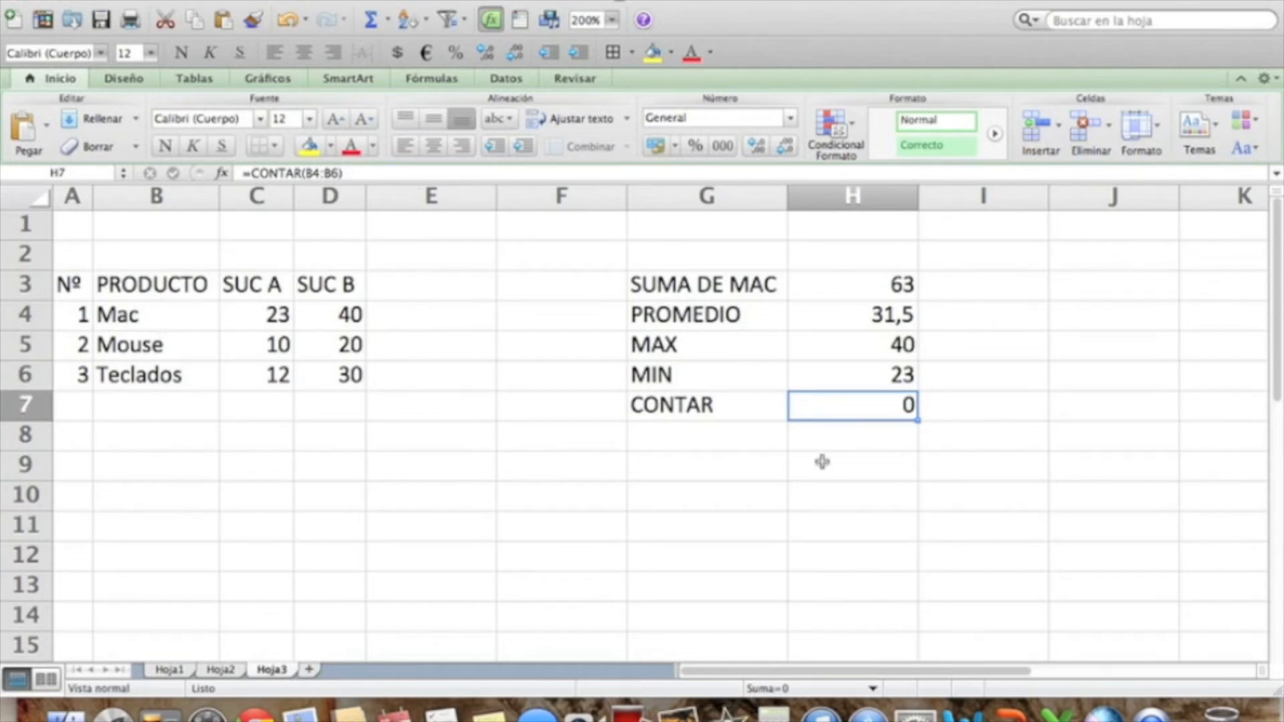
{"action": "key", "text": "BackSpace"}
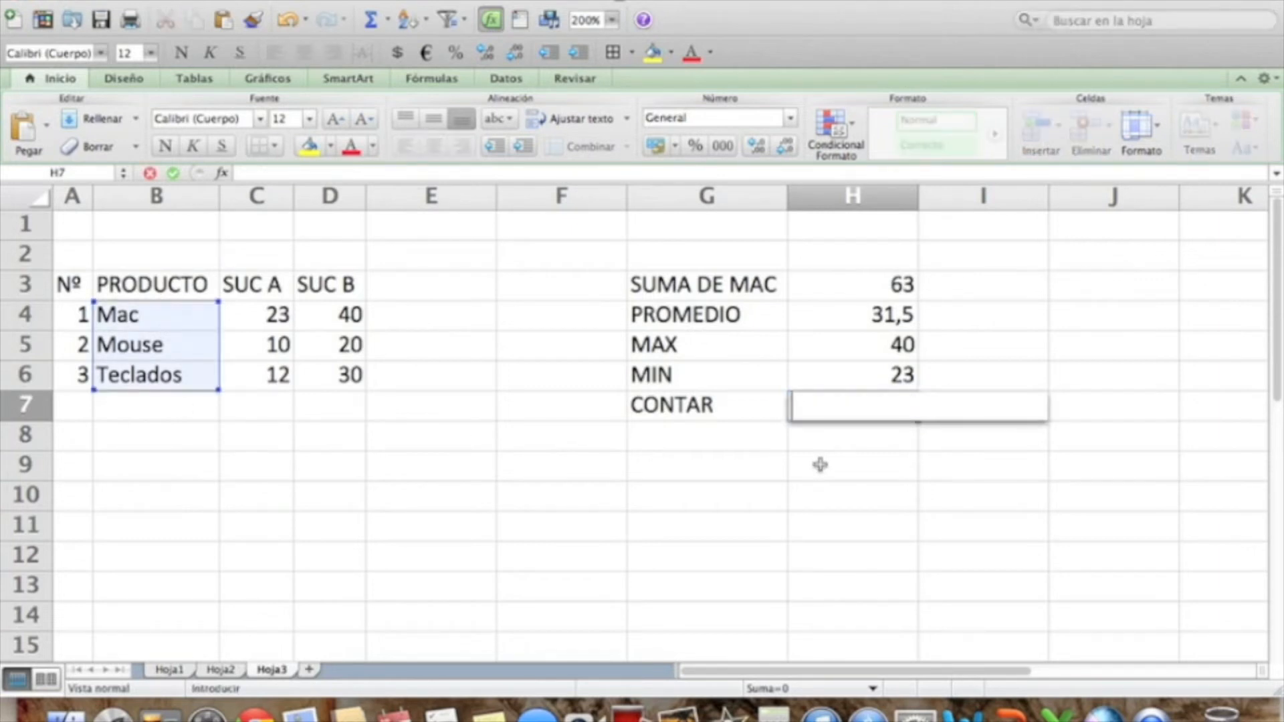
{"action": "type", "text": "=CONTAR("}
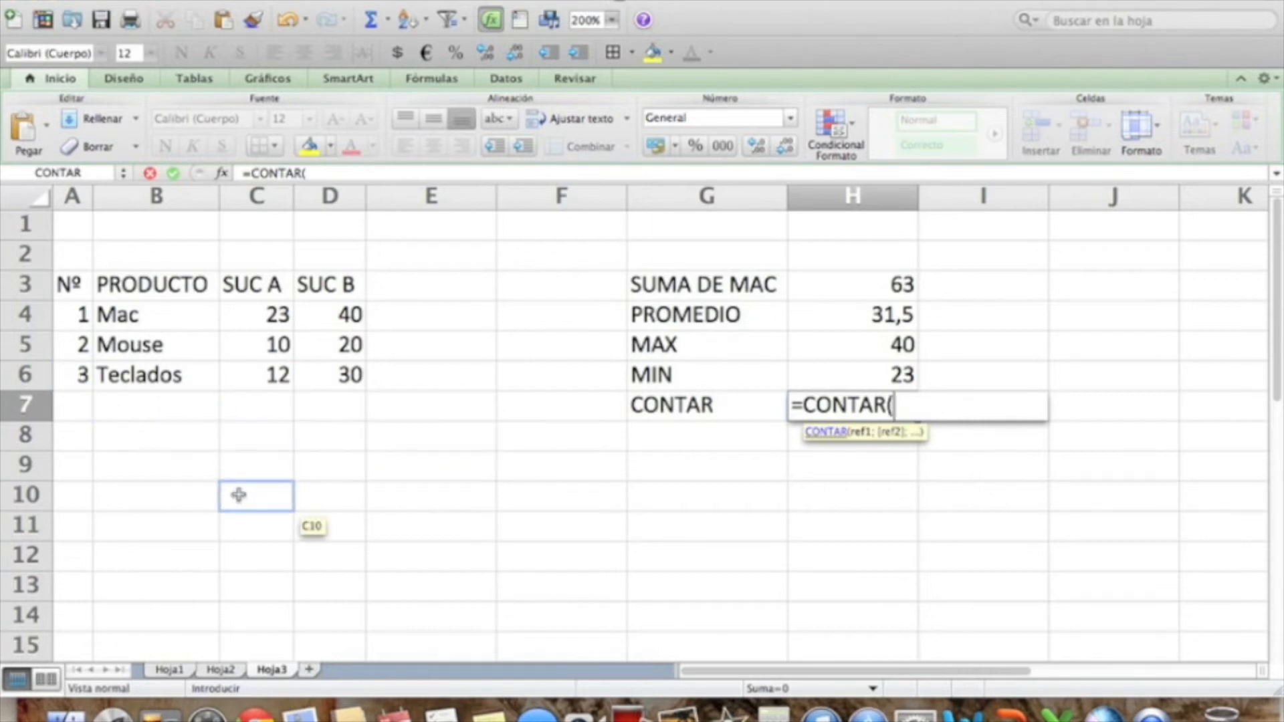
{"action": "type", "text": "A1"}
{"action": "key", "text": "BackSpace"}
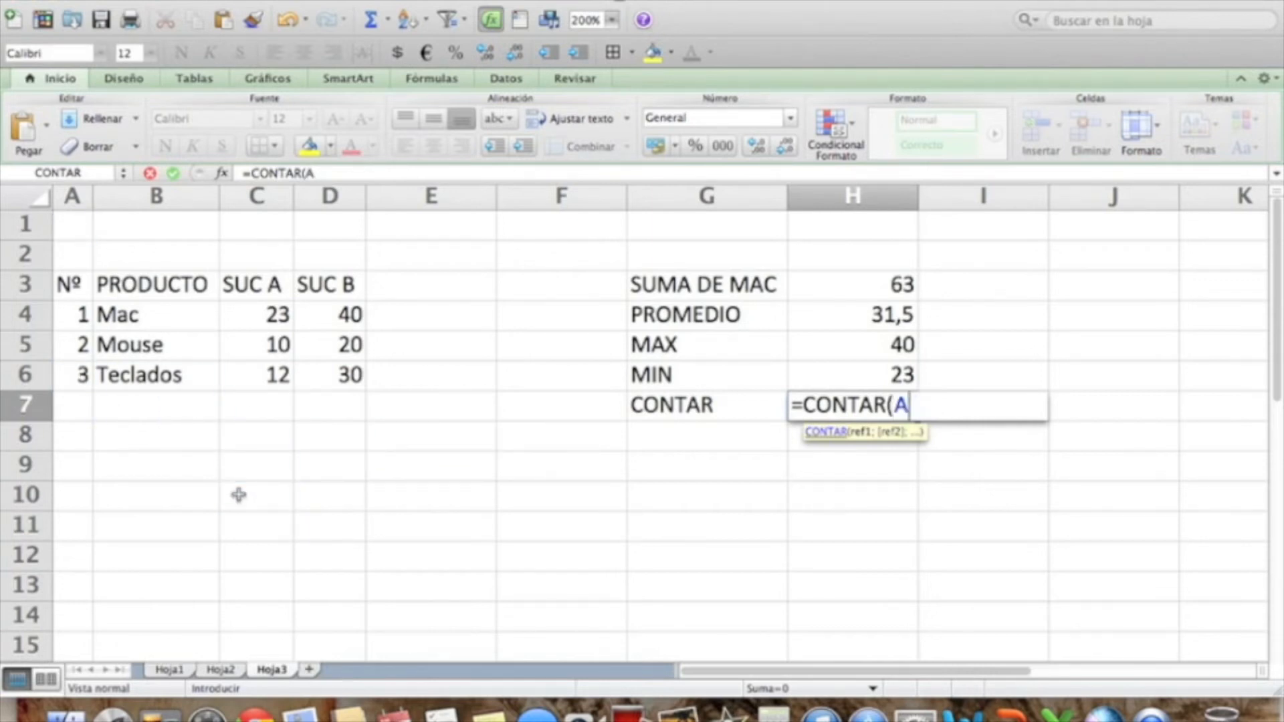
{"action": "type", "text": "4:A6)"}
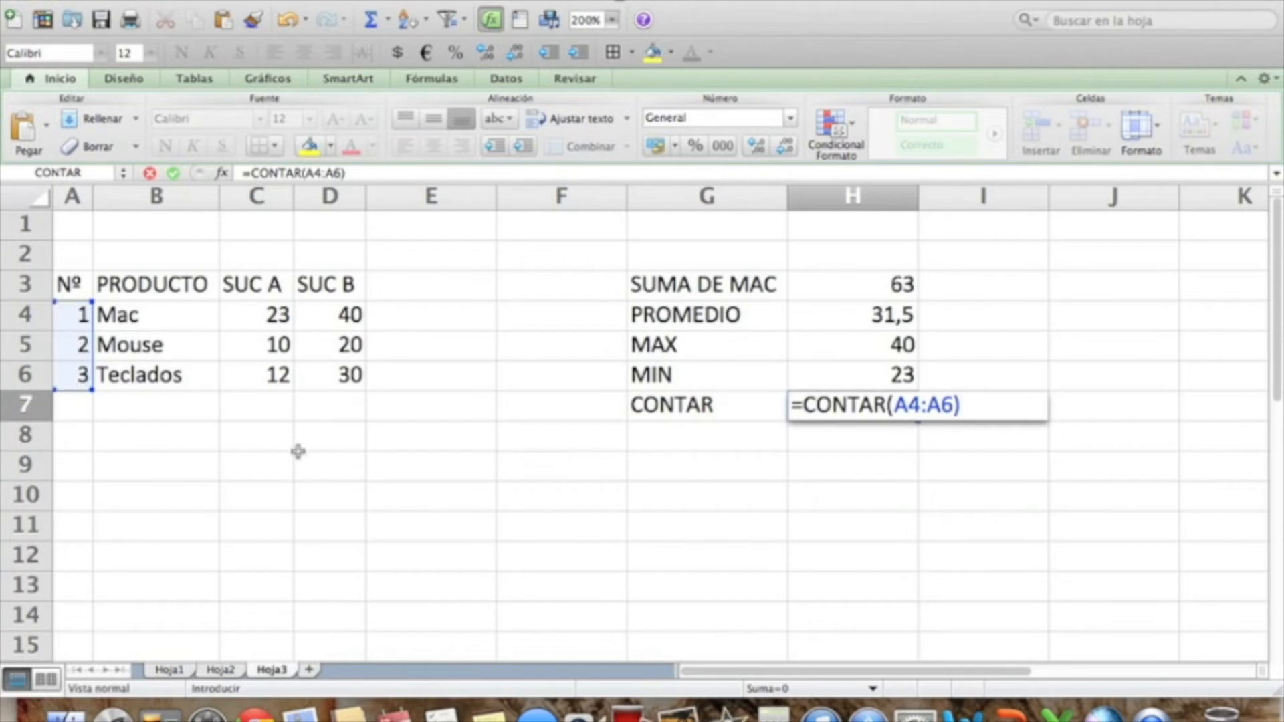
{"action": "key", "text": "Return"}
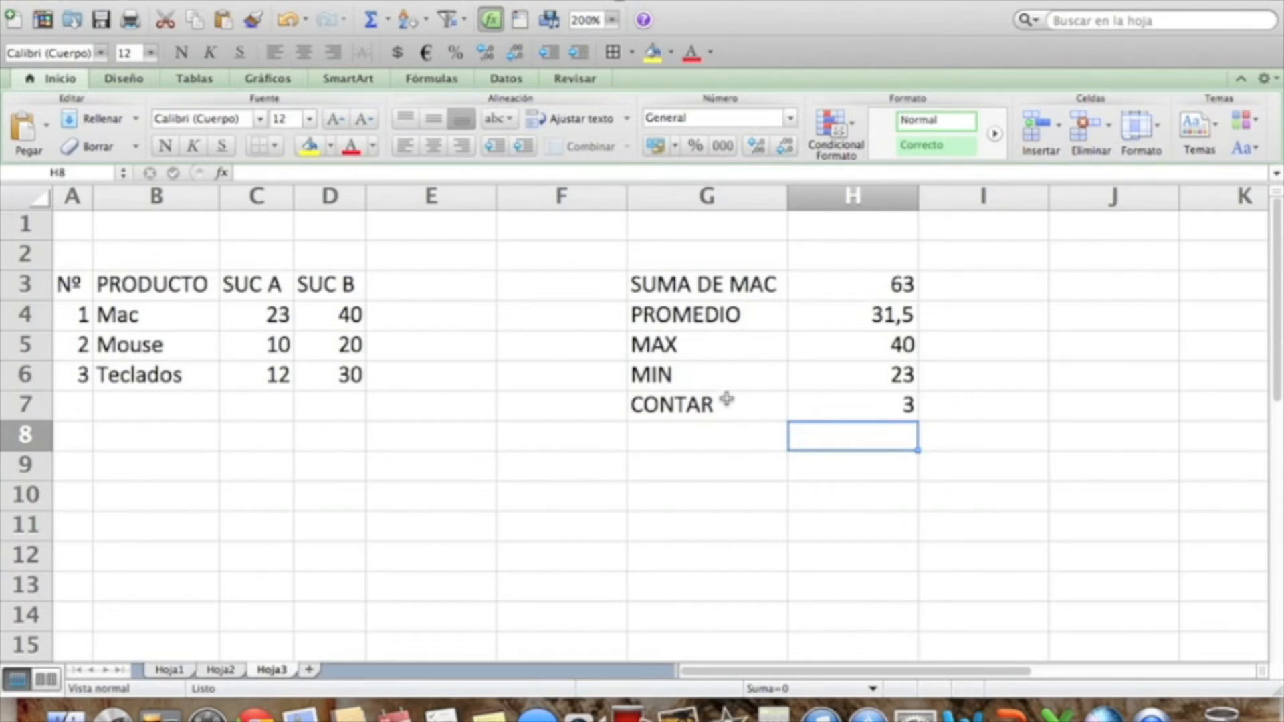
Insert a new sheet after Hoja3 and set its zoom to 200%.
{"action": "left_click", "coordinate": [382, 555]}
{"action": "left_click", "coordinate": [309, 670]}
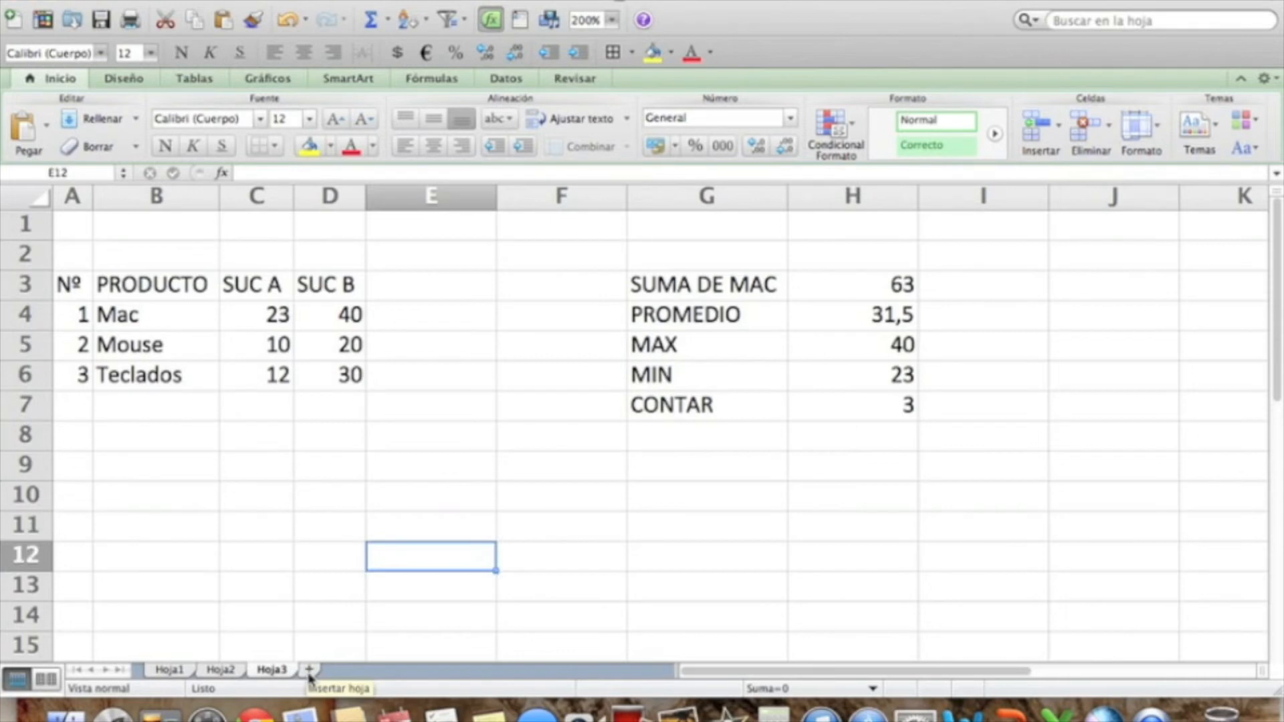
{"action": "left_click", "coordinate": [201, 311]}
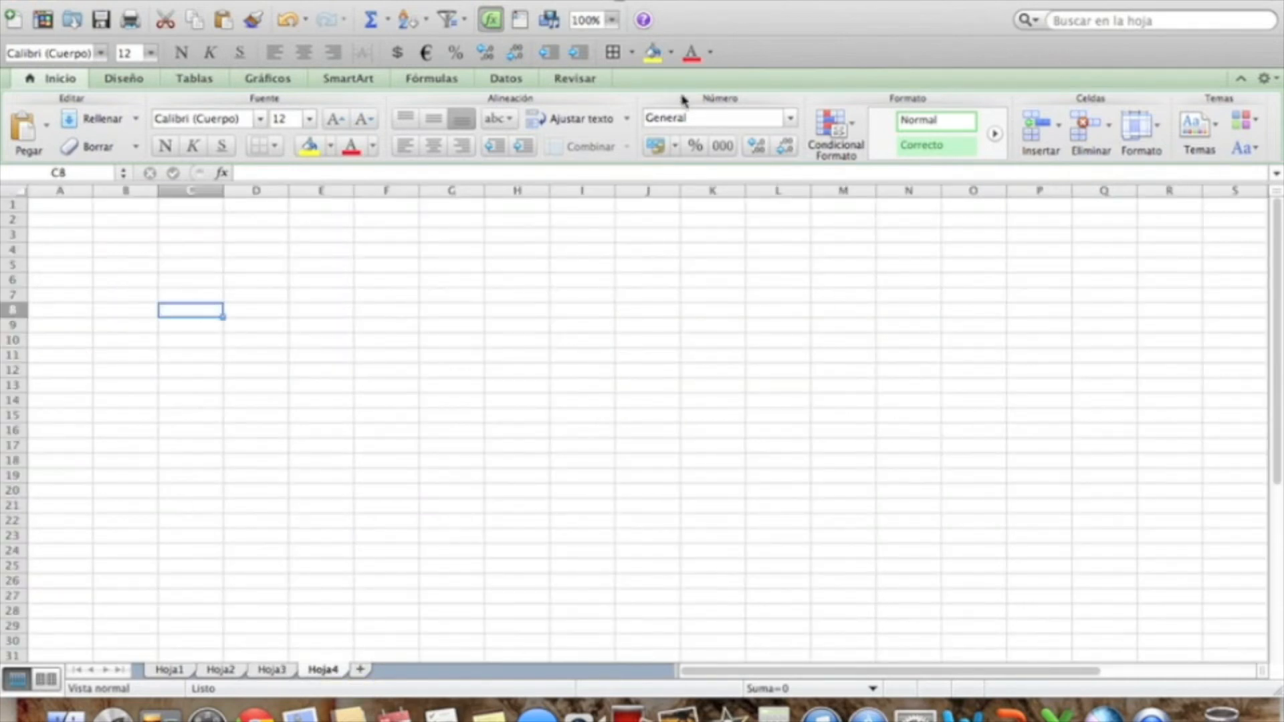
{"action": "left_click", "coordinate": [611, 20]}
{"action": "left_click", "coordinate": [605, 43]}
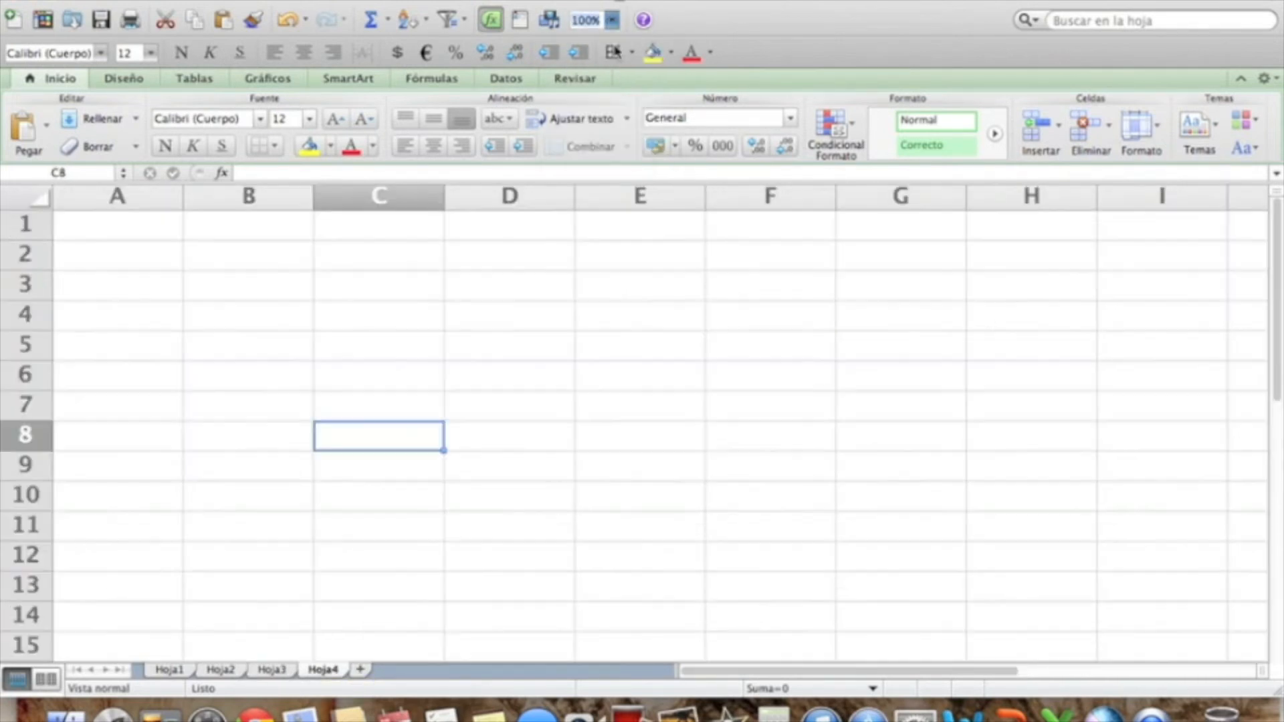
Enter the column headers NOMBRE, N1, N2, N3 and PROMEDIO in A2:E2.
{"action": "left_click", "coordinate": [285, 326]}
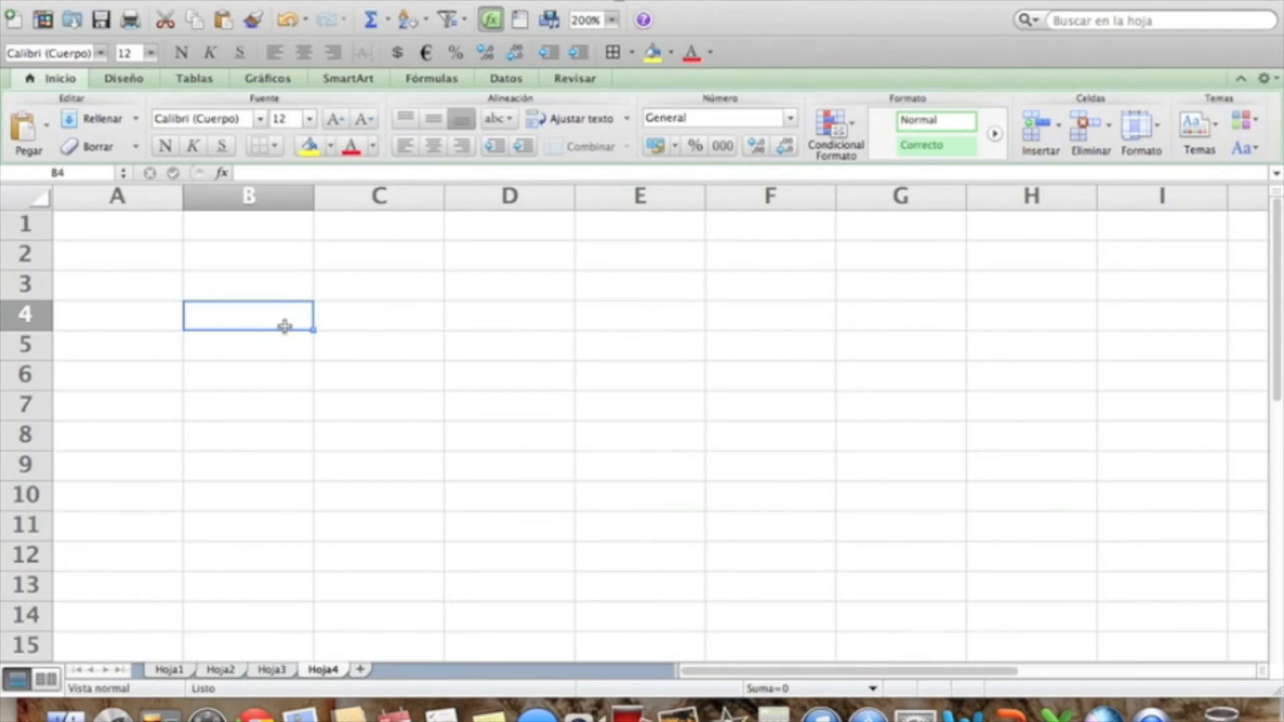
{"action": "left_click", "coordinate": [242, 289]}
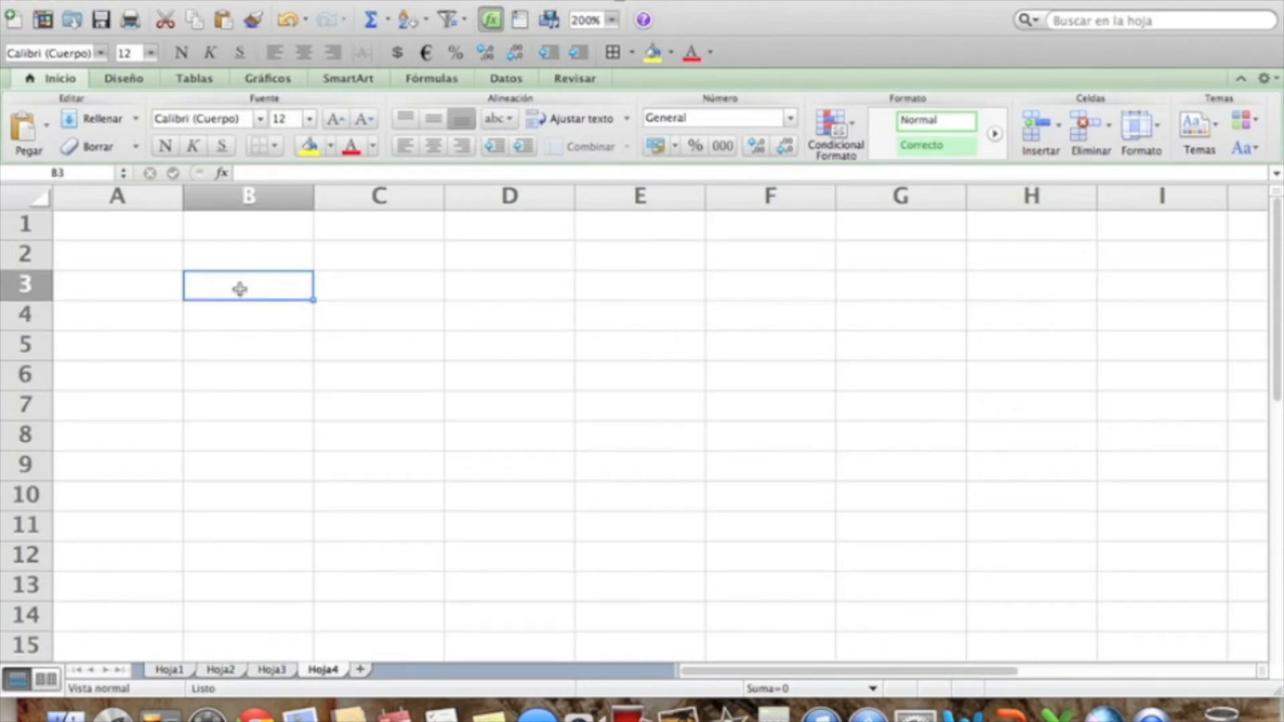
{"action": "key", "text": "Left"}
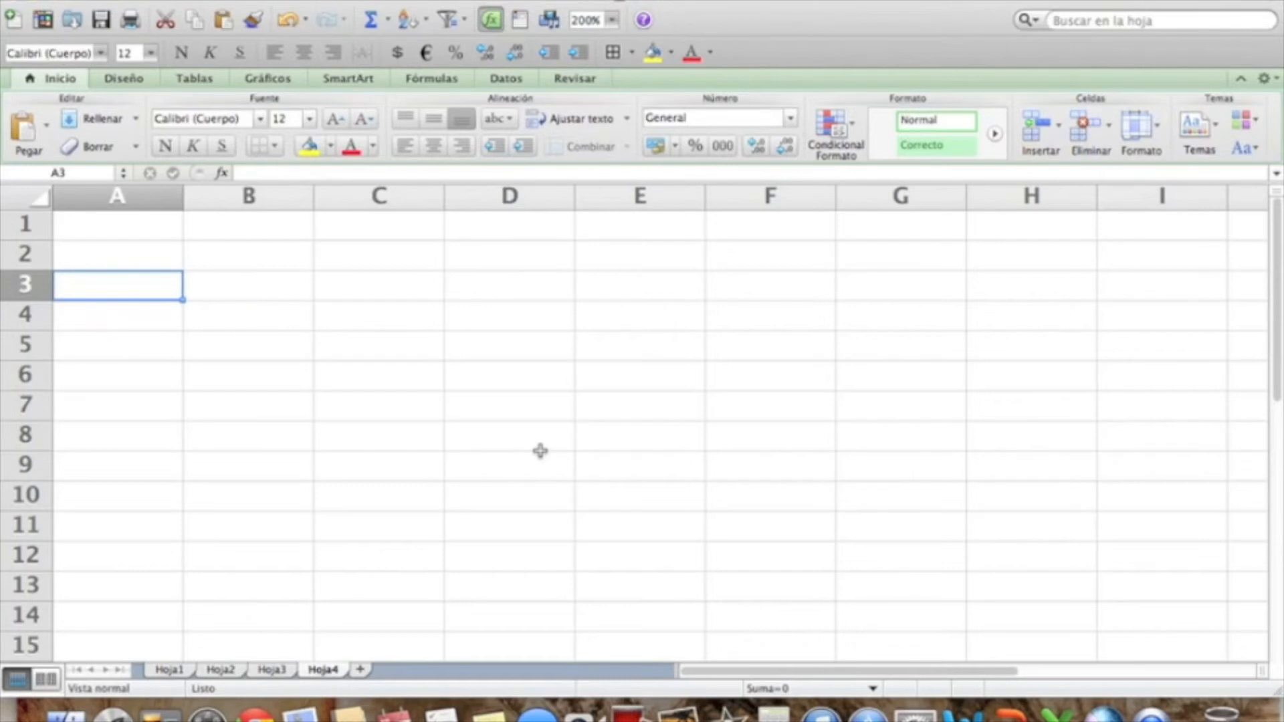
{"action": "key", "text": "Up"}
{"action": "type", "text": "NOMBRE"}
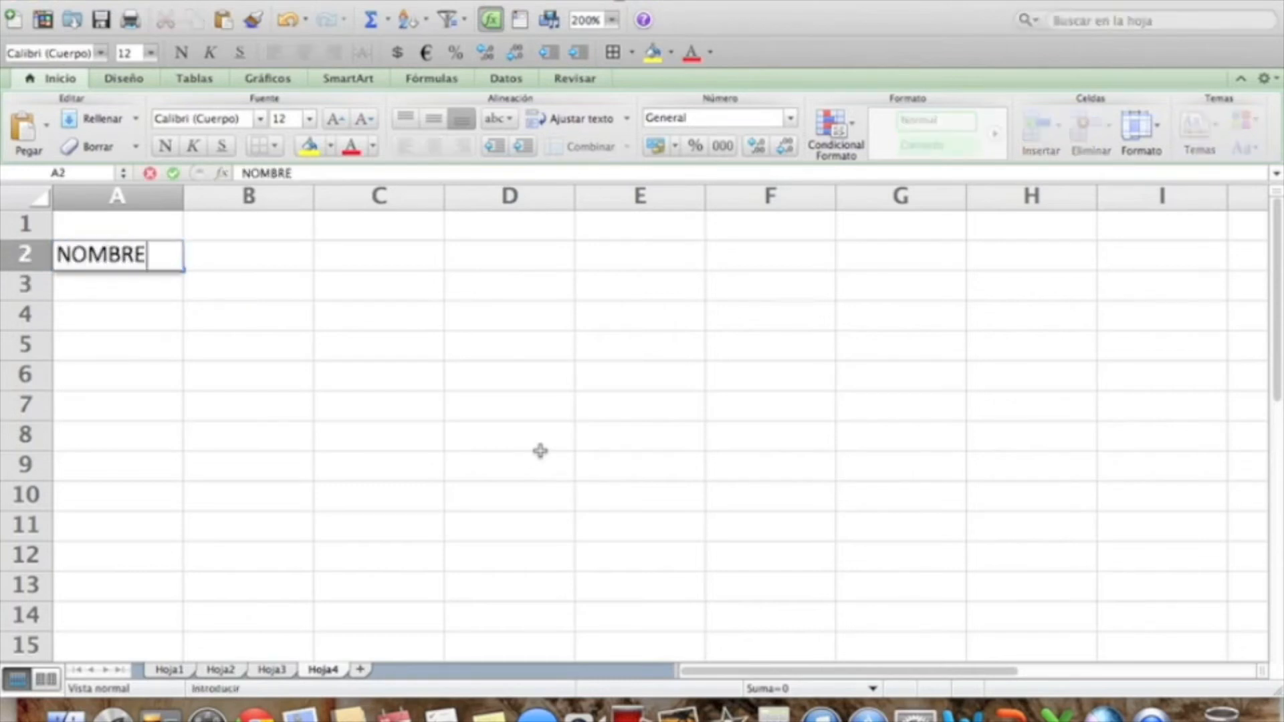
{"action": "key", "text": "Tab"}
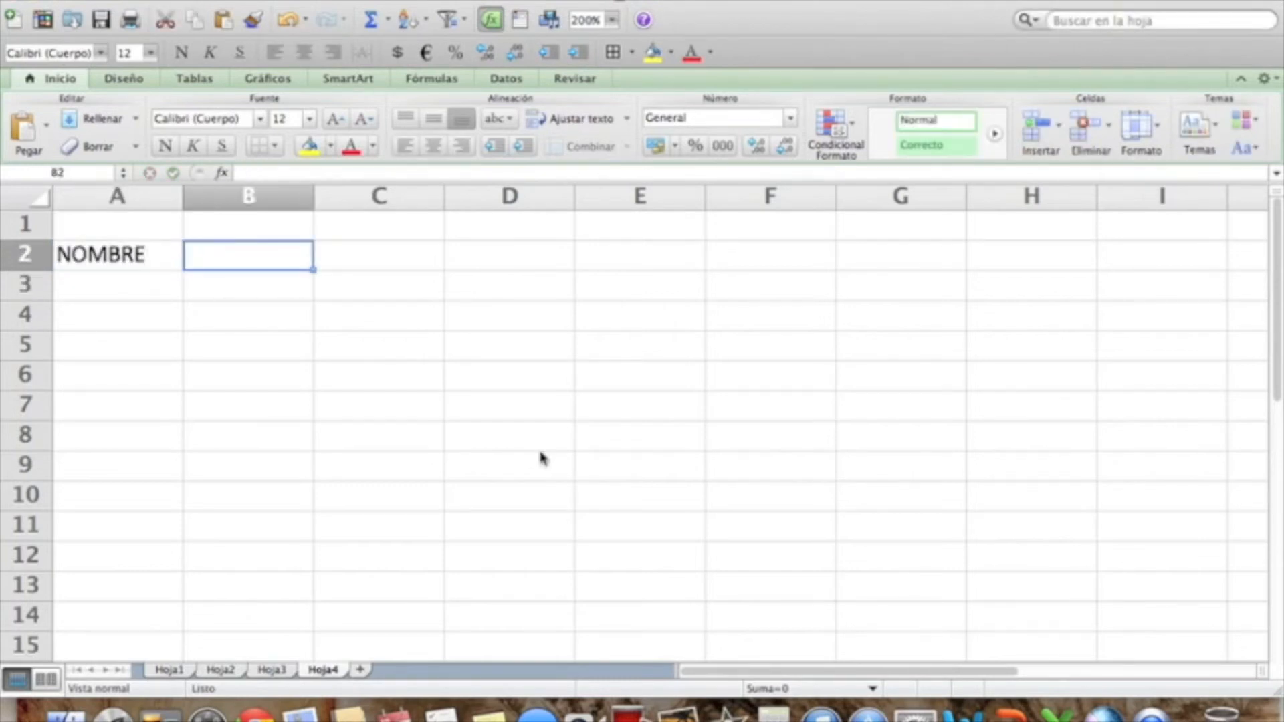
{"action": "type", "text": "N1"}
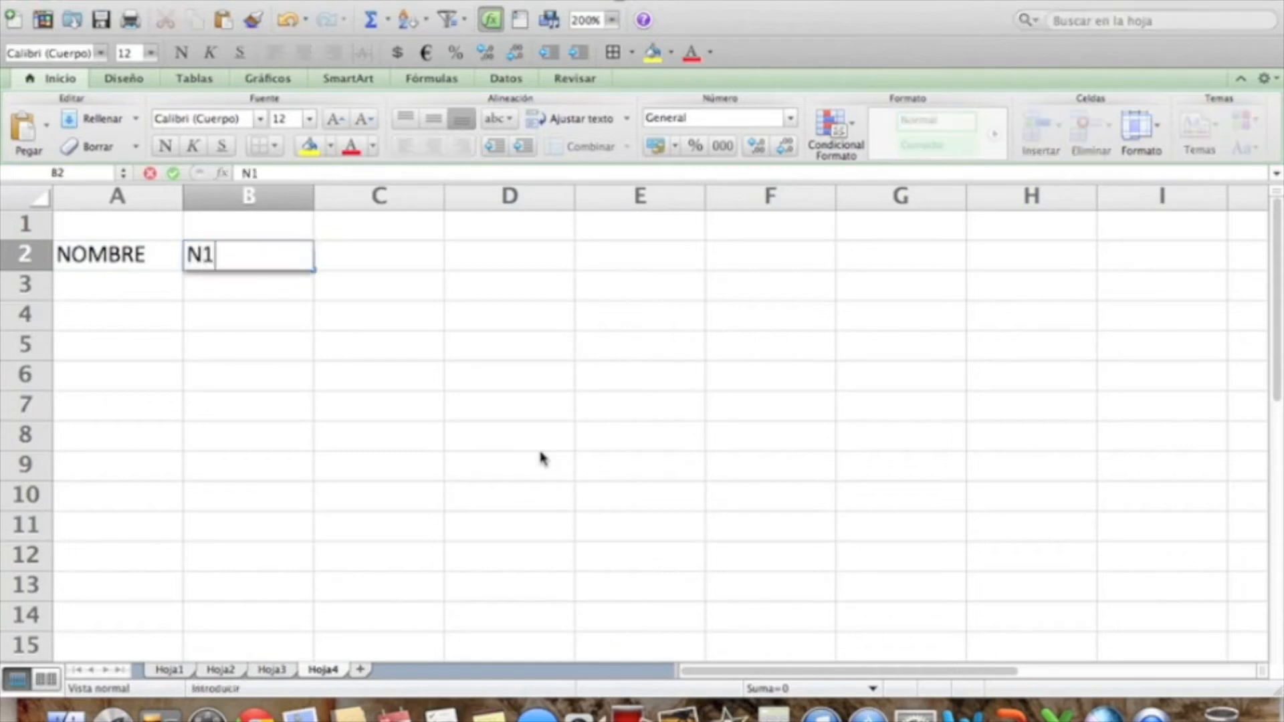
{"action": "key", "text": "Tab"}
{"action": "type", "text": "N2"}
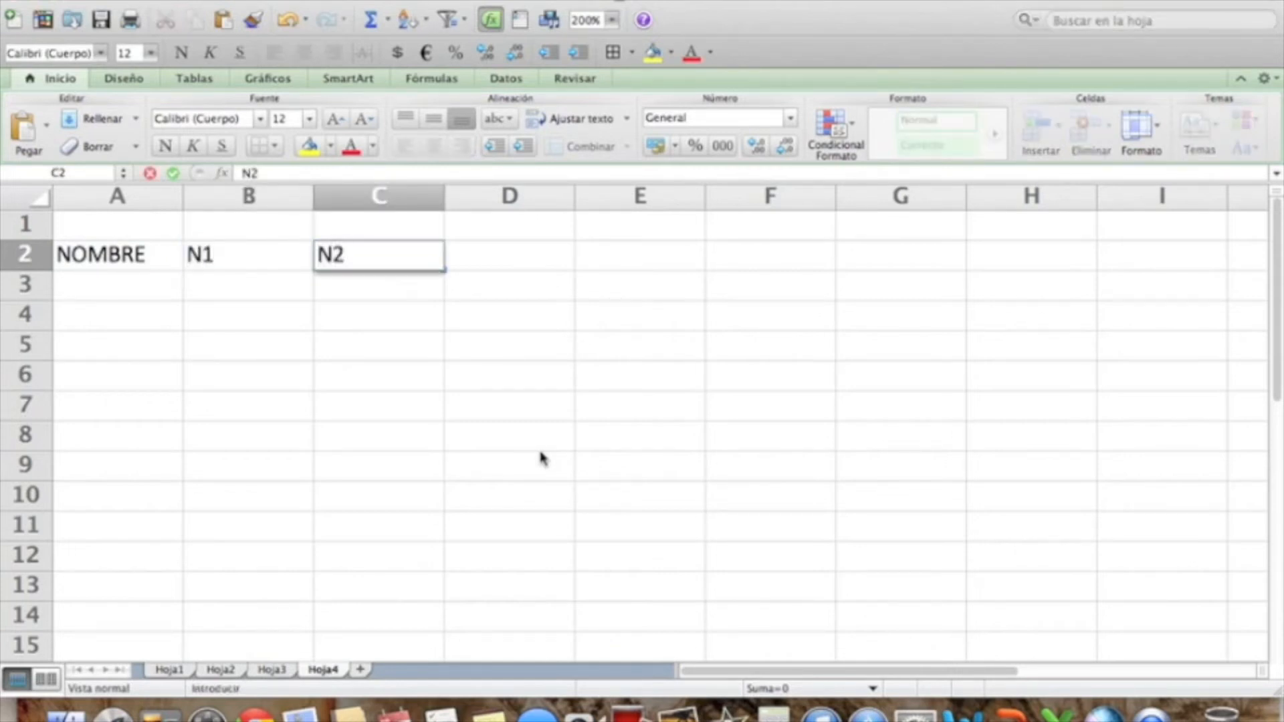
{"action": "key", "text": "Tab"}
{"action": "type", "text": "N3"}
{"action": "key", "text": "Tab"}
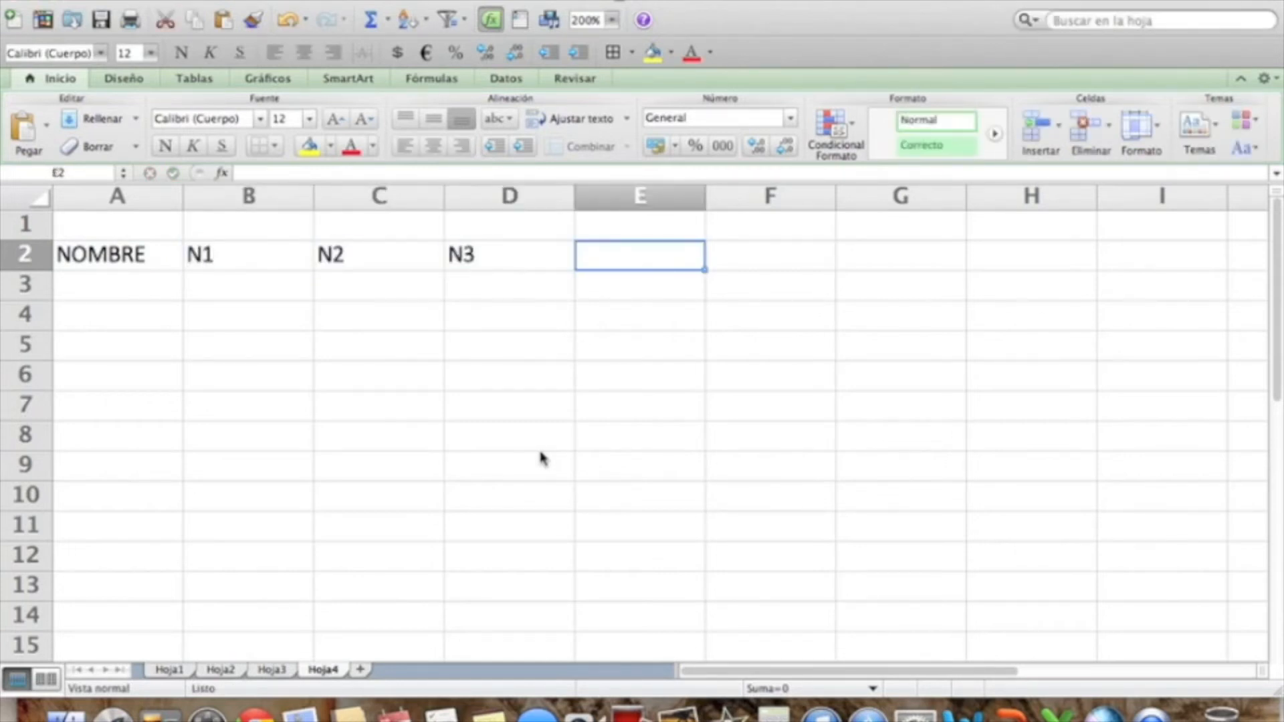
{"action": "type", "text": "PROMEDIO"}
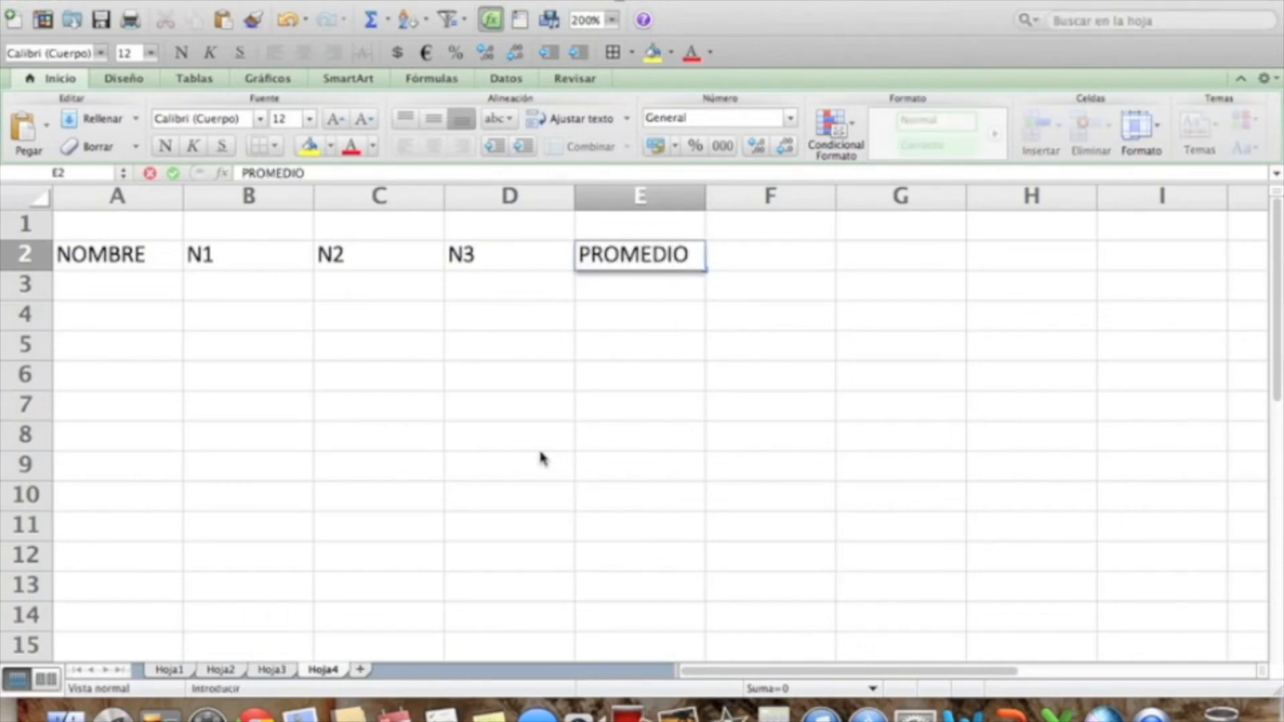
{"action": "key", "text": "Return"}
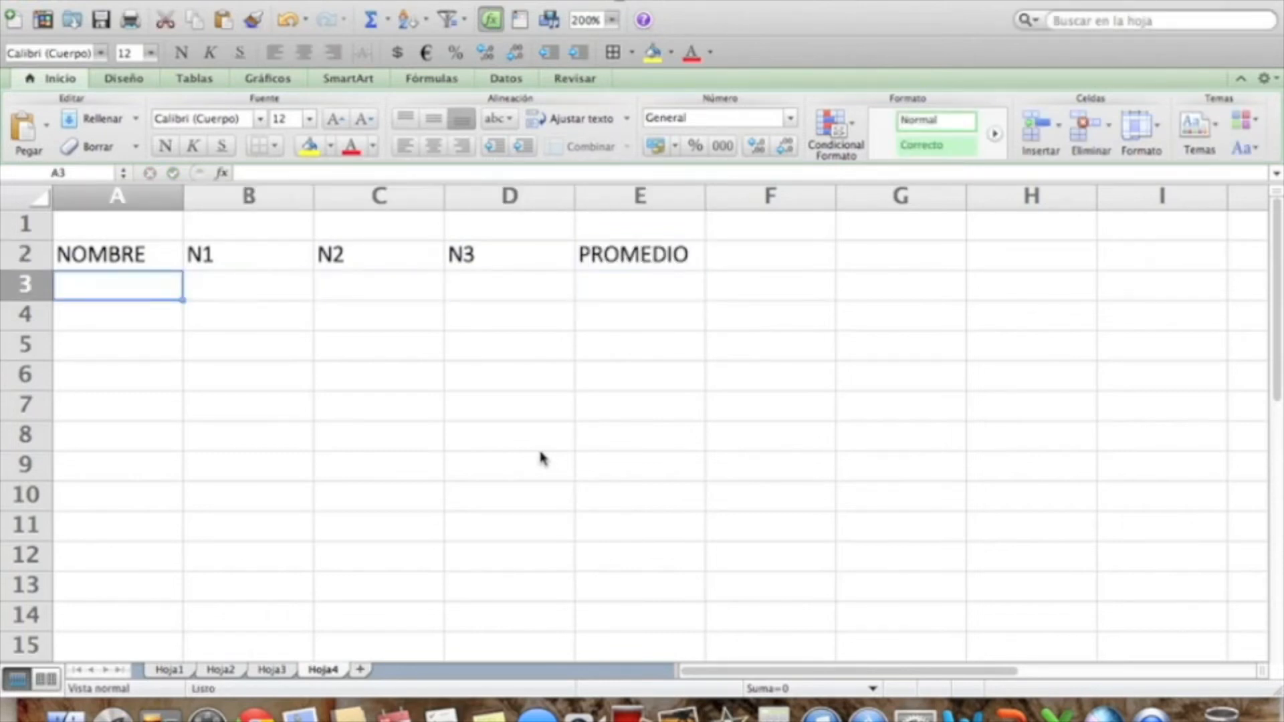
Fill the NOMBRE column with three first names in A3:A5.
{"action": "type", "text": "Javier"}
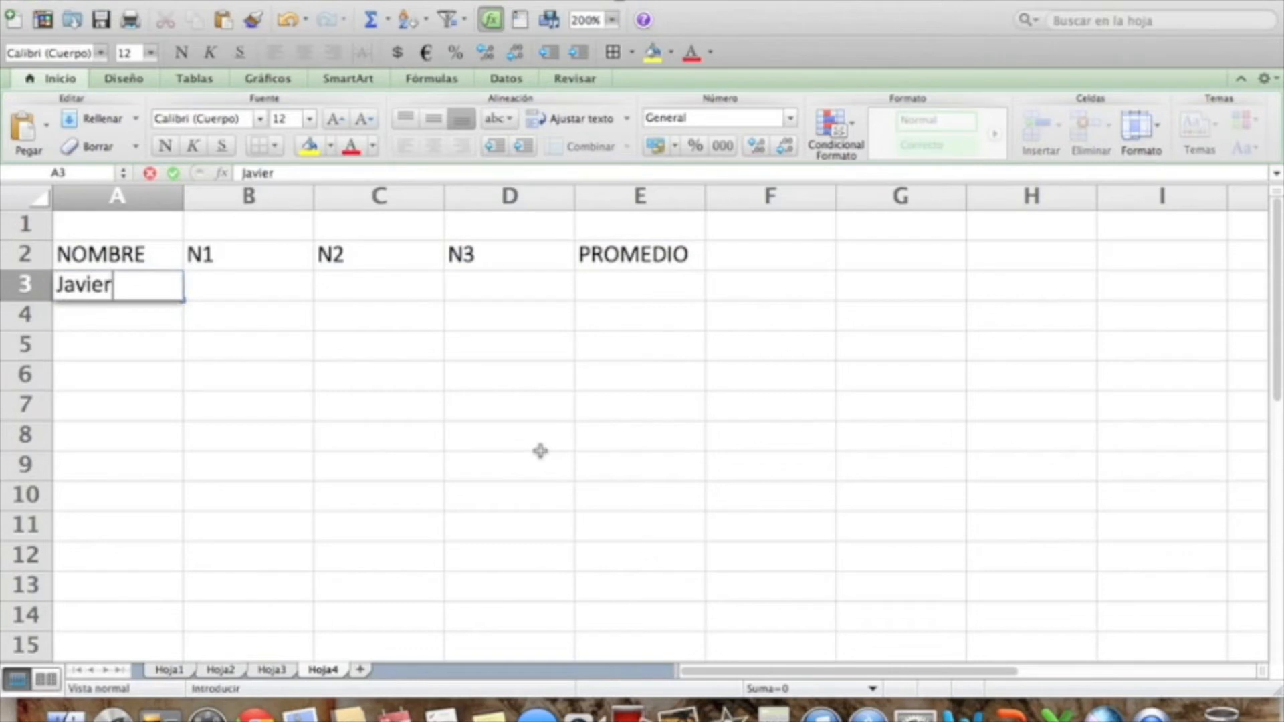
{"action": "key", "text": "Return"}
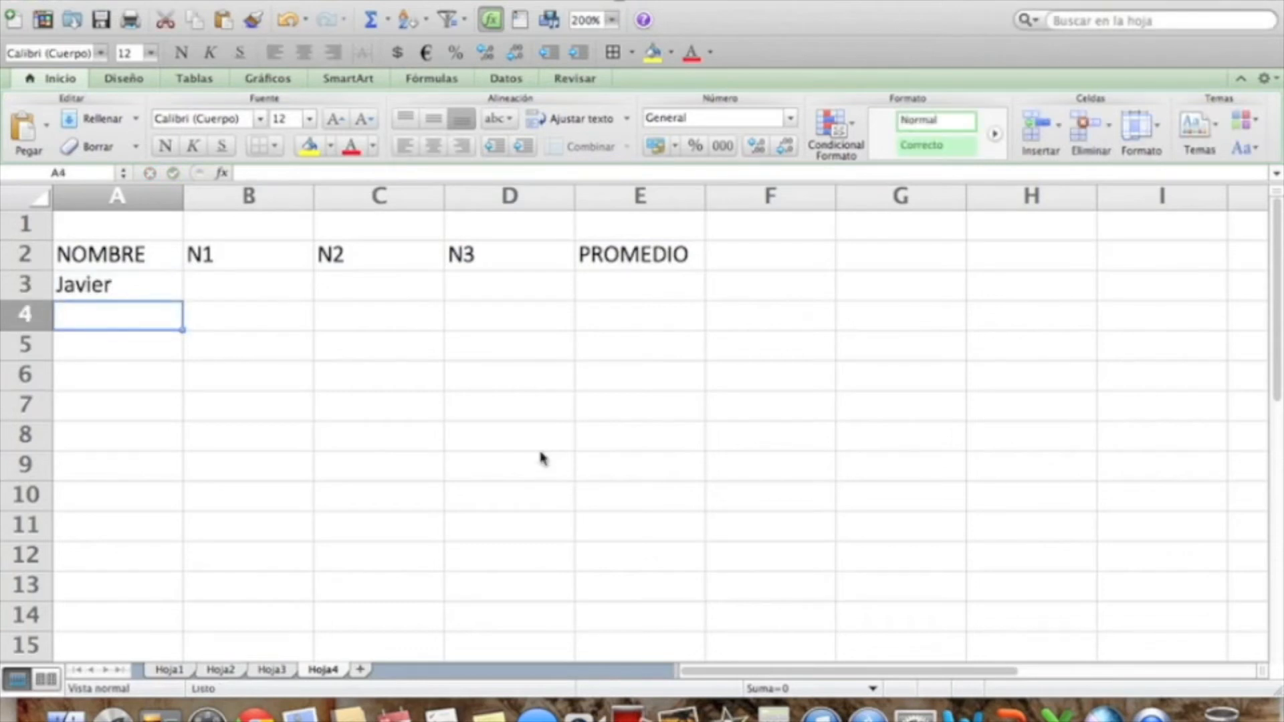
{"action": "type", "text": "Nancy"}
{"action": "key", "text": "Return"}
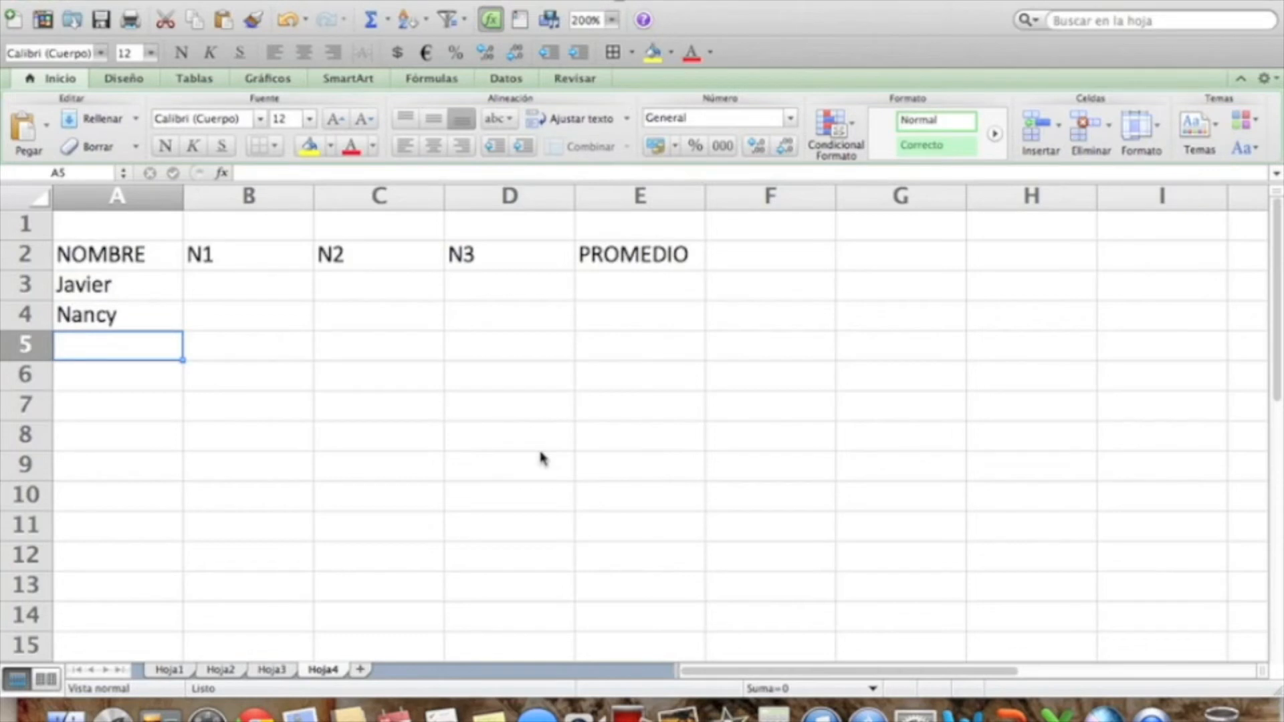
{"action": "type", "text": "Daniela"}
{"action": "key", "text": "Return"}
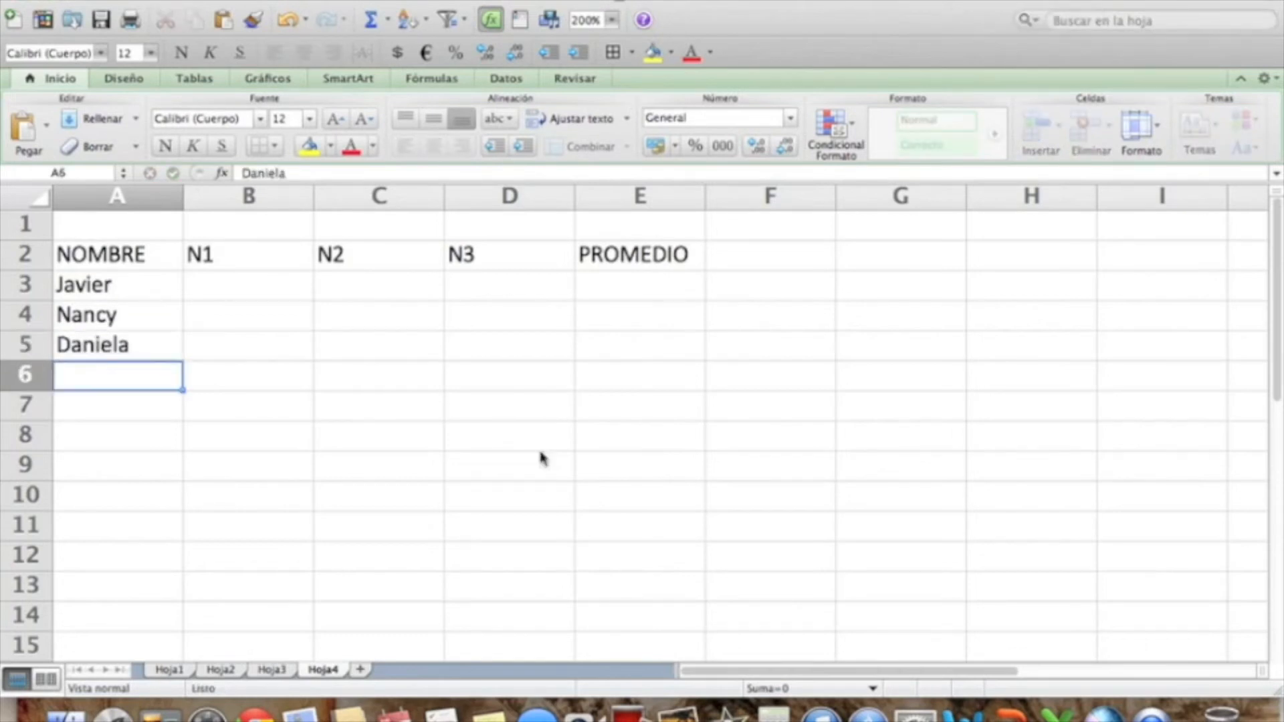
Enter the first person's values 30, 40 and 25 under N1, N2 and N3 in B3:D3.
{"action": "key", "text": "Right"}
{"action": "key", "text": "Up"}
{"action": "key", "text": "Up"}
{"action": "key", "text": "Up"}
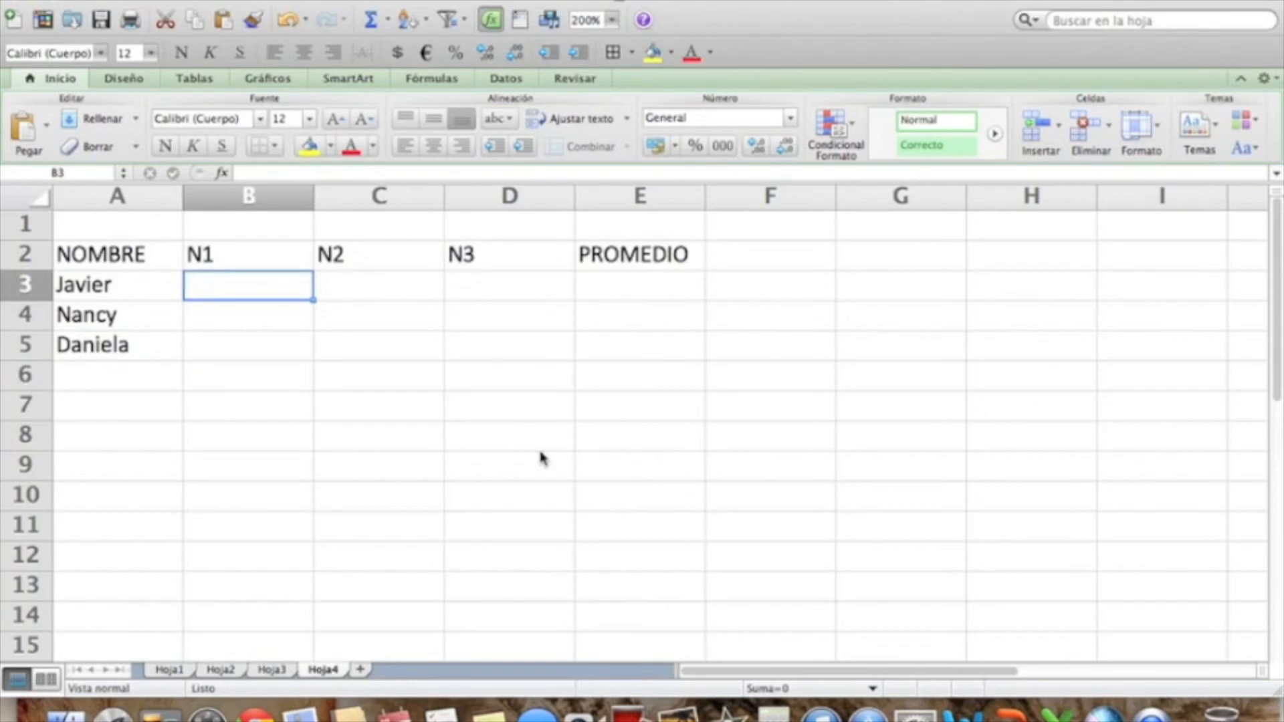
{"action": "type", "text": "30"}
{"action": "key", "text": "Tab"}
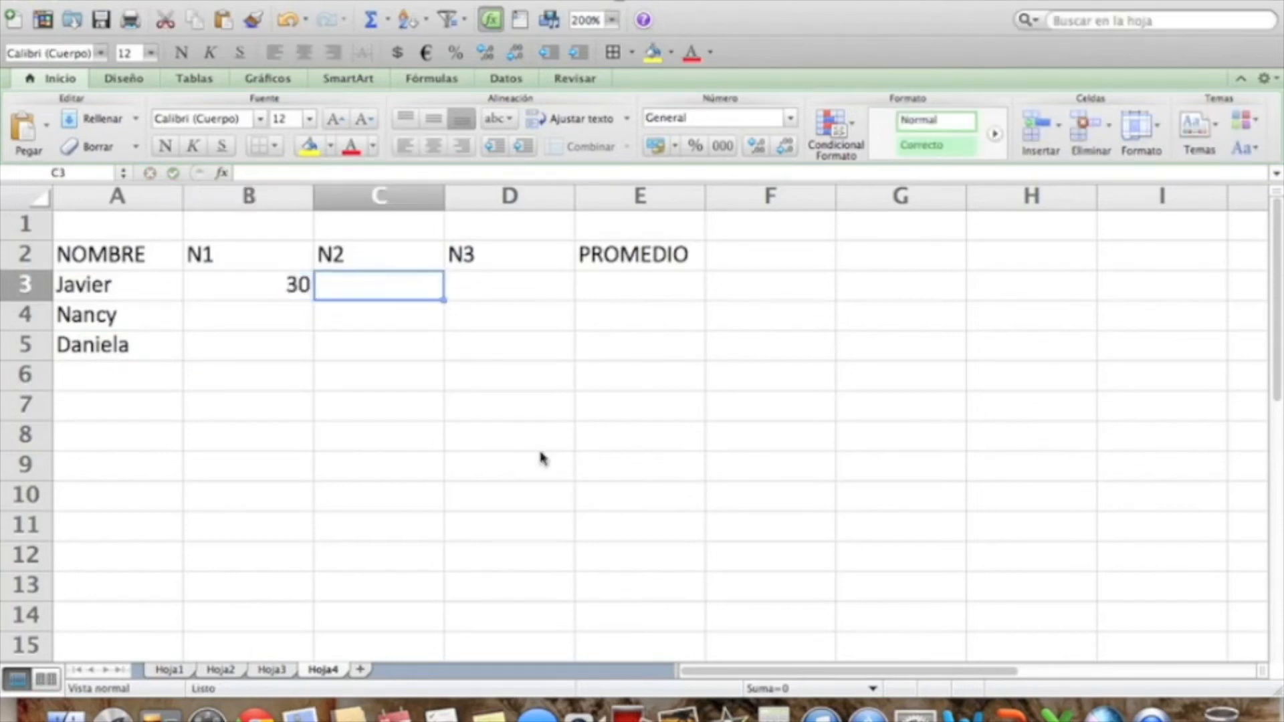
{"action": "type", "text": "40"}
{"action": "key", "text": "Tab"}
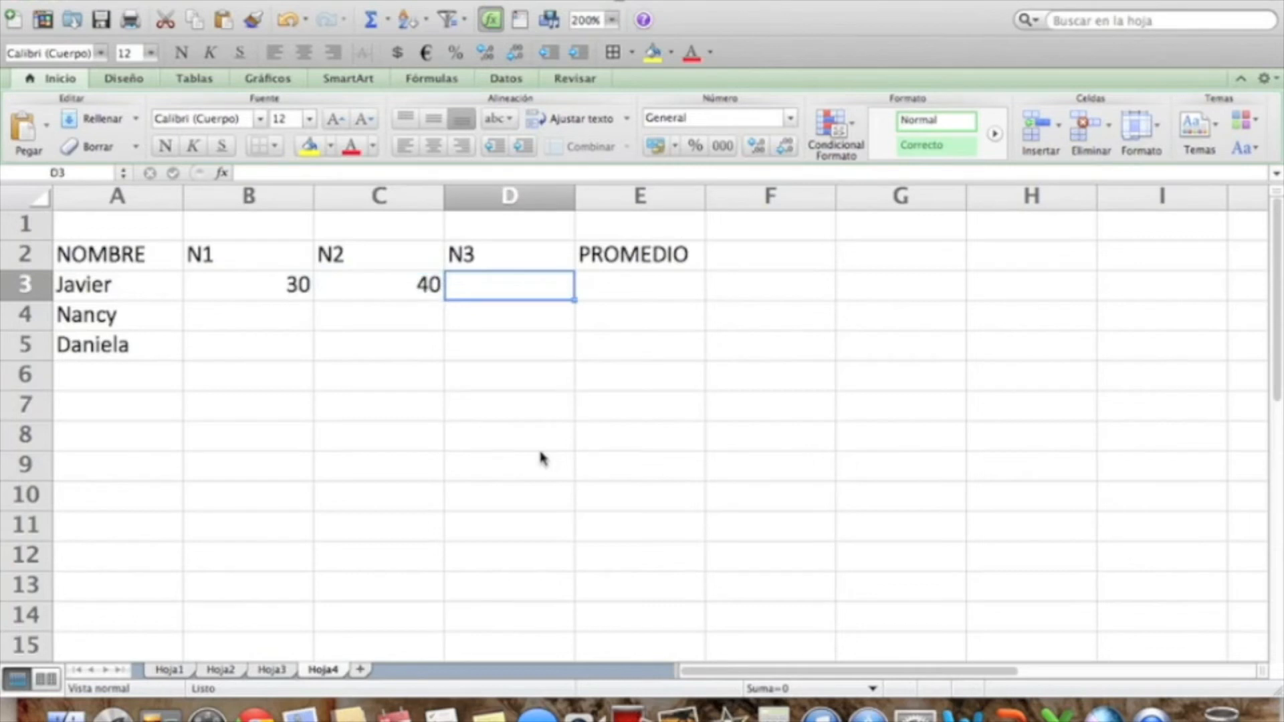
{"action": "type", "text": "25"}
{"action": "key", "text": "Tab"}
Enter the second person's values 70, 60 and 70 under N1, N2 and N3 in B4:D4.
{"action": "key", "text": "Down"}
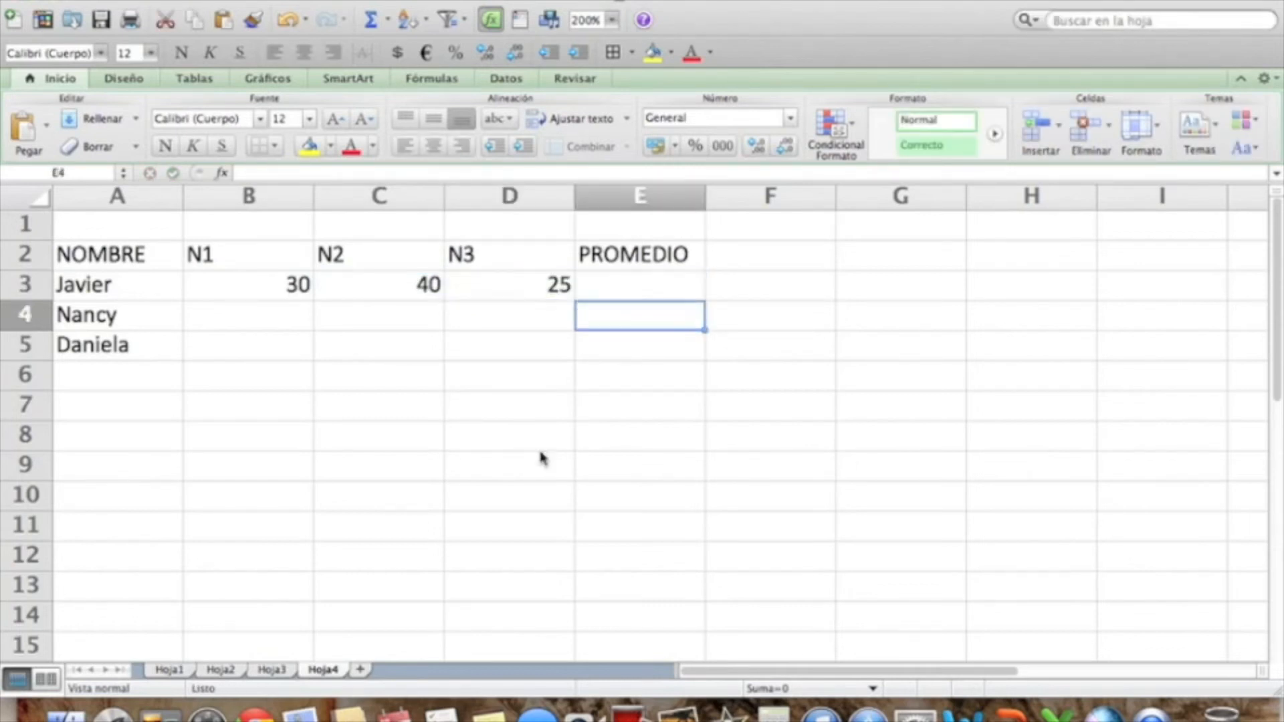
{"action": "key", "text": "Left"}
{"action": "key", "text": "Left"}
{"action": "key", "text": "Left"}
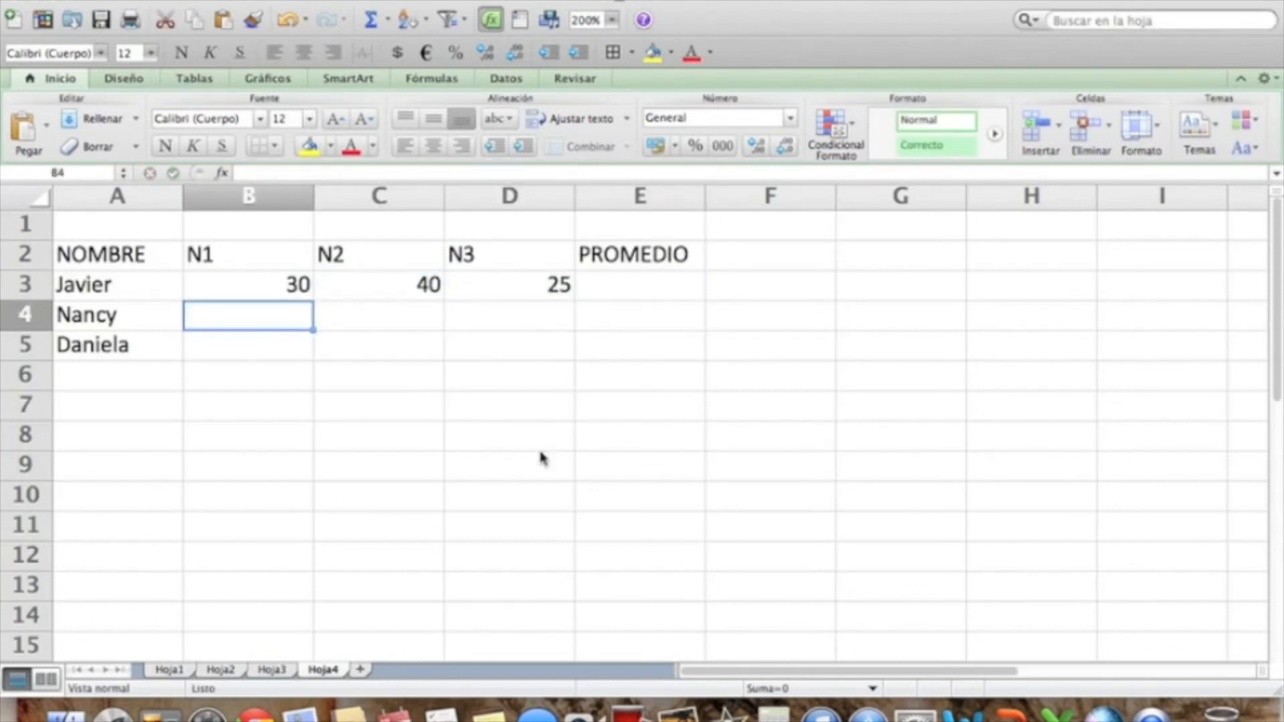
{"action": "type", "text": "70"}
{"action": "key", "text": "Tab"}
{"action": "type", "text": "60"}
{"action": "key", "text": "Tab"}
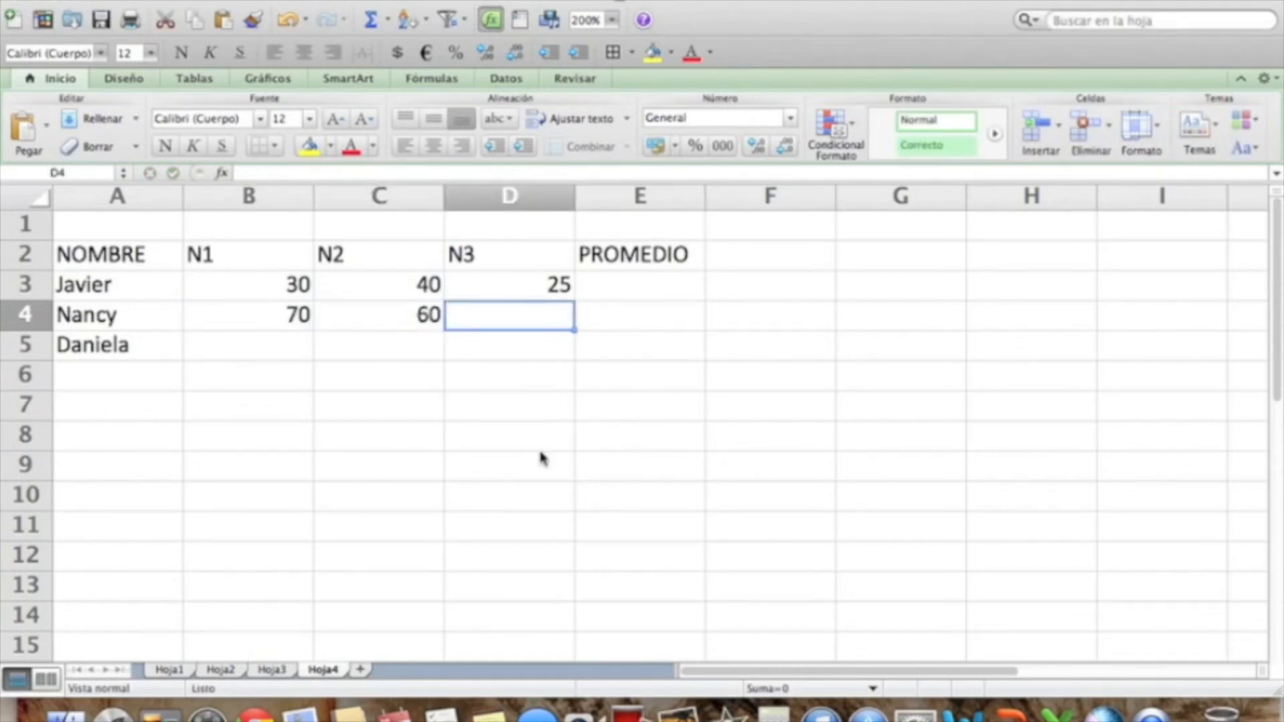
{"action": "type", "text": "70"}
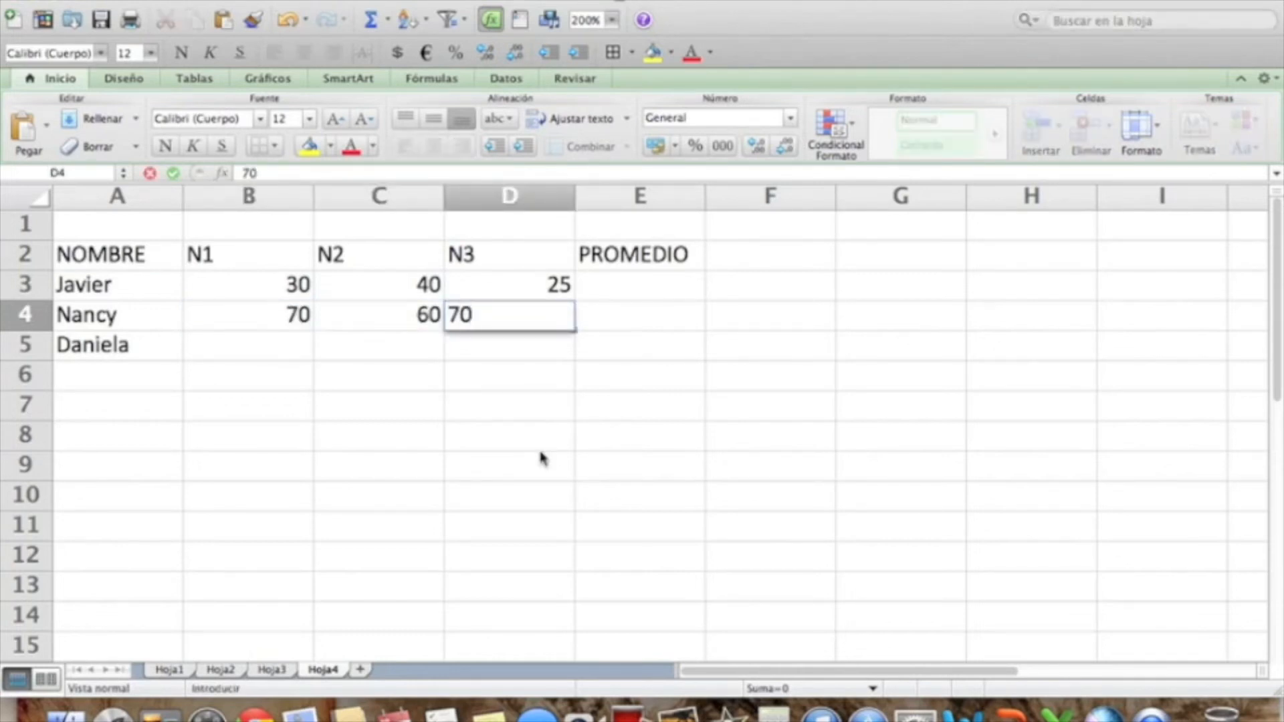
{"action": "key", "text": "Return"}
Enter the third person's values 20, 40 and 70 under N1, N2 and N3 in B5:D5.
{"action": "key", "text": "Left"}
{"action": "key", "text": "Left"}
{"action": "type", "text": "20"}
{"action": "key", "text": "Tab"}
{"action": "type", "text": "40"}
{"action": "key", "text": "Tab"}
{"action": "type", "text": "70"}
{"action": "key", "text": "Return"}
Calculate the first person's average in E3 with the formula =PROMEDIO(B3:D3).
{"action": "key", "text": "Right"}
{"action": "key", "text": "Up"}
{"action": "key", "text": "Up"}
{"action": "key", "text": "Up"}
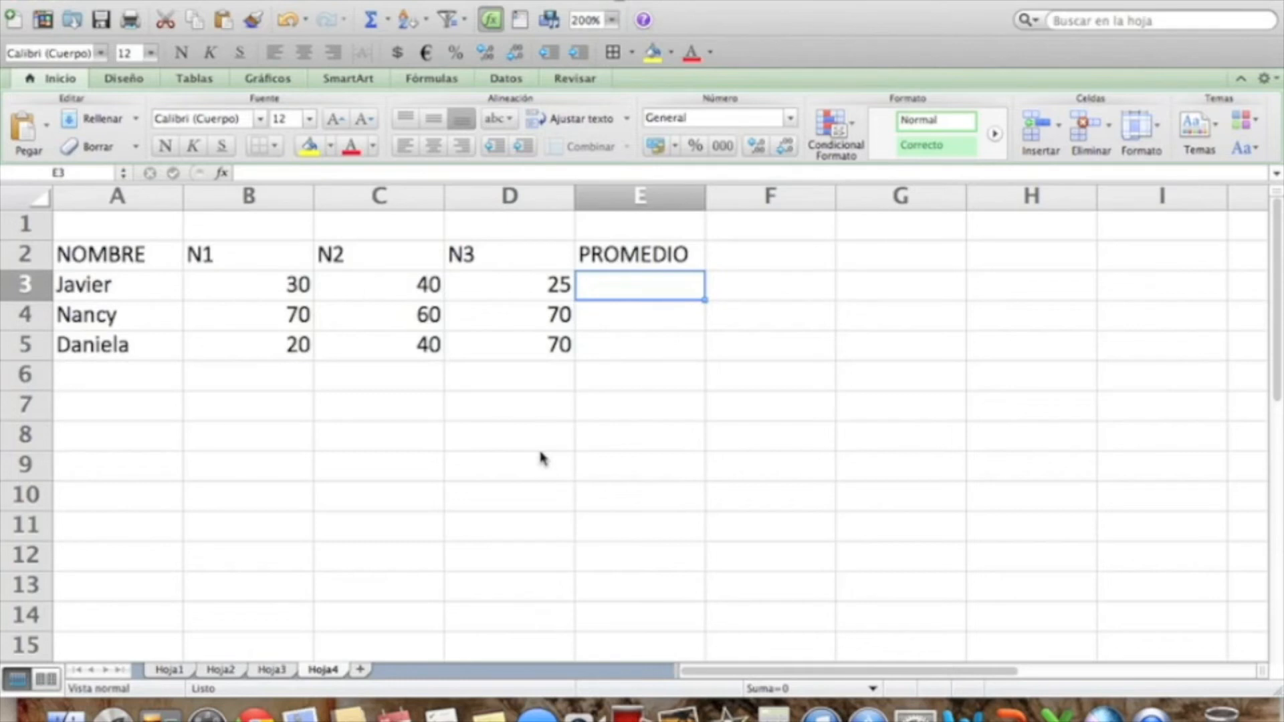
{"action": "type", "text": "="}
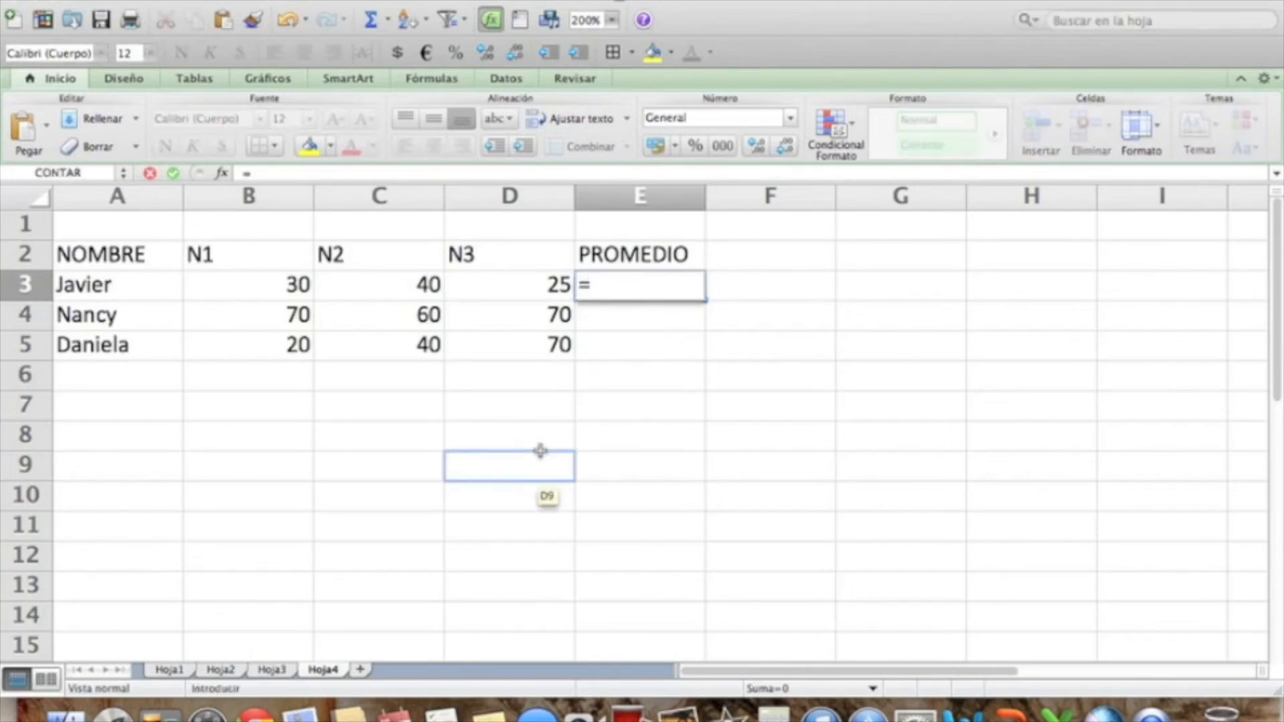
{"action": "type", "text": "PROMEDIO("}
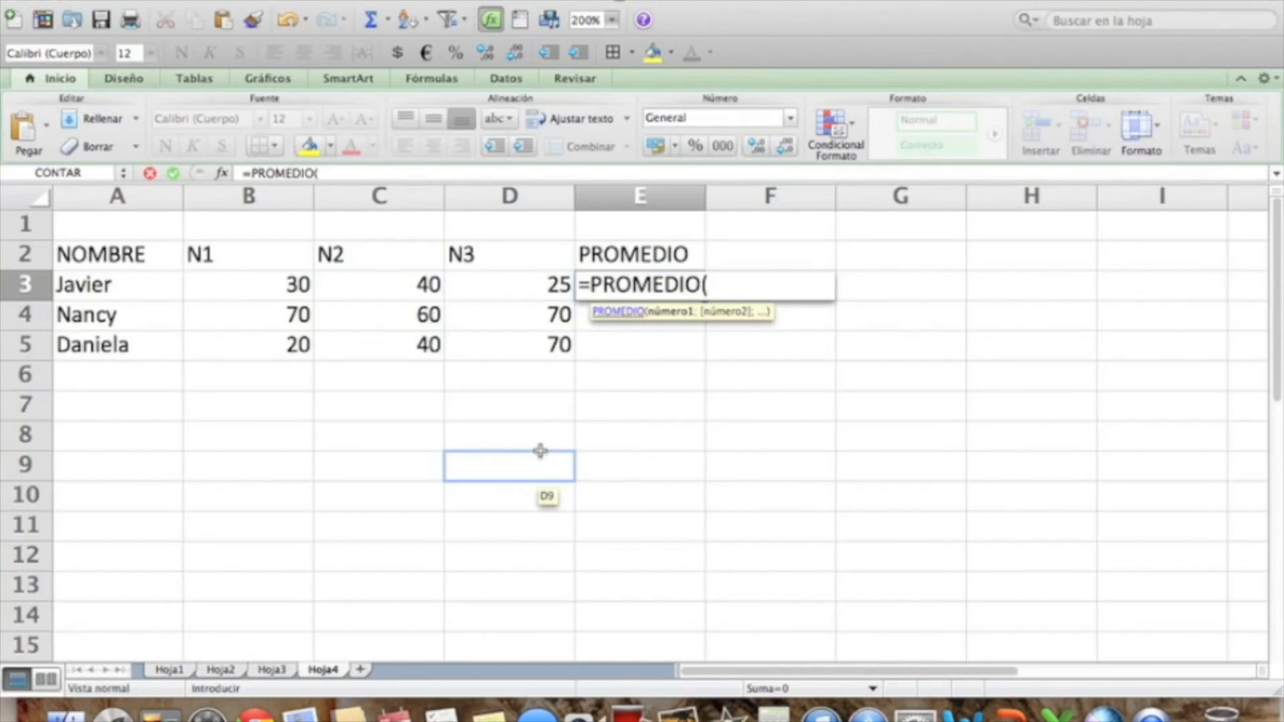
{"action": "type", "text": "B3"}
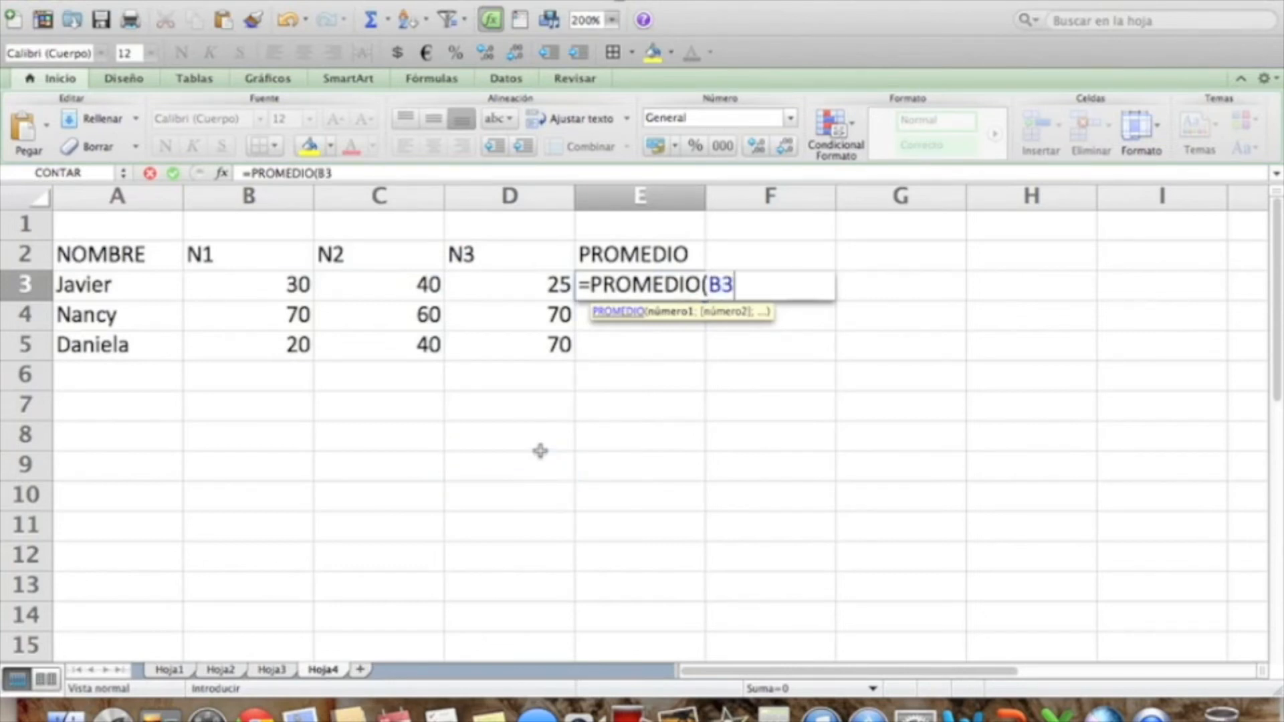
{"action": "type", "text": ":D3)"}
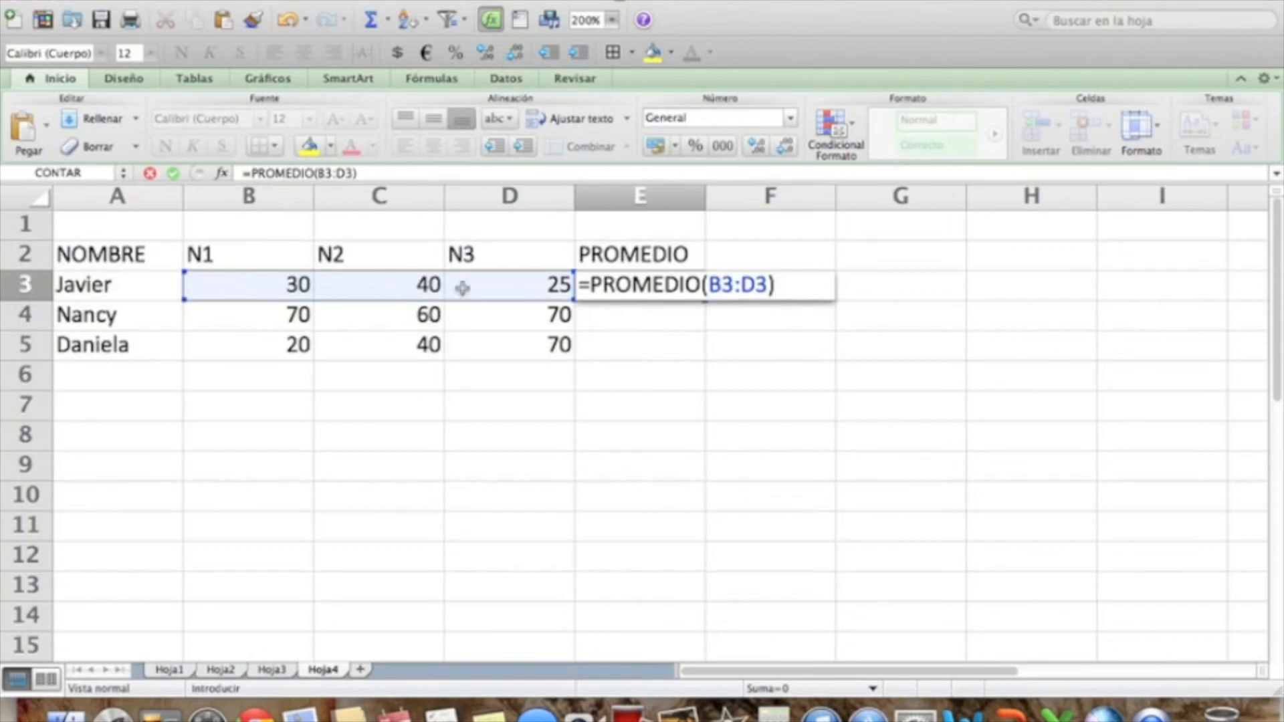
{"action": "key", "text": "Return"}
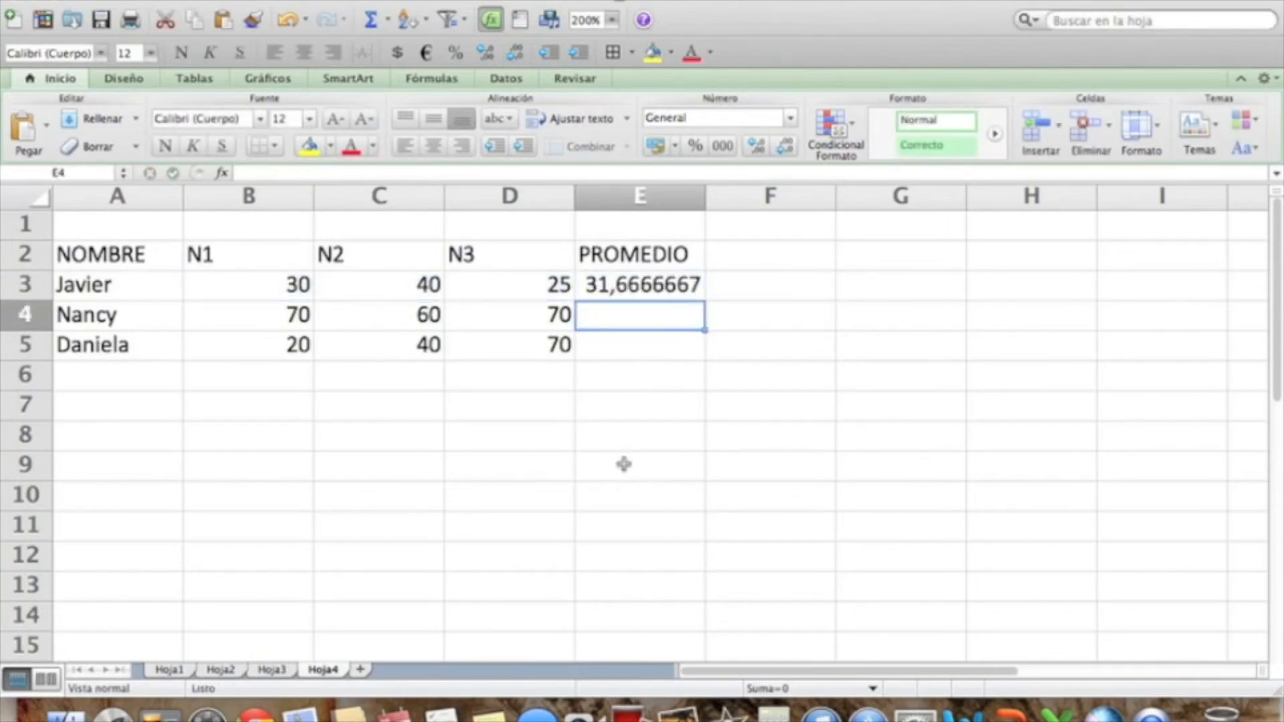
{"action": "type", "text": "="}
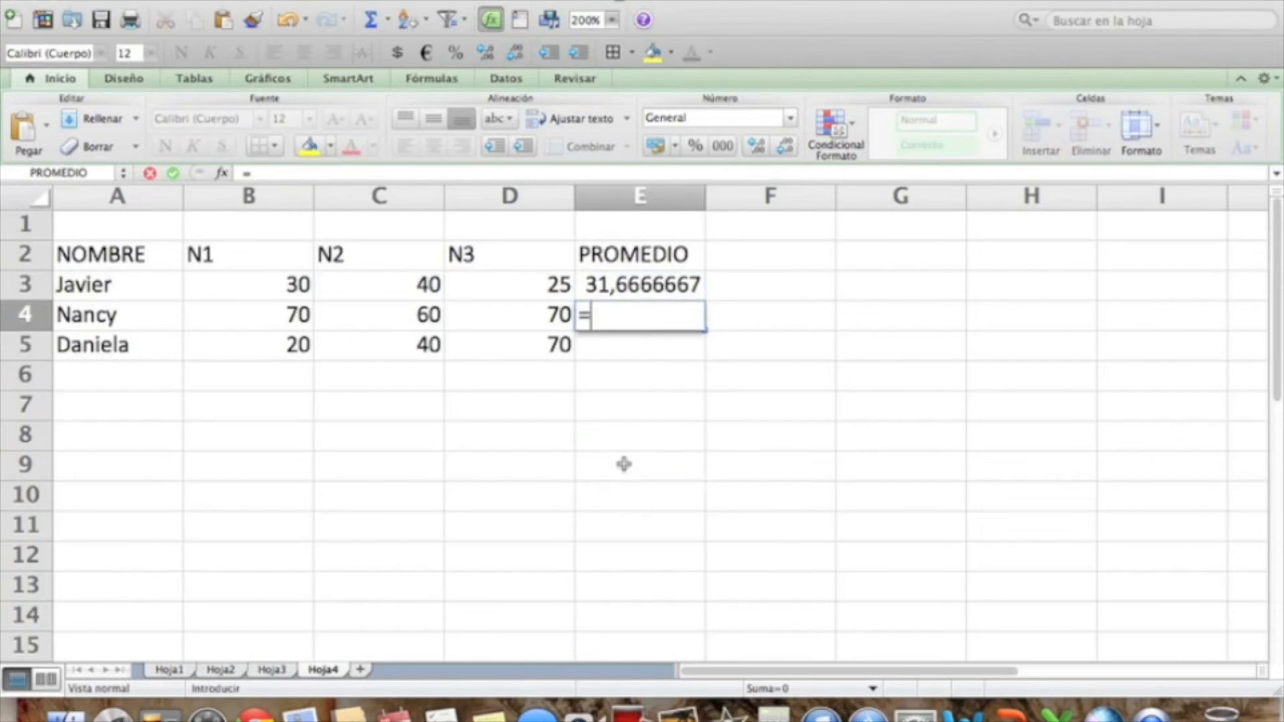
{"action": "type", "text": "PROMEDIO("}
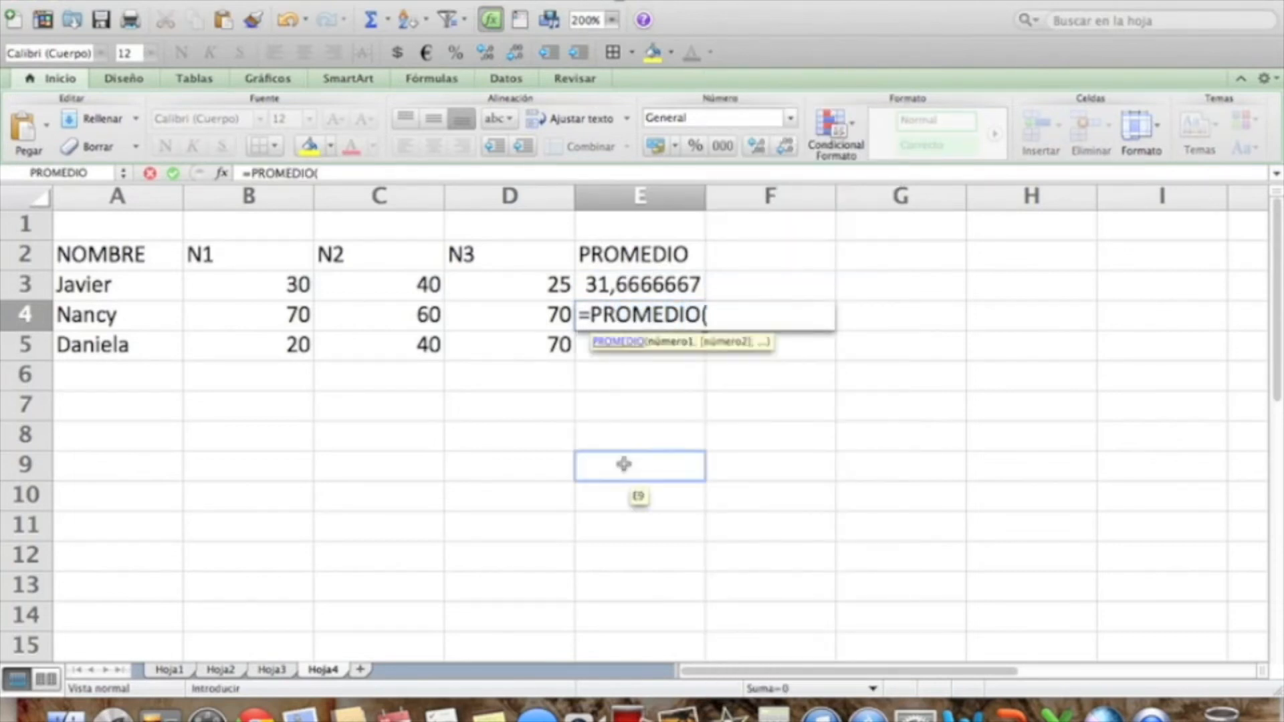
{"action": "type", "text": "B4:"}
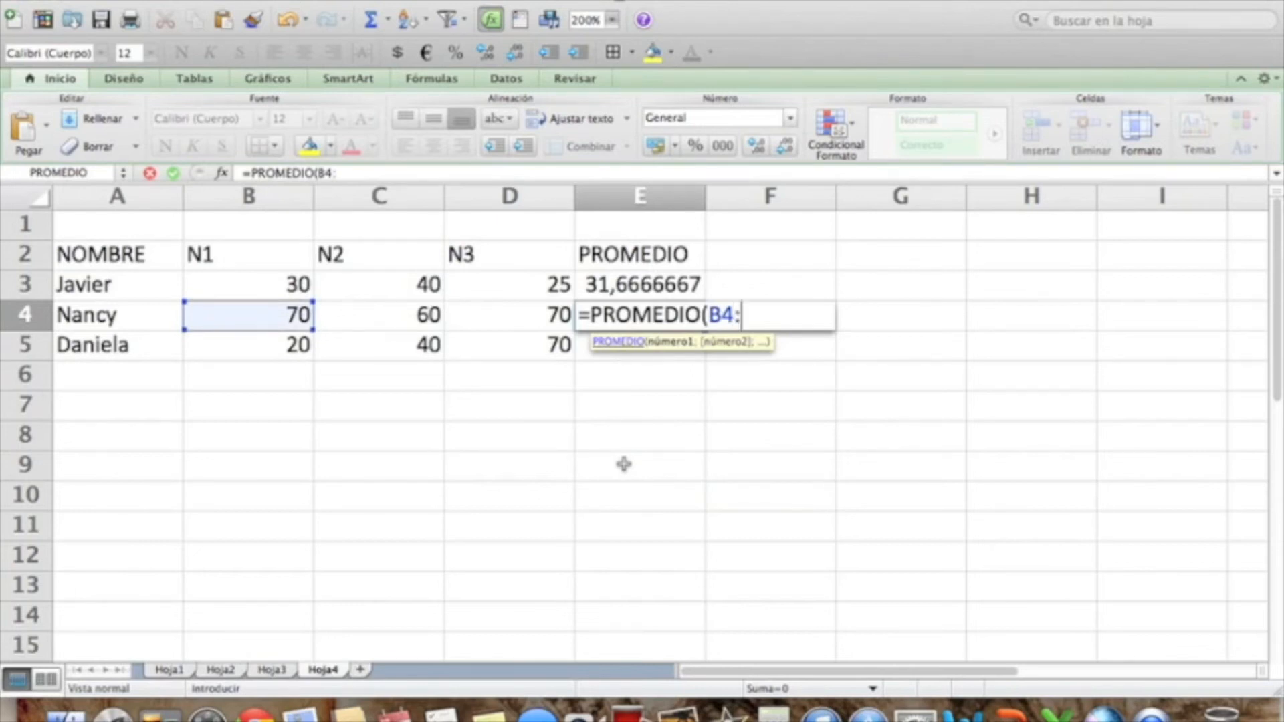
{"action": "type", "text": "D4)"}
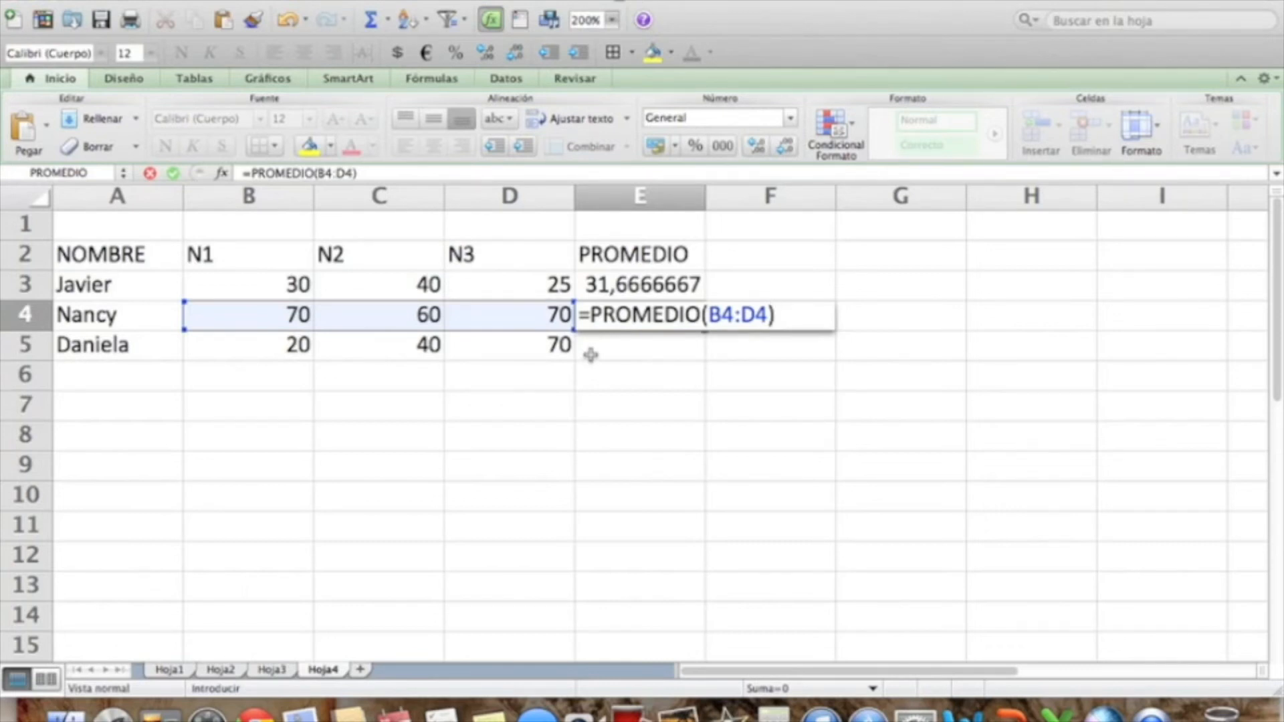
{"action": "key", "text": "BackSpace"}
{"action": "key", "text": "BackSpace"}
{"action": "key", "text": "BackSpace"}
{"action": "key", "text": "BackSpace"}
{"action": "key", "text": "BackSpace"}
{"action": "key", "text": "BackSpace"}
{"action": "key", "text": "BackSpace"}
{"action": "key", "text": "BackSpace"}
{"action": "key", "text": "BackSpace"}
{"action": "key", "text": "BackSpace"}
{"action": "key", "text": "BackSpace"}
{"action": "key", "text": "BackSpace"}
{"action": "key", "text": "BackSpace"}
{"action": "key", "text": "BackSpace"}
{"action": "key", "text": "BackSpace"}
{"action": "key", "text": "BackSpace"}
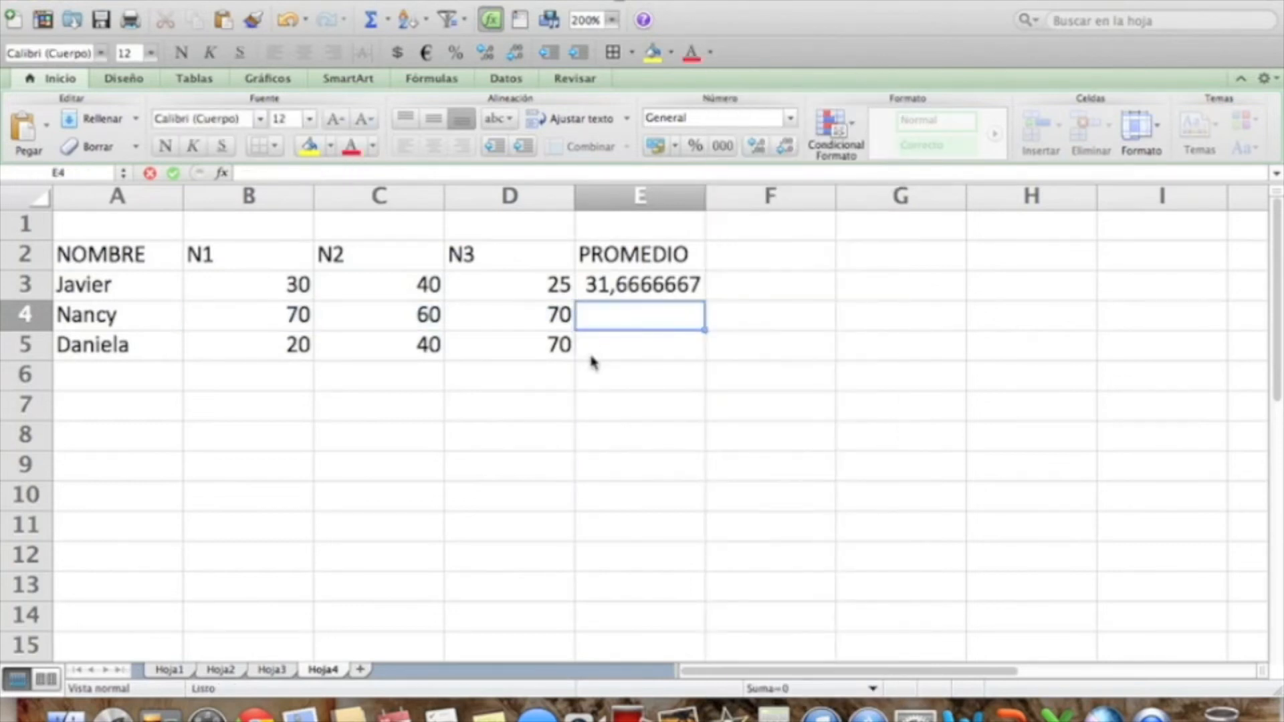
Fill the average formula from E3 down to E5, and undo the fill.
{"action": "left_click", "coordinate": [591, 361]}
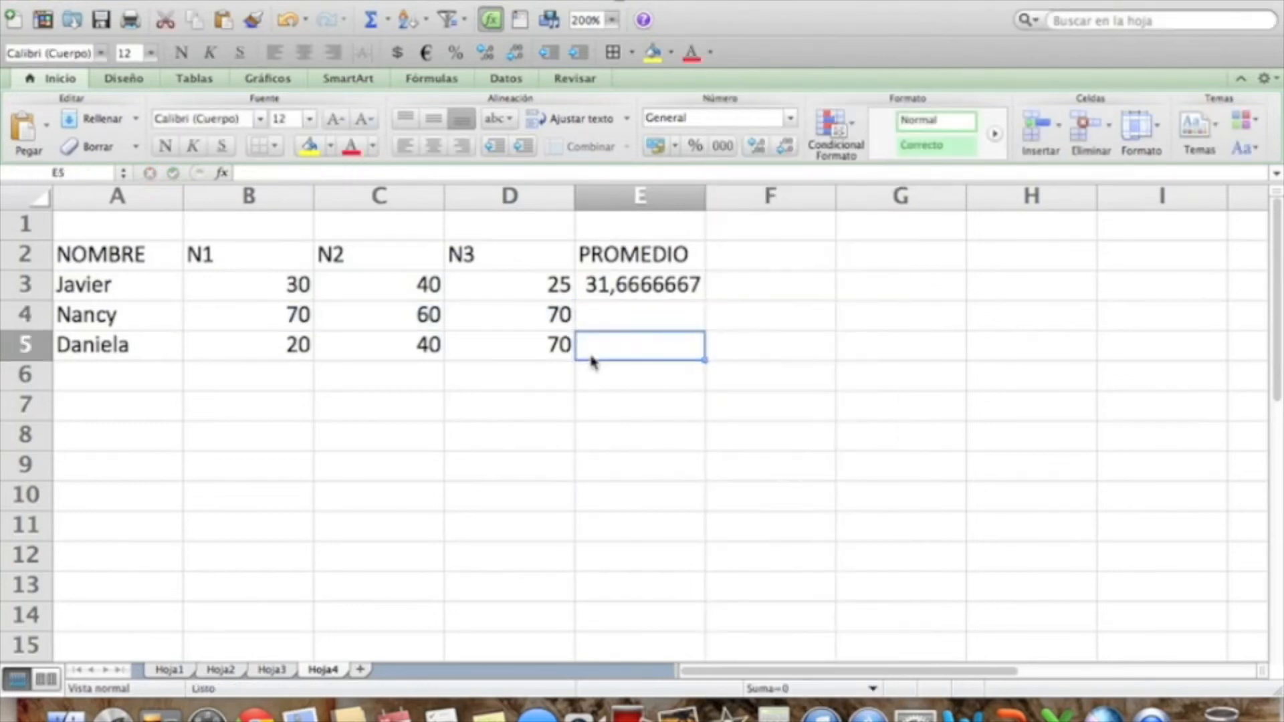
{"action": "left_click", "coordinate": [649, 286]}
{"action": "left_click", "coordinate": [663, 373]}
{"action": "left_click", "coordinate": [650, 287]}
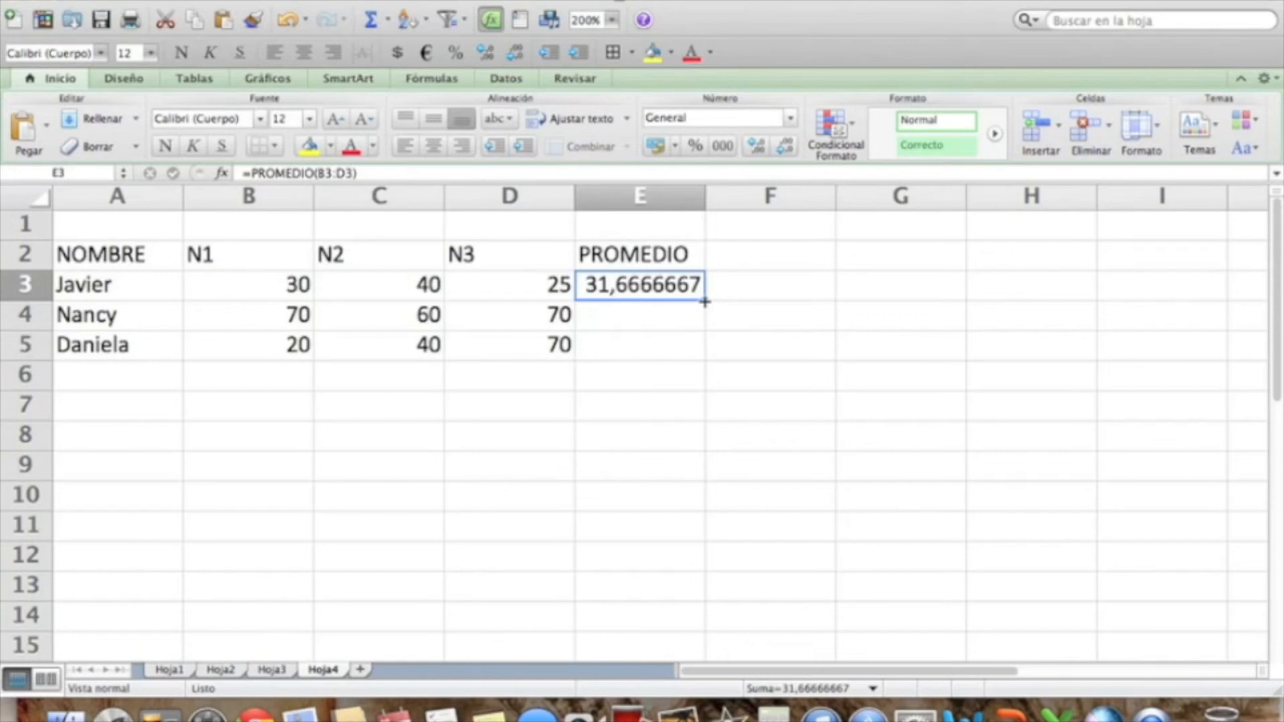
{"action": "left_click_drag", "start_coordinate": [705, 302], "coordinate": [707, 359]}
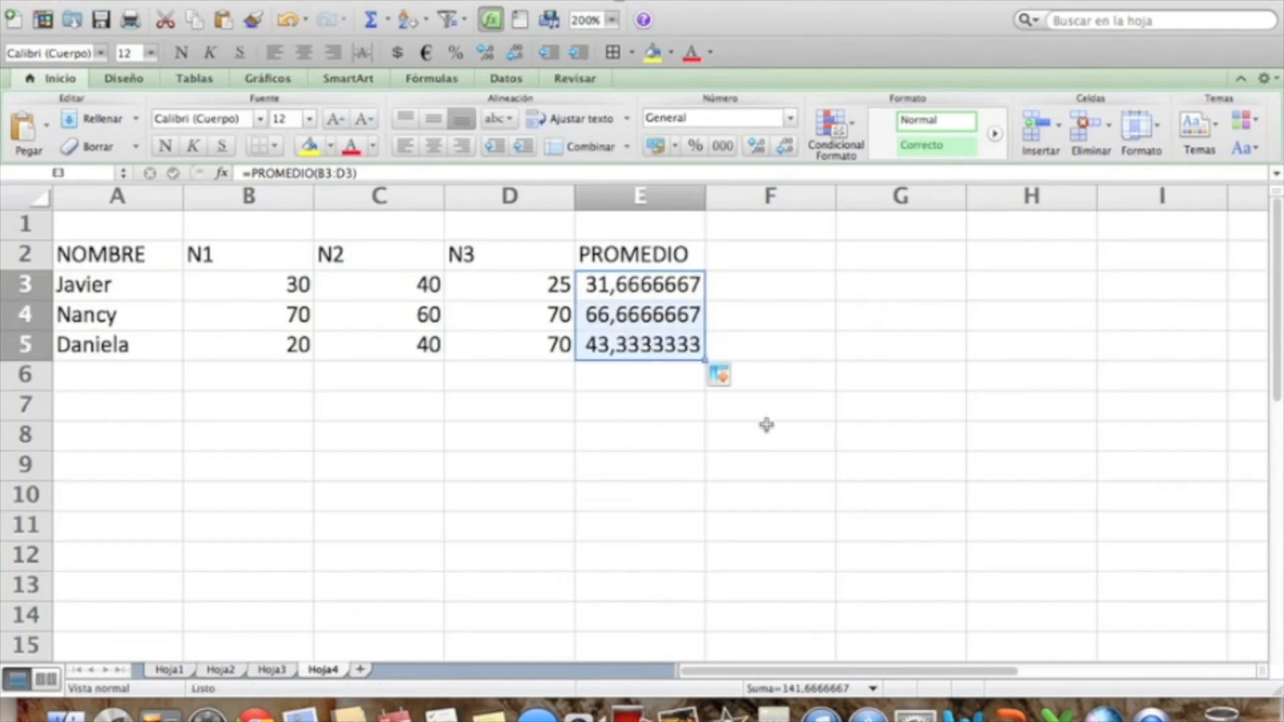
{"action": "left_click", "coordinate": [287, 20]}
Copy the PROMEDIO formula in E3 down through E5 for the remaining two people.
{"action": "left_click", "coordinate": [583, 308]}
{"action": "left_click", "coordinate": [649, 392]}
{"action": "left_click", "coordinate": [653, 286]}
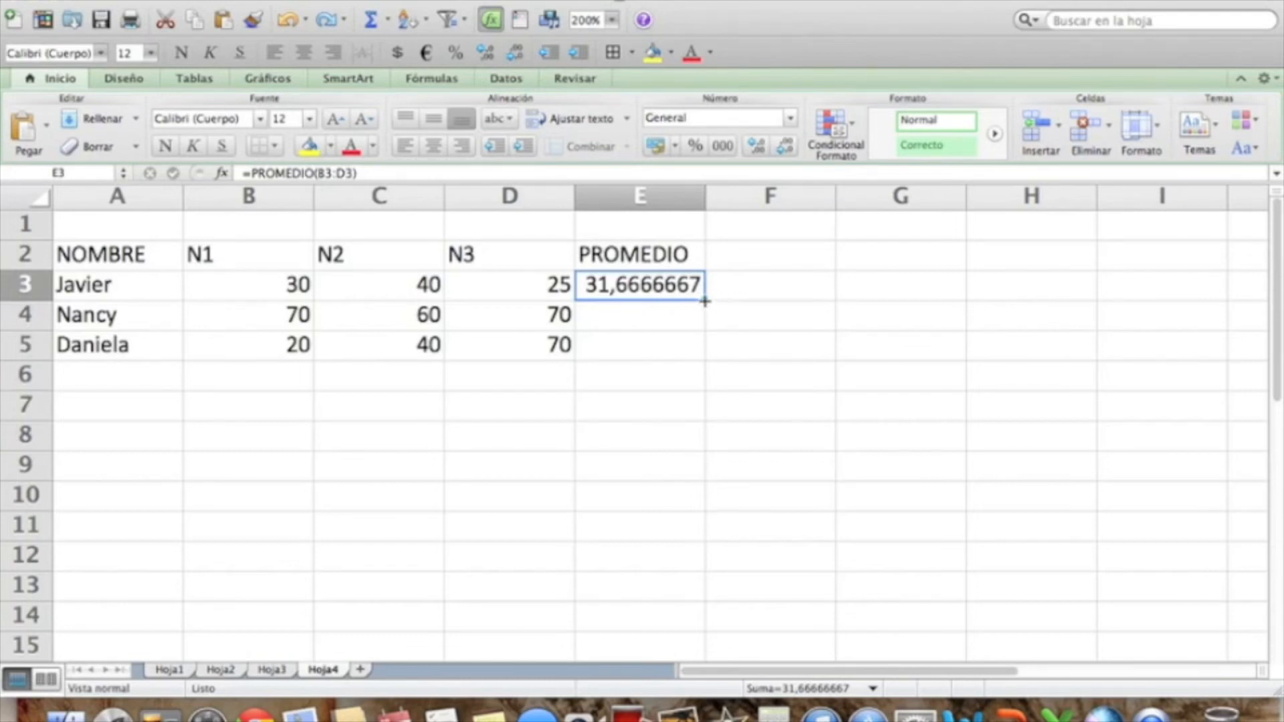
{"action": "left_click_drag", "start_coordinate": [705, 301], "coordinate": [705, 358]}
{"action": "left_click", "coordinate": [640, 448]}
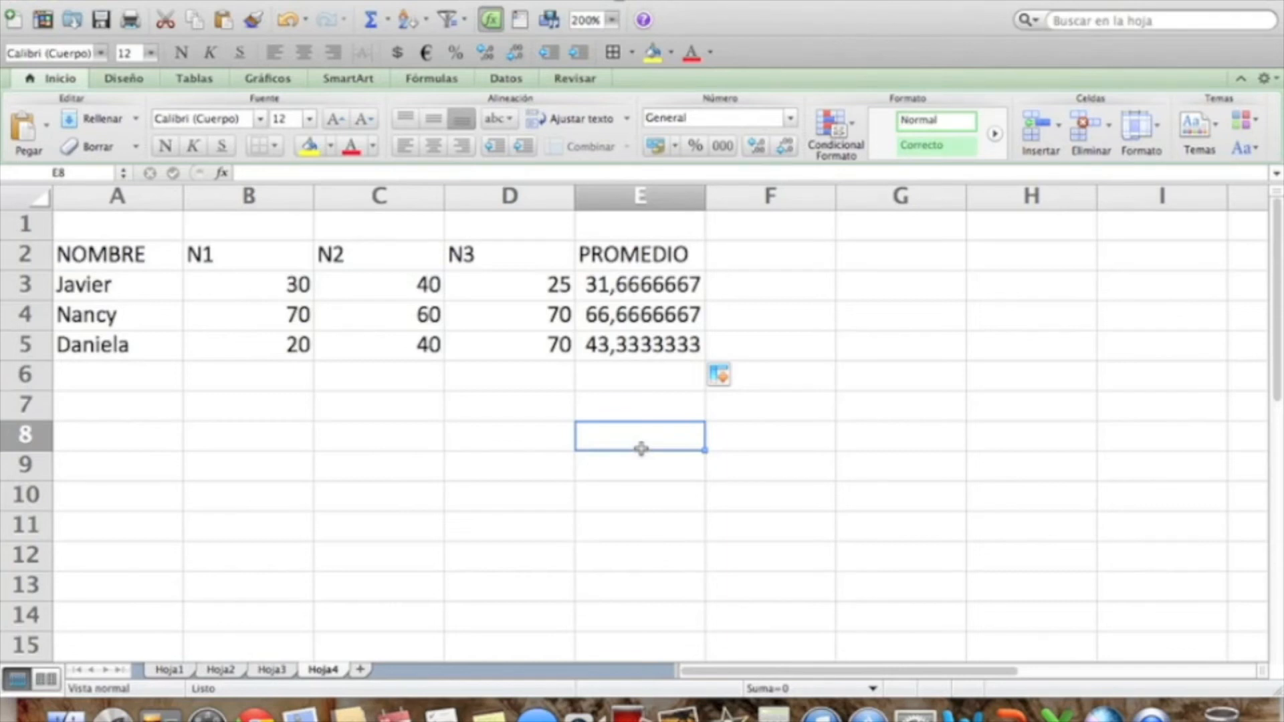
Fit the widths of the N1, N2 and N3 columns to their contents.
{"action": "left_click", "coordinate": [706, 195]}
{"action": "left_click", "coordinate": [642, 475]}
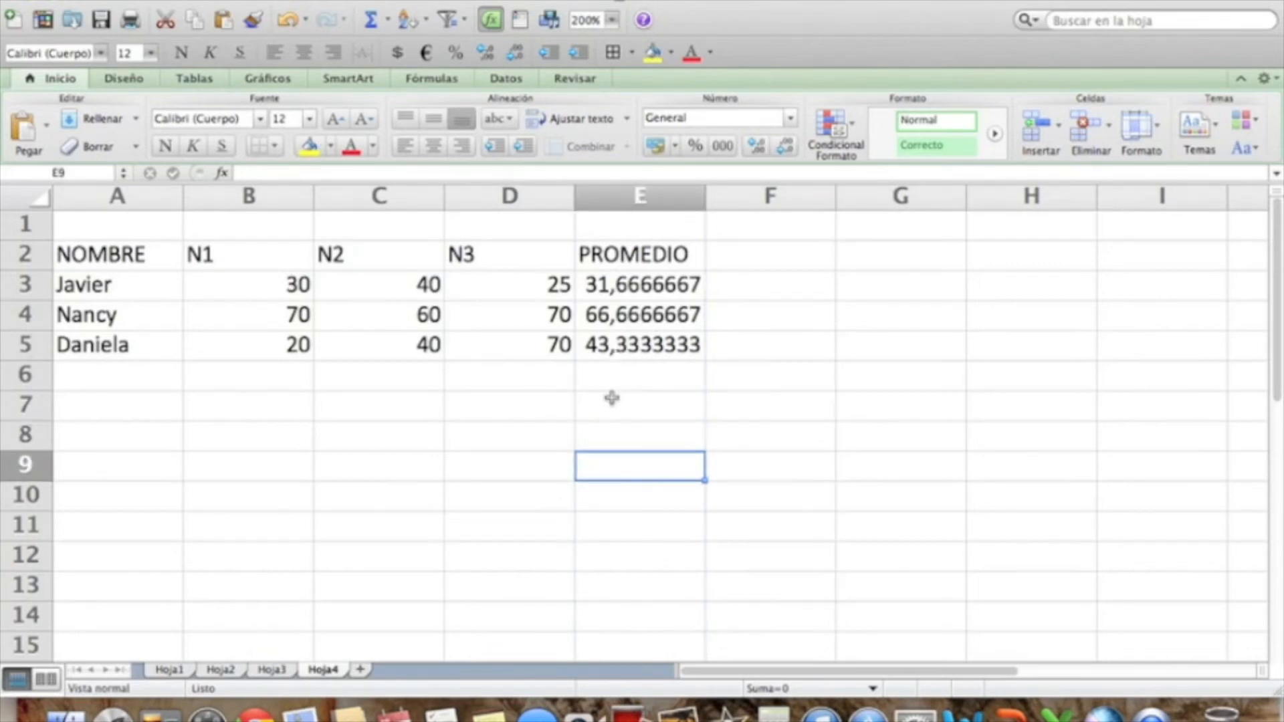
{"action": "double_click", "coordinate": [314, 195]}
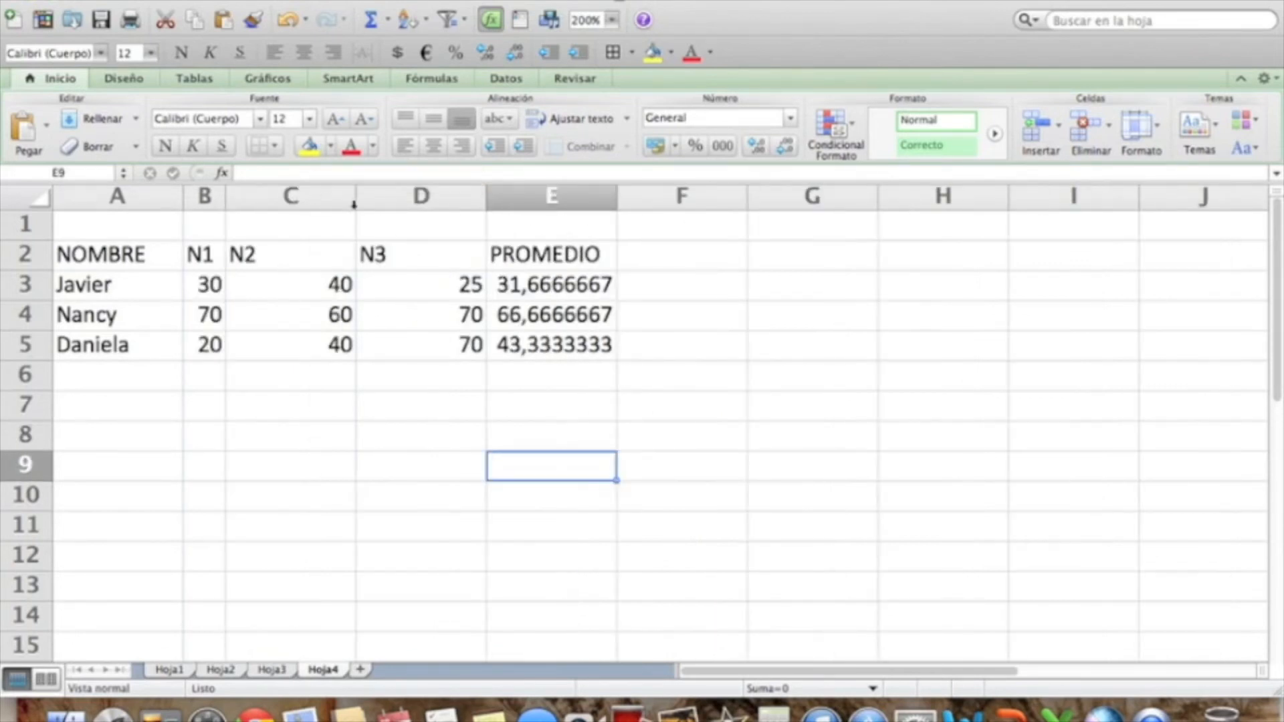
{"action": "double_click", "coordinate": [356, 196]}
{"action": "double_click", "coordinate": [396, 196]}
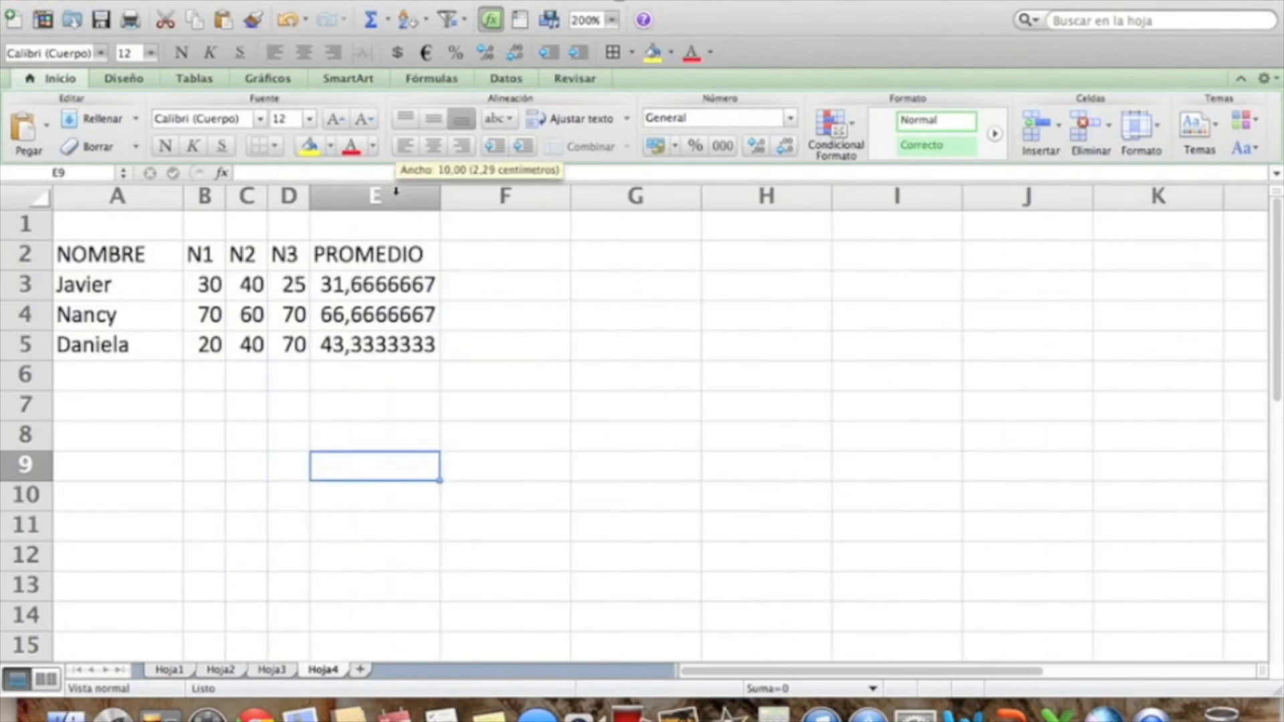
Add the column header SITUACIÓN in F2, beside PROMEDIO.
{"action": "left_click", "coordinate": [492, 260]}
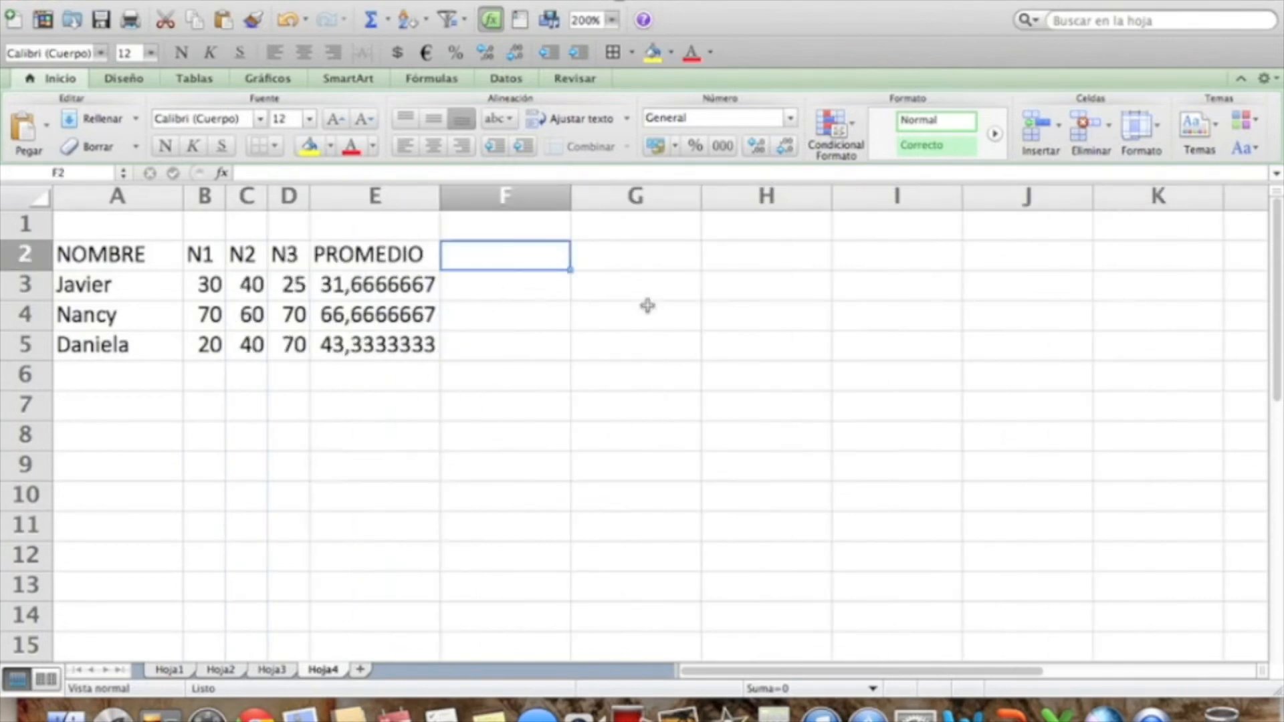
{"action": "type", "text": "SITUACIÓN"}
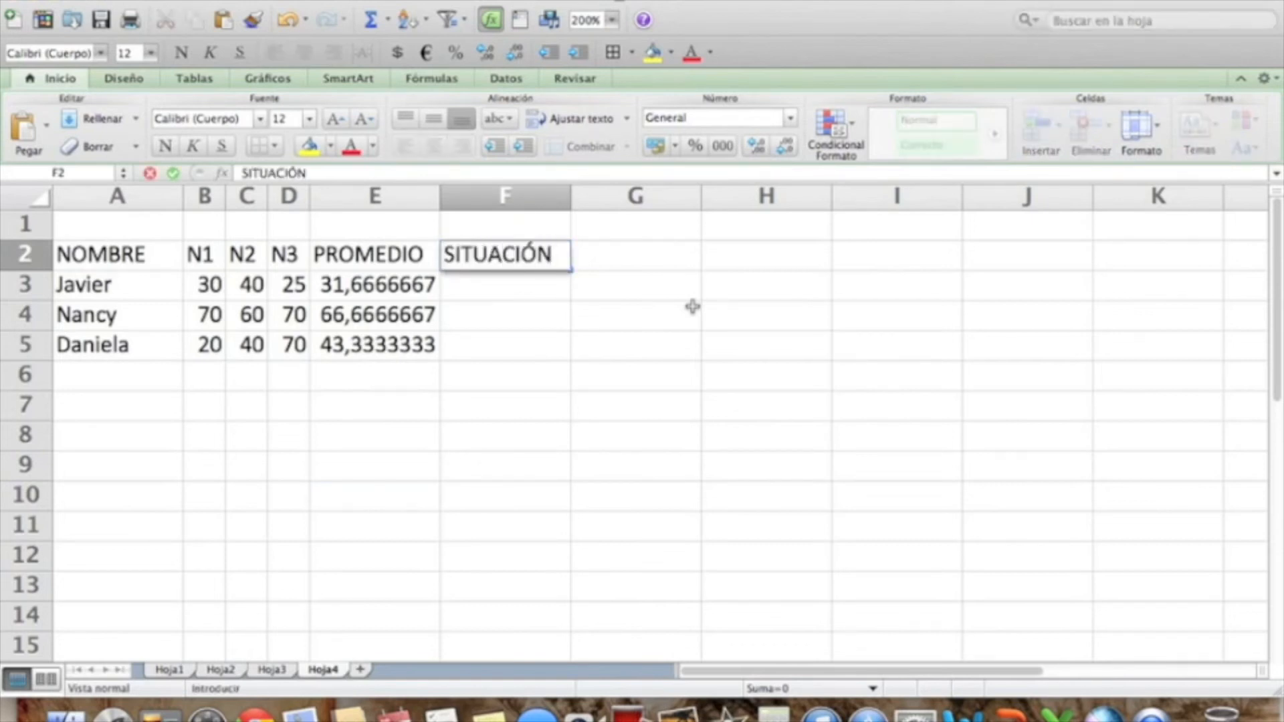
{"action": "key", "text": "Return"}
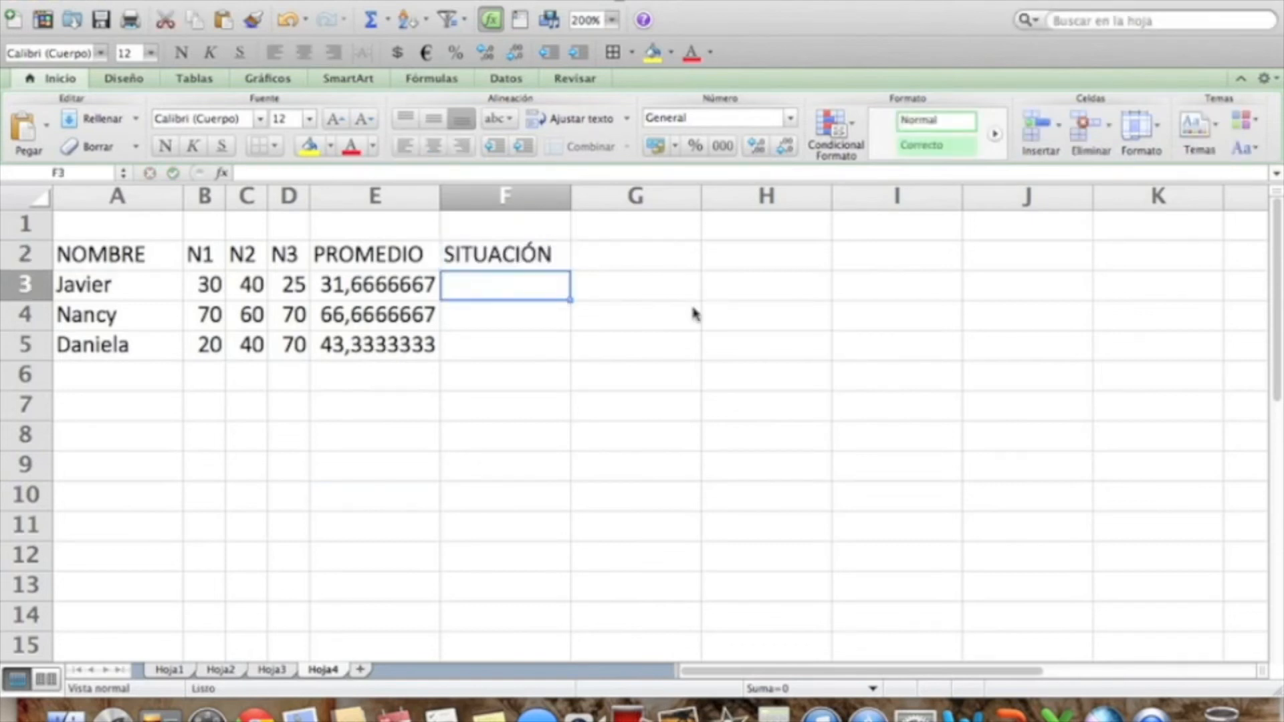
{"action": "left_click", "coordinate": [481, 431]}
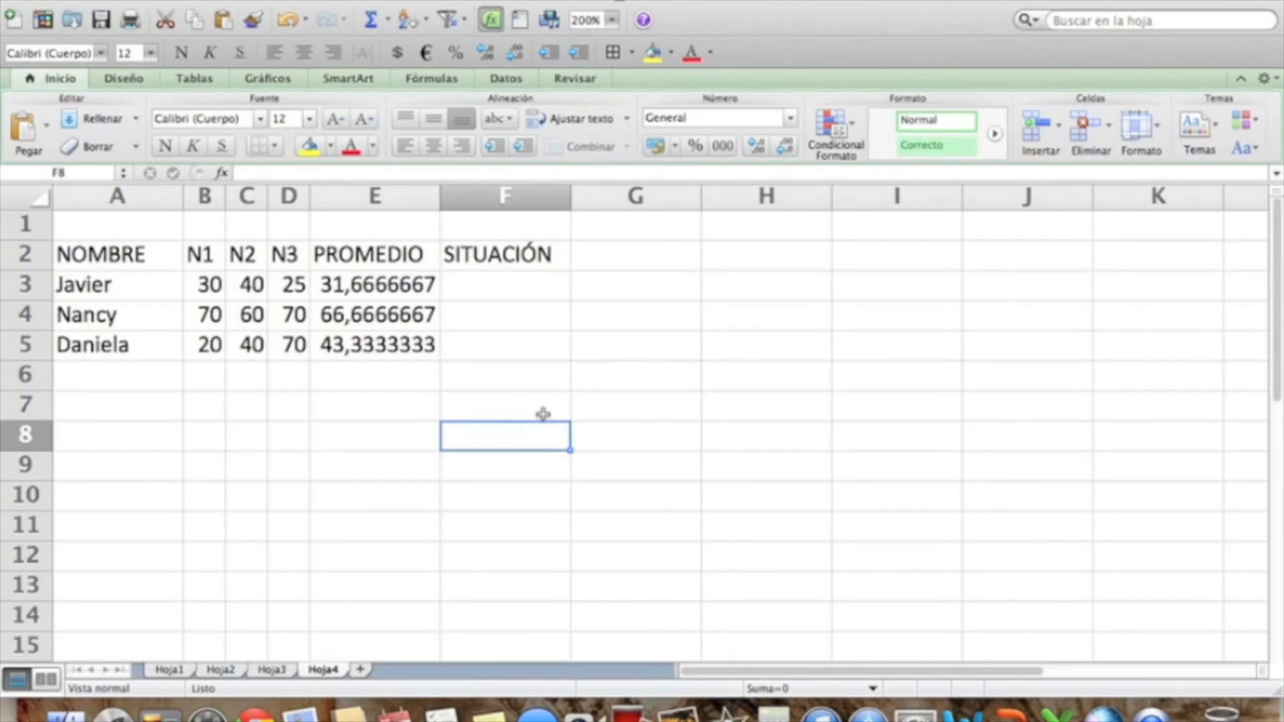
Start an SI formula in F3 whose logical test is E3>=40.
{"action": "left_click", "coordinate": [495, 289]}
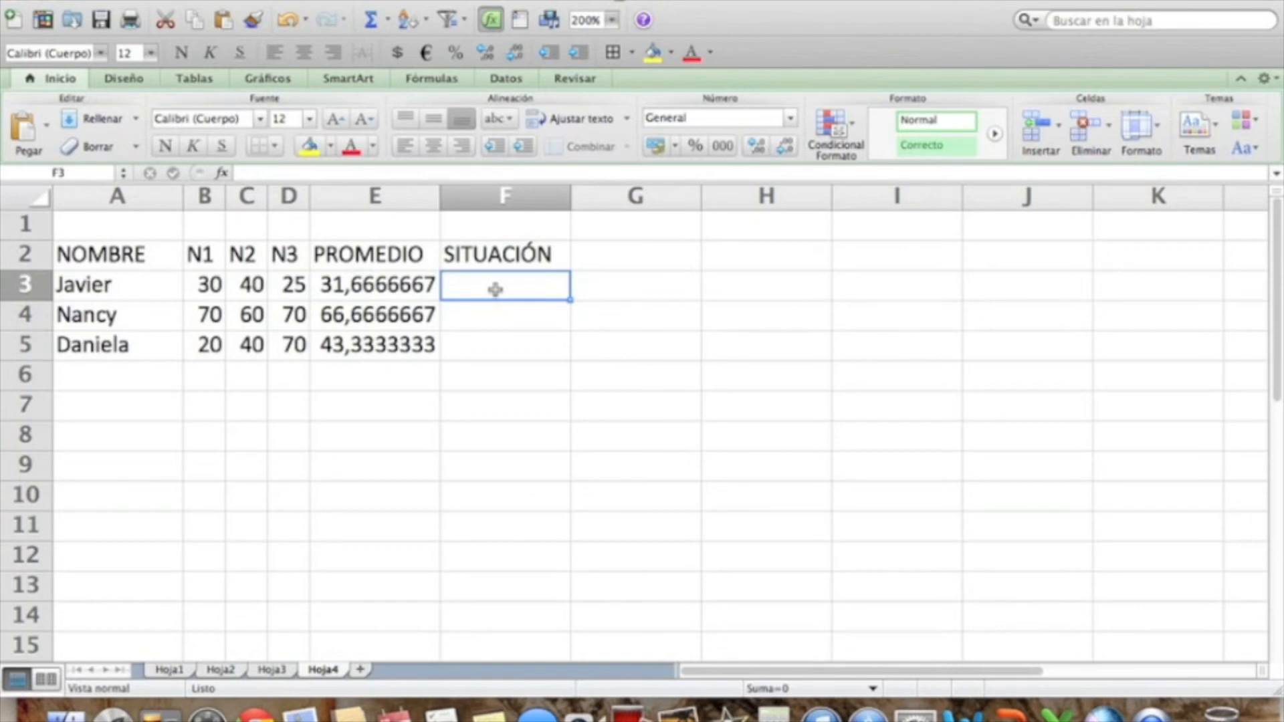
{"action": "type", "text": "="}
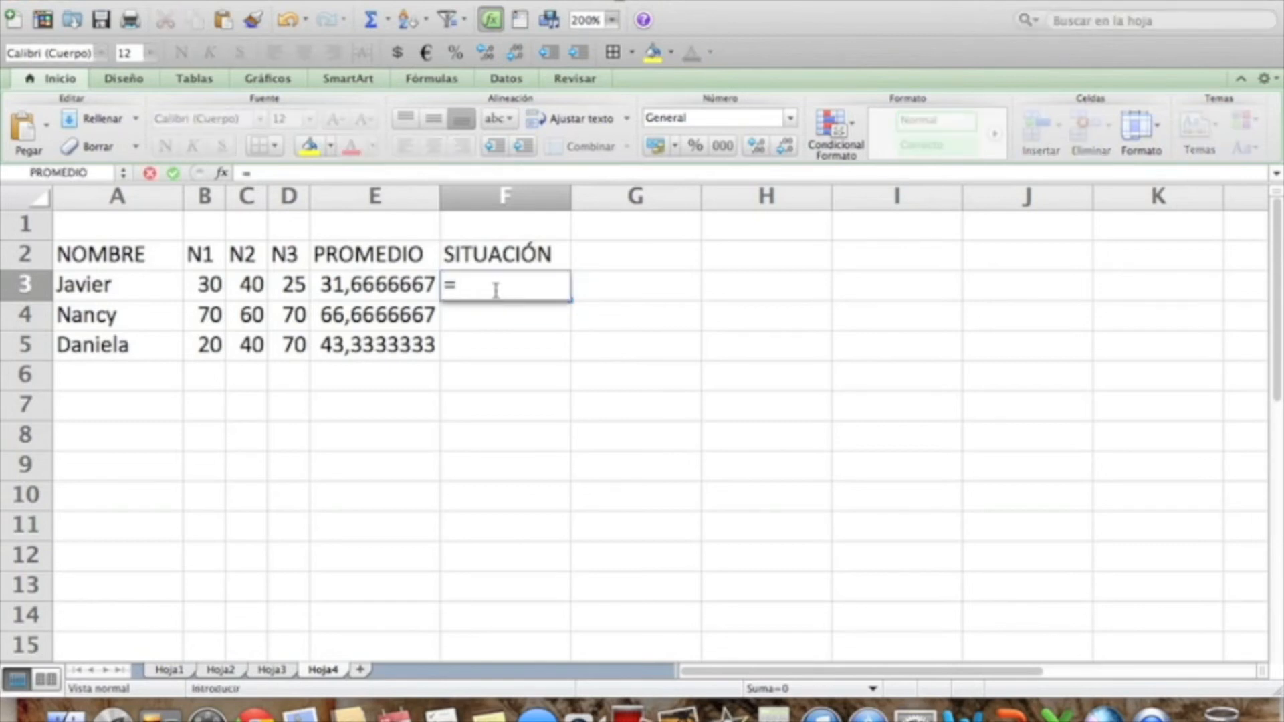
{"action": "type", "text": "SI"}
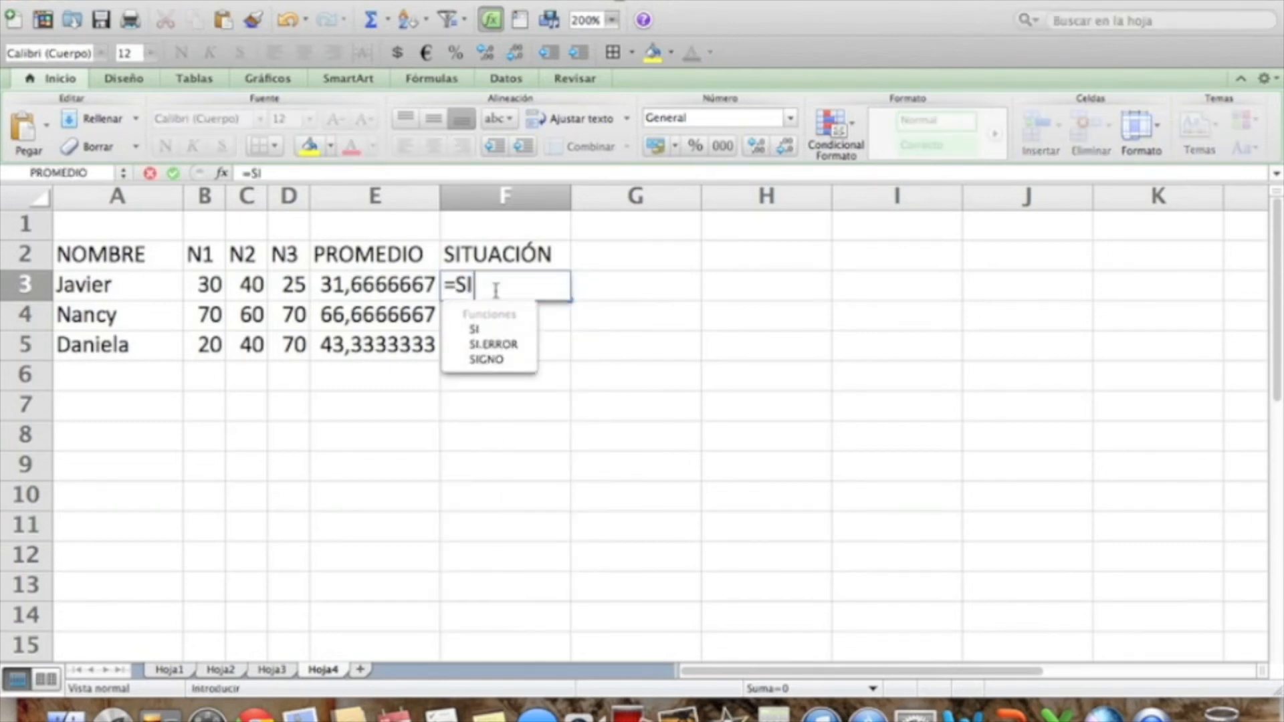
{"action": "type", "text": "("}
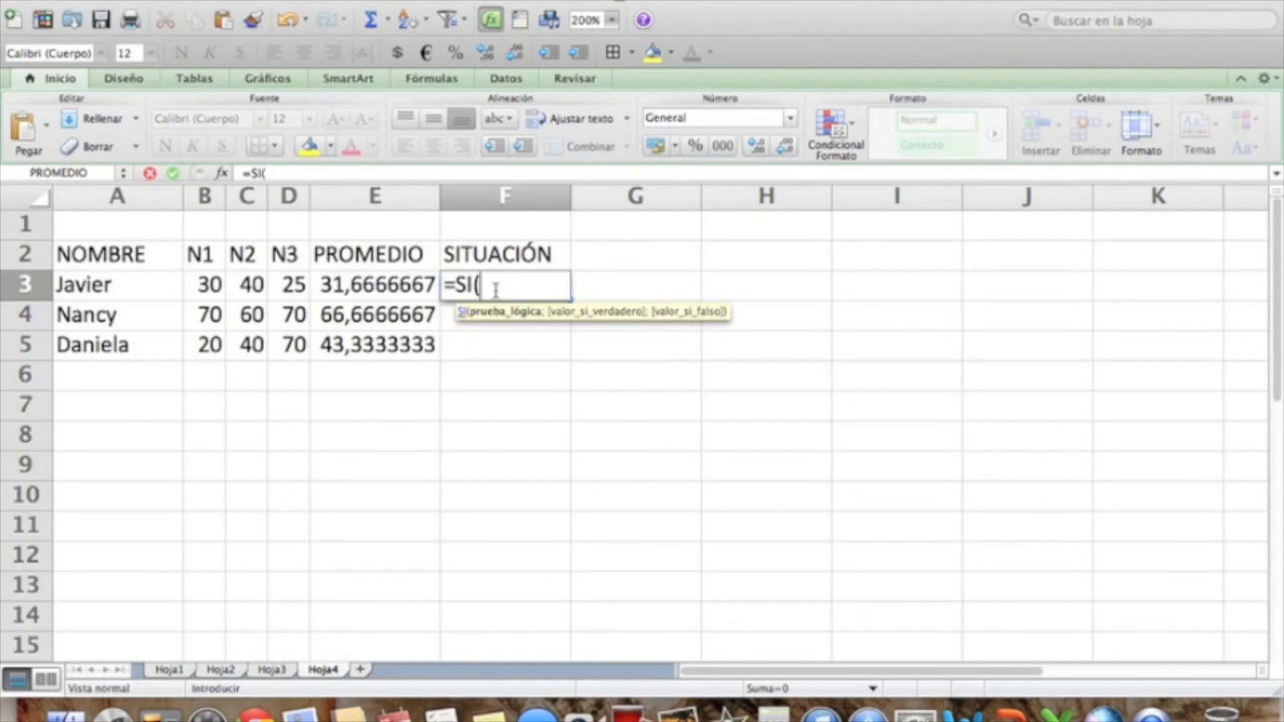
{"action": "left_click", "coordinate": [380, 284]}
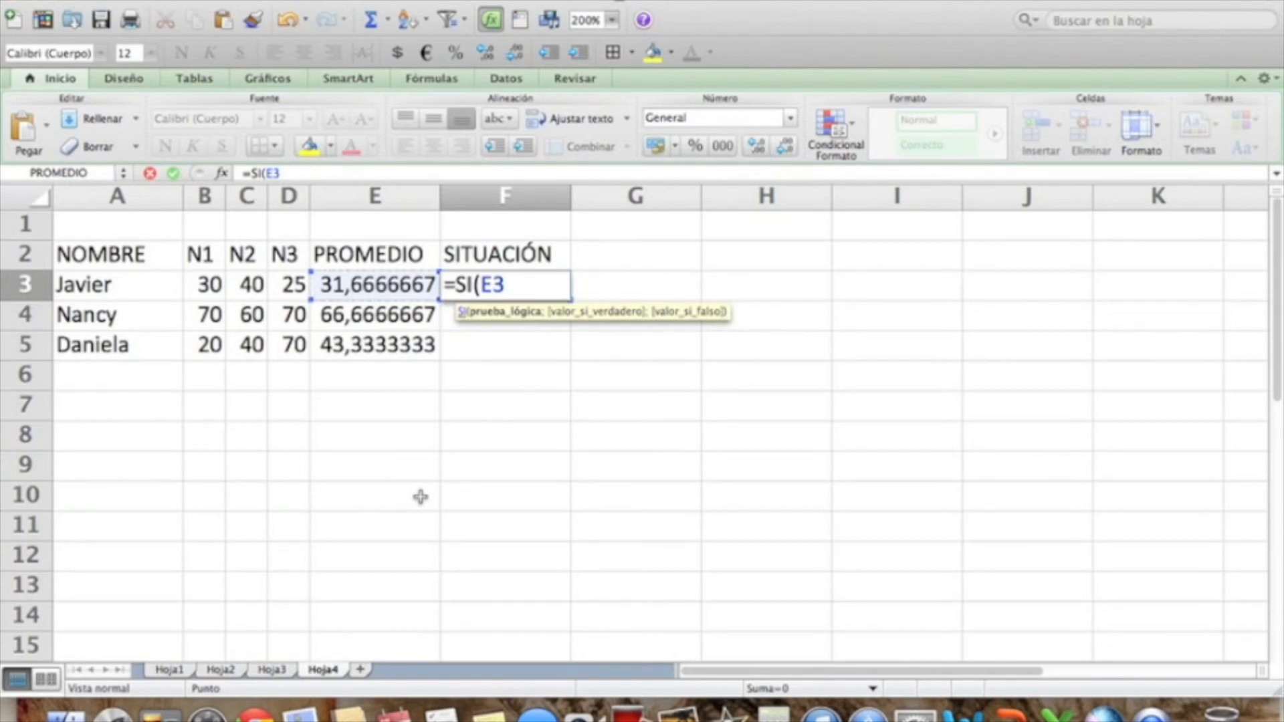
{"action": "type", "text": ">"}
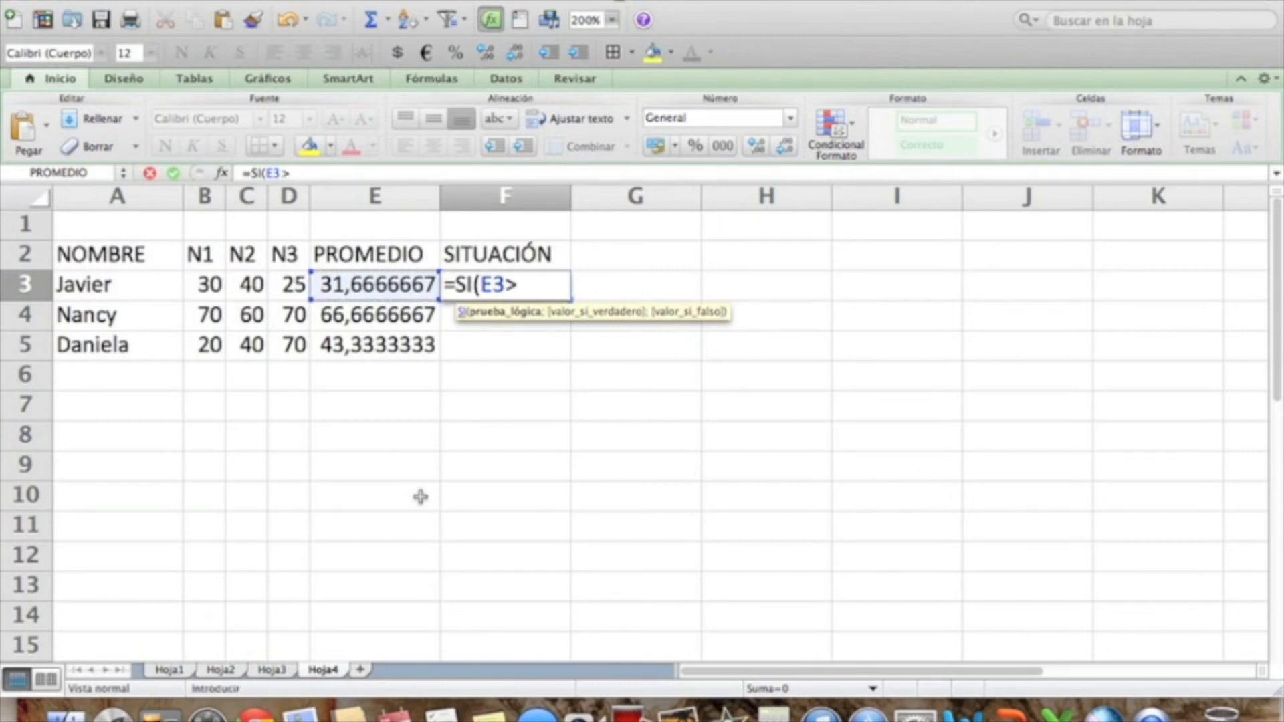
{"action": "type", "text": "0"}
{"action": "key", "text": "BackSpace"}
{"action": "type", "text": "=40"}
{"action": "type", "text": ";"}
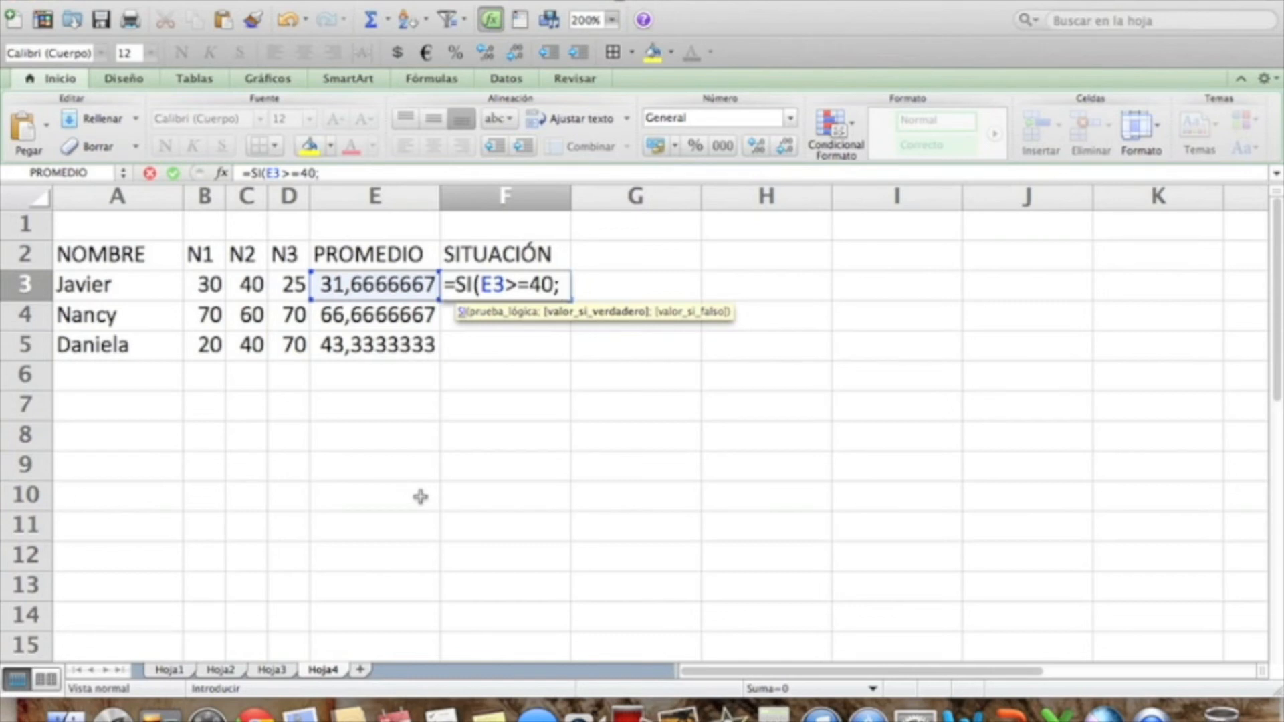
Complete the SI formula in F3 with "Aprobado" as the true result and "Reprobado" as the false result.
{"action": "type", "text": "\"Aprob"}
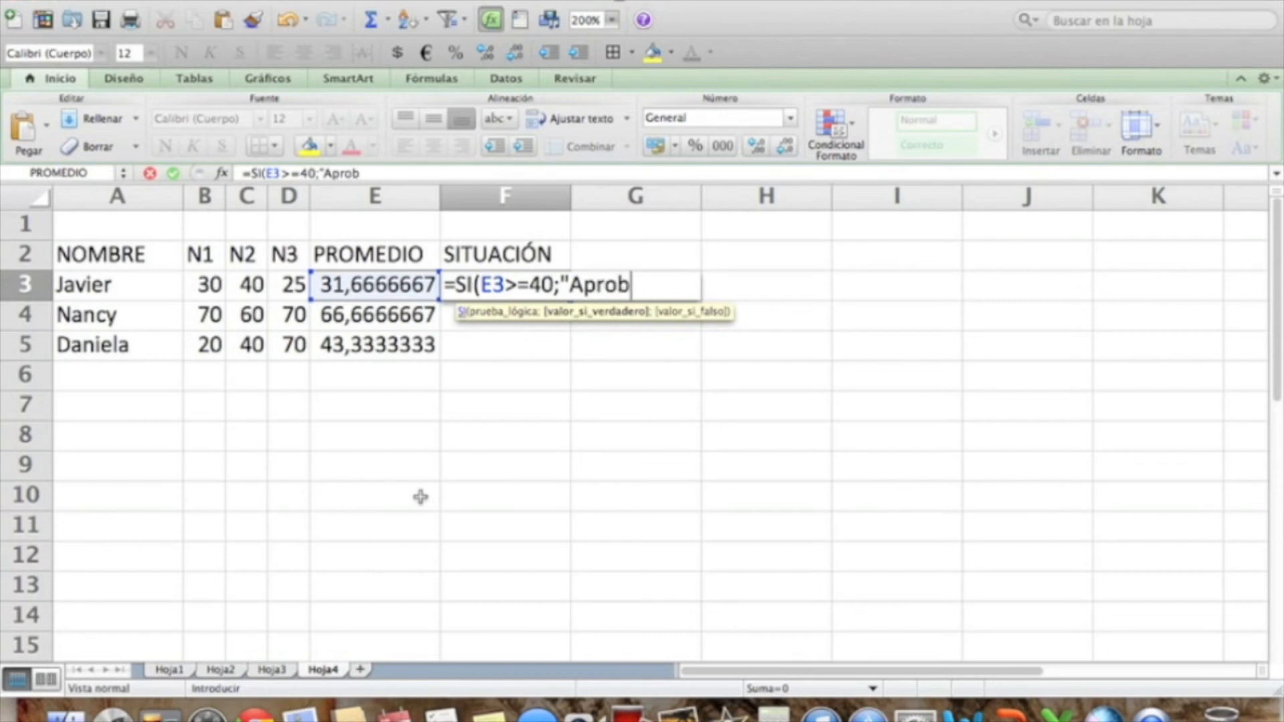
{"action": "type", "text": "ado\""}
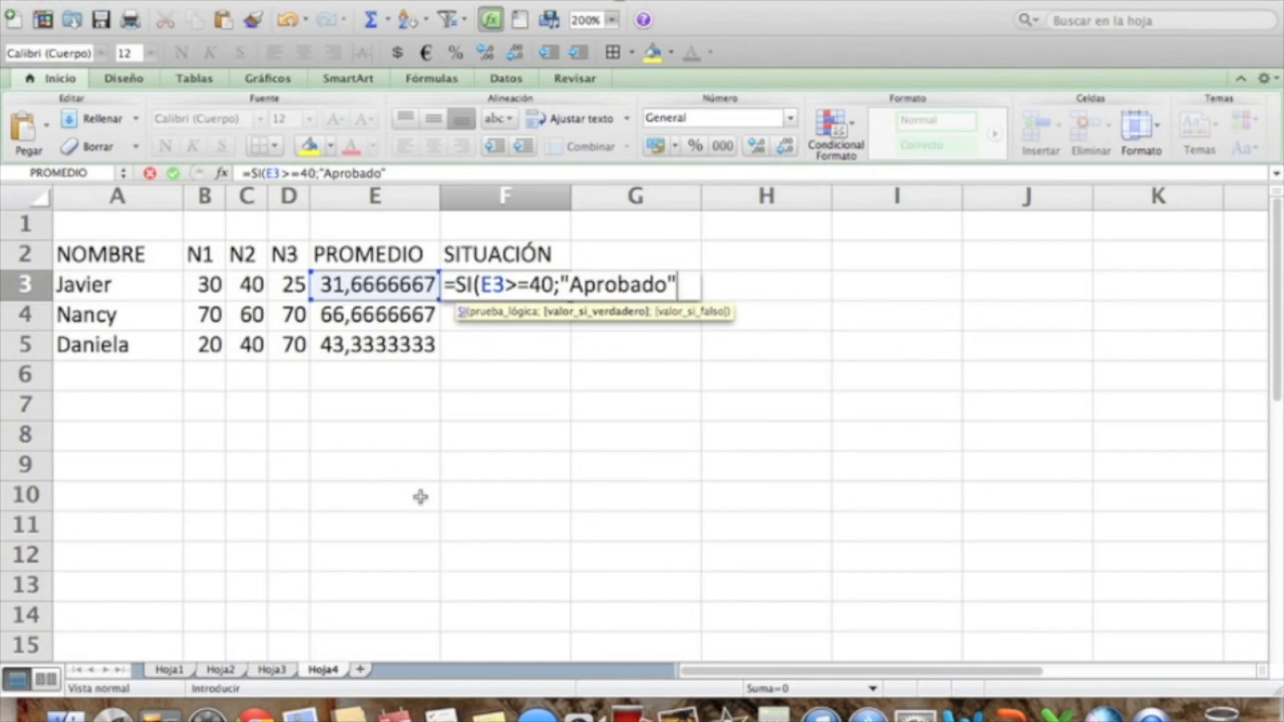
{"action": "type", "text": ";"}
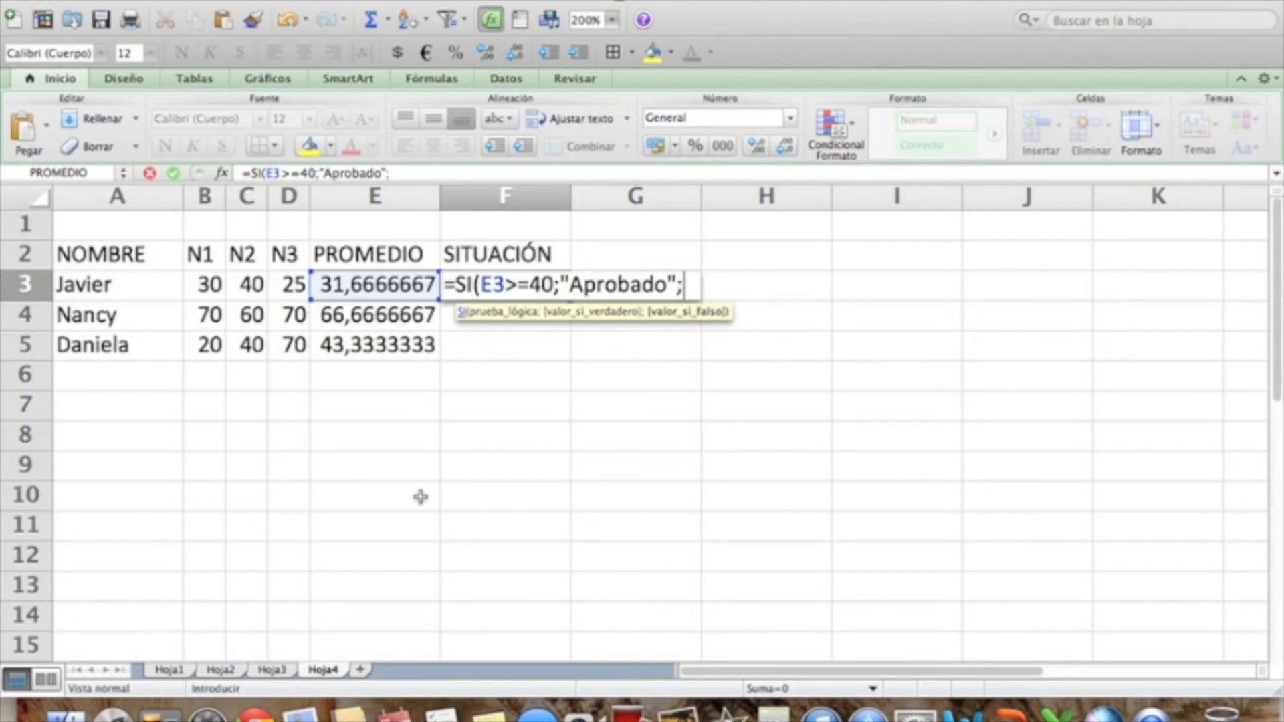
{"action": "type", "text": "\"Re"}
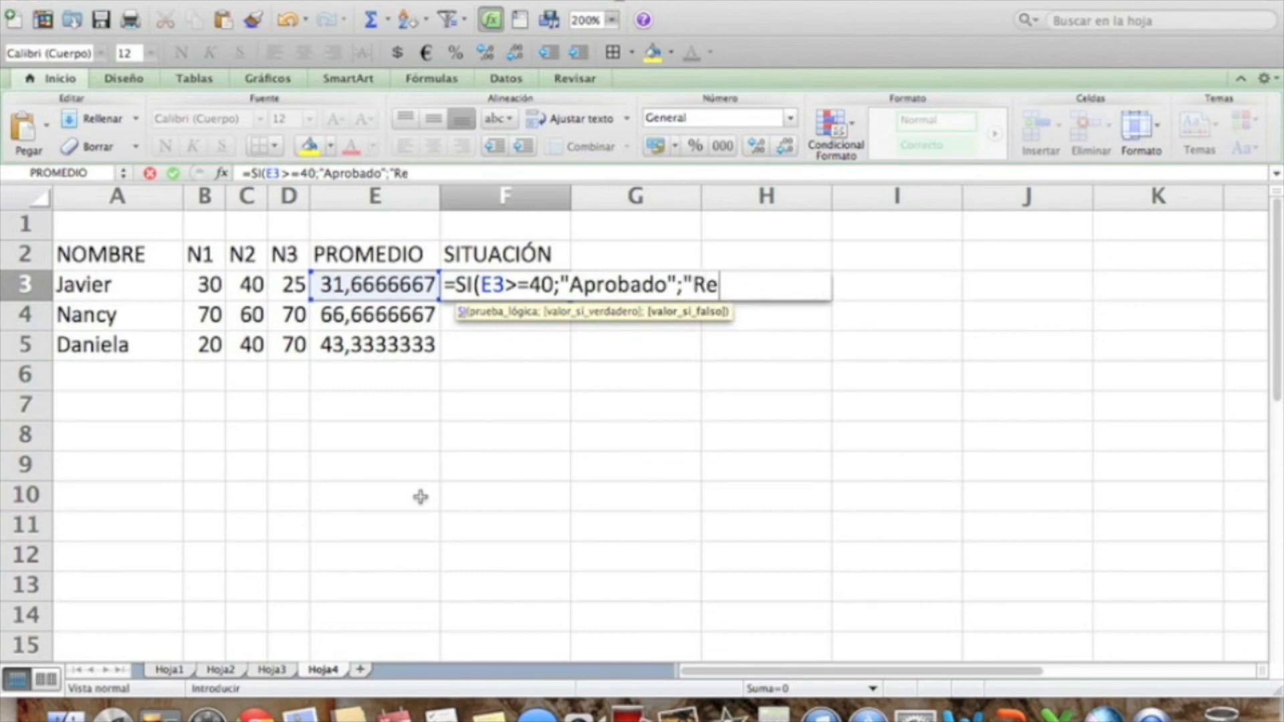
{"action": "type", "text": "probado\")"}
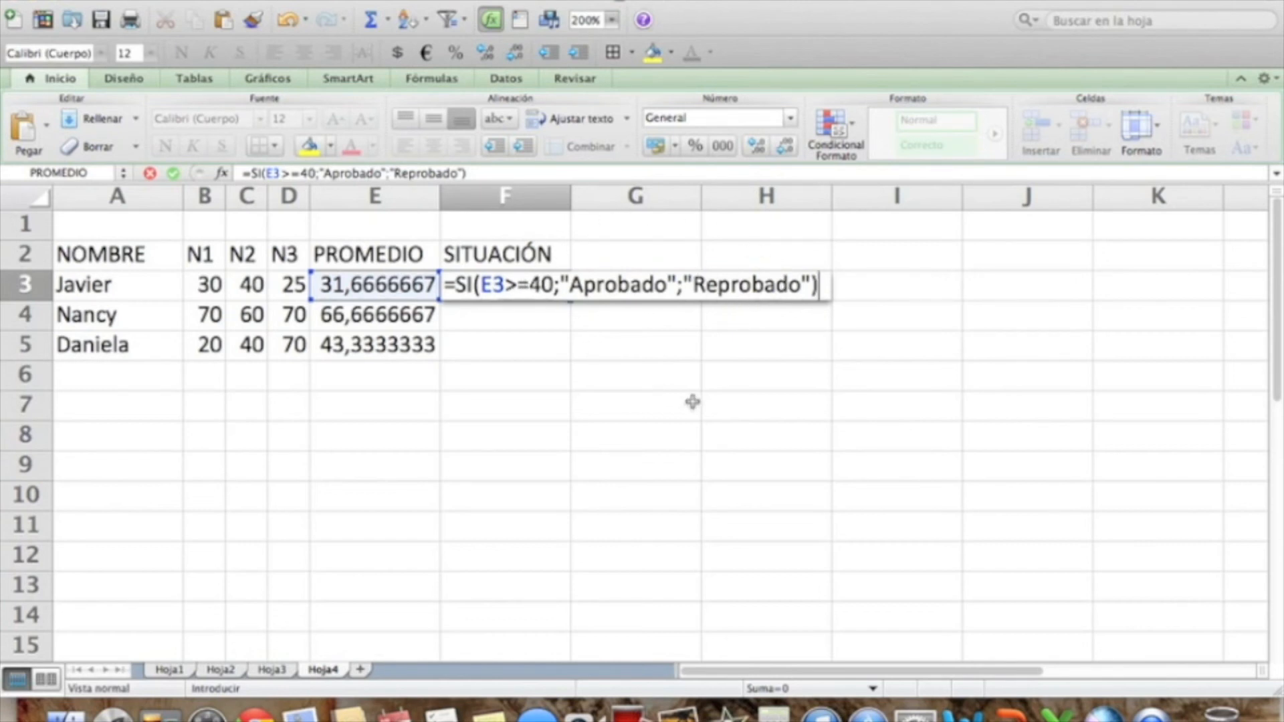
{"action": "key", "text": "Return"}
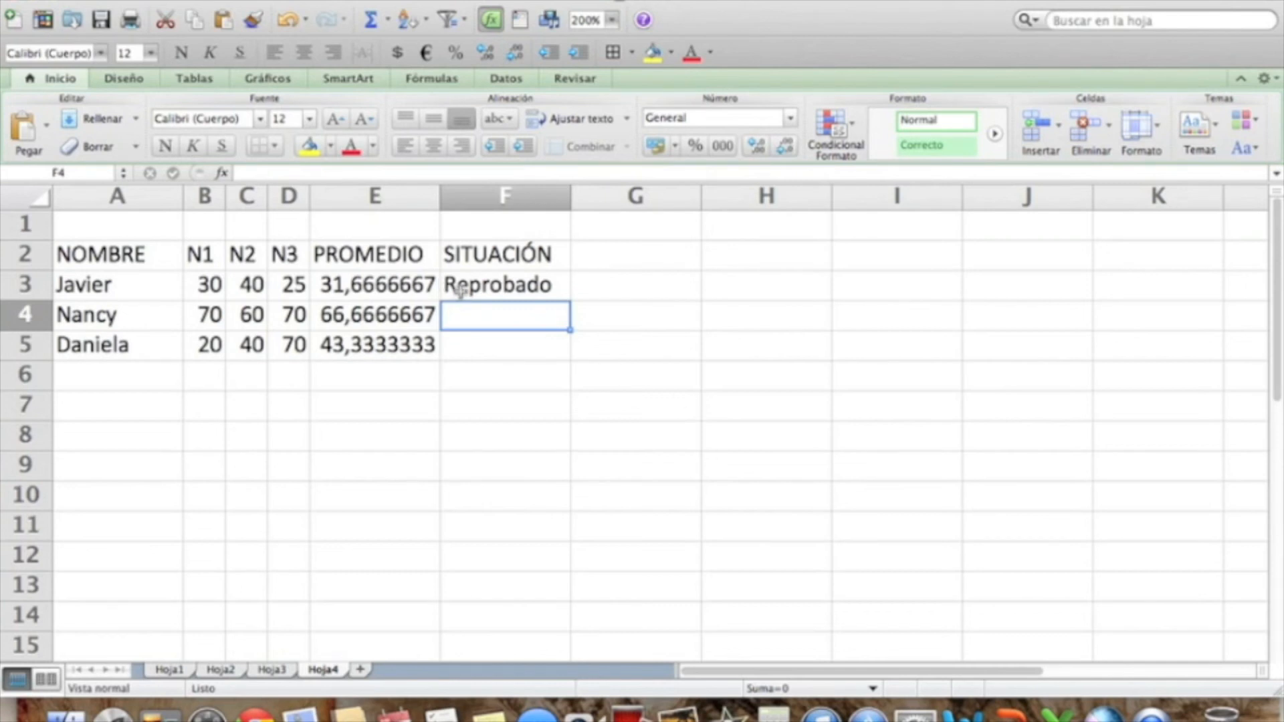
Copy the SITUACIÓN formula in F3 down through F5 for the remaining two people.
{"action": "left_click", "coordinate": [493, 290]}
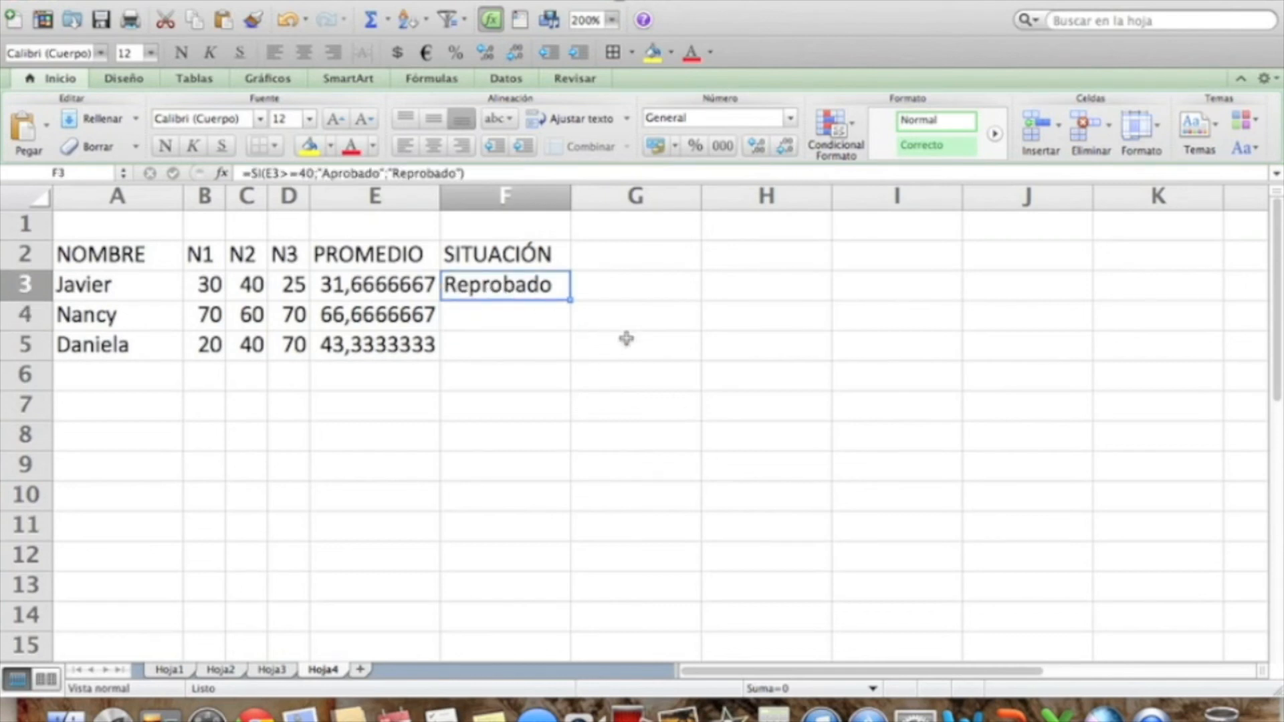
{"action": "double_click", "coordinate": [571, 301]}
{"action": "left_click", "coordinate": [501, 489]}
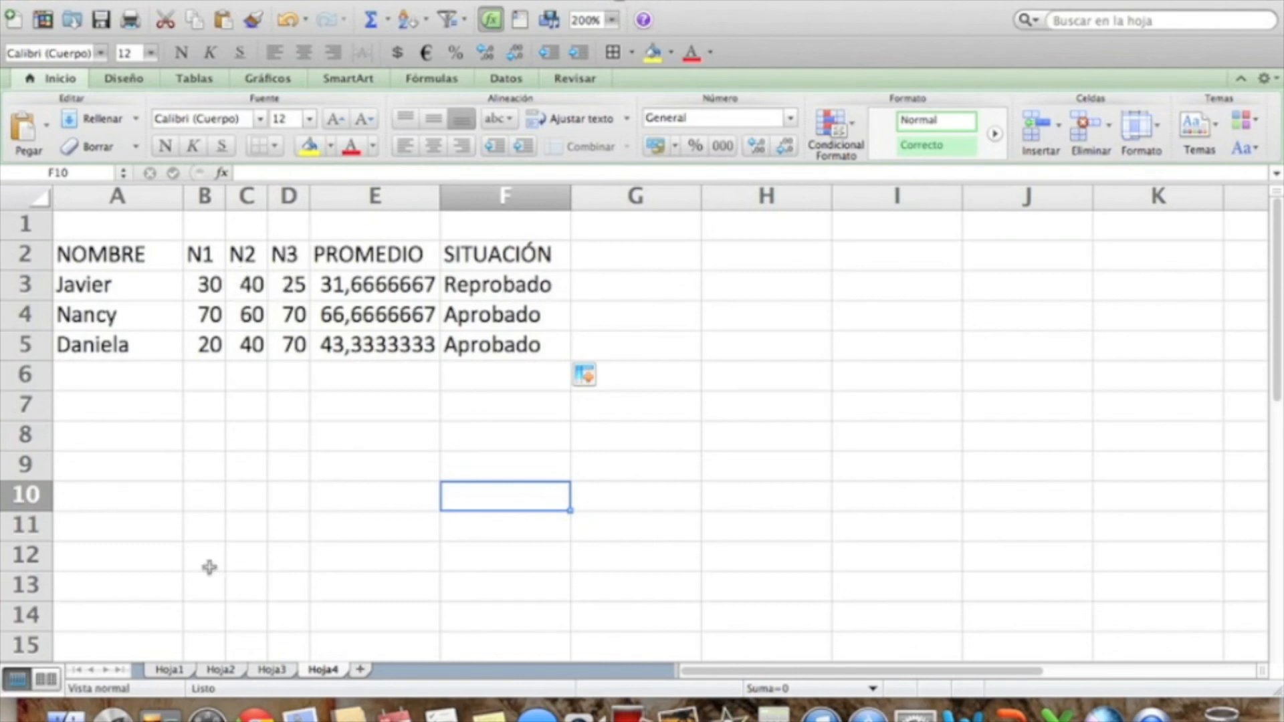
Set the N1 value in B3 to 70 to test the SITUACIÓN formula.
{"action": "left_click", "coordinate": [208, 293]}
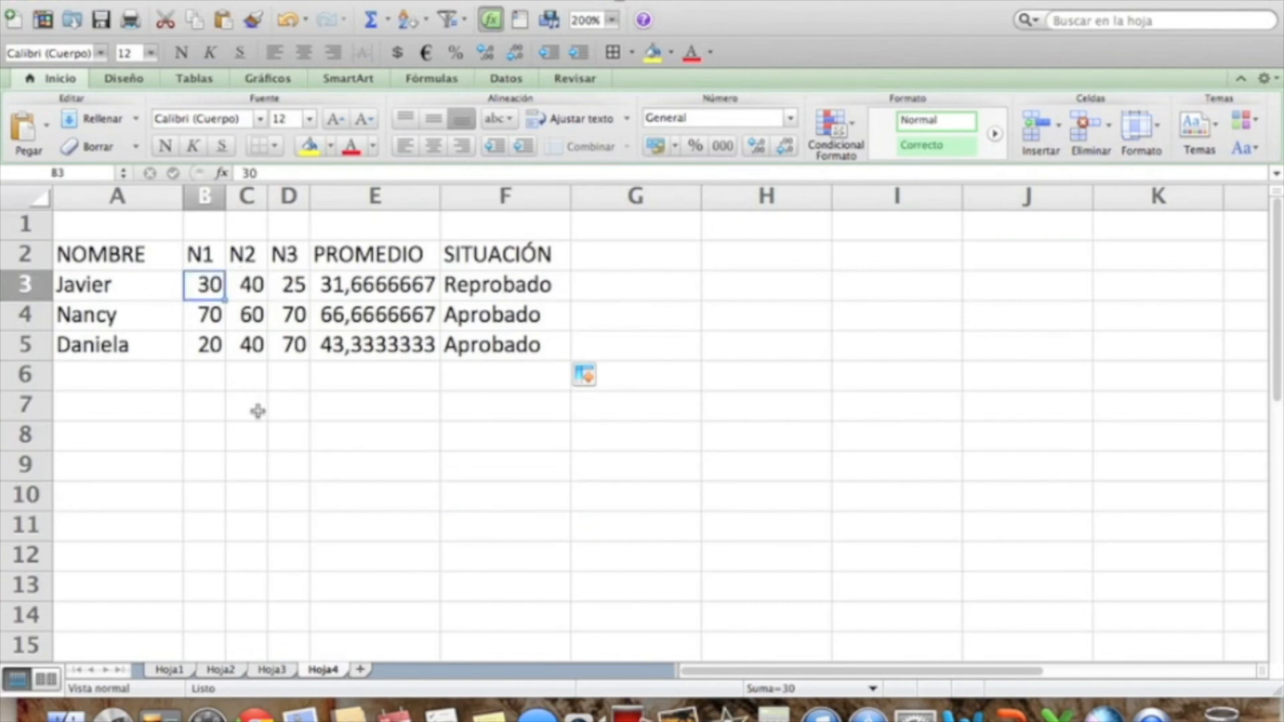
{"action": "type", "text": "70"}
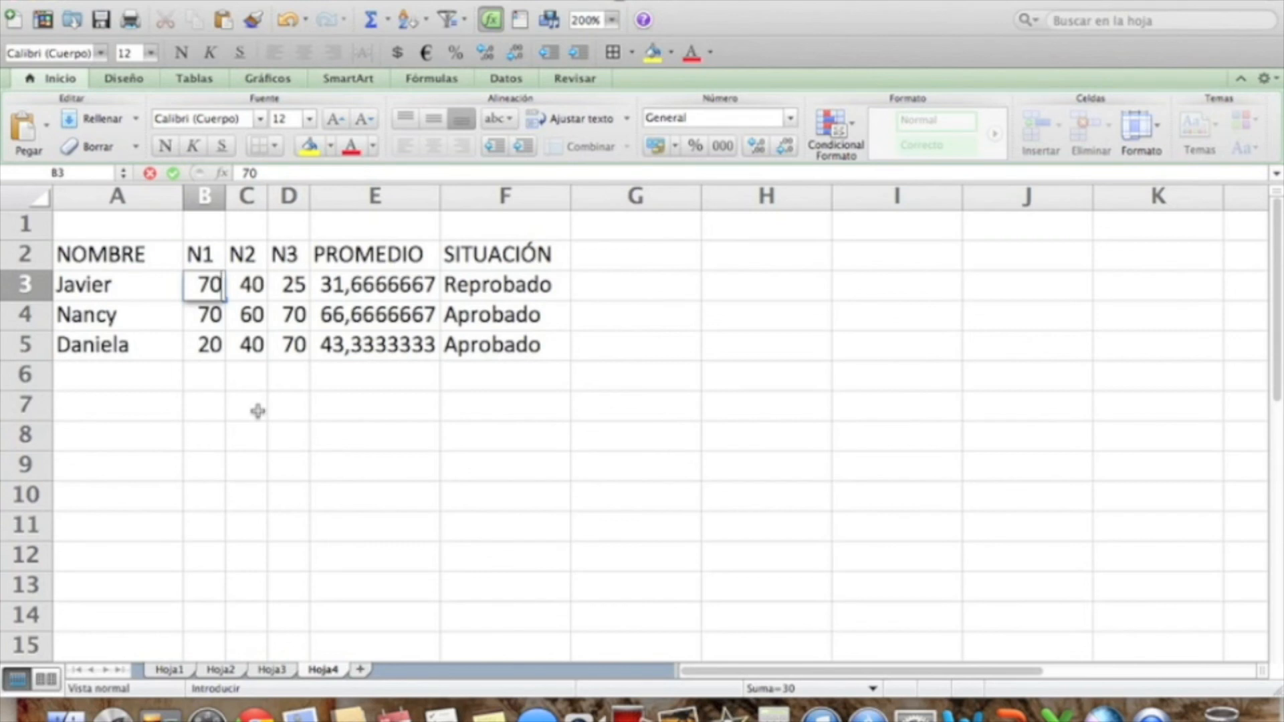
{"action": "key", "text": "Return"}
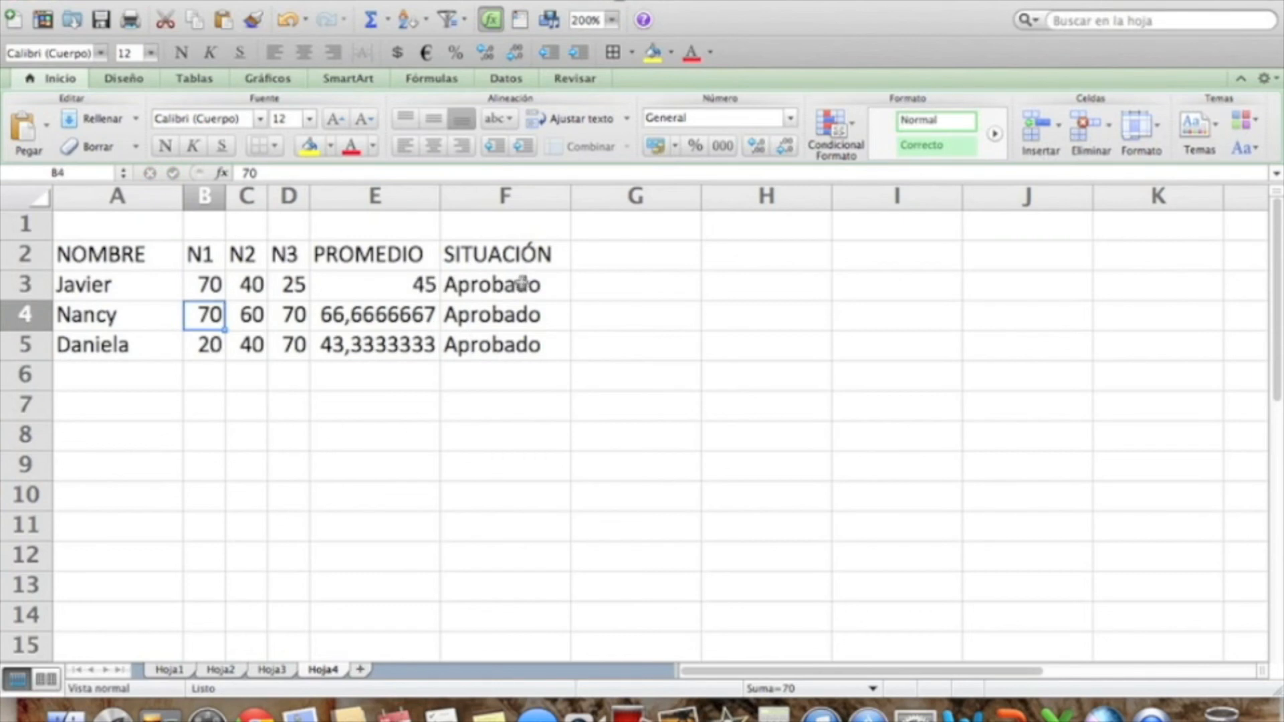
Test the formulas by setting the N3 value in D5 to 30, and restore it to 70.
{"action": "left_click", "coordinate": [292, 344]}
{"action": "type", "text": "30"}
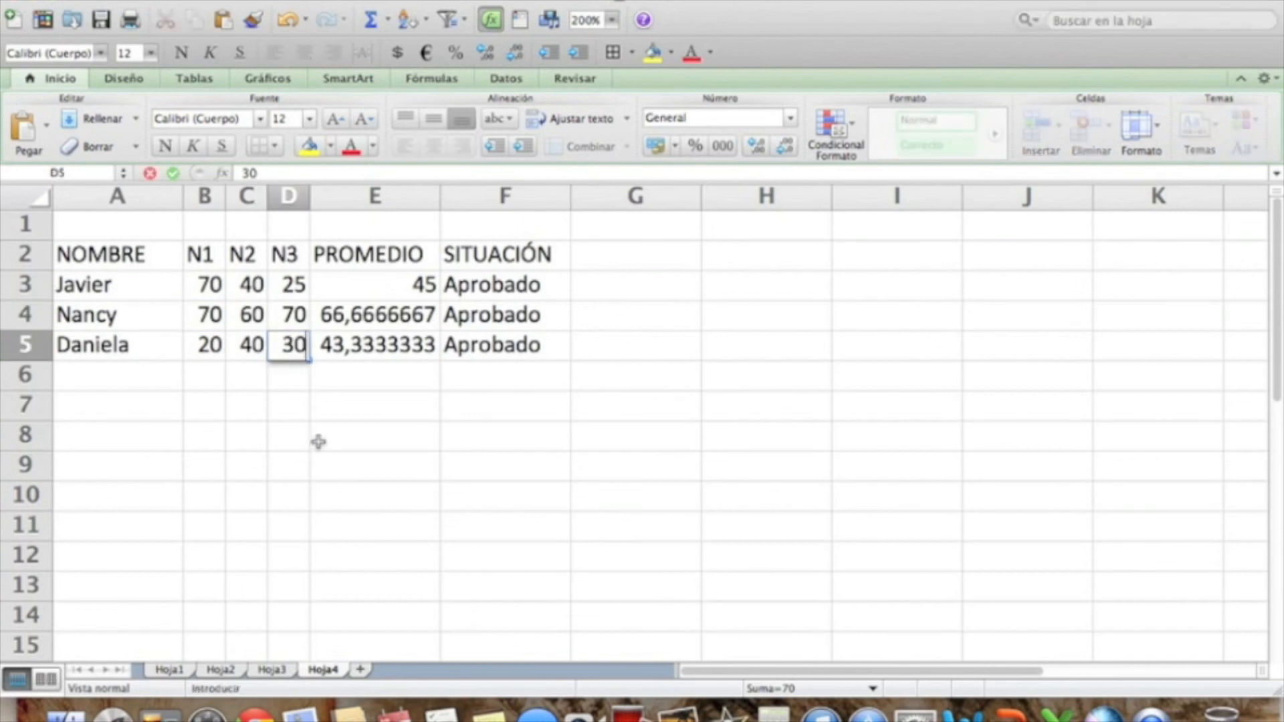
{"action": "key", "text": "Return"}
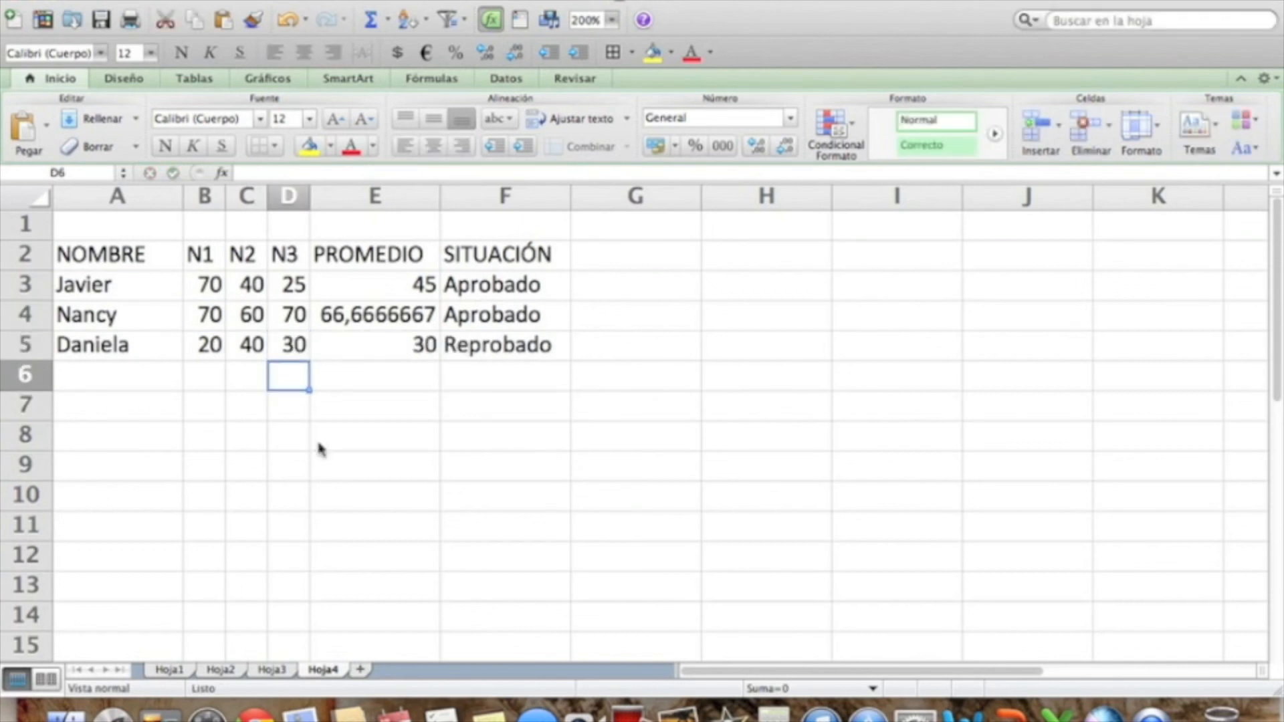
{"action": "key", "text": "Up"}
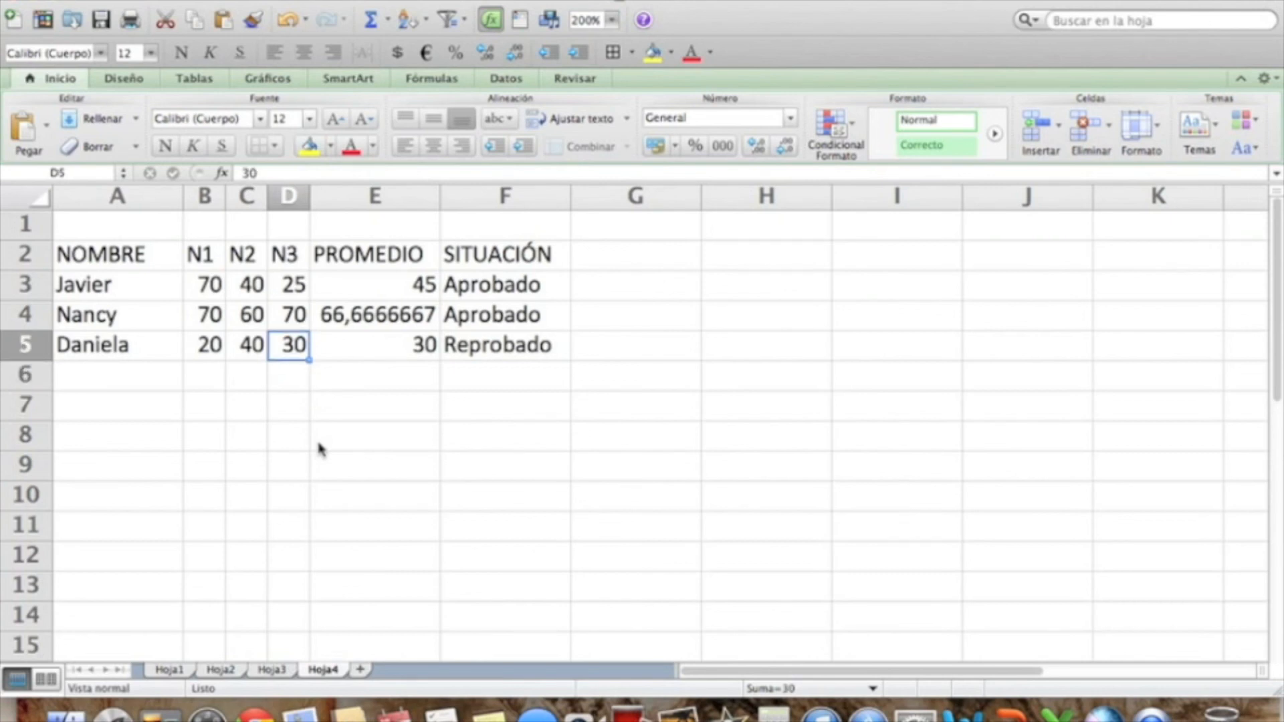
{"action": "type", "text": "70"}
{"action": "key", "text": "Return"}
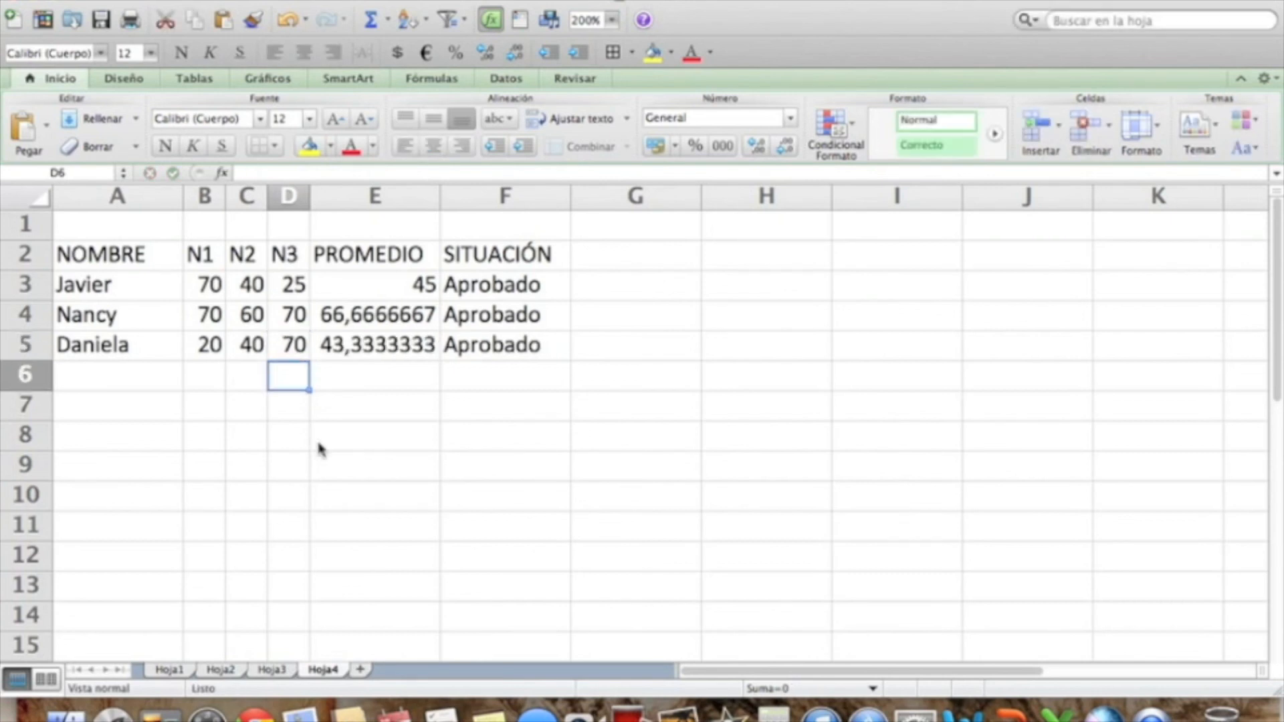
{"action": "key", "text": "Up"}
{"action": "key", "text": "Up"}
{"action": "key", "text": "Up"}
{"action": "key", "text": "Left"}
{"action": "key", "text": "Right"}
{"action": "key", "text": "Right"}
{"action": "key", "text": "Right"}
{"action": "key", "text": "Right"}
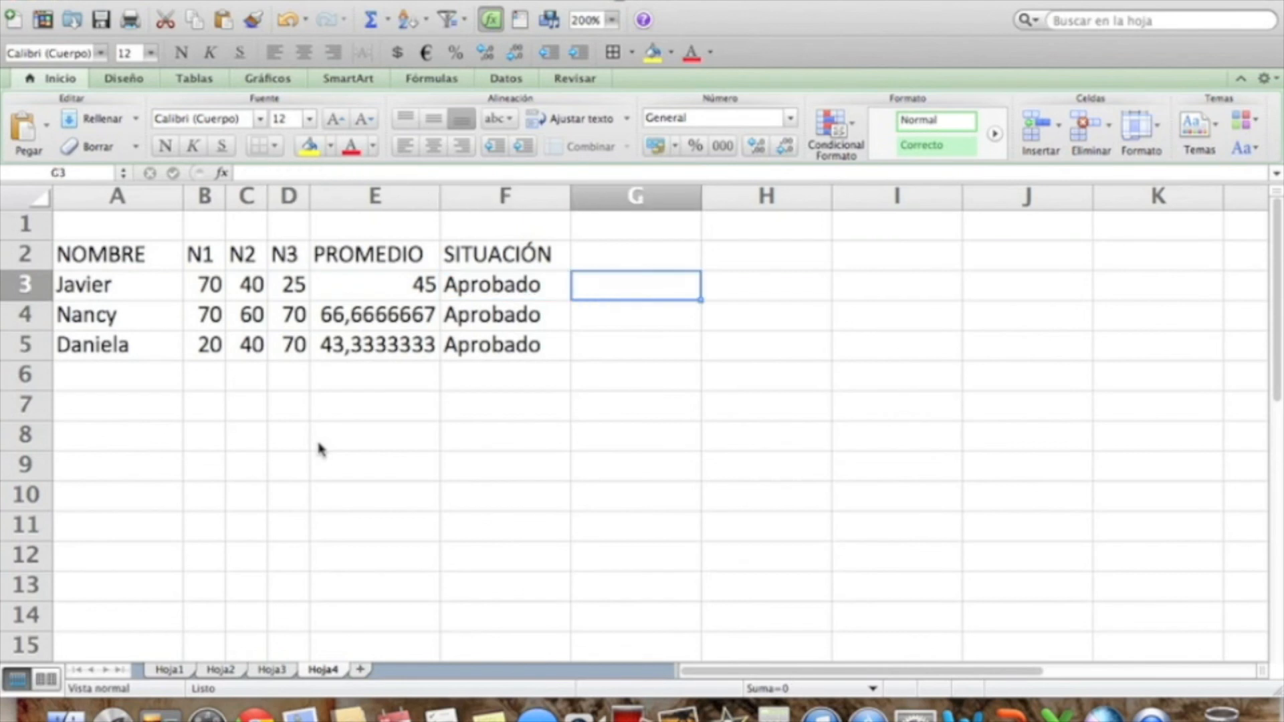
{"action": "key", "text": "Left"}
{"action": "key", "text": "Down"}
{"action": "key", "text": "Down"}
{"action": "key", "text": "Up"}
{"action": "key", "text": "Up"}
{"action": "key", "text": "Up"}
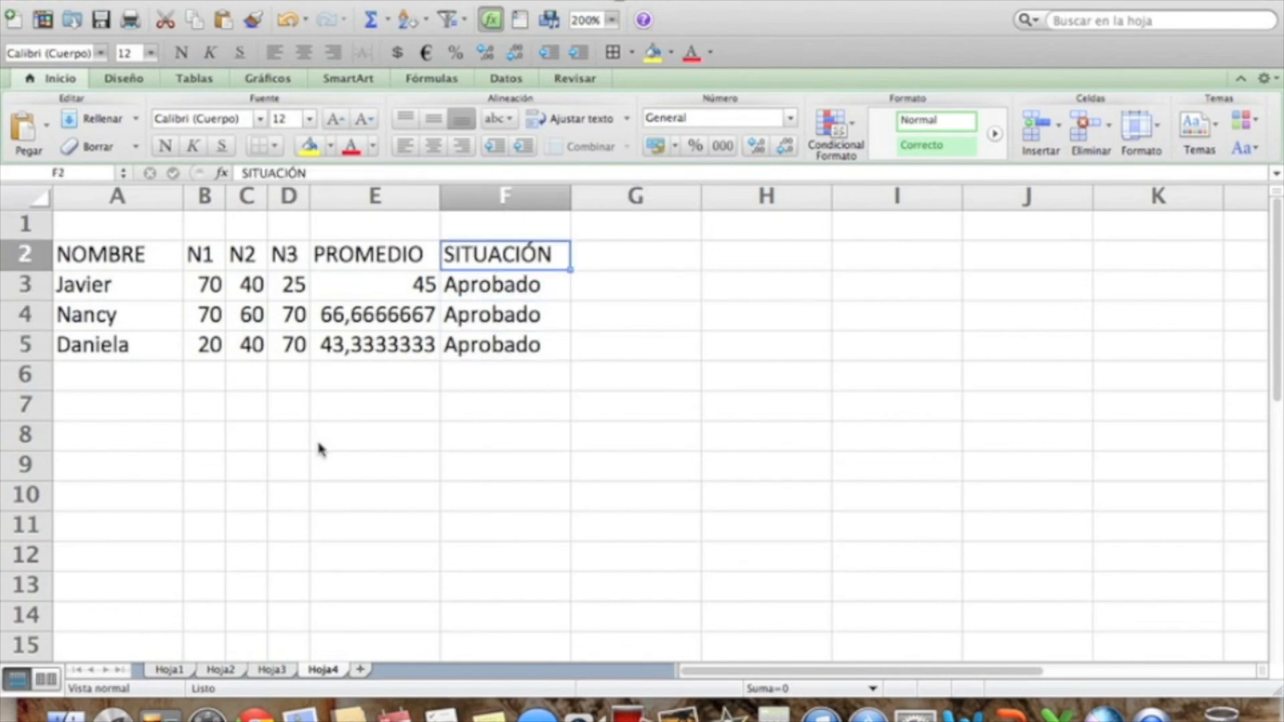
Set the N1 value in B3 to 20.
{"action": "key", "text": "Left"}
{"action": "key", "text": "Left"}
{"action": "key", "text": "Left"}
{"action": "key", "text": "Left"}
{"action": "key", "text": "Down"}
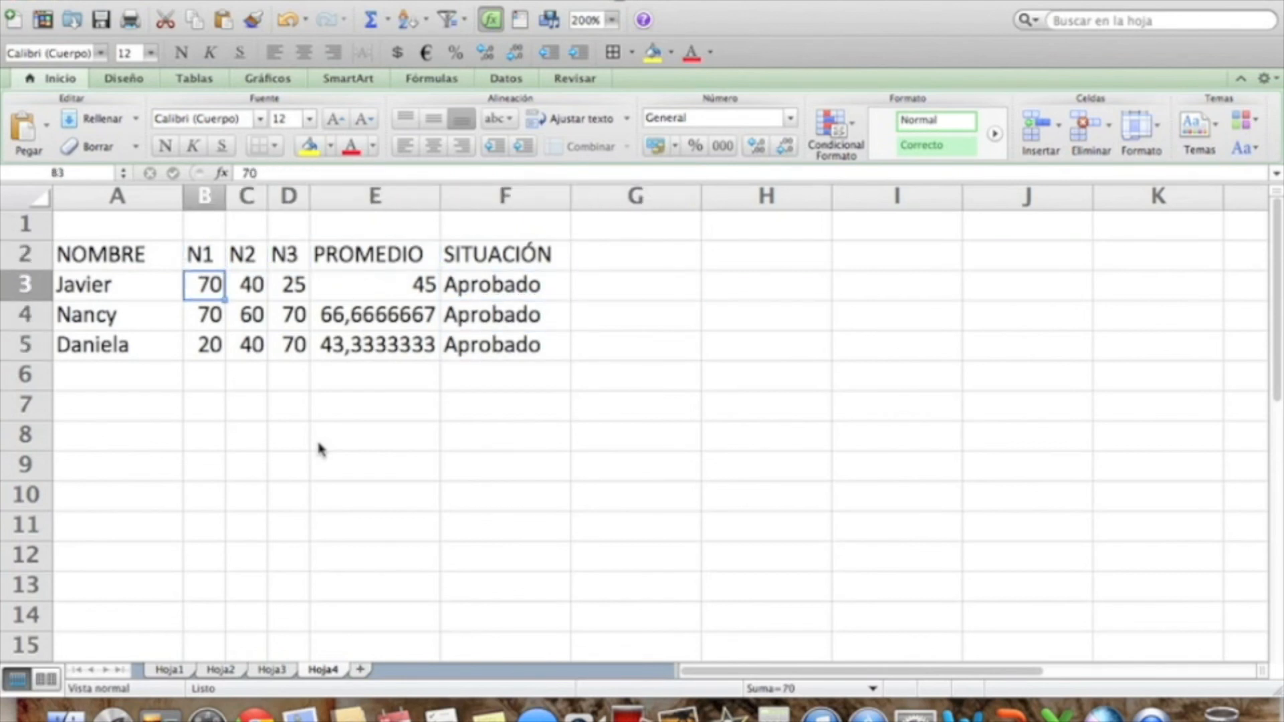
{"action": "type", "text": "20"}
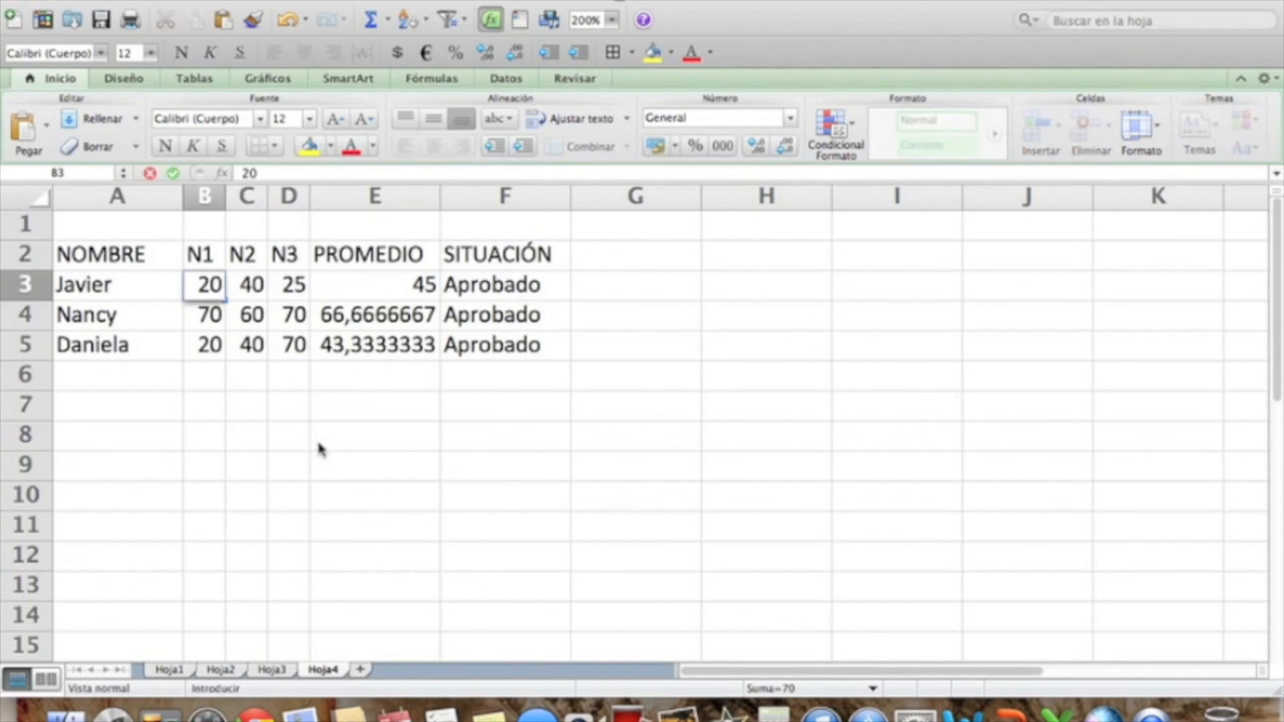
{"action": "key", "text": "Return"}
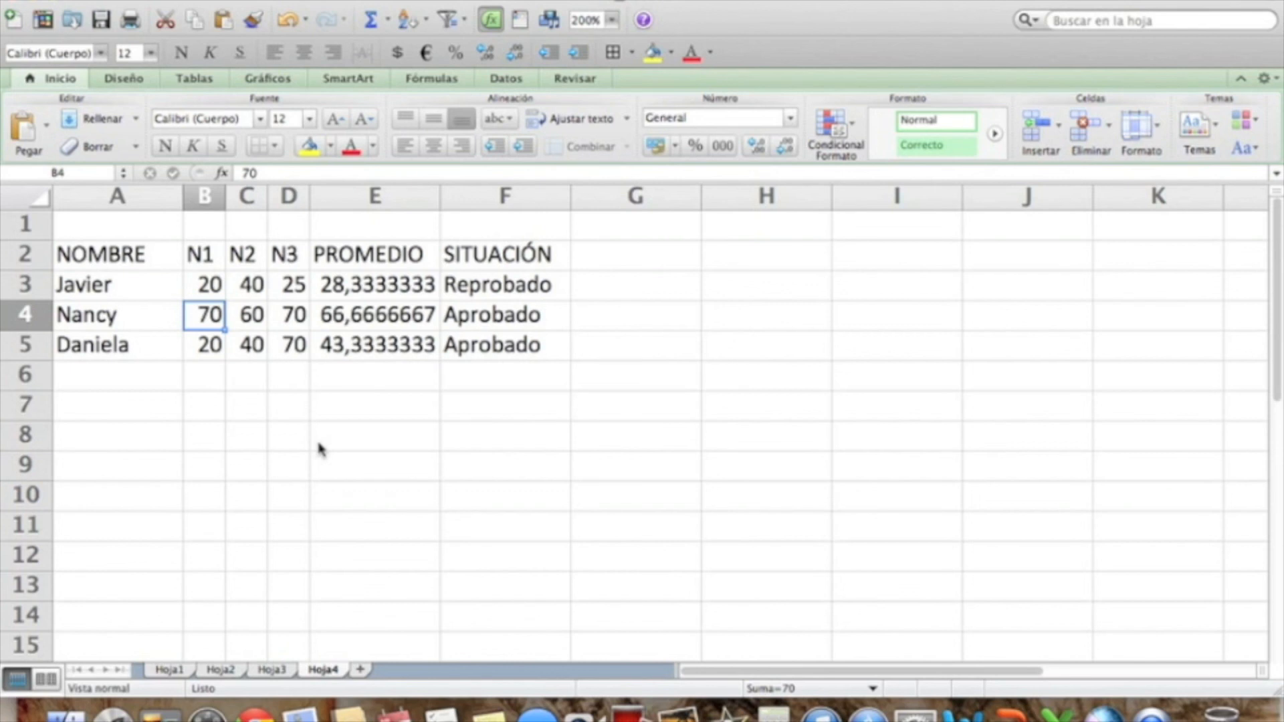
Open the Hoja1 sheet to review its addition and date subtraction examples.
{"action": "left_click", "coordinate": [522, 410]}
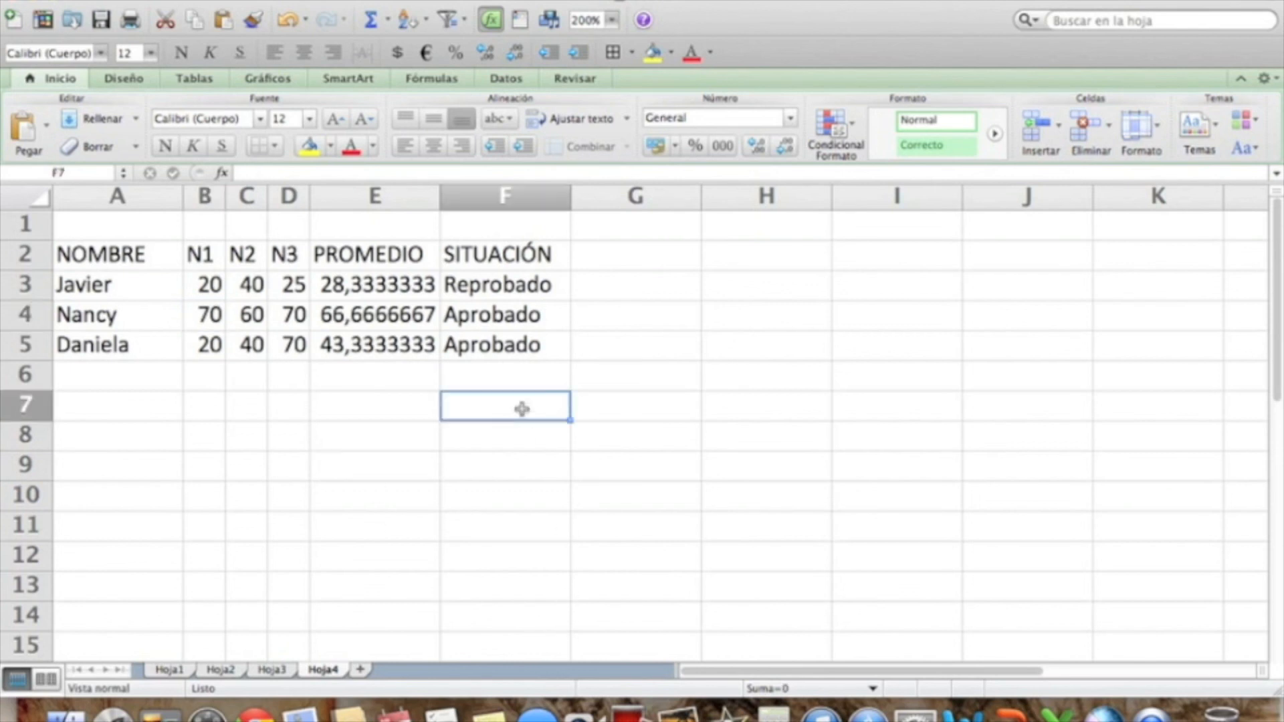
{"action": "left_click", "coordinate": [221, 670]}
{"action": "left_click", "coordinate": [171, 669]}
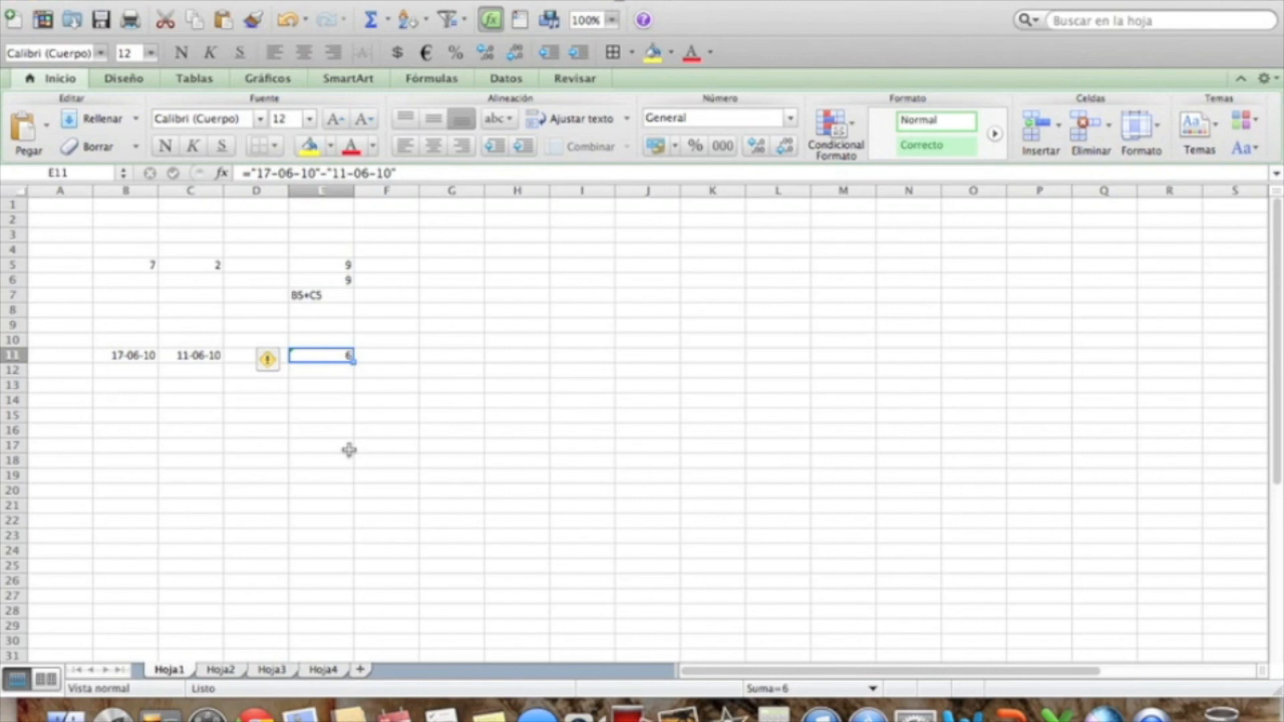
Open Hoja2 and go over the arithmetic operators listed from D6 downward.
{"action": "left_click", "coordinate": [215, 668]}
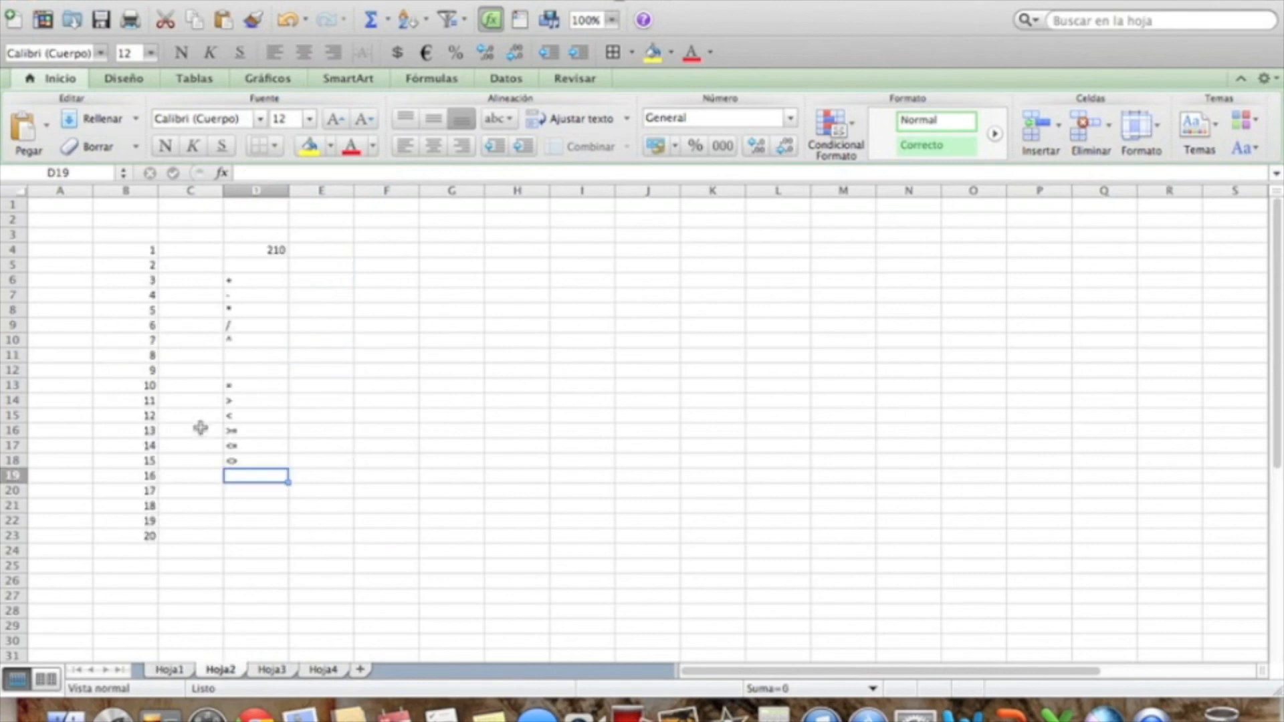
{"action": "left_click", "coordinate": [263, 281]}
{"action": "left_click", "coordinate": [262, 295]}
{"action": "left_click", "coordinate": [249, 310]}
{"action": "left_click", "coordinate": [259, 281]}
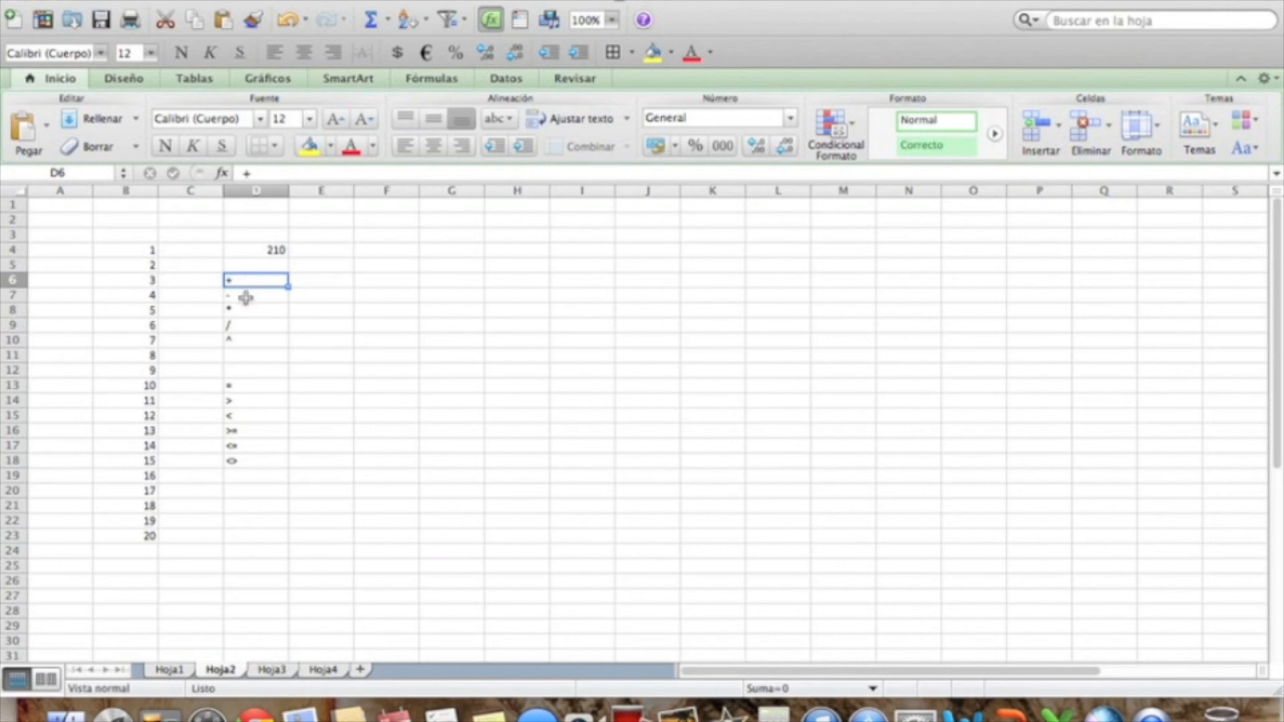
{"action": "left_click", "coordinate": [252, 295]}
{"action": "left_click", "coordinate": [267, 309]}
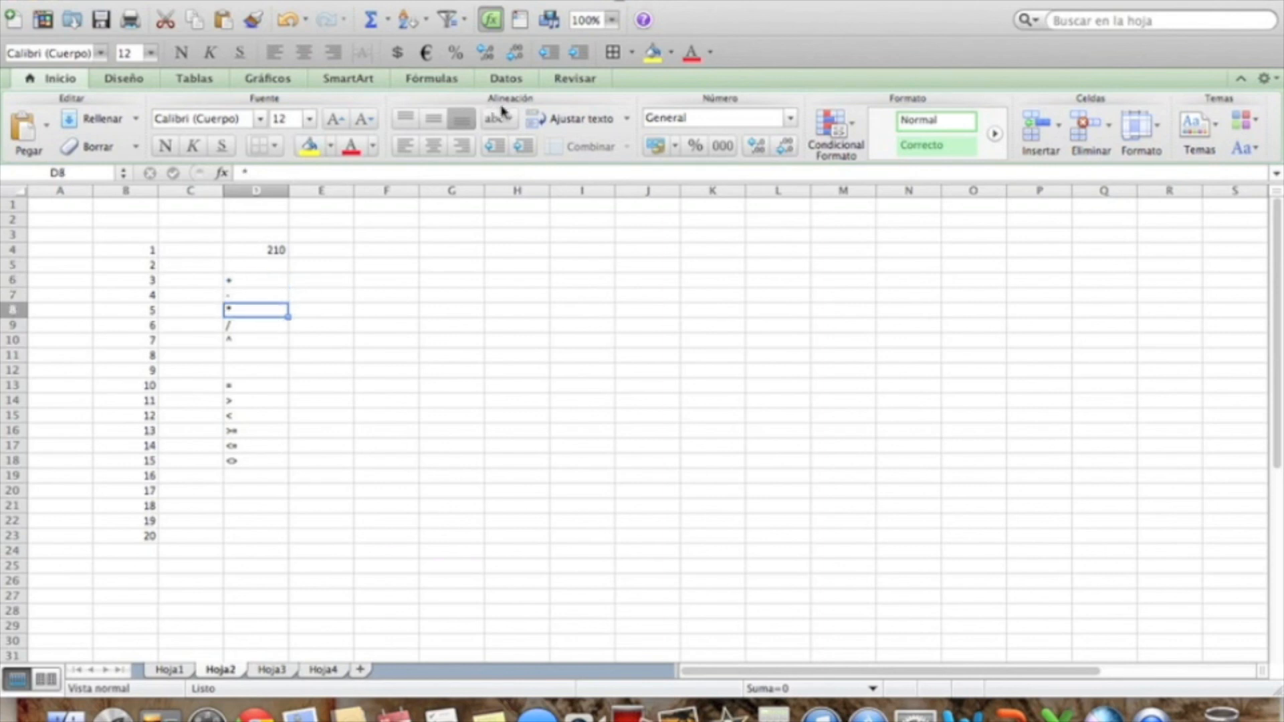
Zoom Hoja2 to 200% and review the operator list in D6:D18, starting from the + sign.
{"action": "left_click", "coordinate": [612, 21]}
{"action": "left_click", "coordinate": [605, 41]}
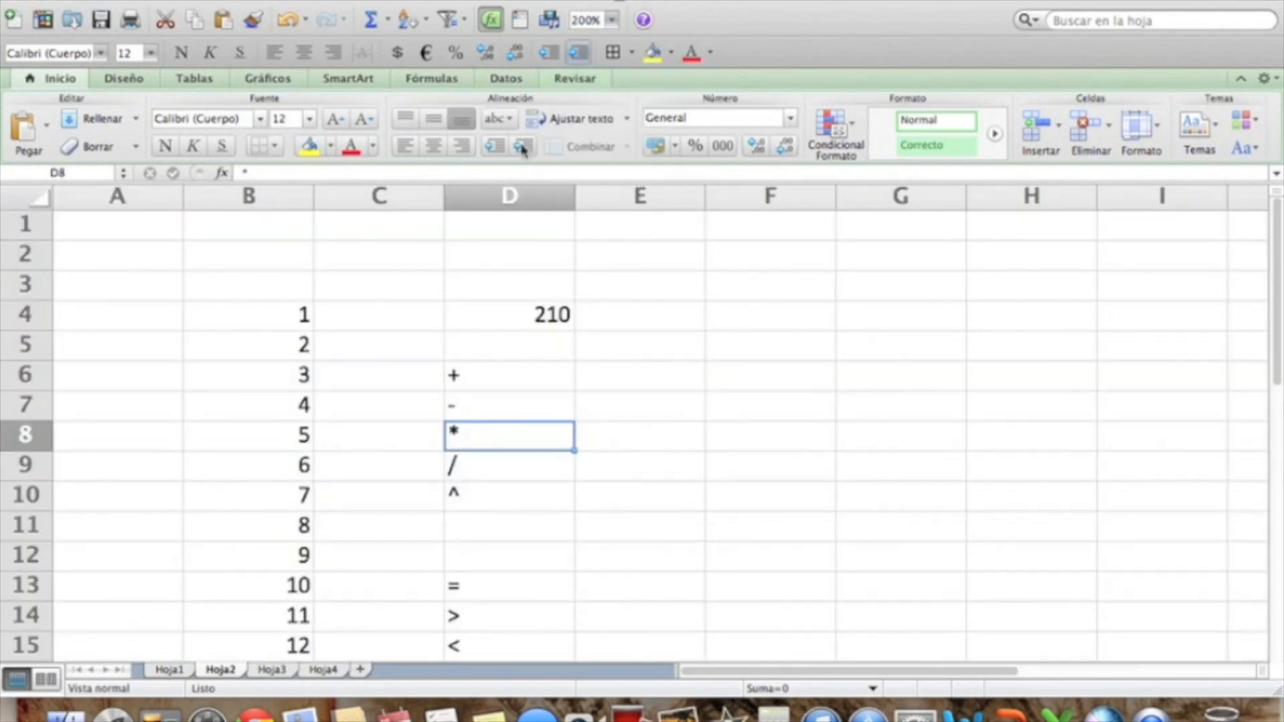
{"action": "scroll", "coordinate": [632, 474], "scroll_direction": "down", "scroll_amount": 3}
{"action": "scroll", "coordinate": [641, 468], "scroll_direction": "up", "scroll_amount": 2}
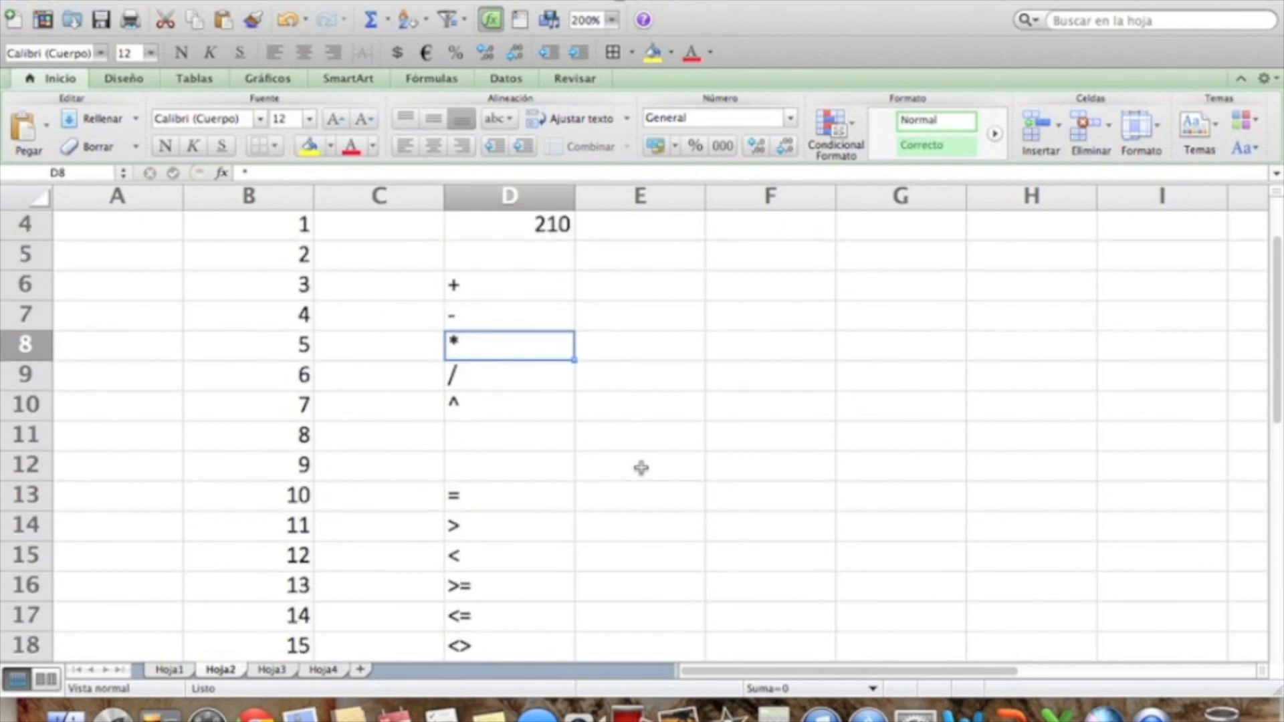
{"action": "scroll", "coordinate": [641, 467], "scroll_direction": "down", "scroll_amount": 1}
{"action": "left_click", "coordinate": [515, 232]}
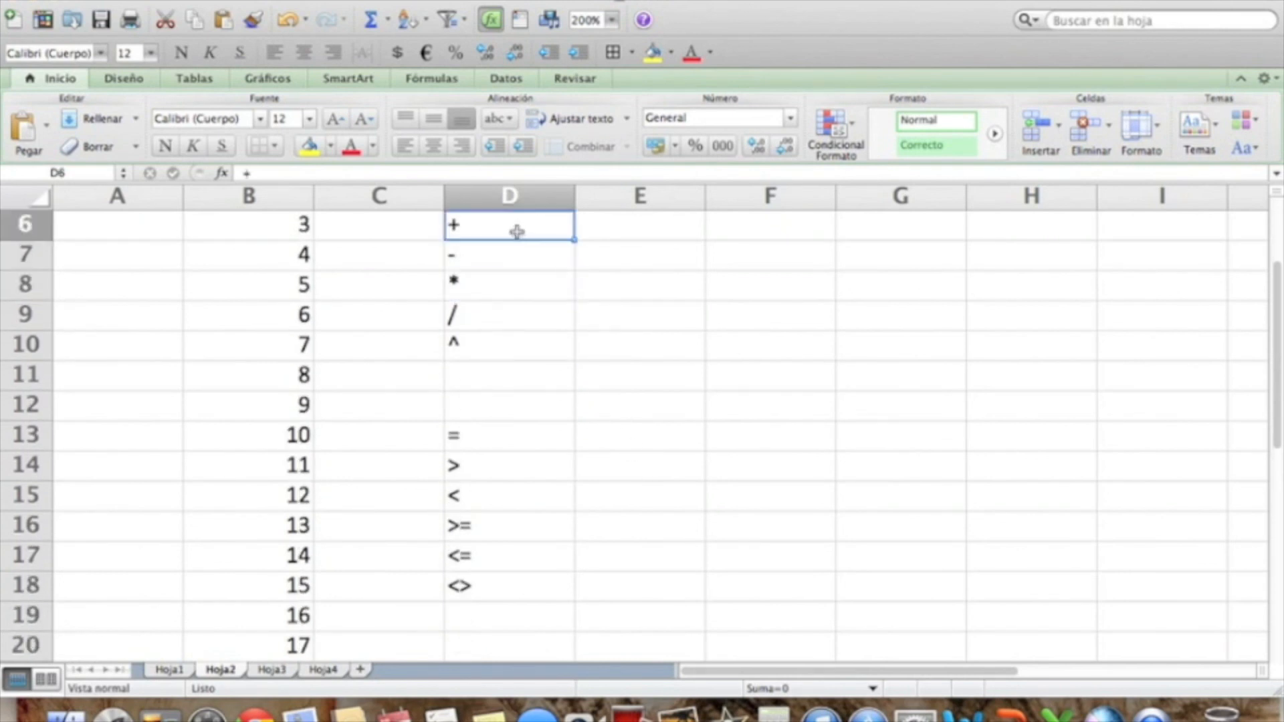
Go through the arithmetic operators -, *, / and ^ in cells D7 to D10 one by one.
{"action": "left_click", "coordinate": [513, 275]}
{"action": "left_click", "coordinate": [513, 258]}
{"action": "left_click", "coordinate": [518, 291]}
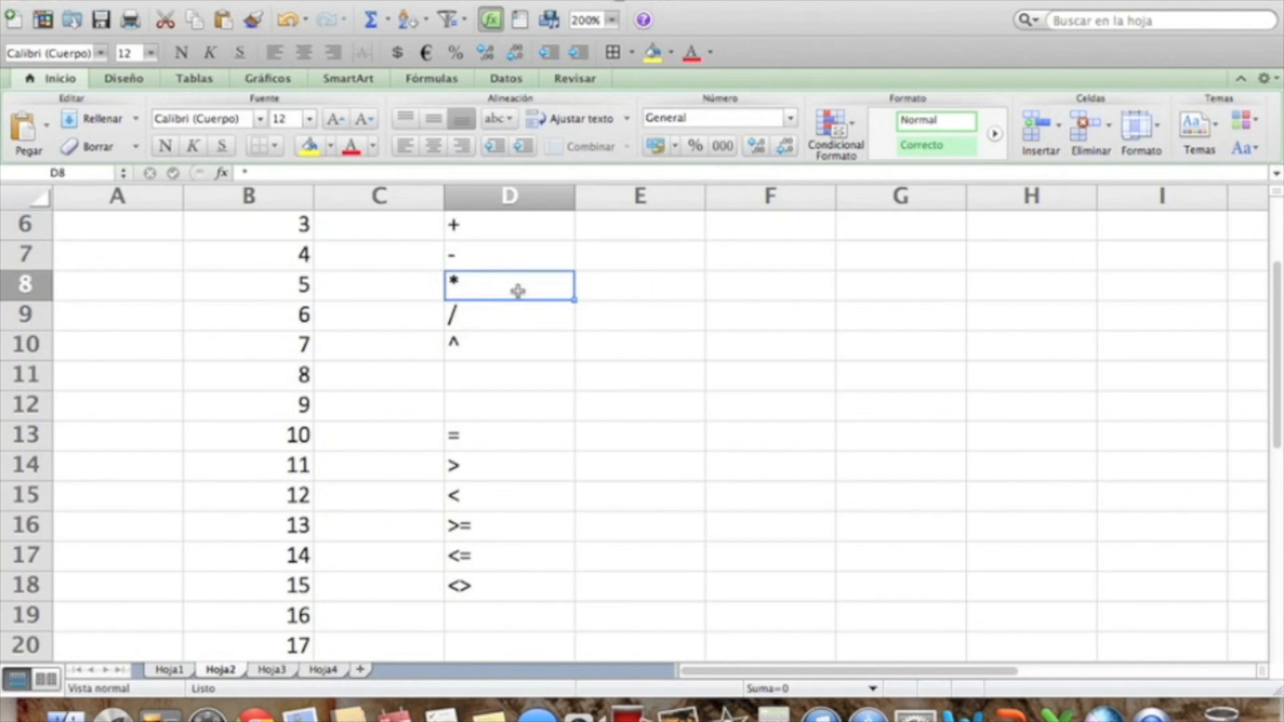
{"action": "left_click", "coordinate": [485, 318]}
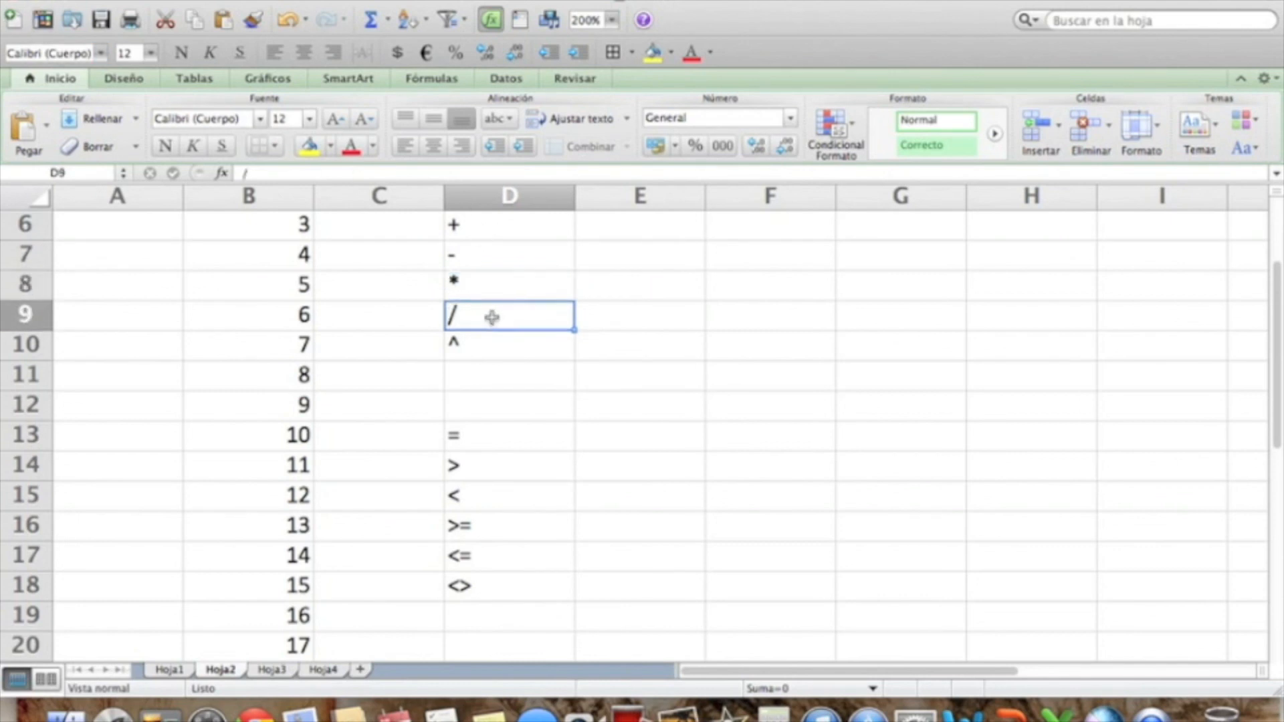
{"action": "left_click", "coordinate": [553, 355]}
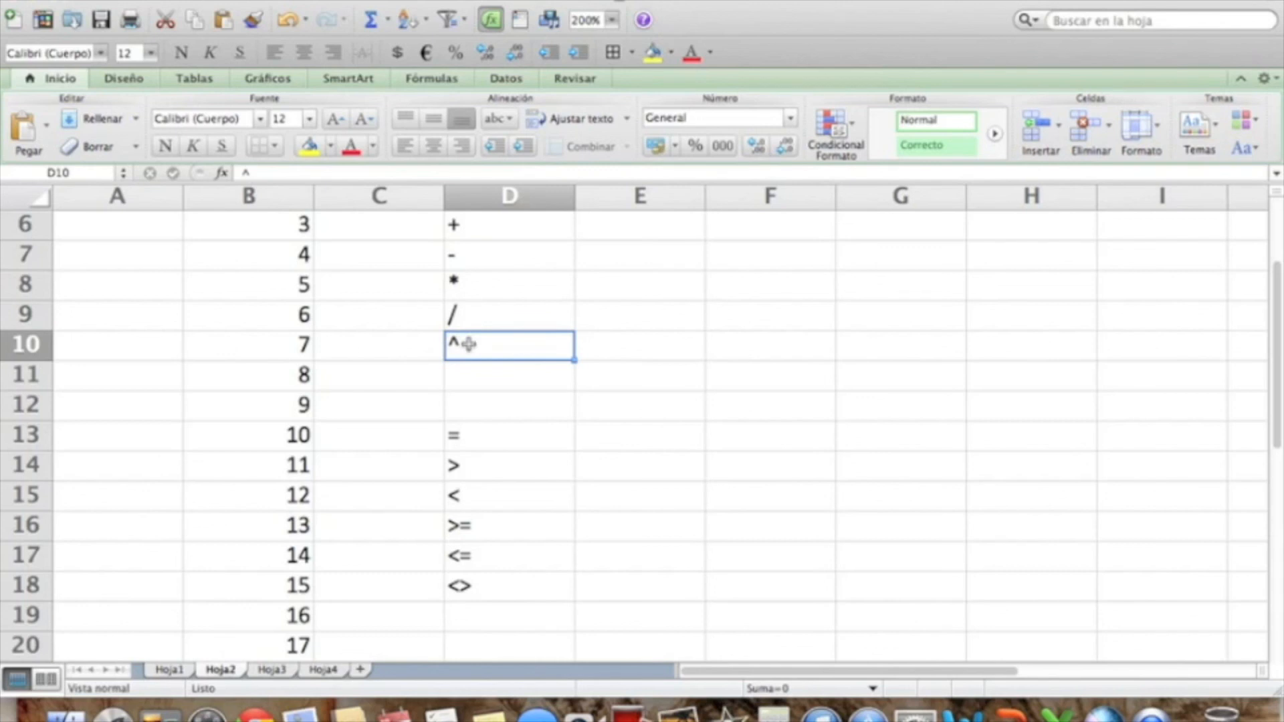
Go through the comparison operators =, >, <, >=, <= and <> in cells D13 to D18 one by one.
{"action": "left_click", "coordinate": [511, 438]}
{"action": "left_click", "coordinate": [485, 467]}
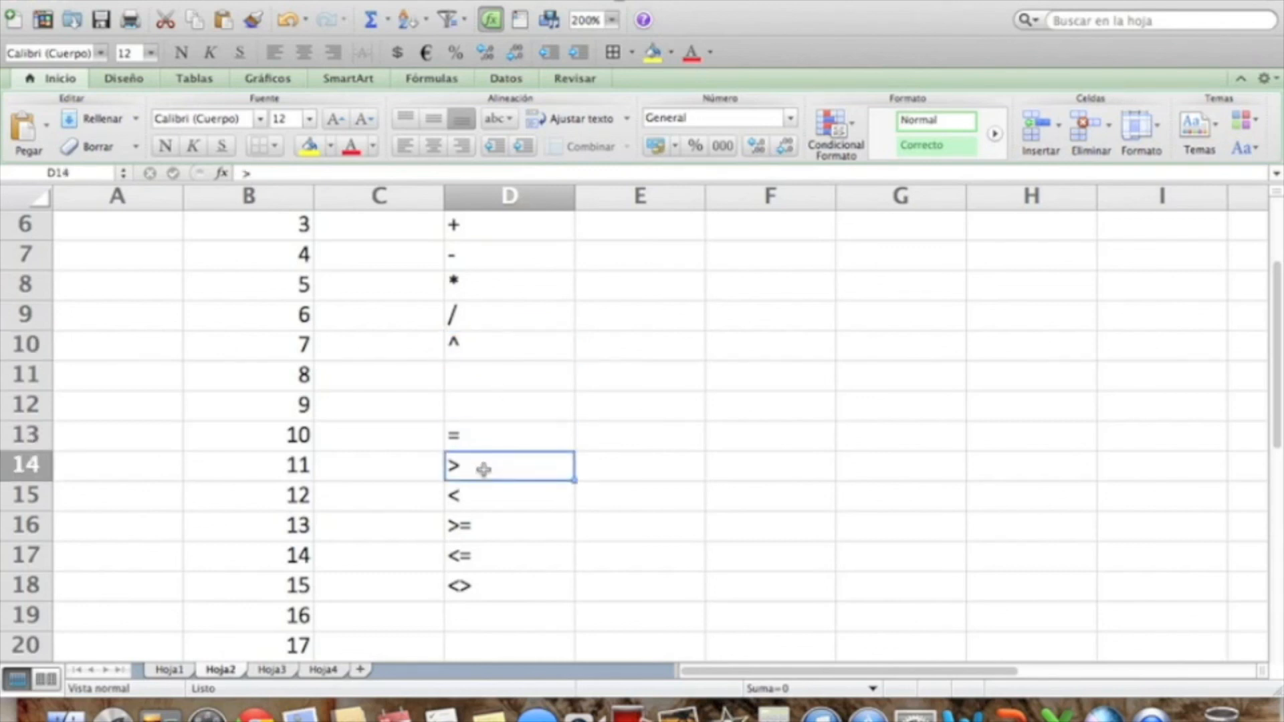
{"action": "left_click", "coordinate": [508, 502]}
{"action": "left_click", "coordinate": [534, 524]}
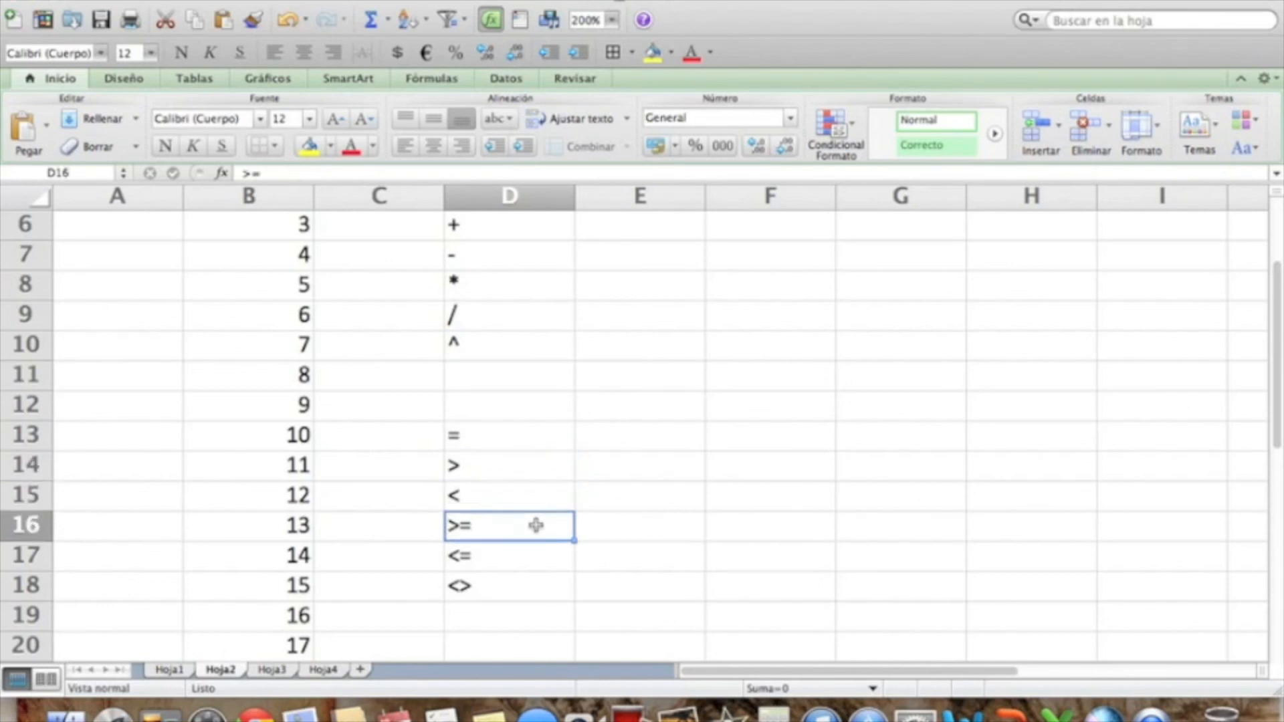
{"action": "left_click", "coordinate": [513, 558]}
{"action": "left_click", "coordinate": [525, 588]}
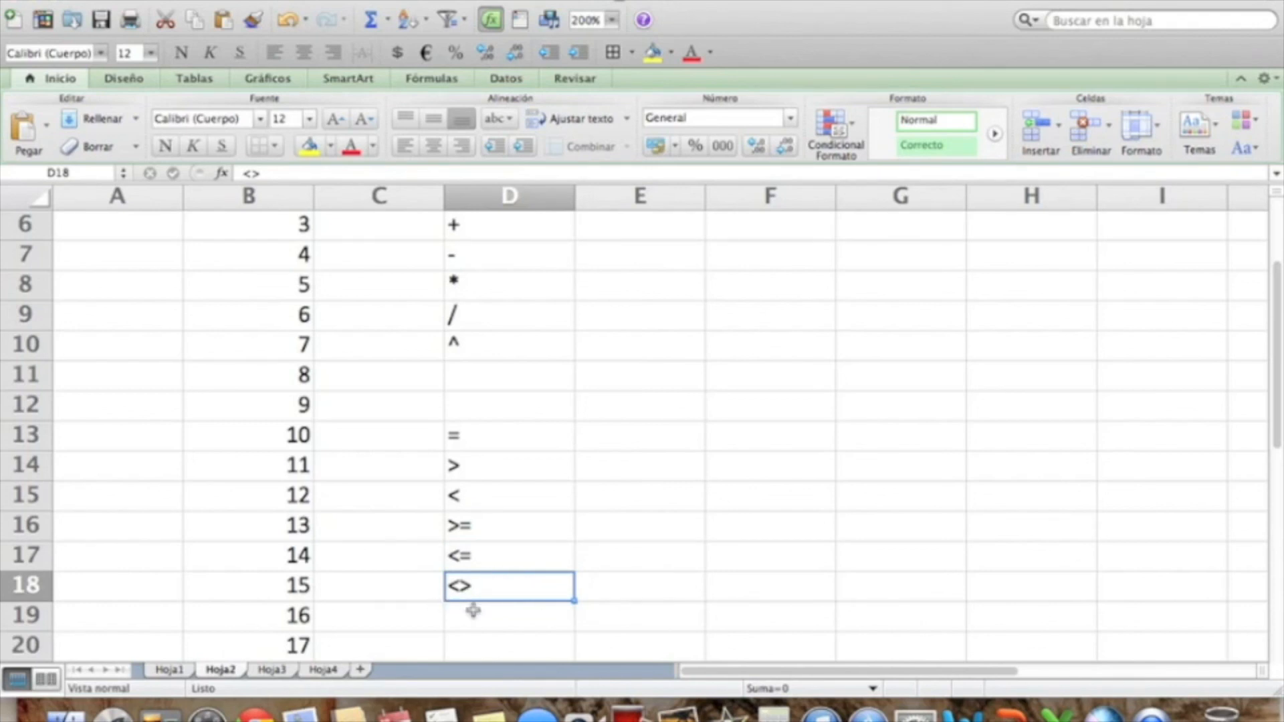
Review the summary function examples on Hoja3, and inspect the SITUACIÓN formula in F3 of Hoja4.
{"action": "left_click", "coordinate": [271, 669]}
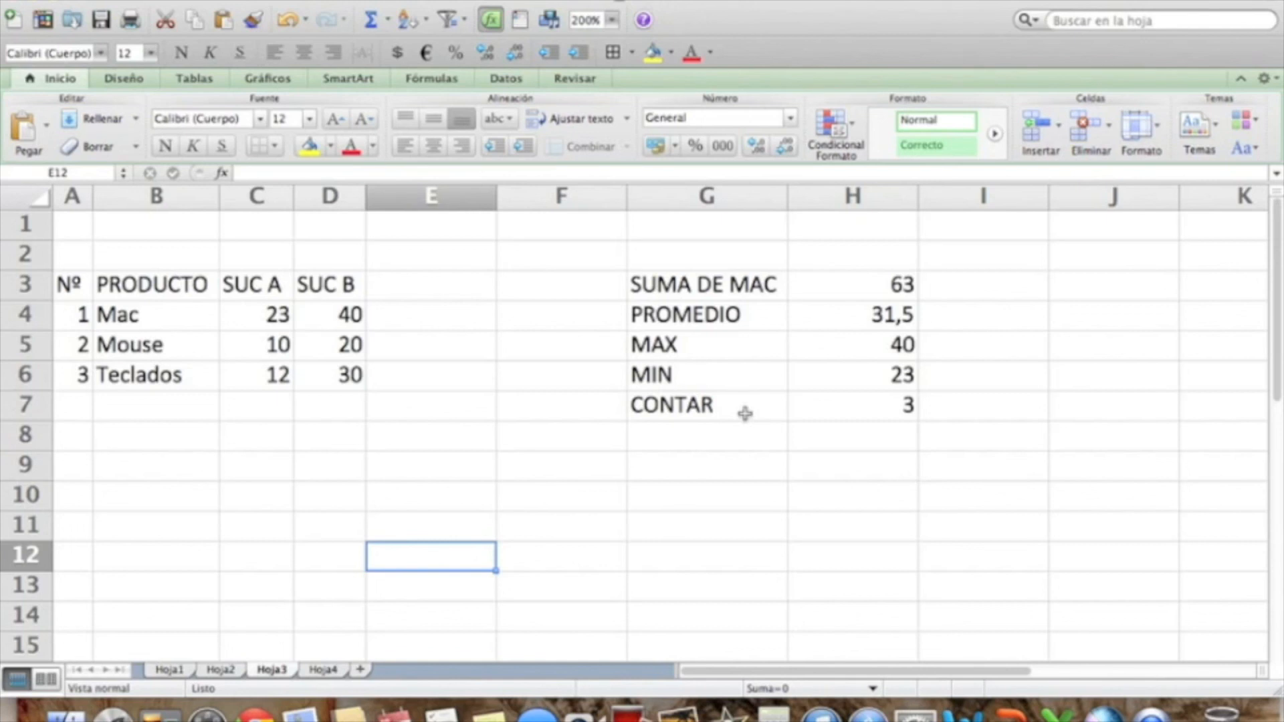
{"action": "left_click", "coordinate": [323, 670]}
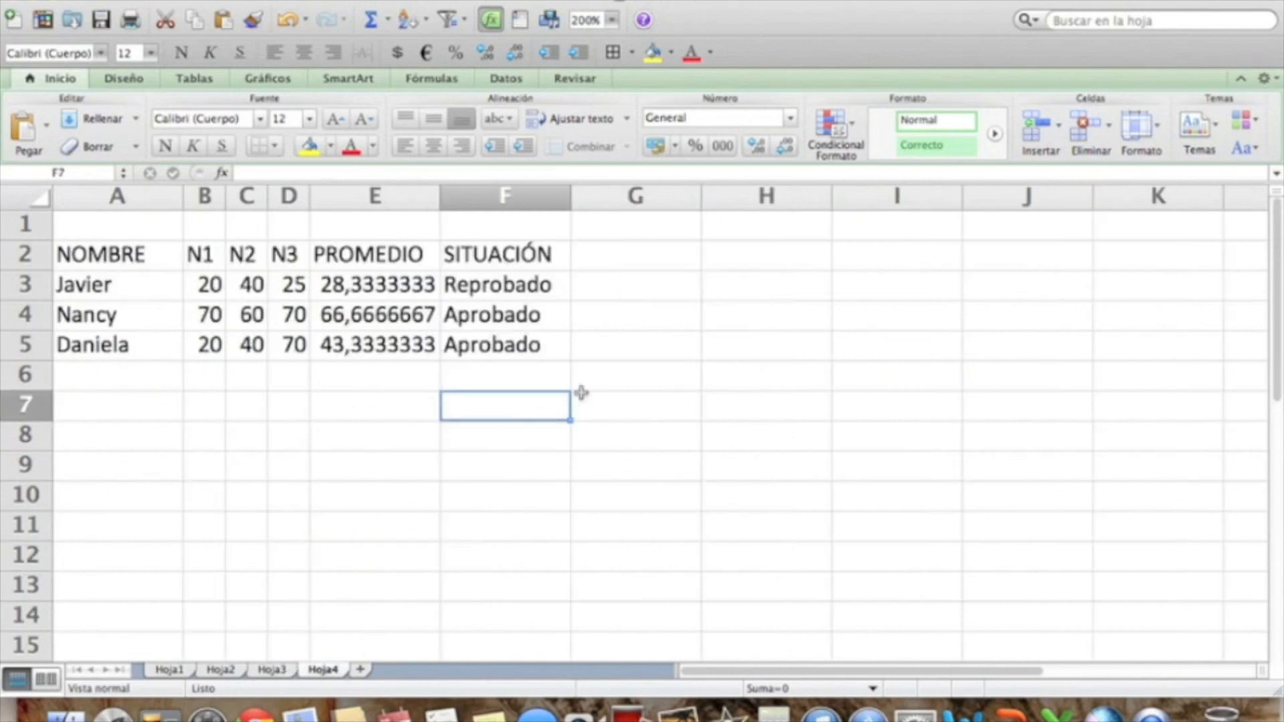
{"action": "left_click", "coordinate": [510, 287]}
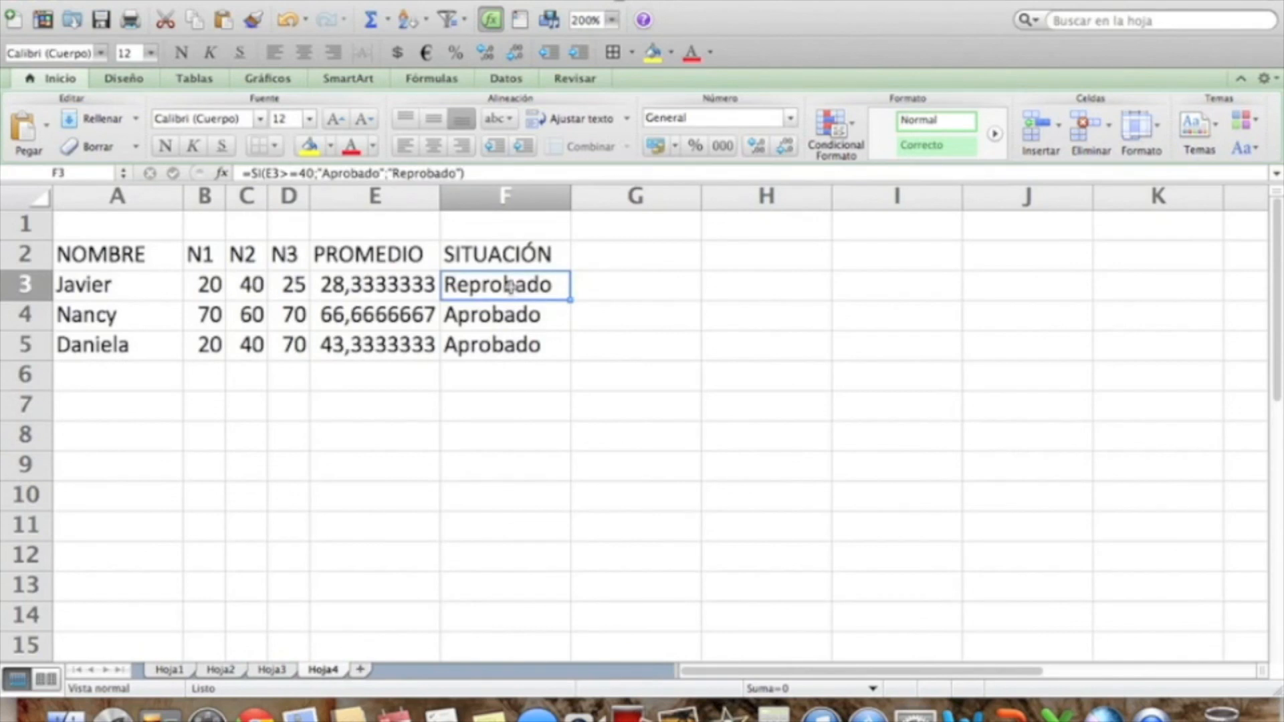
Write the formula =SI(E3>=40;"Aprobado";"Reprobado") in cell G3, beside the first student's SITUACIÓN.
{"action": "left_click", "coordinate": [647, 283]}
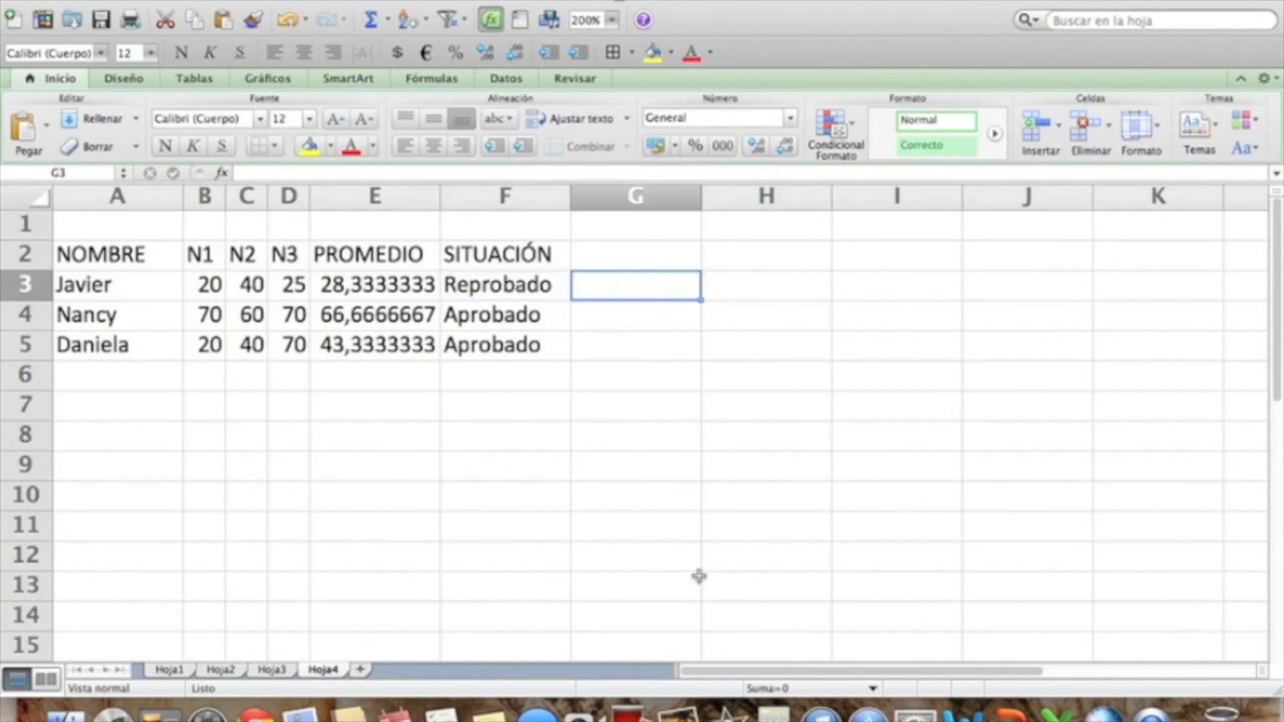
{"action": "type", "text": "="}
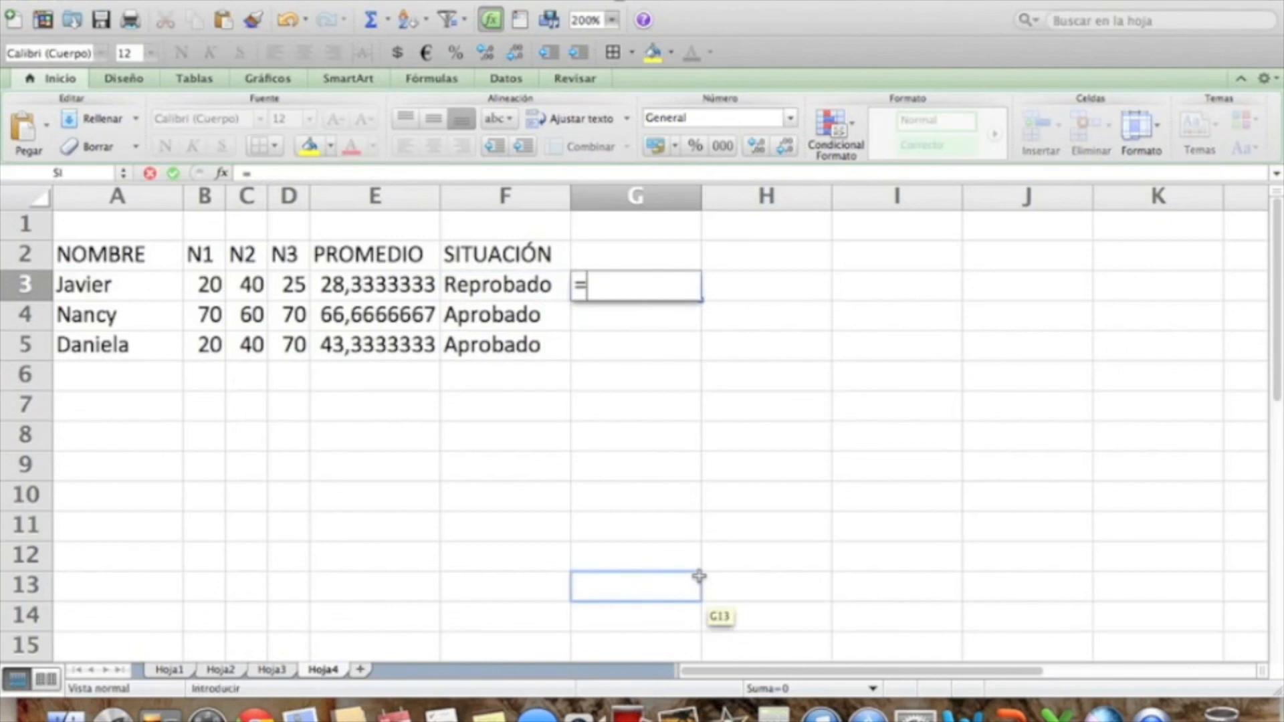
{"action": "type", "text": "SI("}
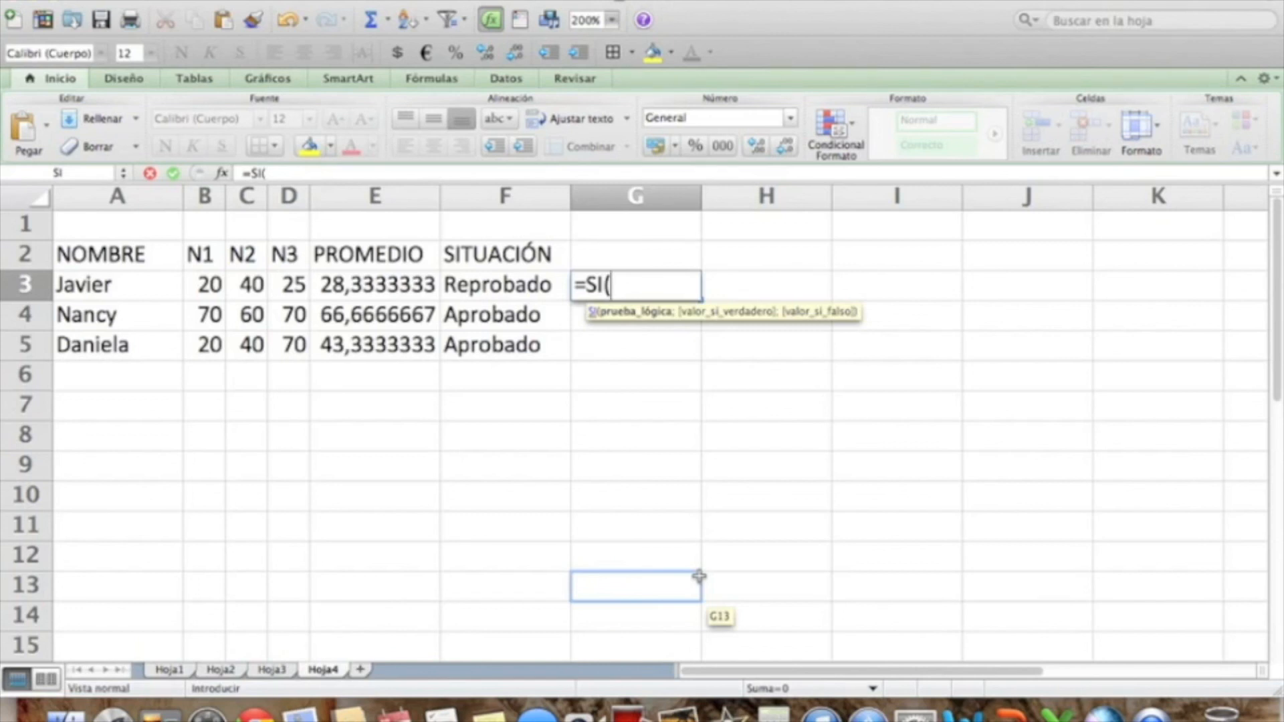
{"action": "type", "text": "E"}
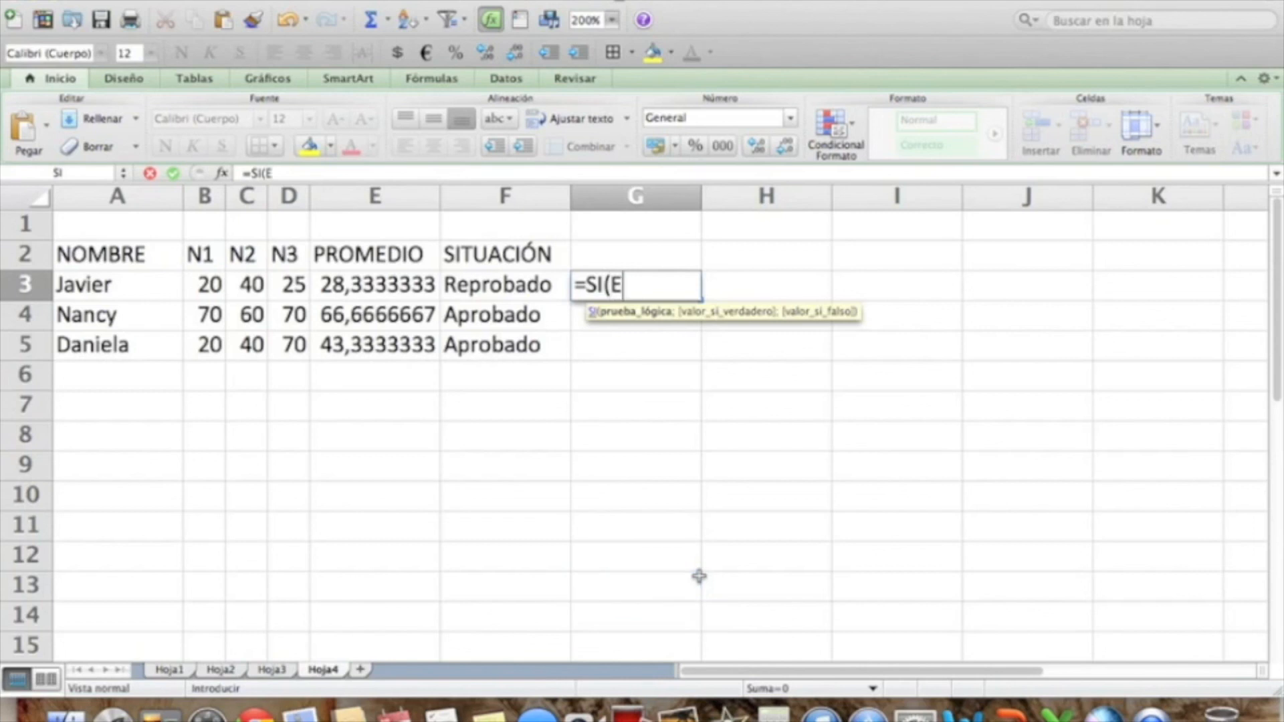
{"action": "type", "text": "3"}
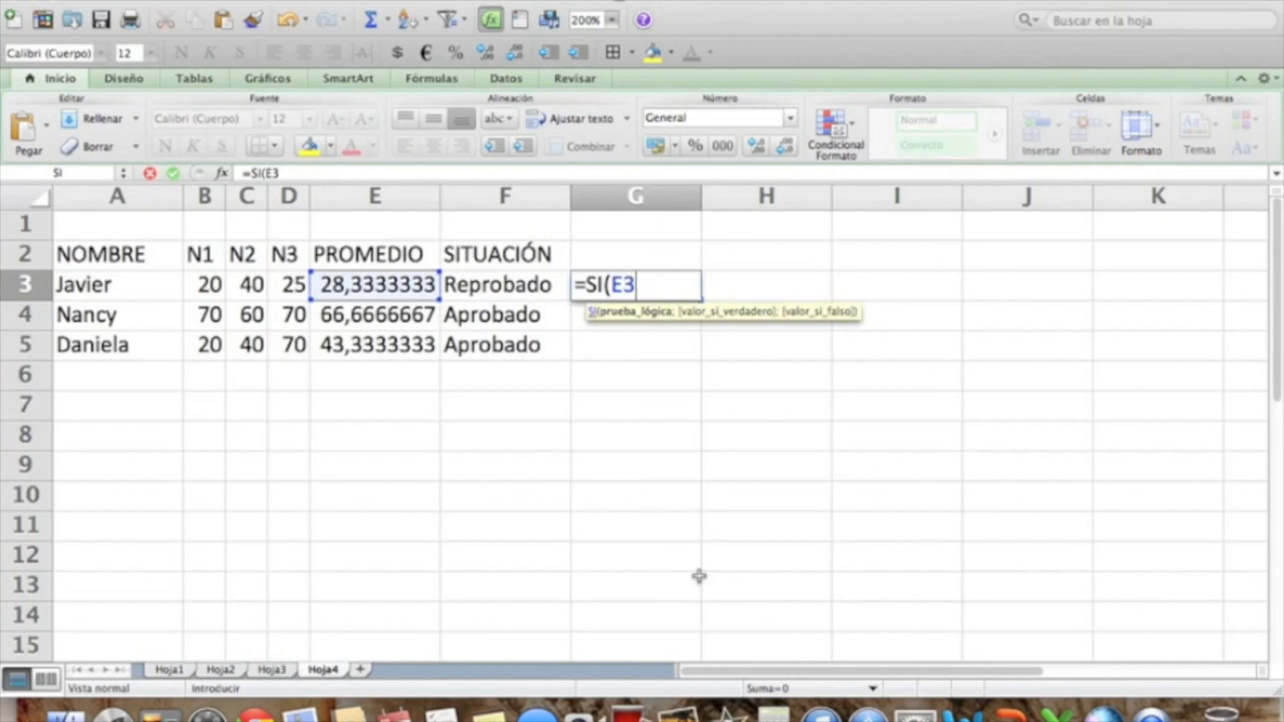
{"action": "type", "text": ">=40"}
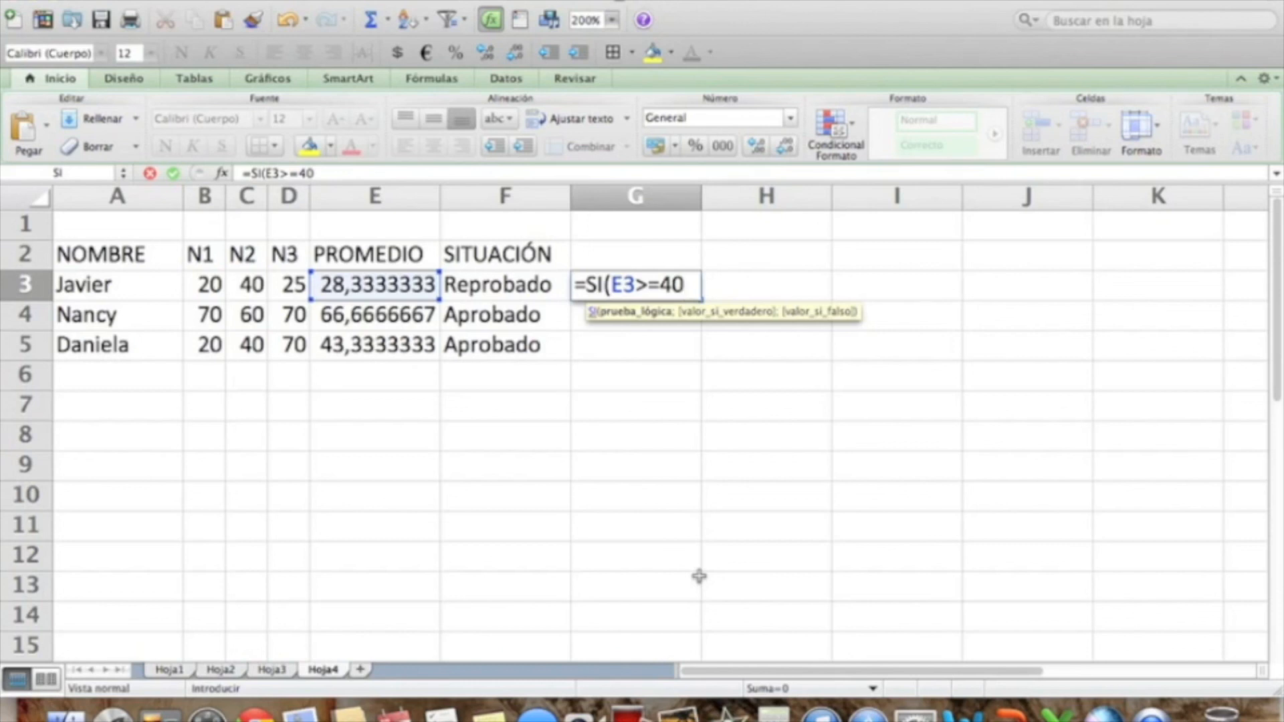
{"action": "type", "text": ";"}
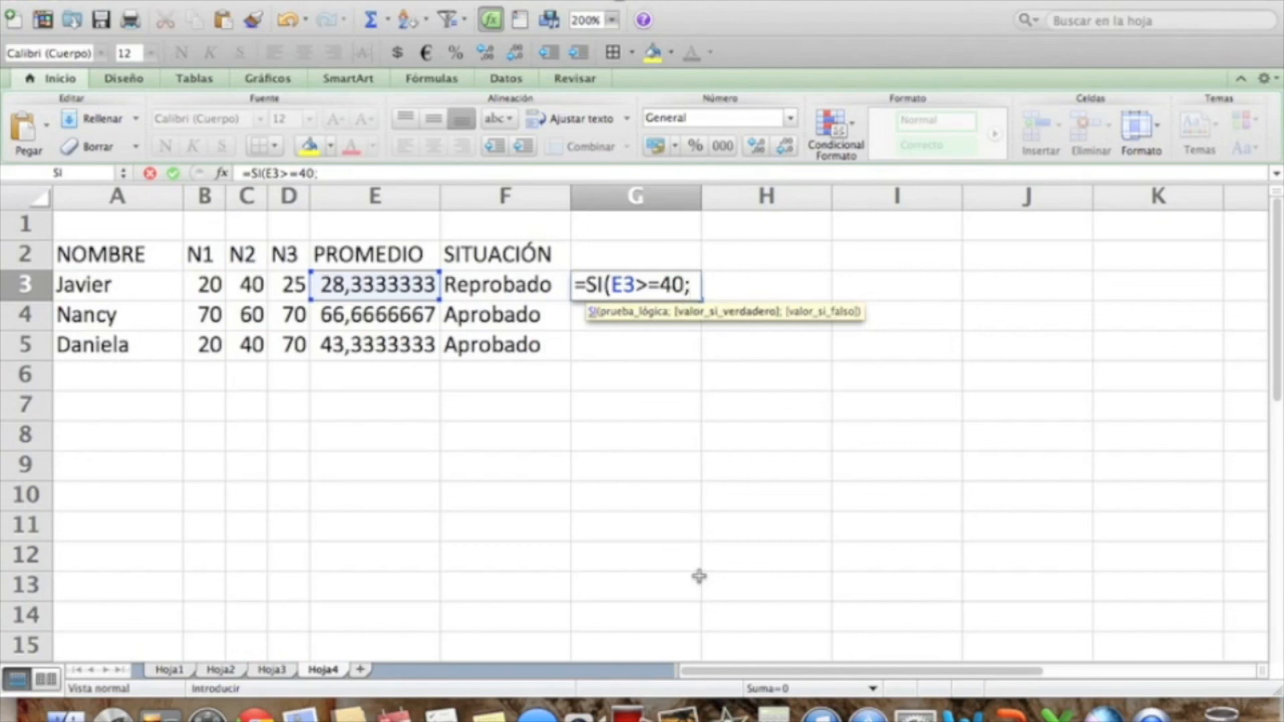
{"action": "type", "text": "\""}
{"action": "type", "text": "Aprobado\";"}
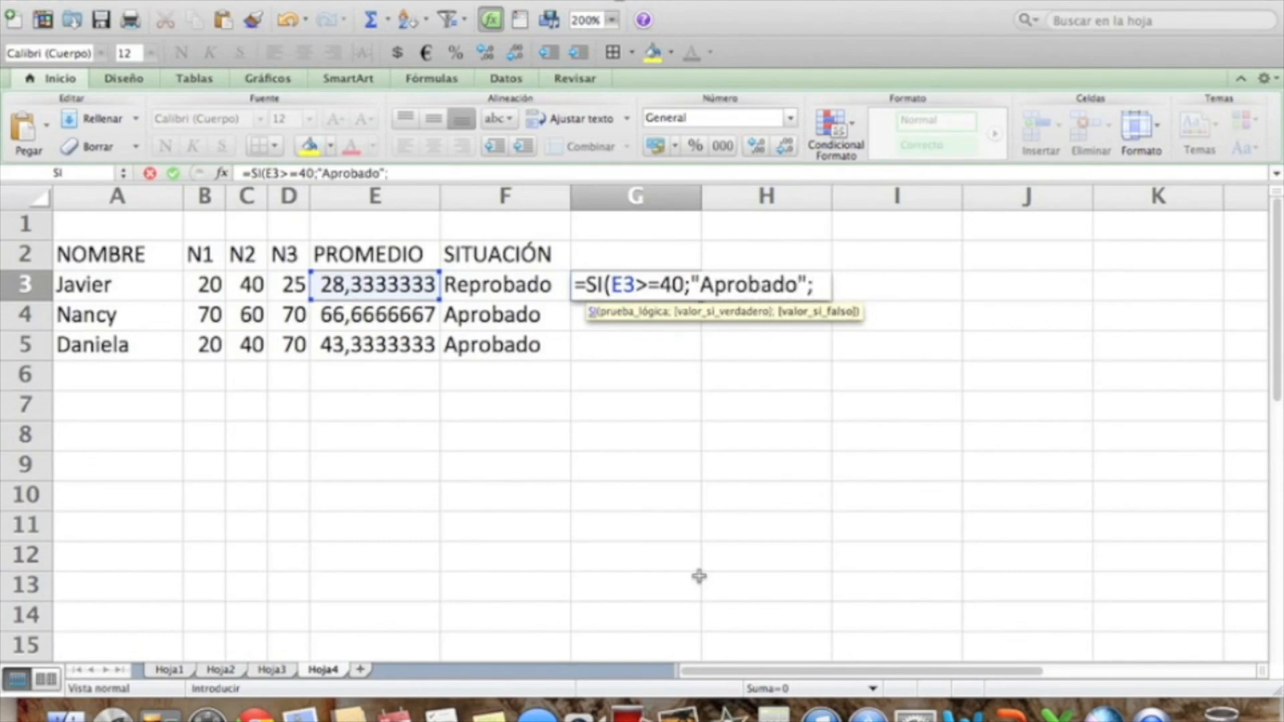
{"action": "type", "text": "\"Repr"}
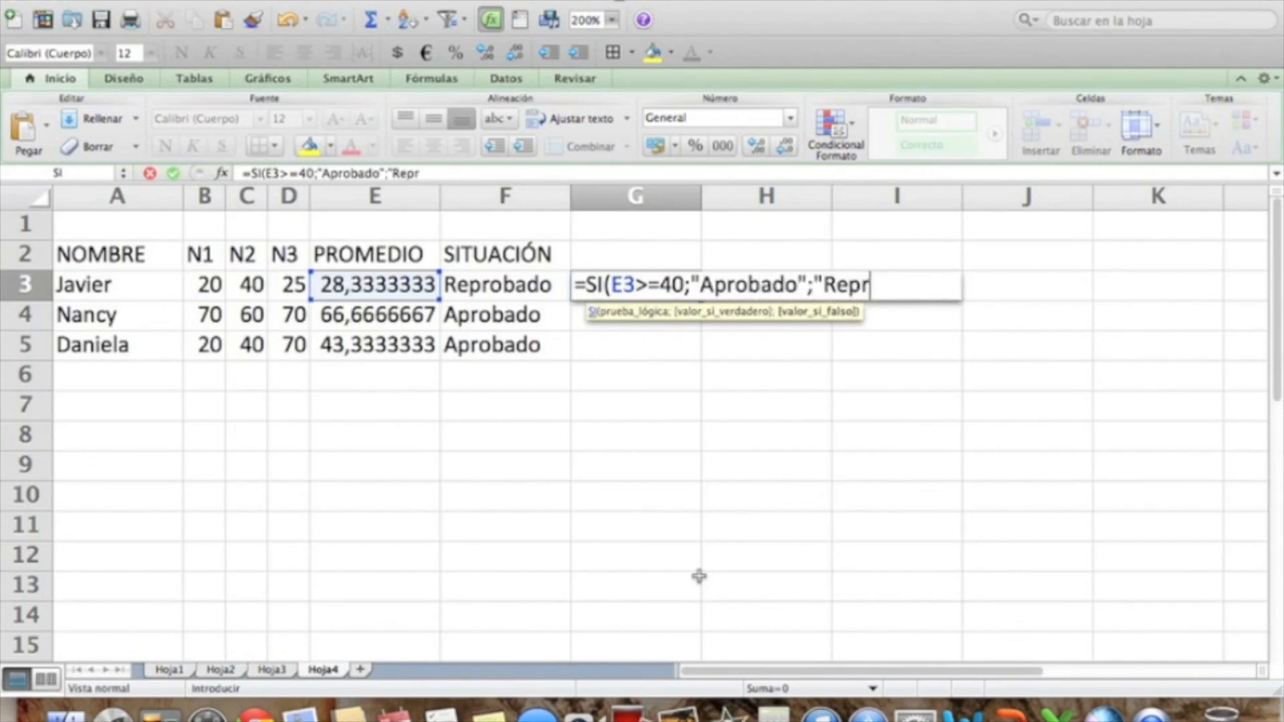
{"action": "type", "text": "obado\")"}
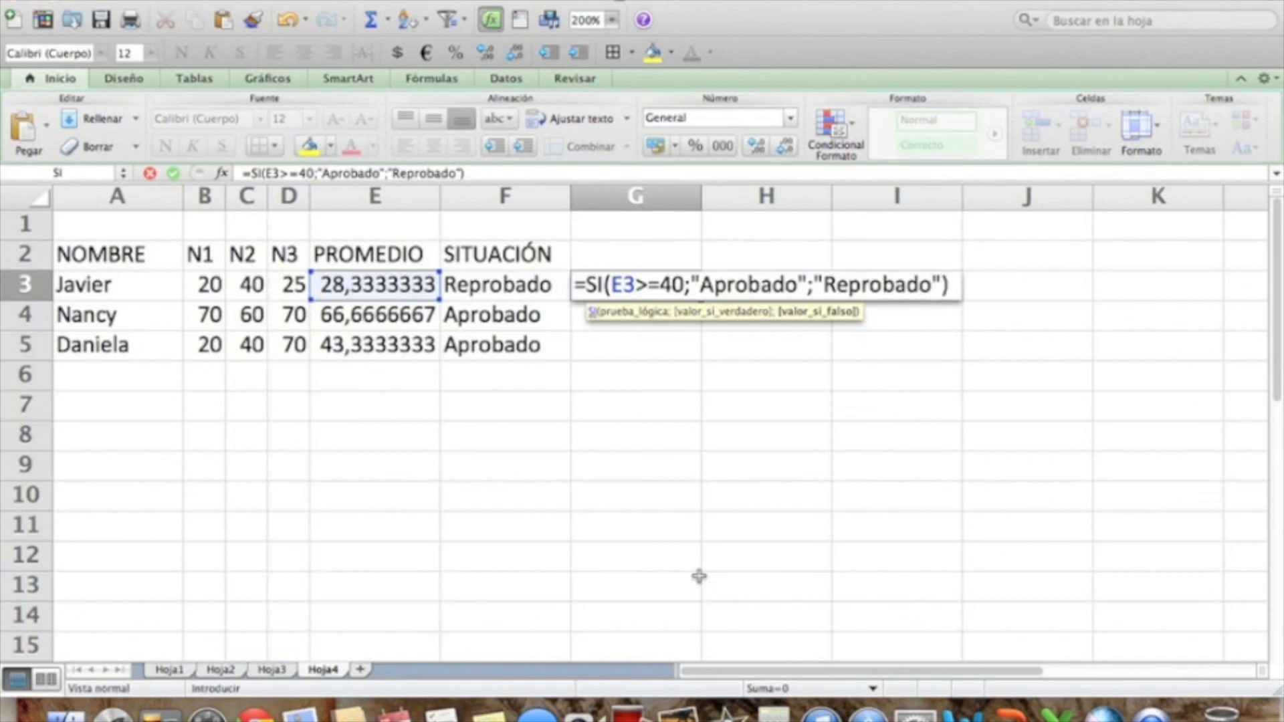